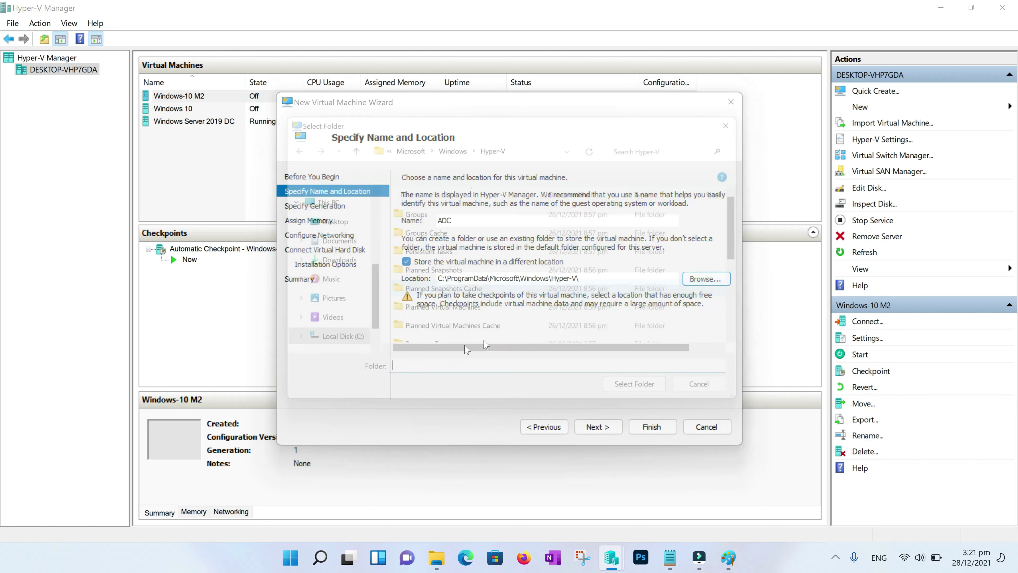
Make the new VM Generation 2 with 1024 MB static memory on IT4U External Switch
scroll(339, 356, "down", 2)
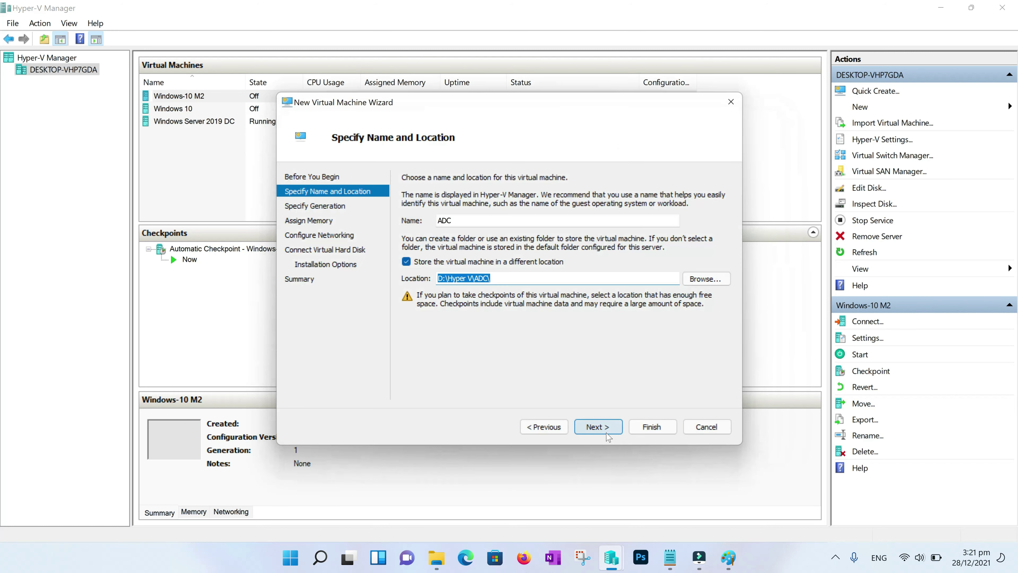
left_click(598, 427)
left_click(407, 233)
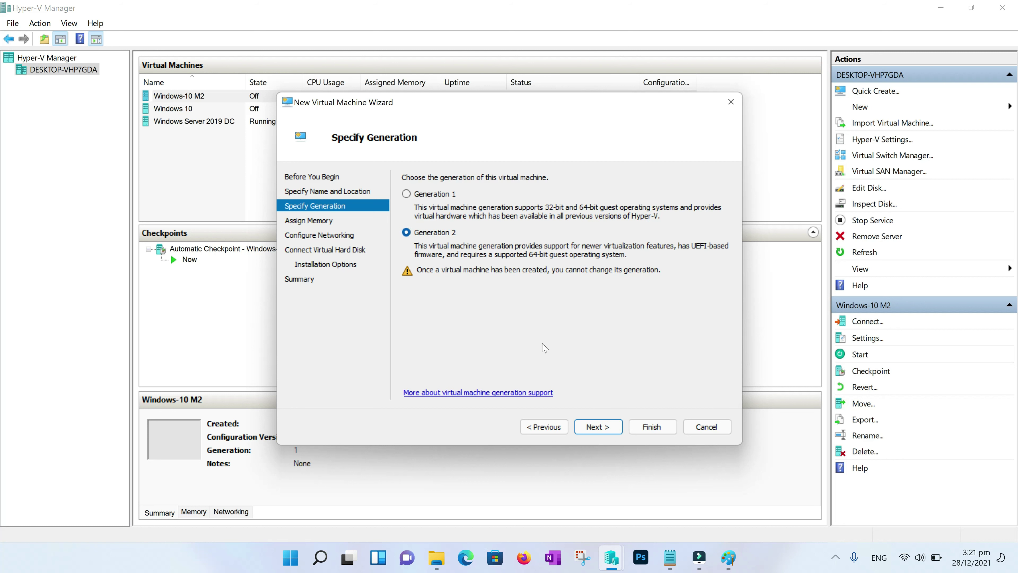
left_click(600, 427)
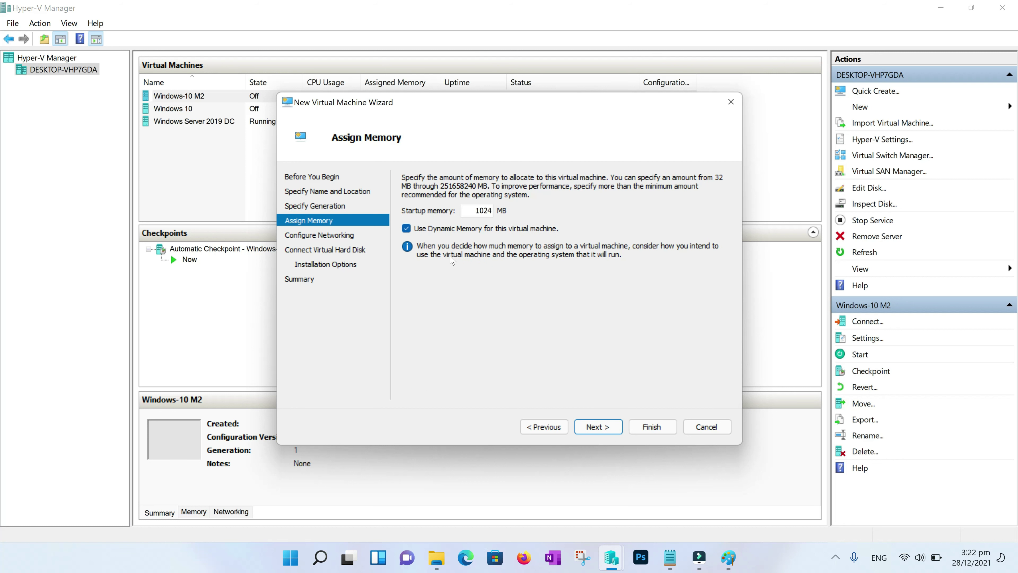
left_click(406, 228)
left_click(601, 427)
left_click(569, 204)
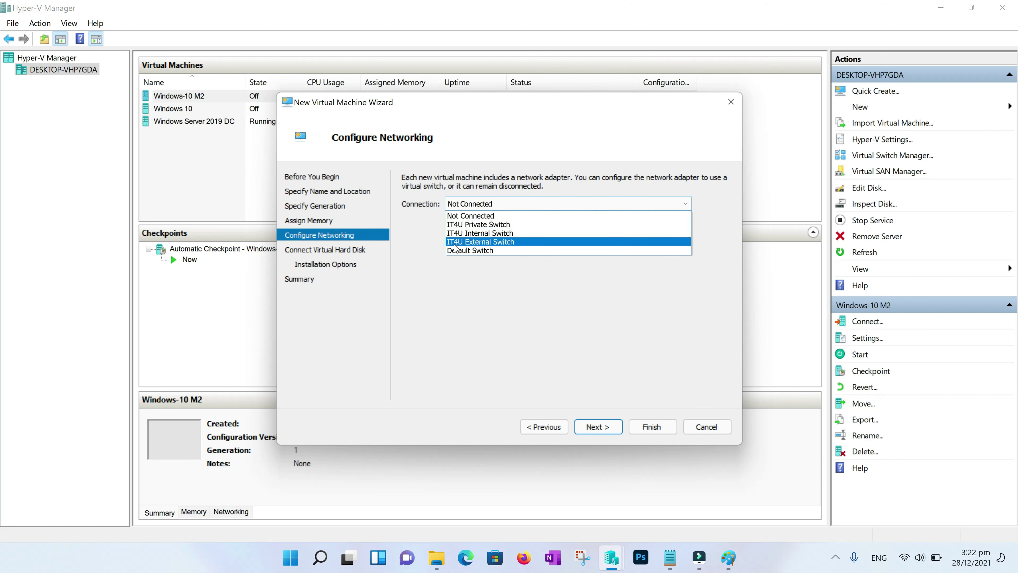
left_click(486, 242)
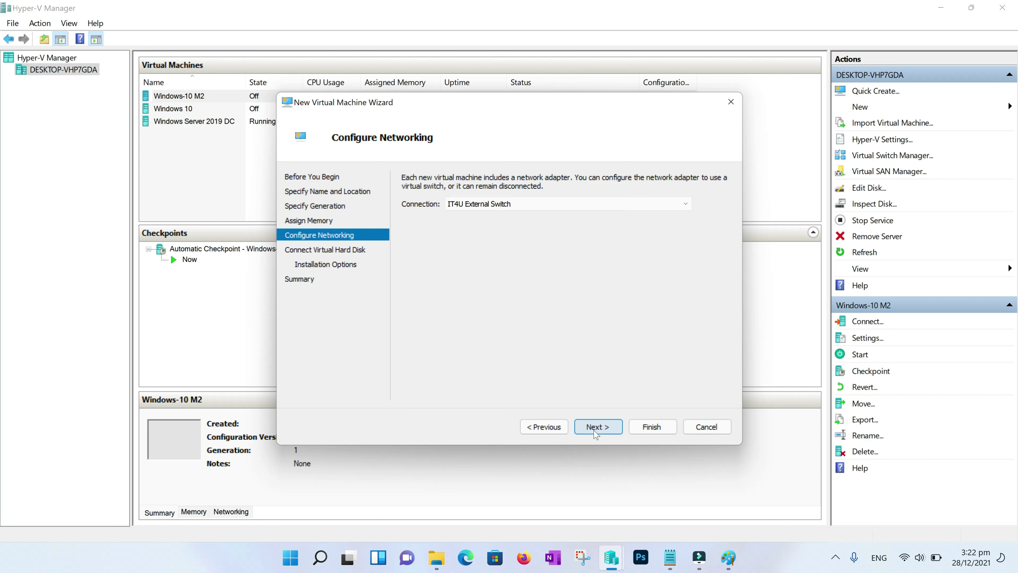
left_click(598, 427)
Give the VM a 25 GB virtual disk, boot it from the Windows Server 2019 ISO, and create it
double_click(477, 271)
type("25")
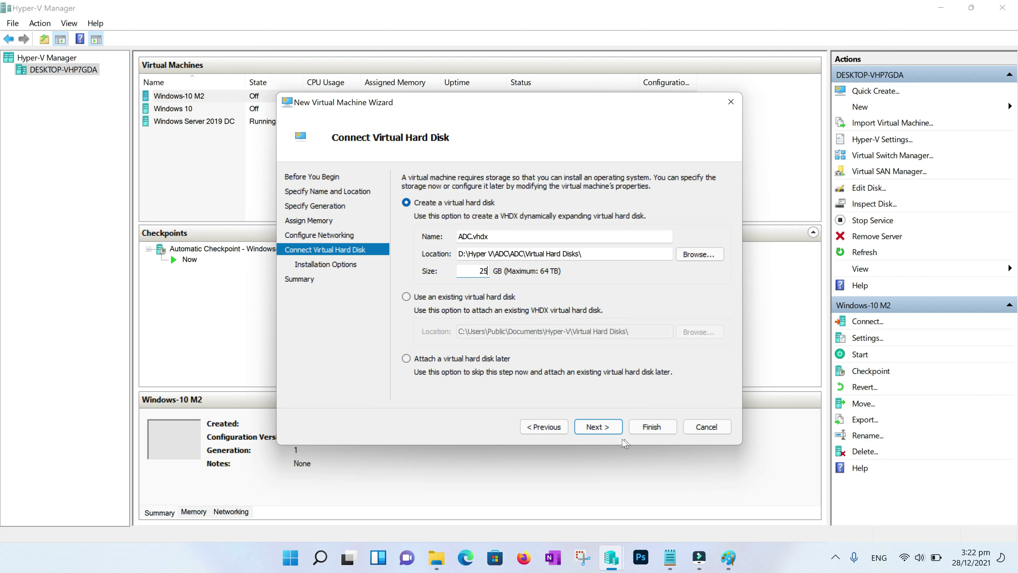
left_click(597, 427)
left_click(569, 220)
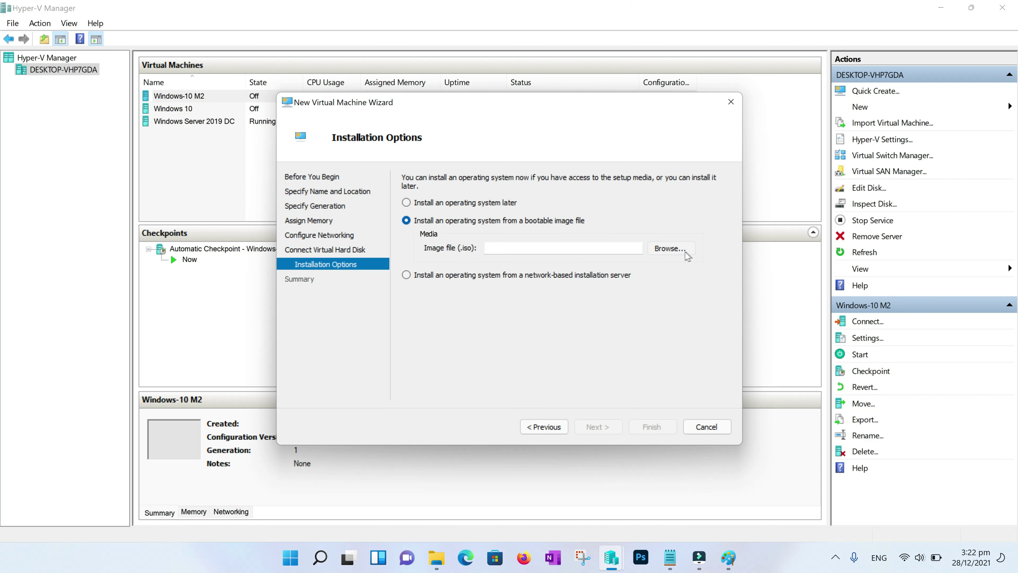
left_click(686, 253)
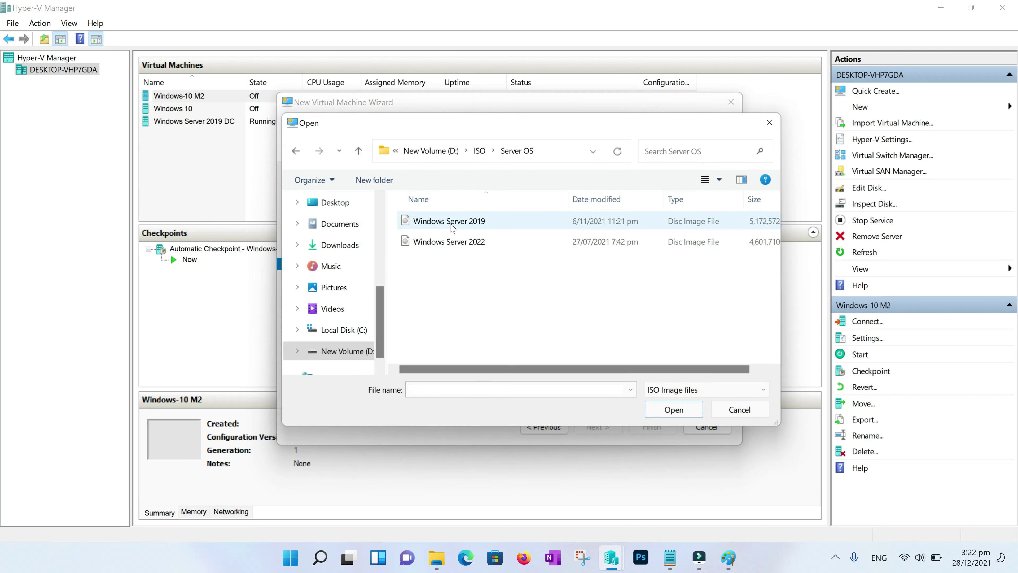
double_click(453, 228)
left_click(597, 427)
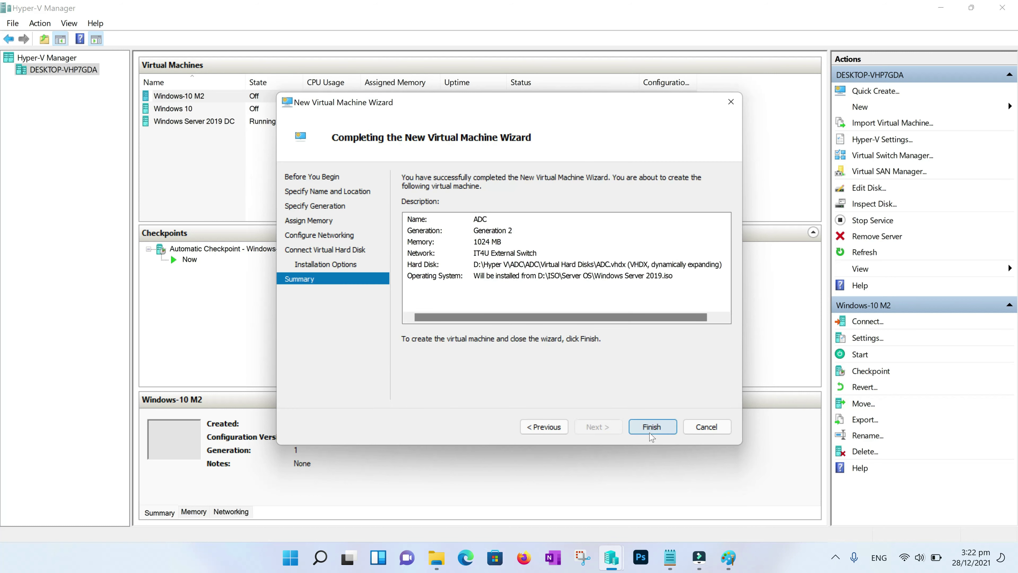
left_click(652, 427)
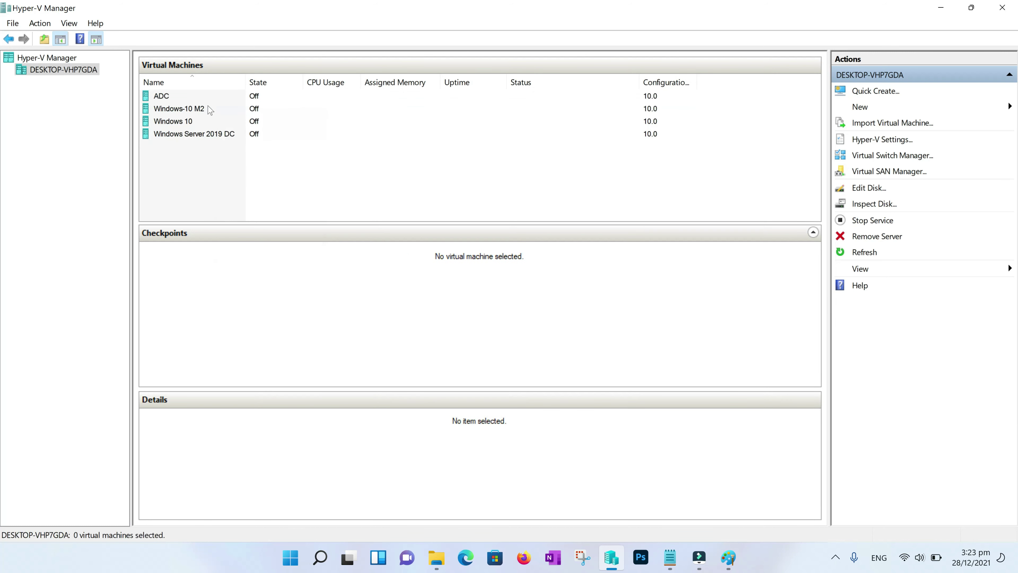
Connect to the ADC VM, power it on, and sign in with the Administrator password
right_click(219, 97)
left_click(254, 107)
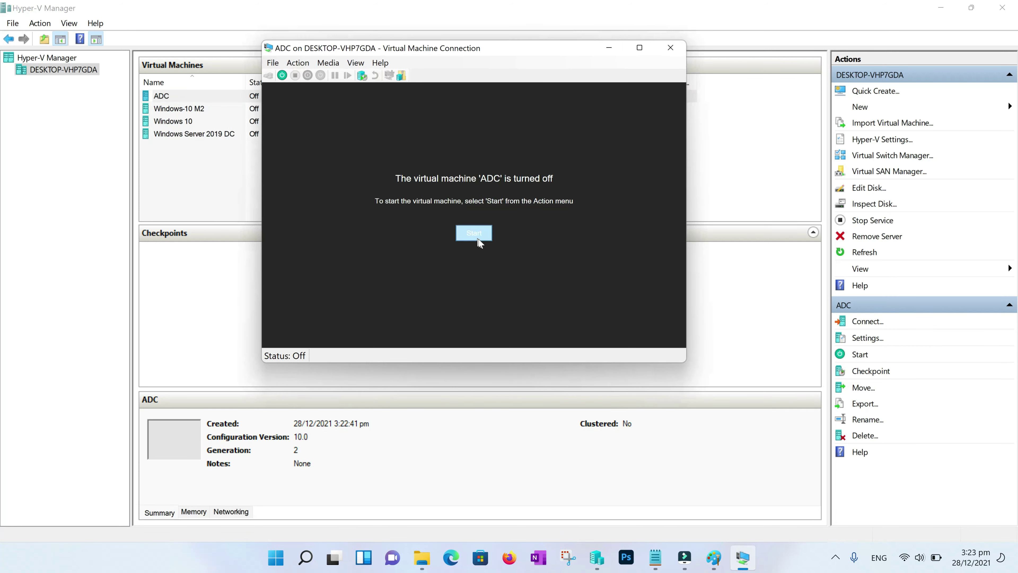
left_click(481, 233)
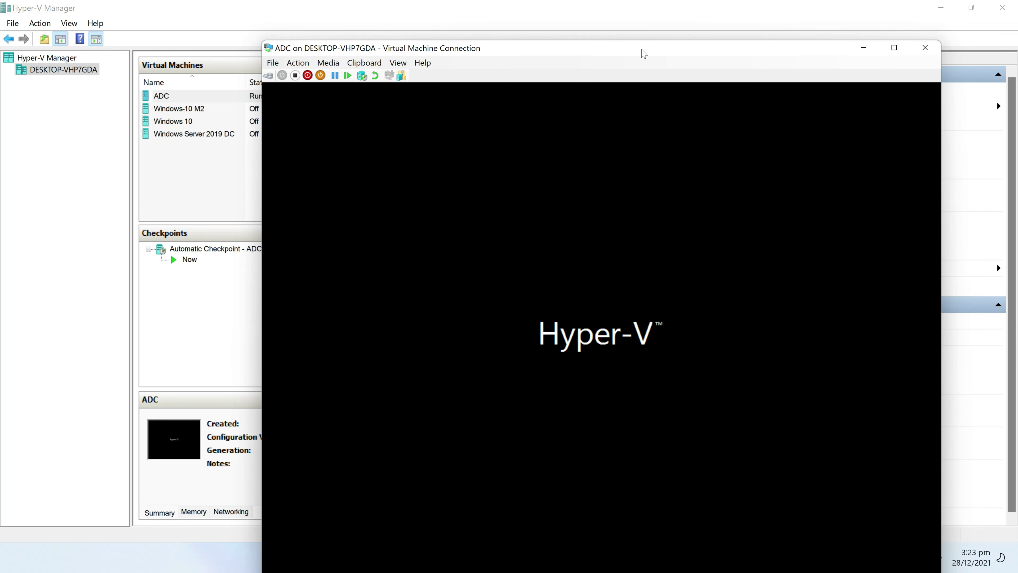
left_click_drag(644, 54, 556, 18)
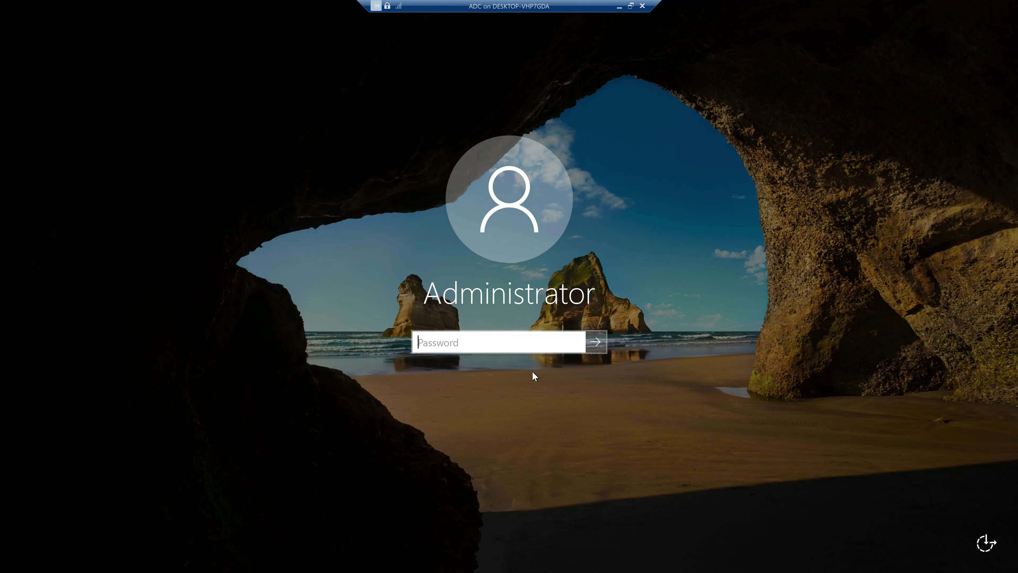
type("Pa$$w0rd123")
key("Return")
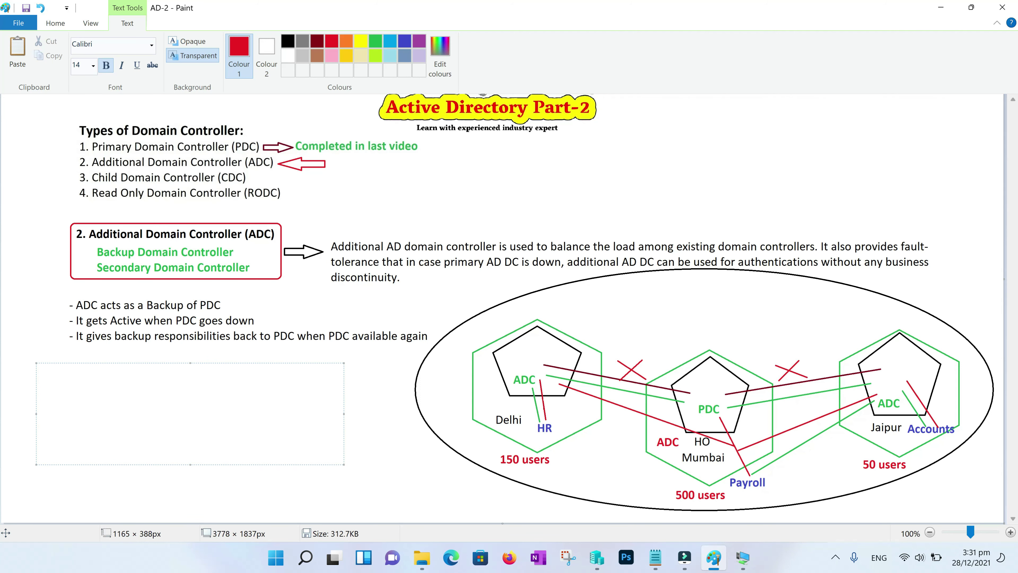
Write the notes 'MSDC01 - 172.16.20.5' and 'MSADC01 - 172.16.20.' in Paint, with the MSADC01 name in red
type("MSDC01 - 172.16.20.")
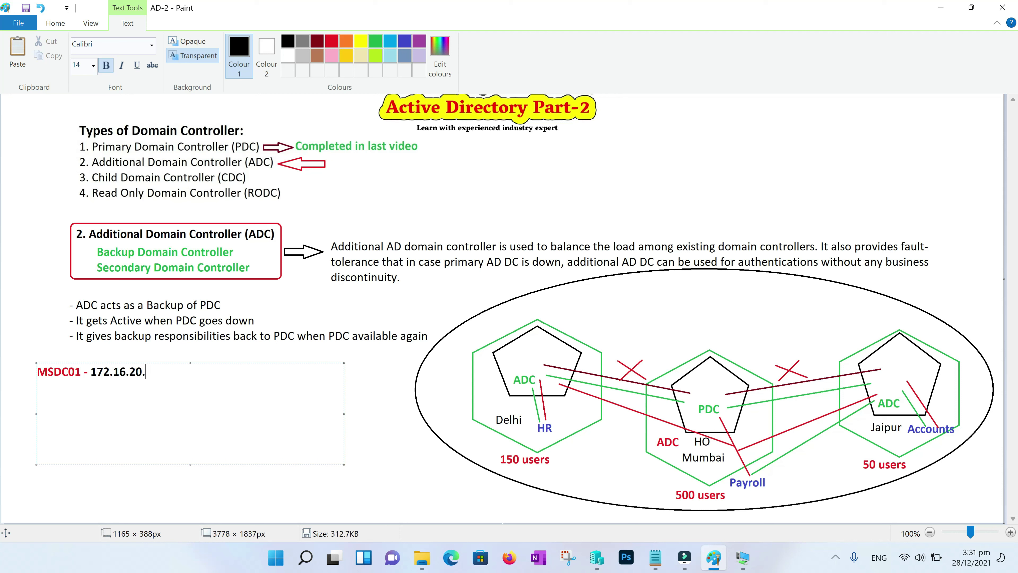
type("5")
key("Return")
left_click(332, 41)
type("MS")
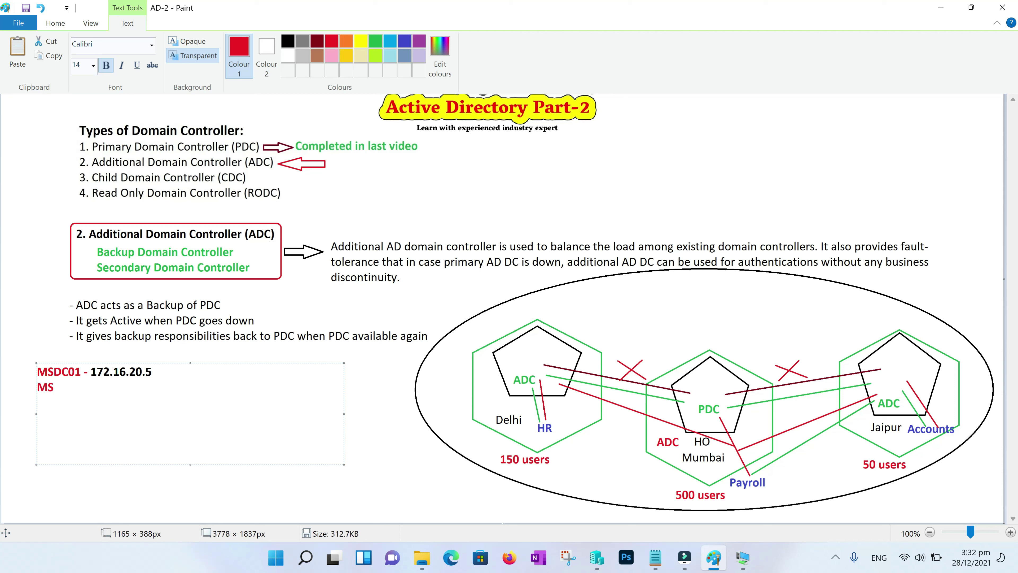
type("ADC01 -")
left_click(288, 40)
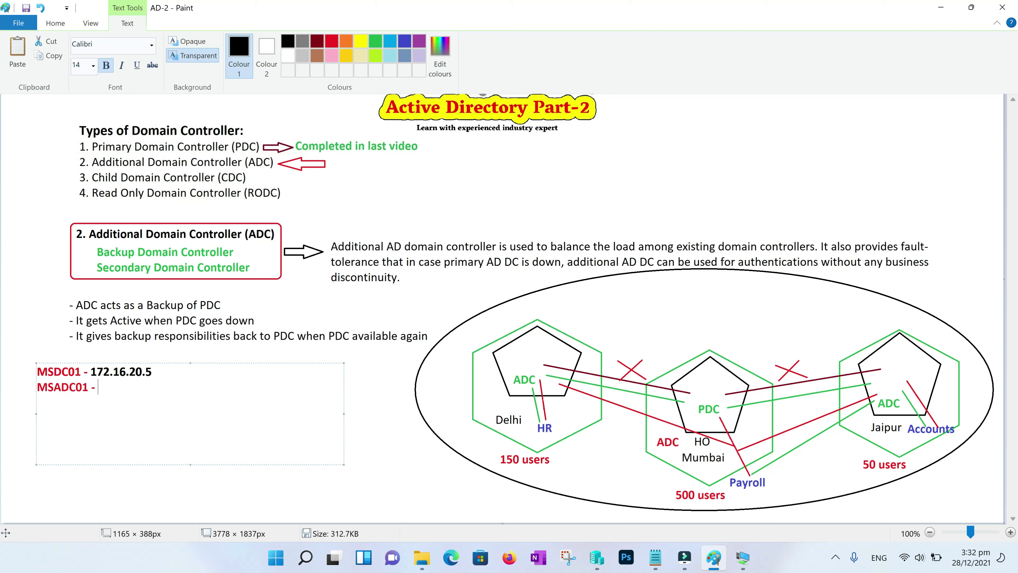
type("172.16.20.6")
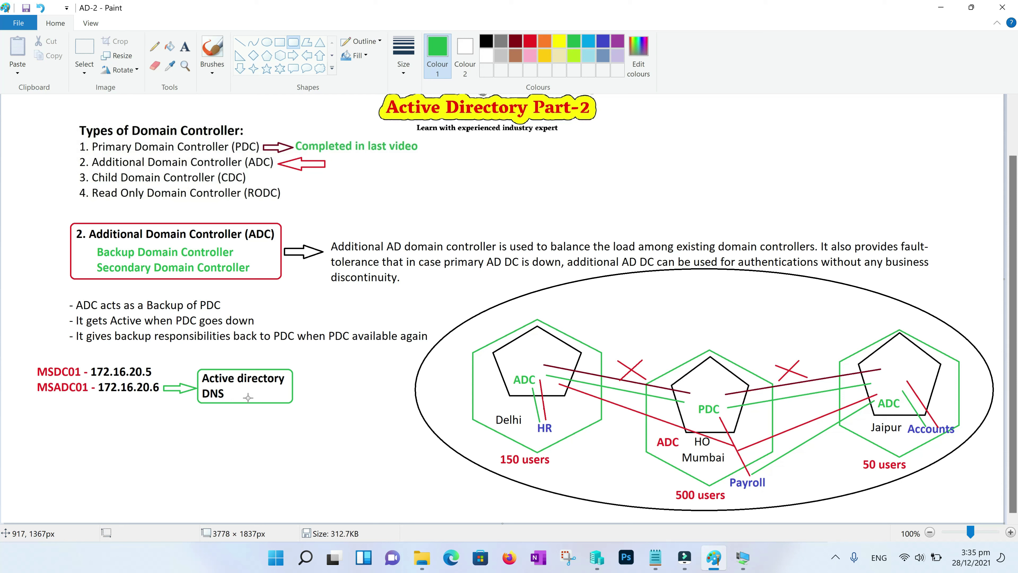
left_click(742, 558)
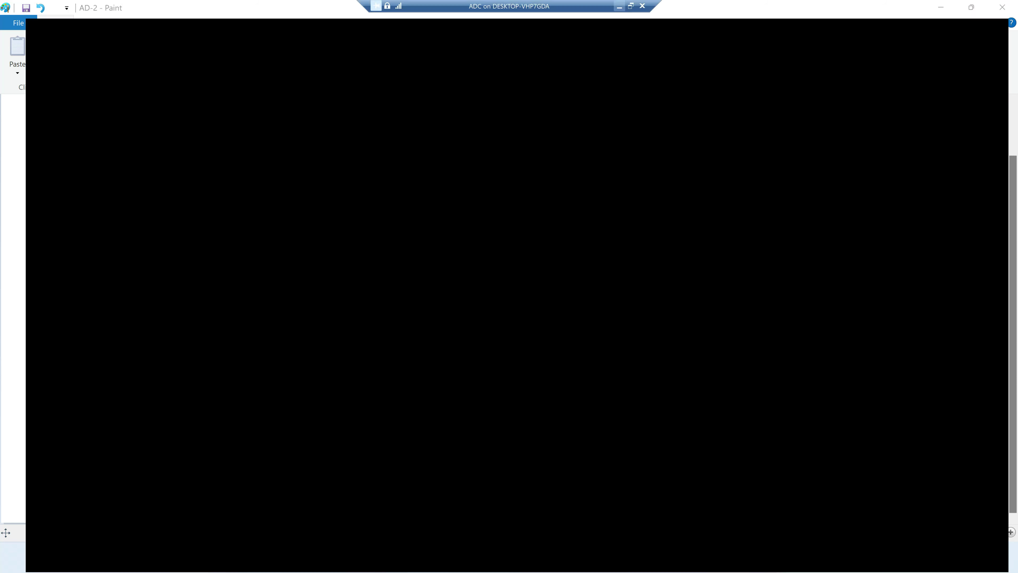
Open the Ethernet adapter's properties through ncpa.cpl
key("super+r")
type("nc")
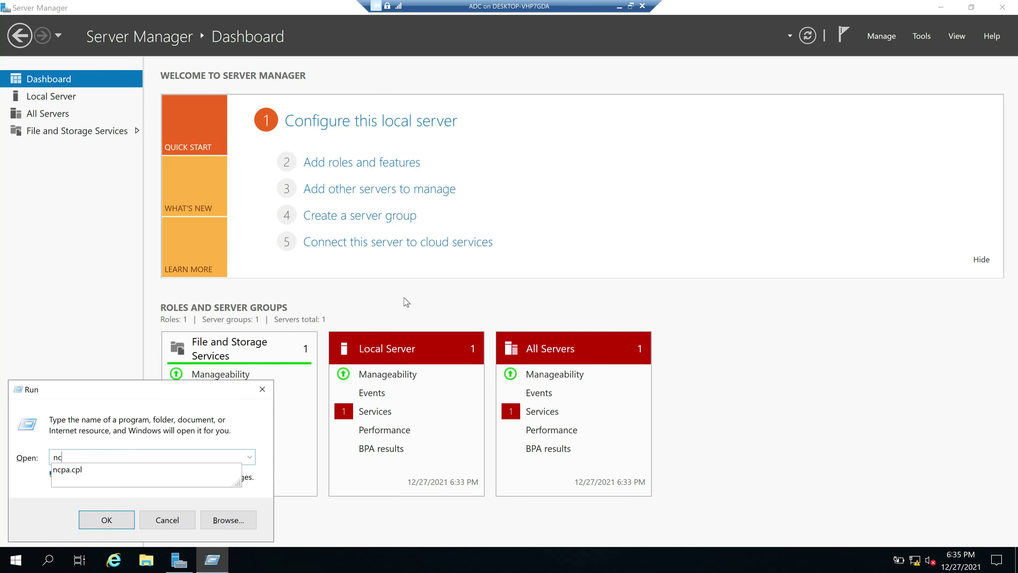
key("Down")
key("Return")
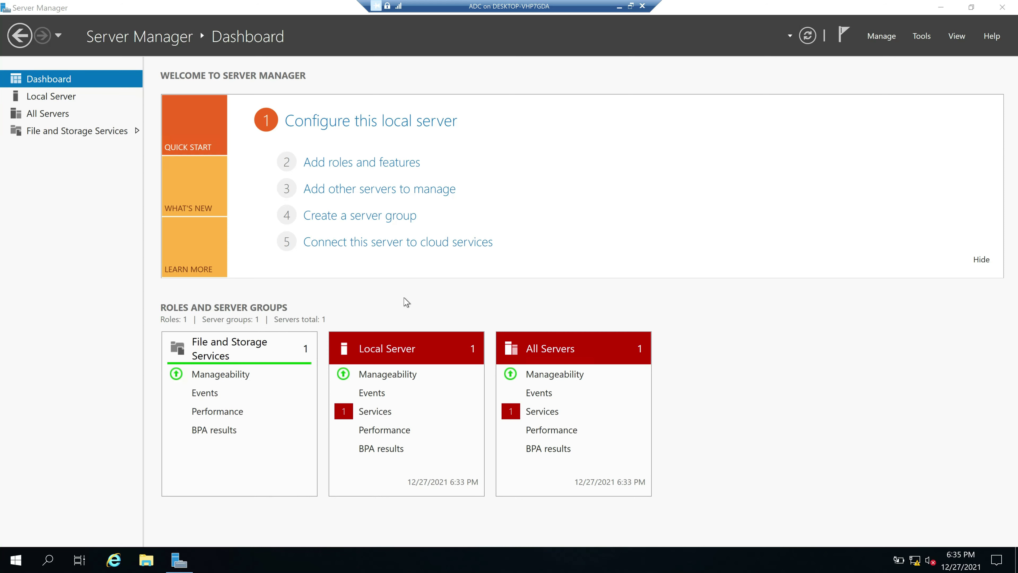
double_click(226, 157)
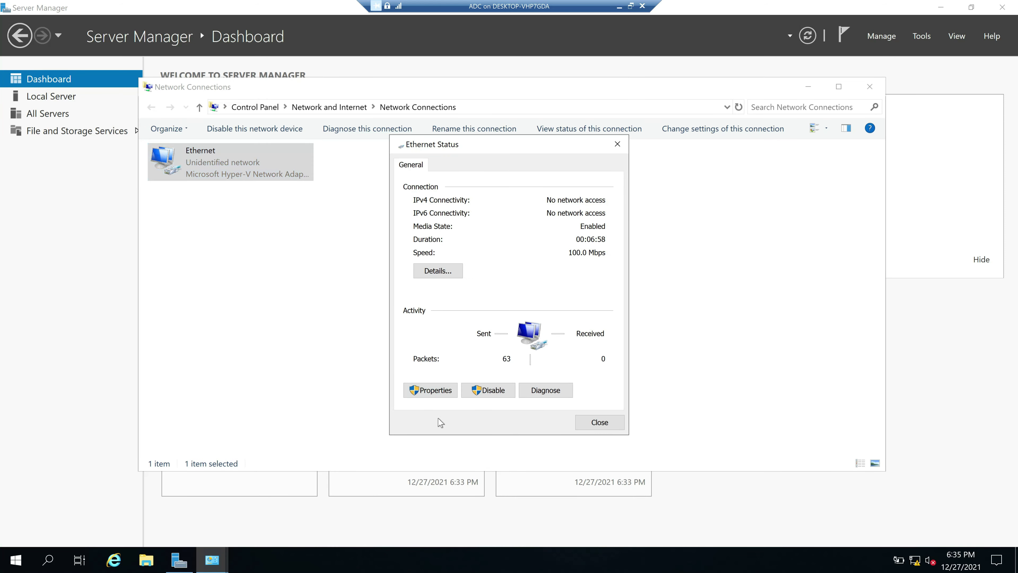
left_click(439, 391)
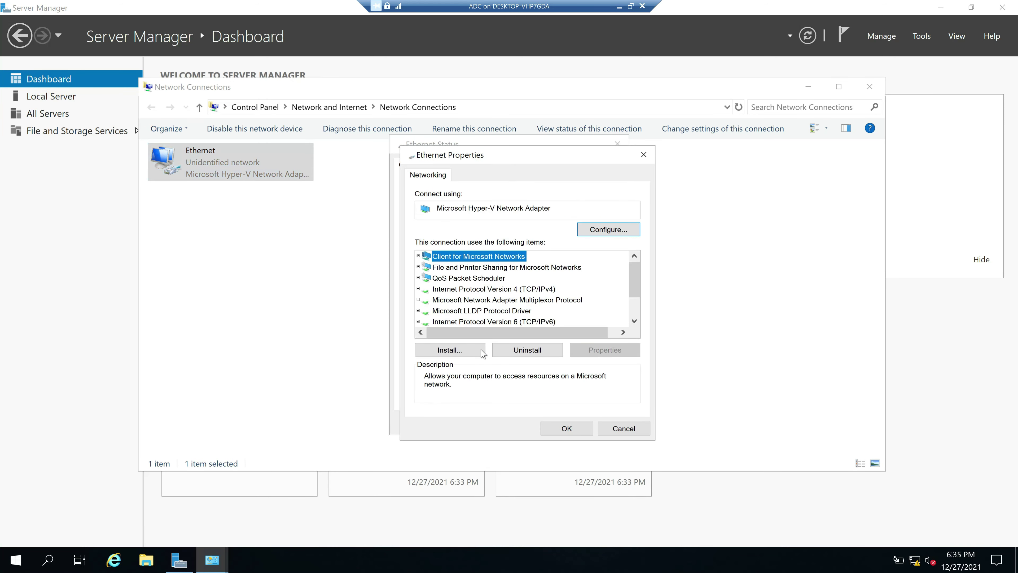
Set static IPv4 172.16.20.6, mask 255.255.0.0, DNS 172.16.20.5, and close the network windows
double_click(521, 289)
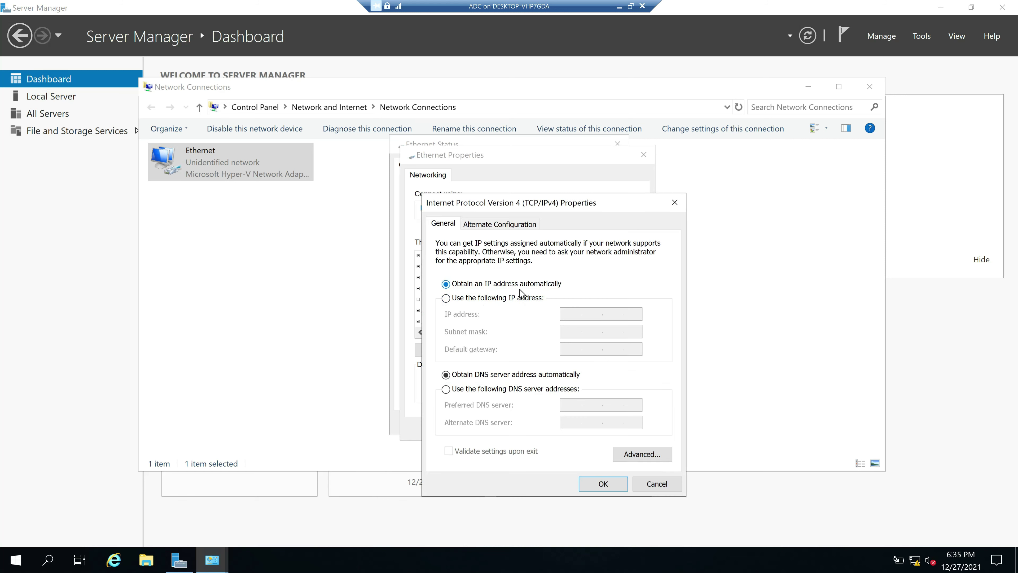
left_click(464, 303)
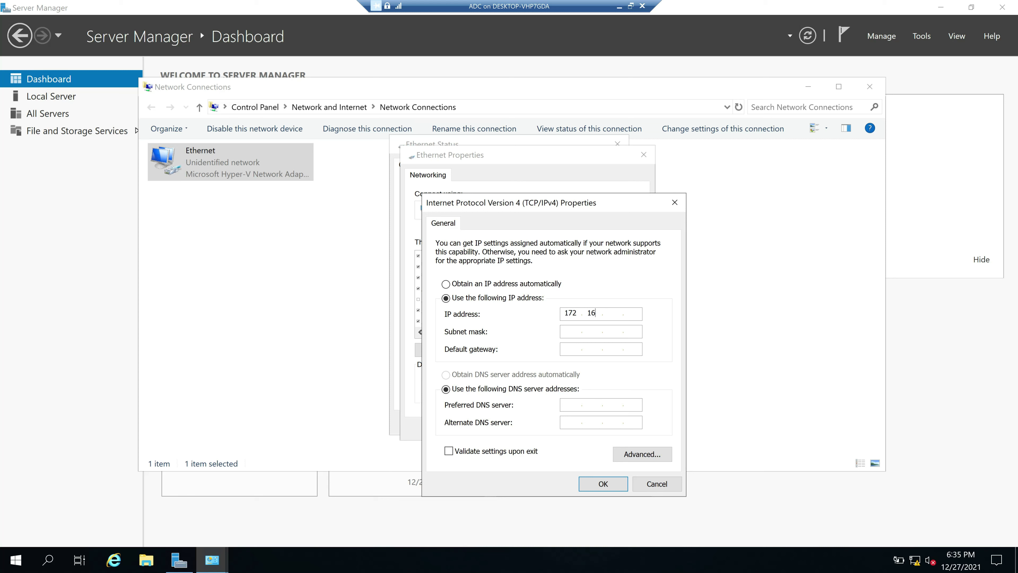
key("Tab")
key("Tab")
key("Tab")
key("Tab")
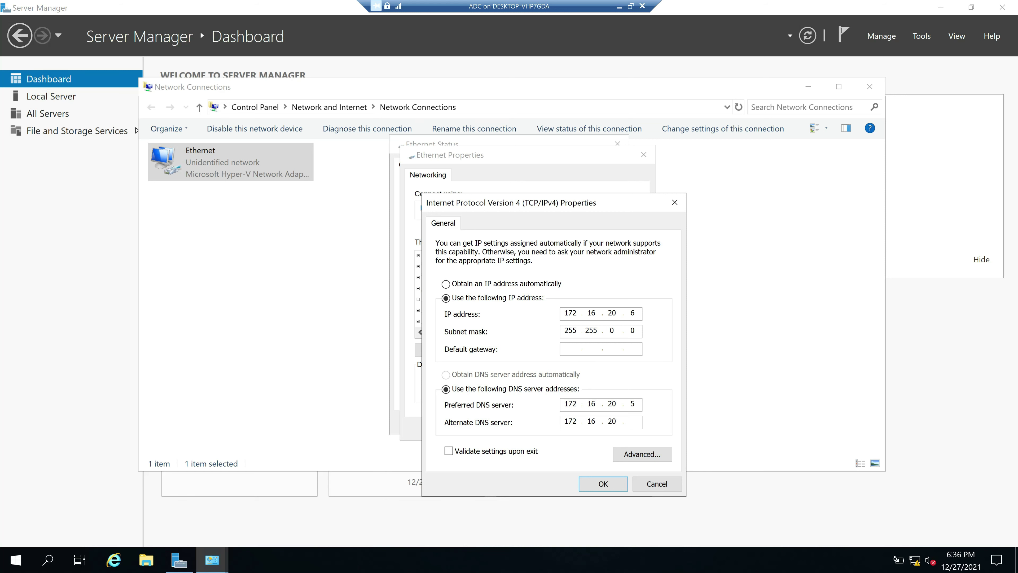
left_click(603, 483)
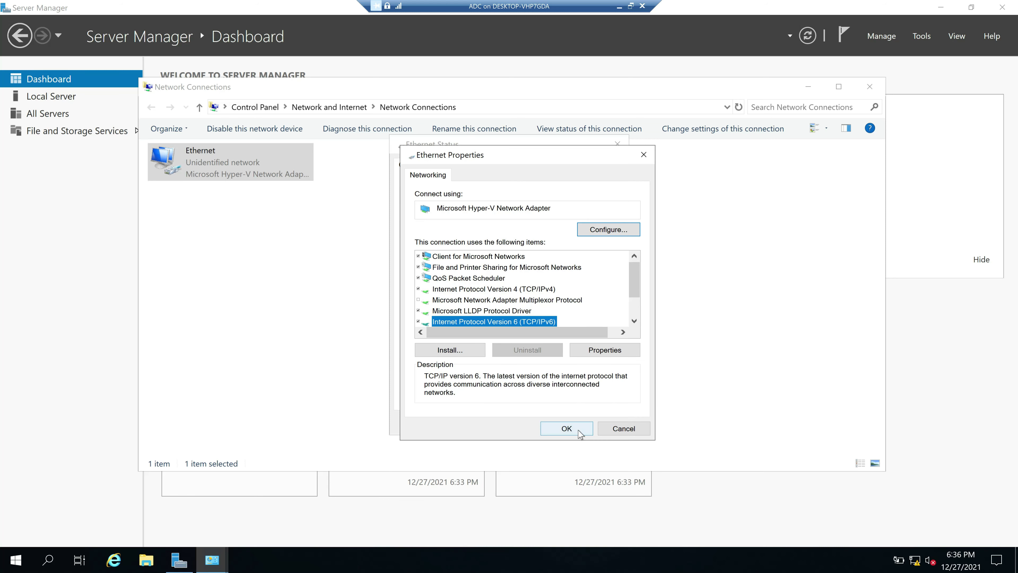
left_click(579, 431)
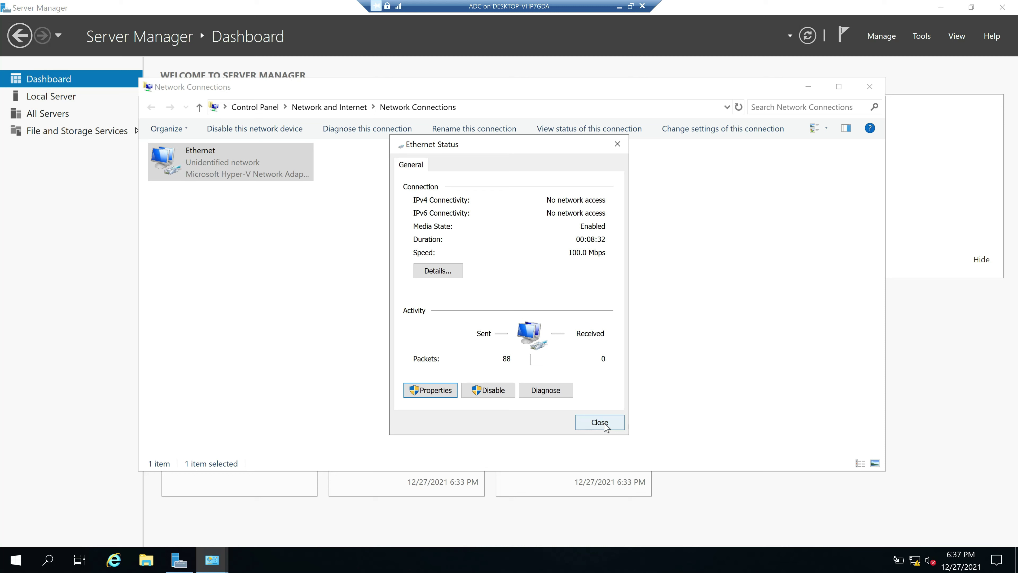
left_click(600, 422)
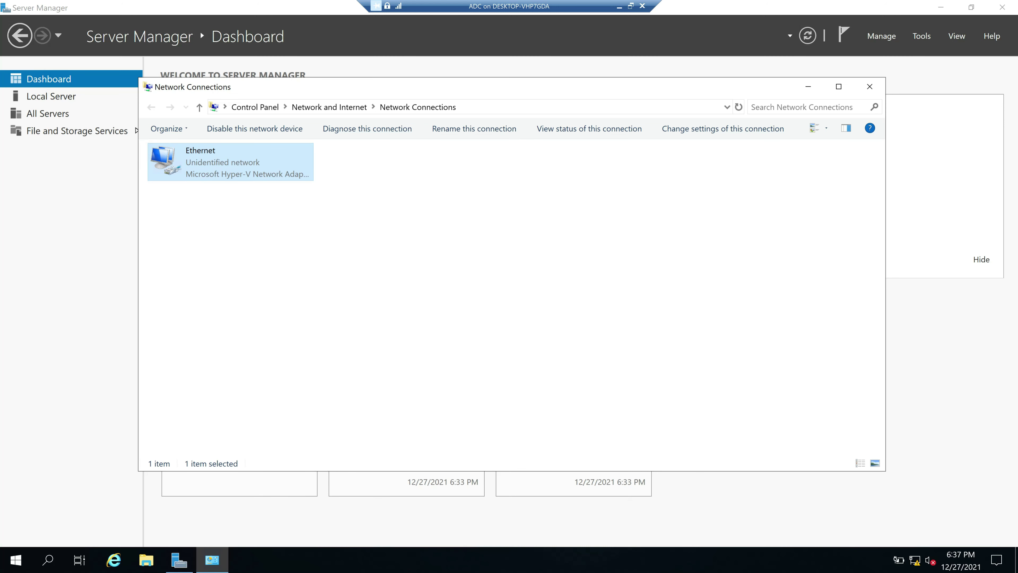
left_click(870, 87)
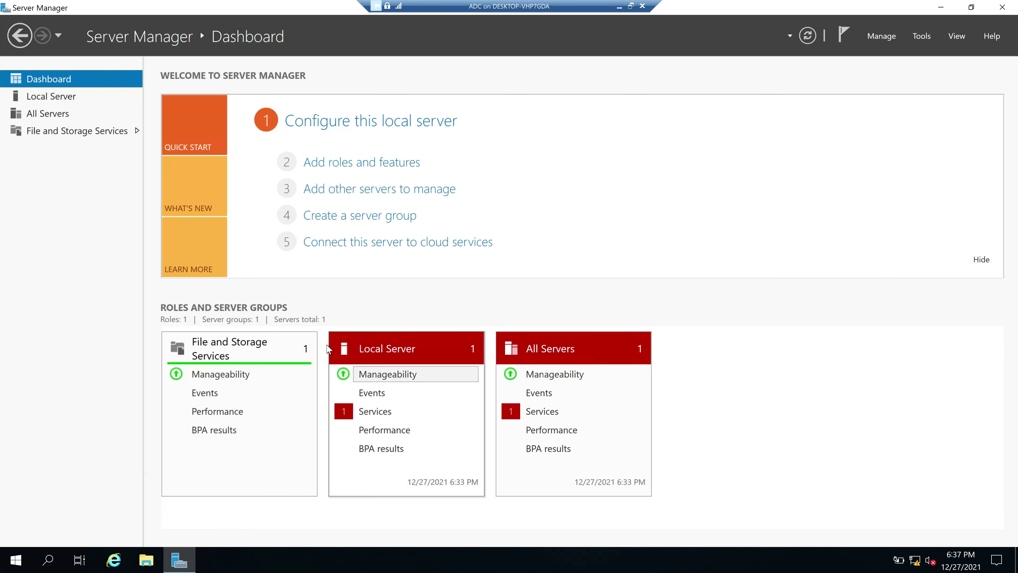
Change the computer name to MCADC02 and restart the server immediately
left_click(97, 100)
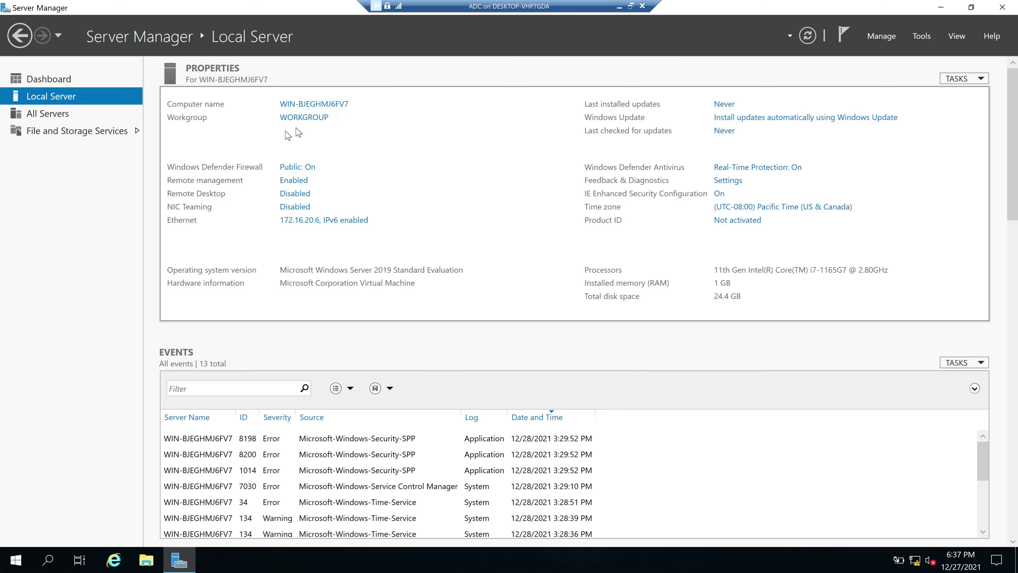
left_click(318, 105)
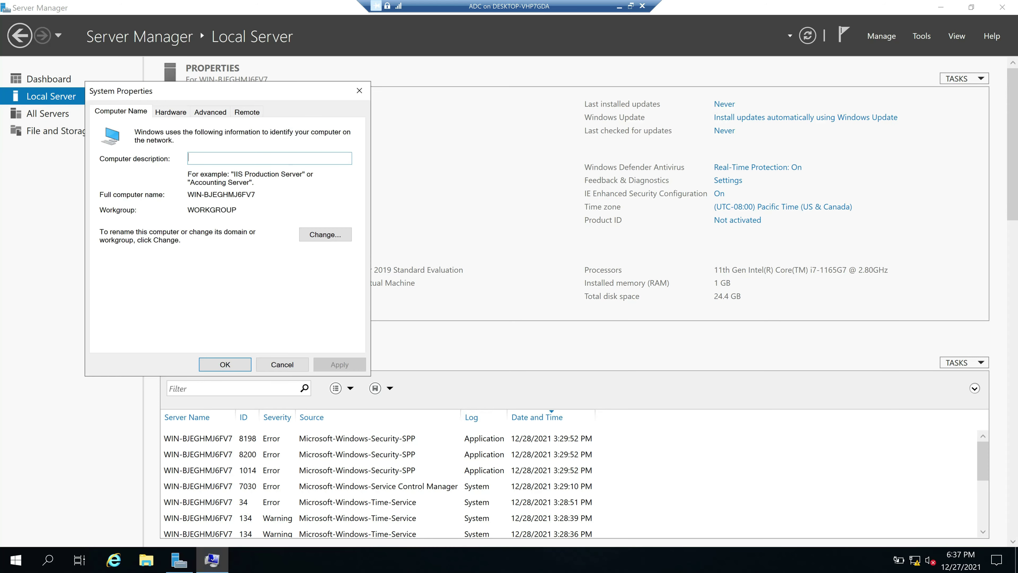
left_click(319, 237)
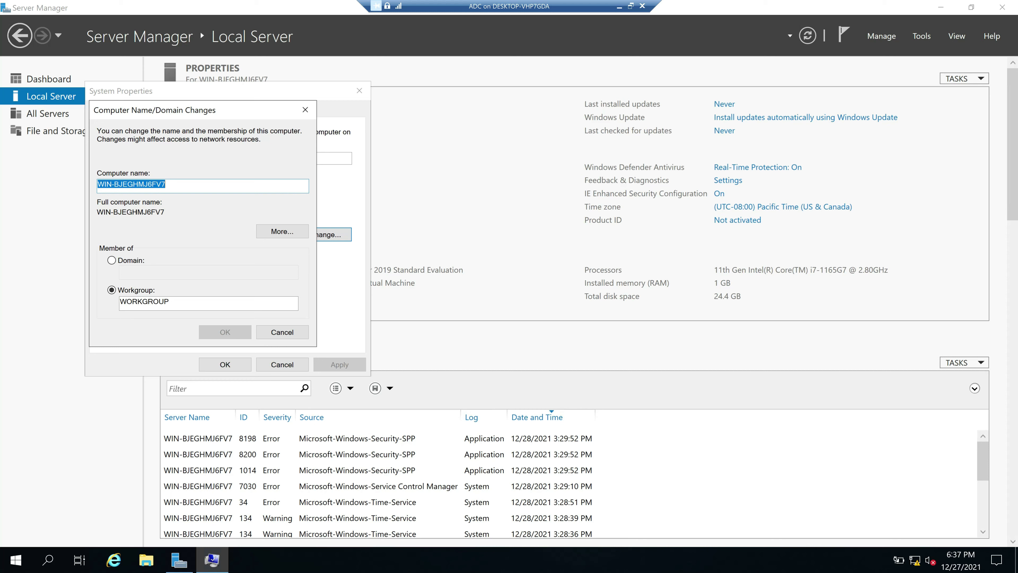
left_click(619, 6)
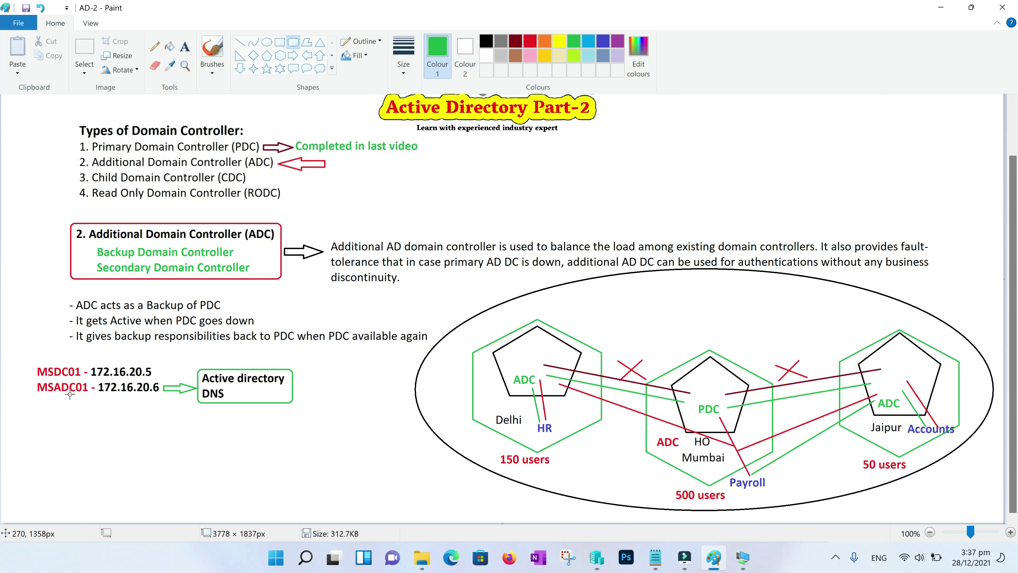
left_click(743, 557)
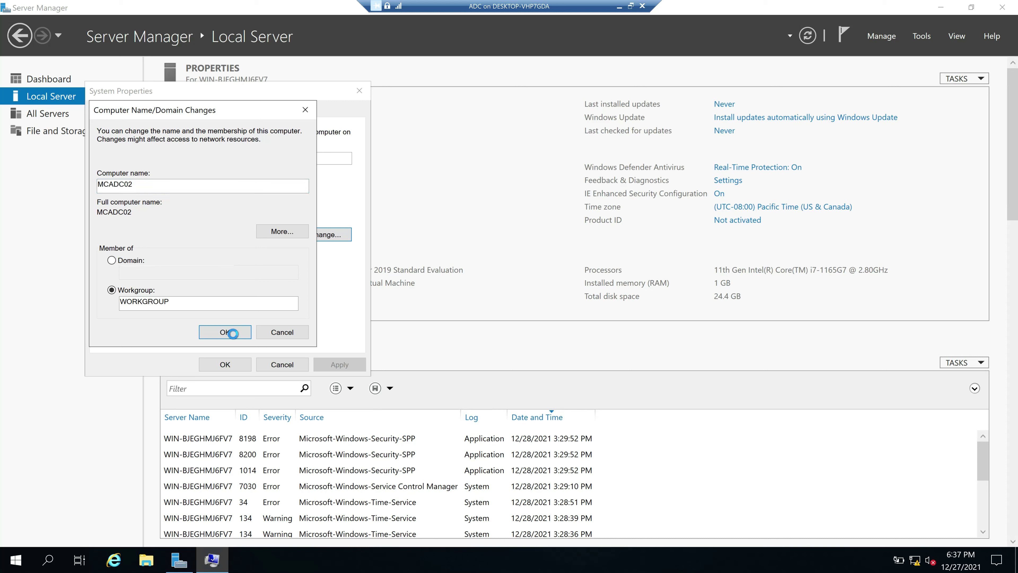
left_click(233, 332)
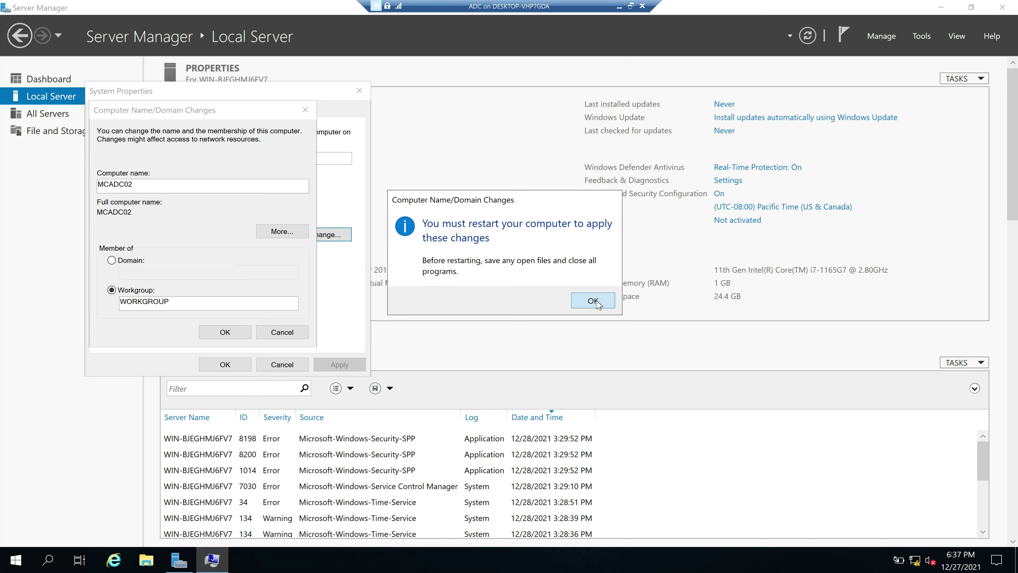
left_click(573, 307)
left_click(231, 365)
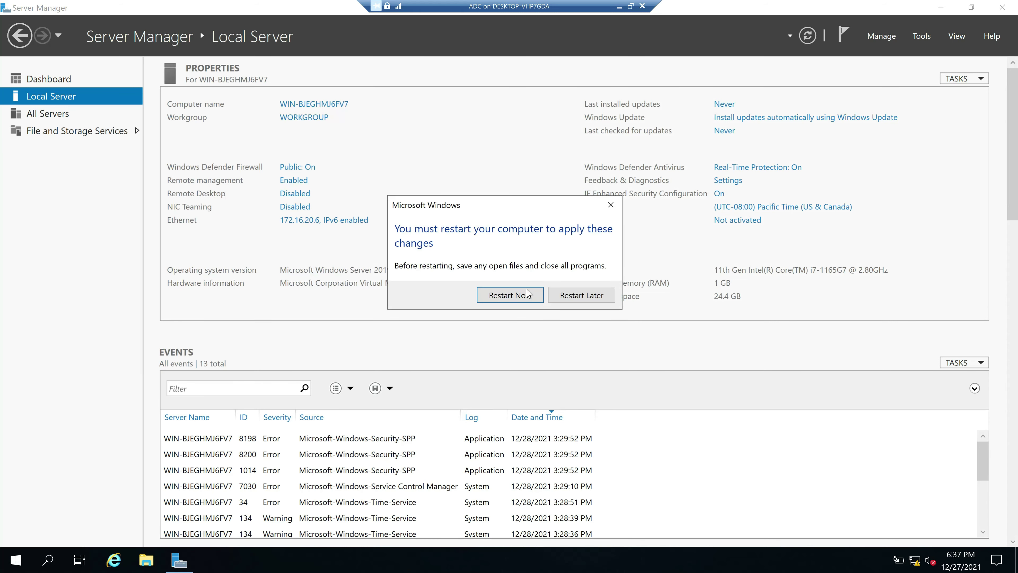
left_click(525, 296)
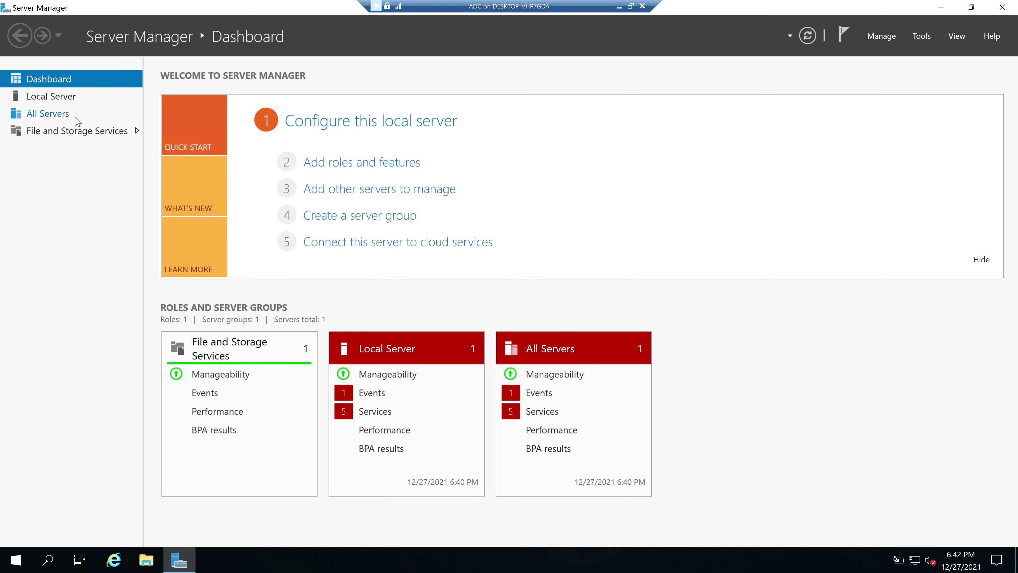
Launch Add Roles and Features with role-based installation and MCADC02 as the destination server
left_click(46, 99)
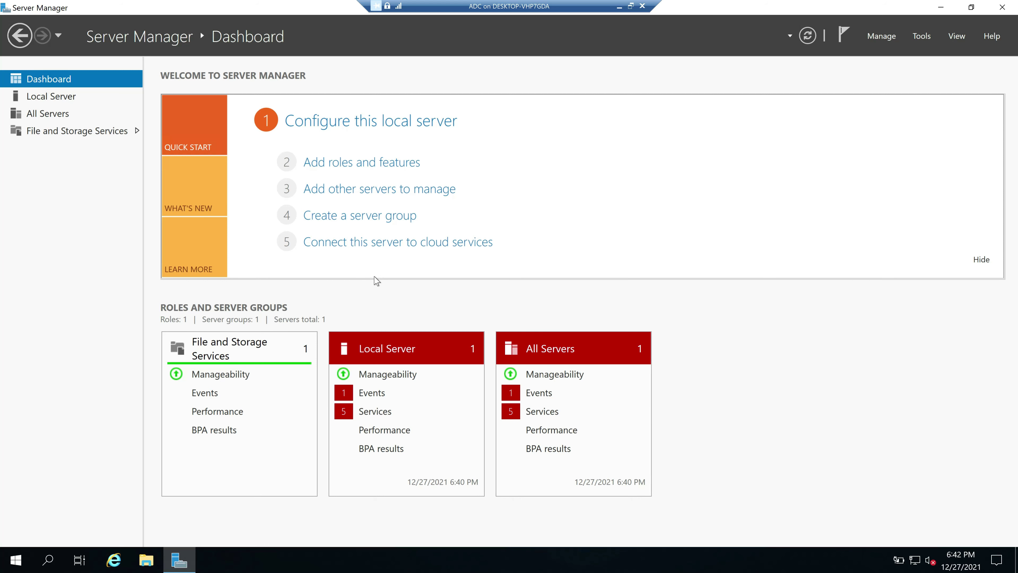
left_click(355, 169)
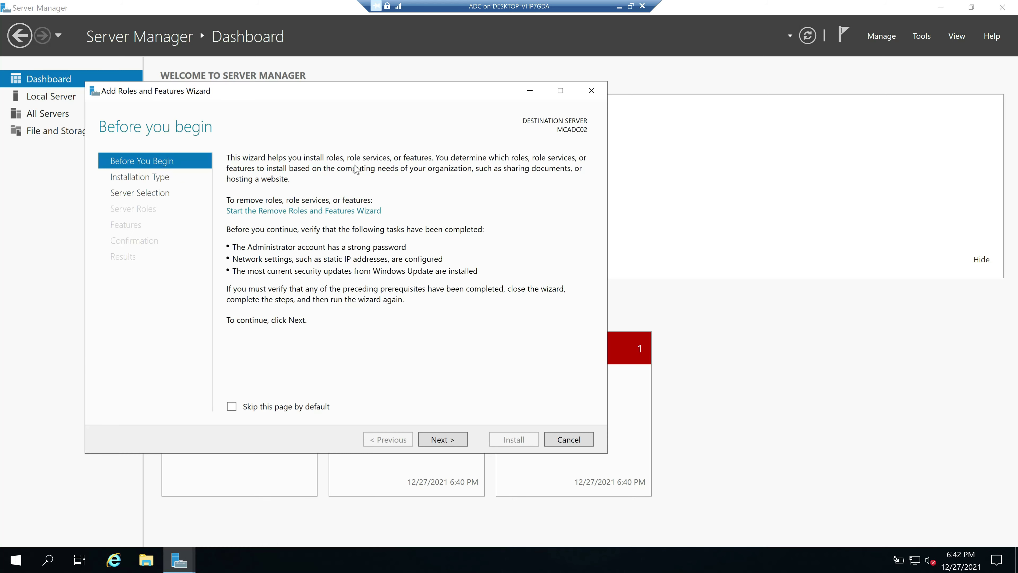
left_click(443, 440)
left_click(444, 440)
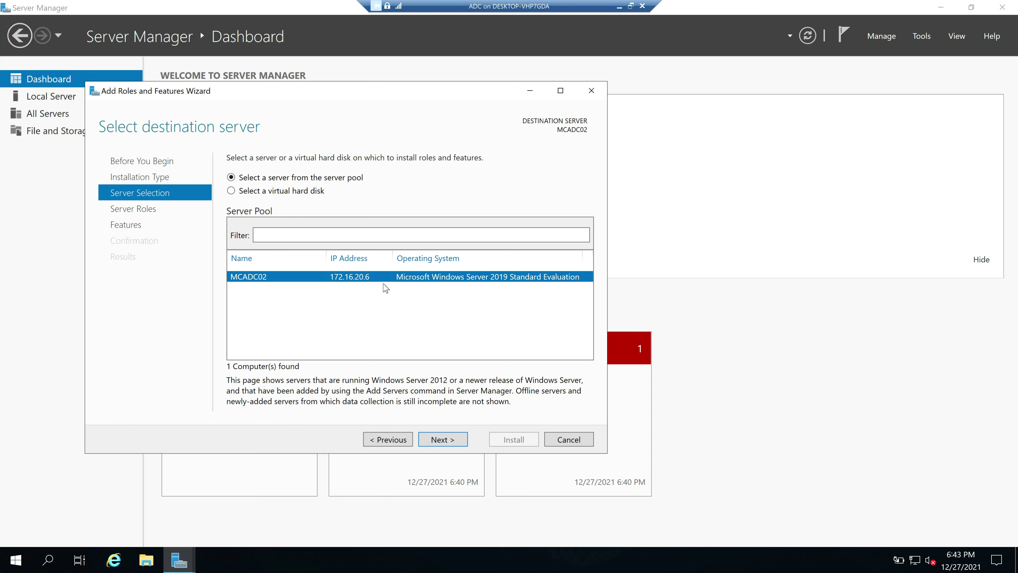
left_click(444, 441)
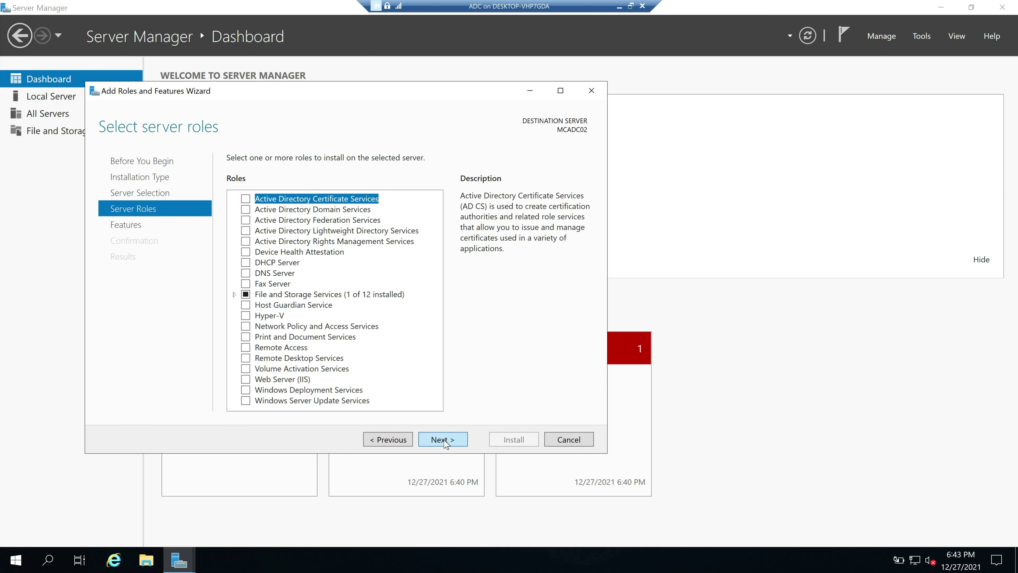
Select AD DS and DNS Server with their management tools, and allow automatic restart
key("Down")
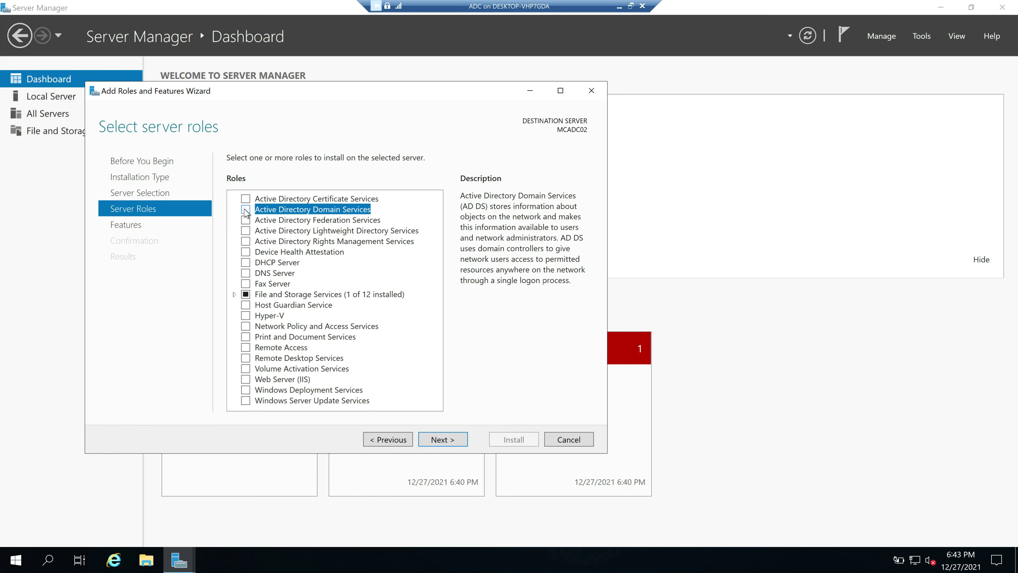
left_click(245, 210)
left_click(388, 384)
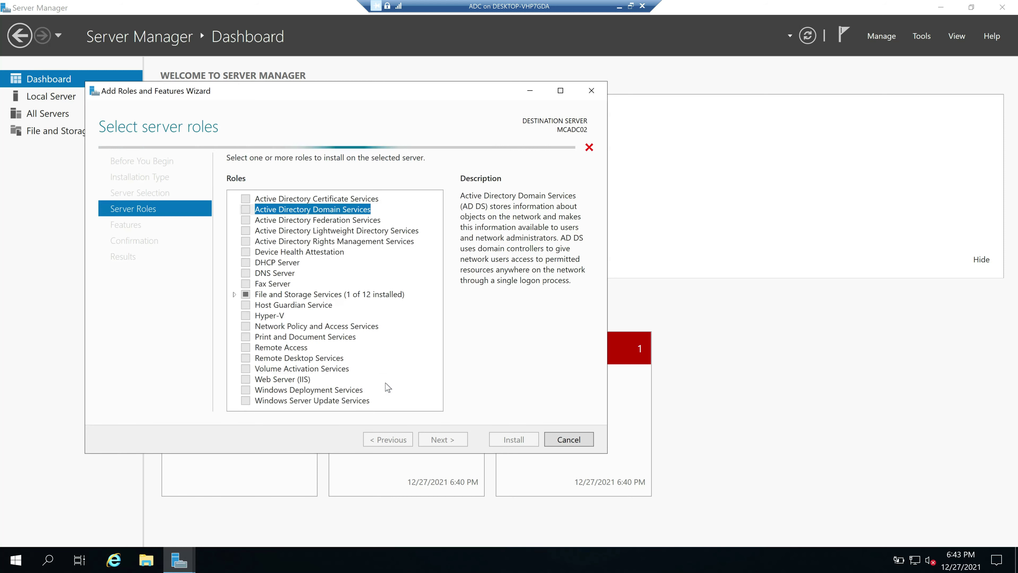
left_click(245, 273)
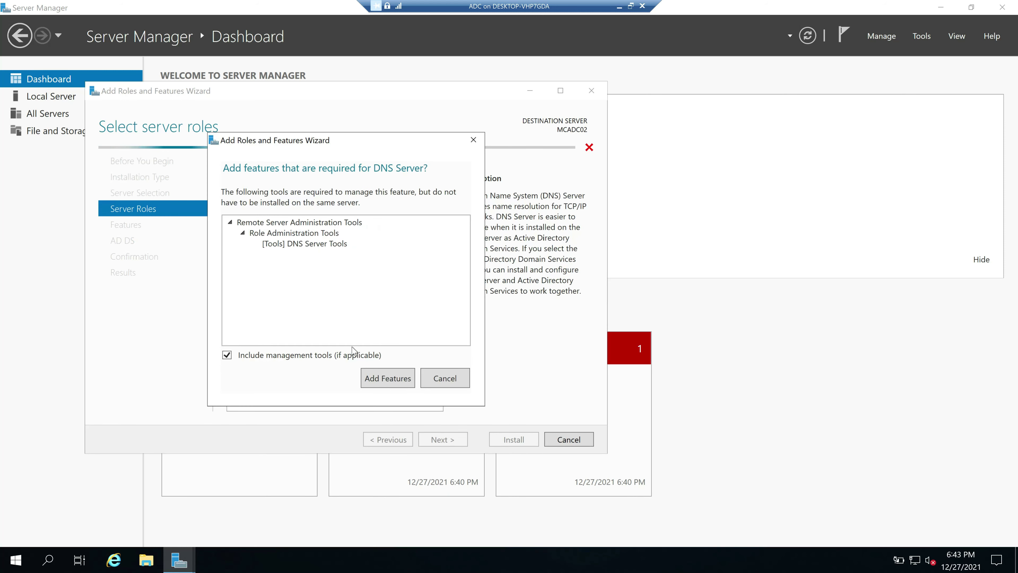
left_click(388, 378)
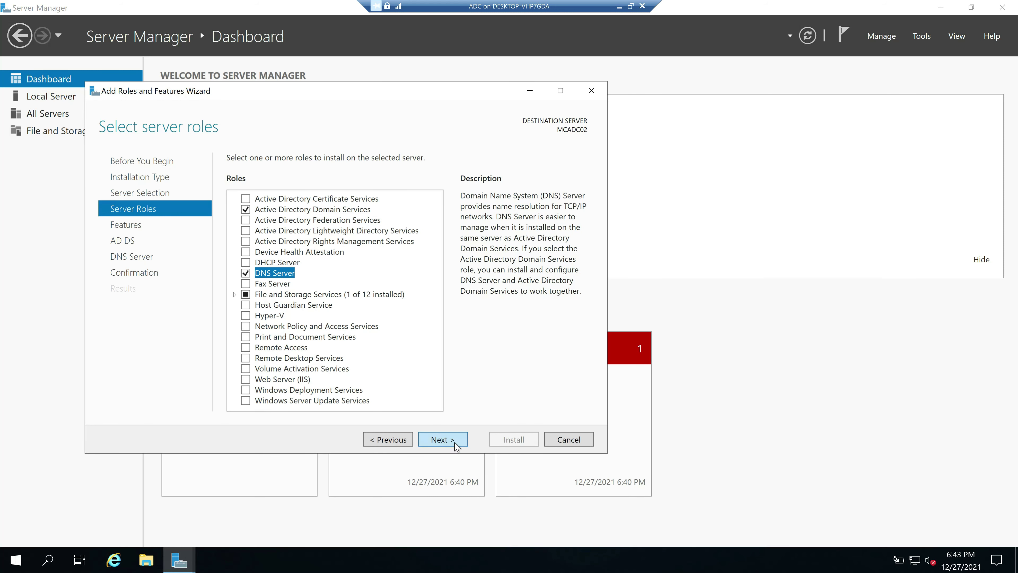
left_click(446, 443)
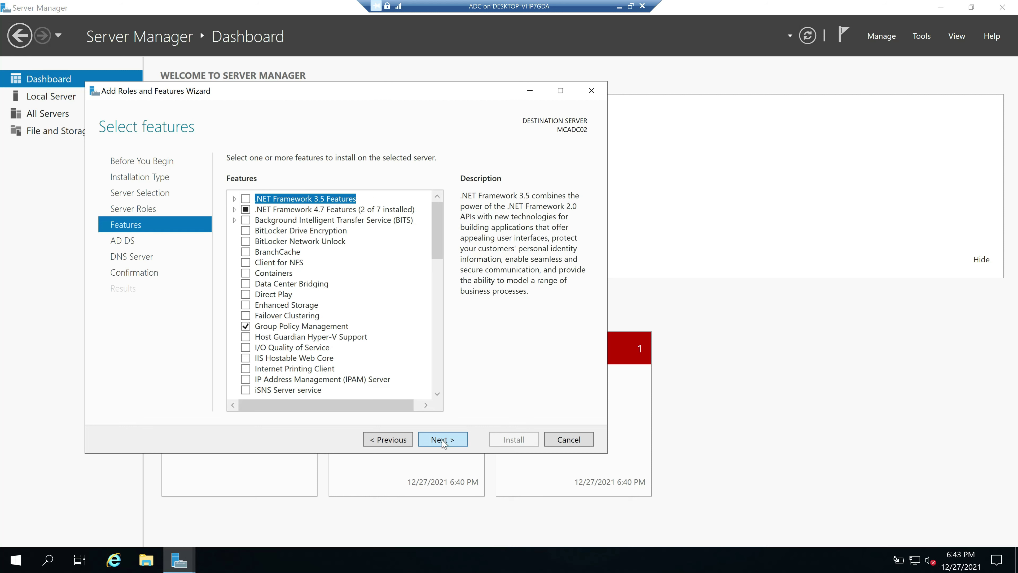
left_click(445, 444)
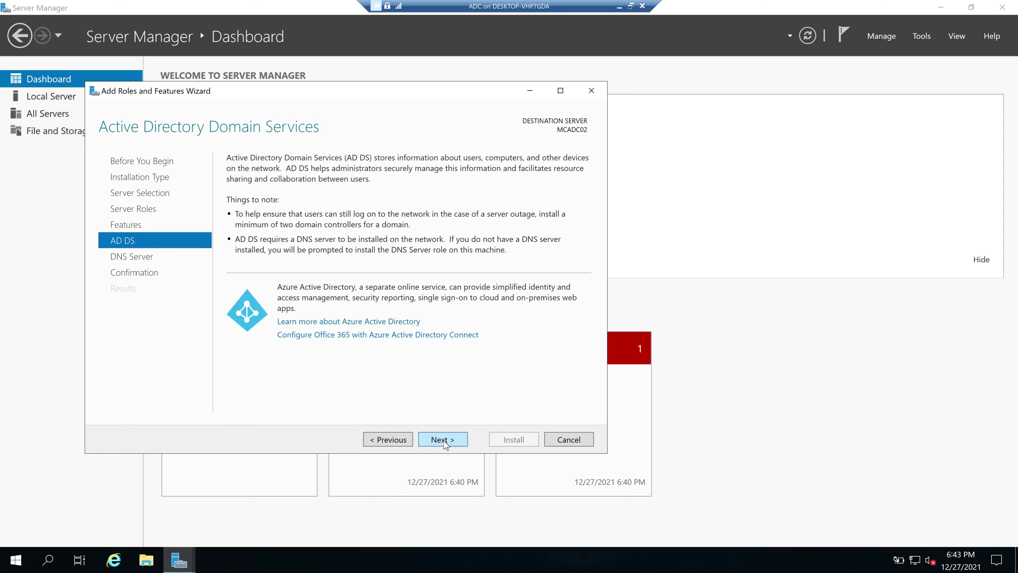
left_click(444, 444)
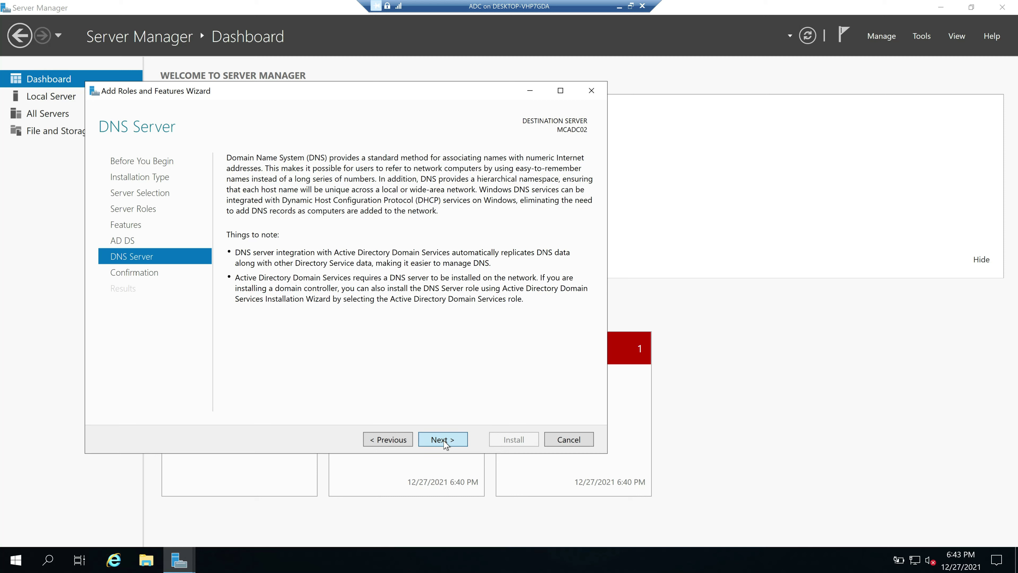
left_click(444, 441)
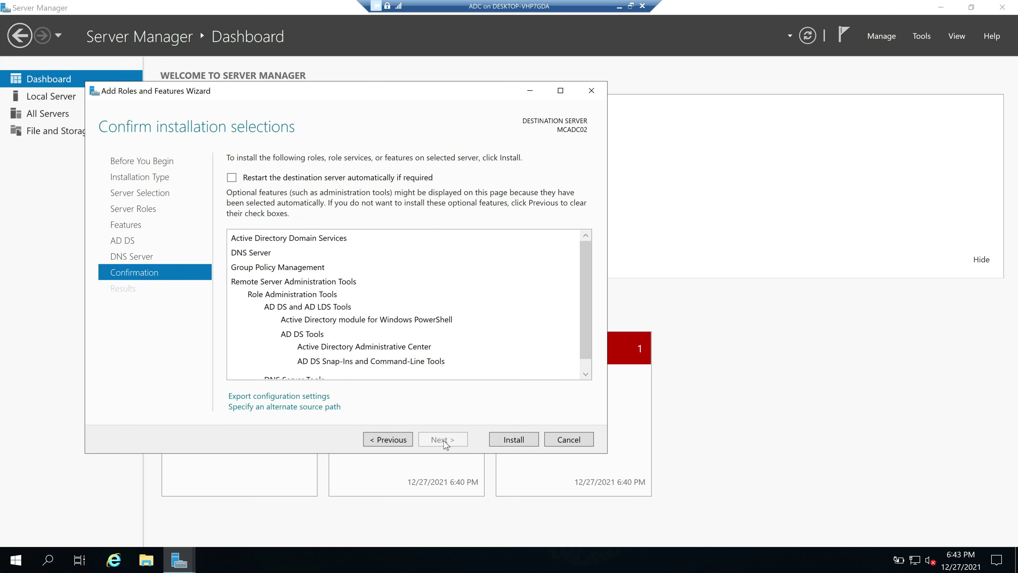
left_click(232, 177)
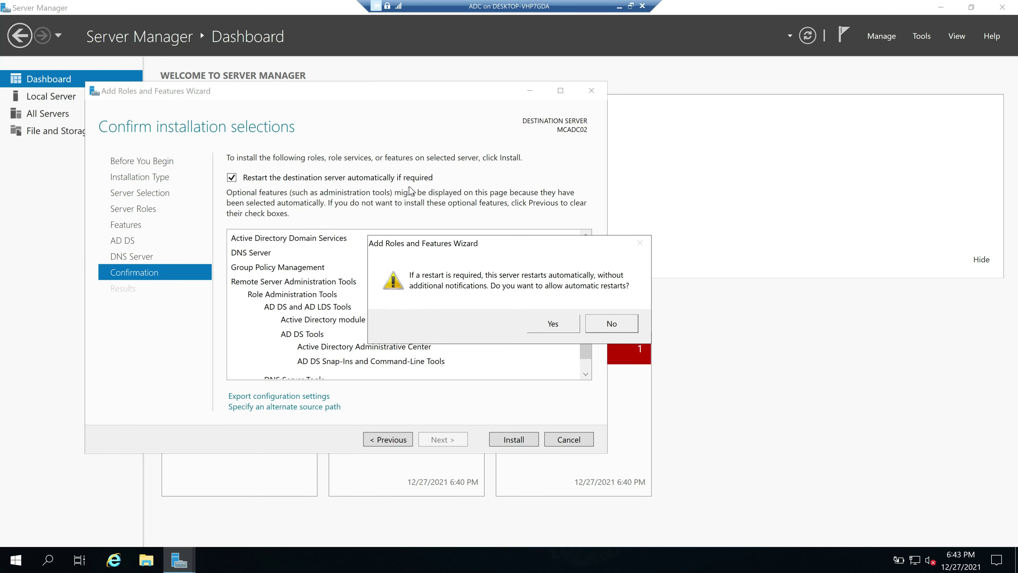
left_click(553, 329)
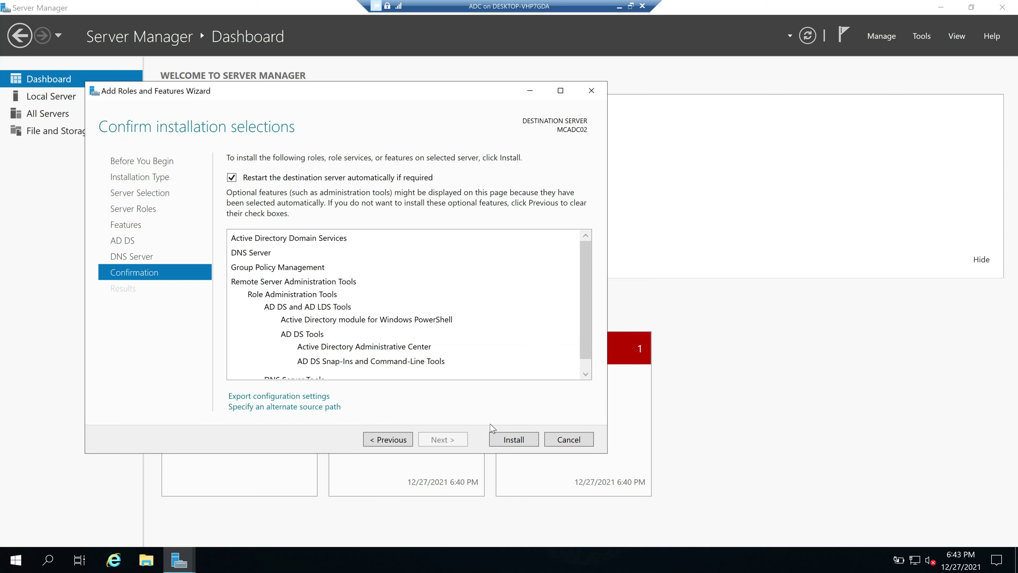
Install AD DS and DNS Server, close the wizard, and view the promotion notification
left_click(511, 441)
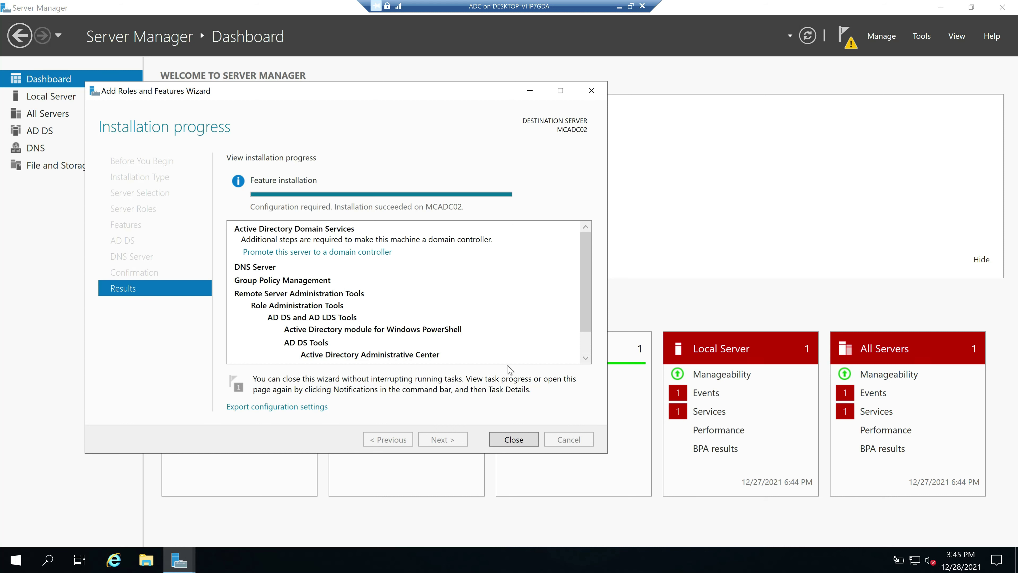
left_click(514, 440)
left_click(849, 42)
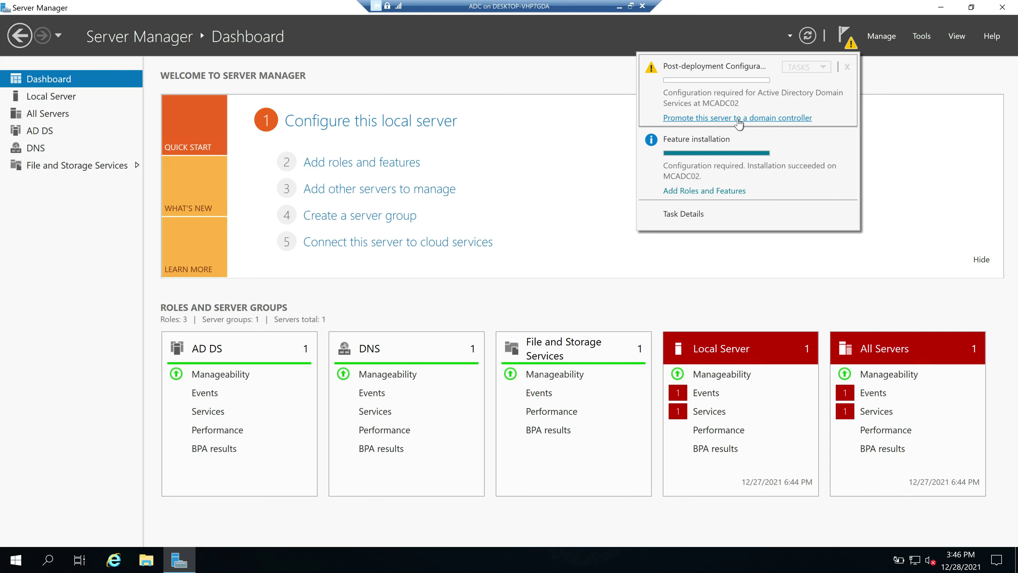
Launch the domain controller promotion wizard, then minimize the VM and switch to Paint
left_click(739, 120)
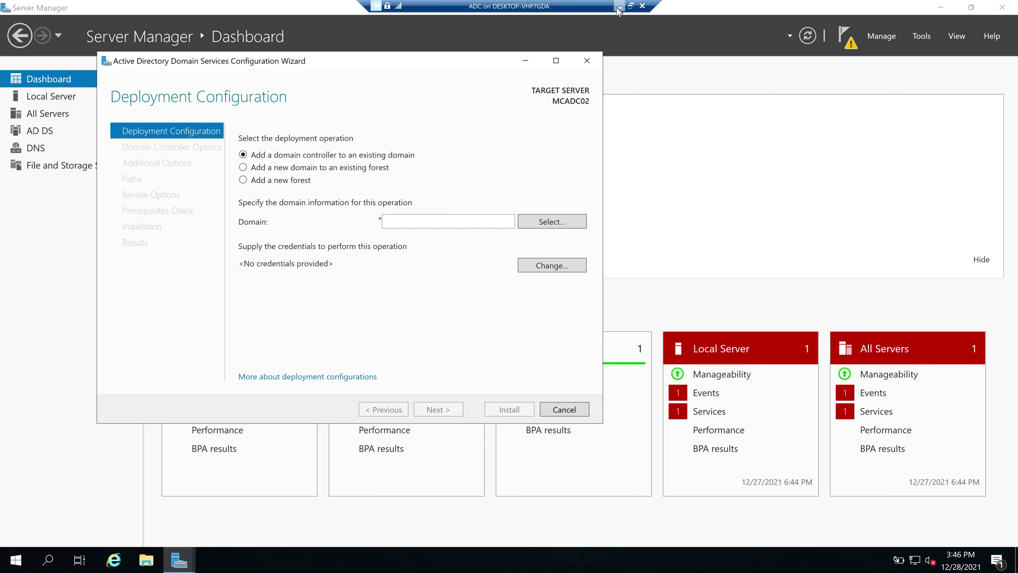
left_click(620, 6)
left_click(714, 557)
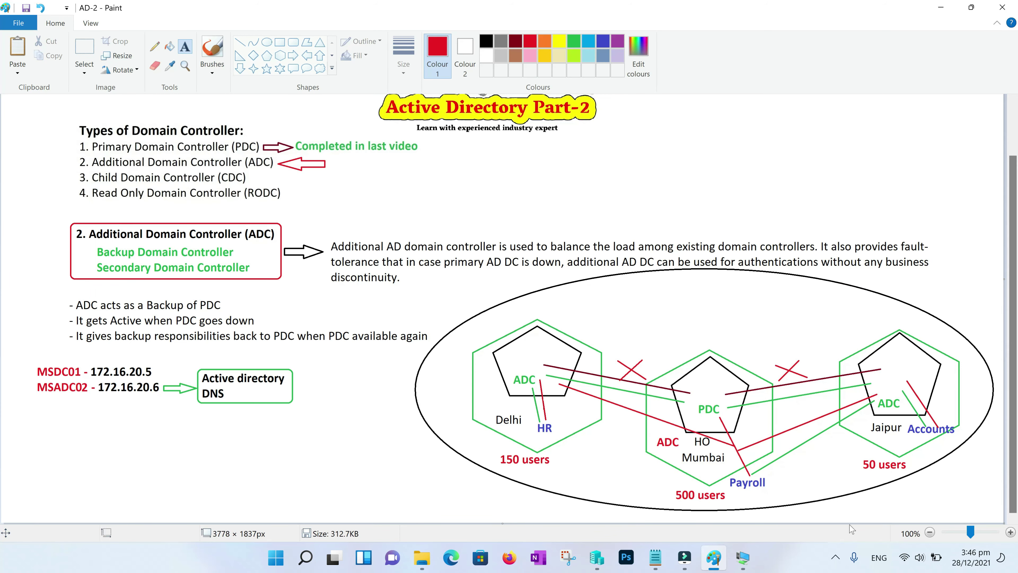
Add the labels 'Fore' and 'Tres' to the Paint diagram, then return to the VM's wizard
left_click_drag(417, 379, 546, 397)
type("Forest")
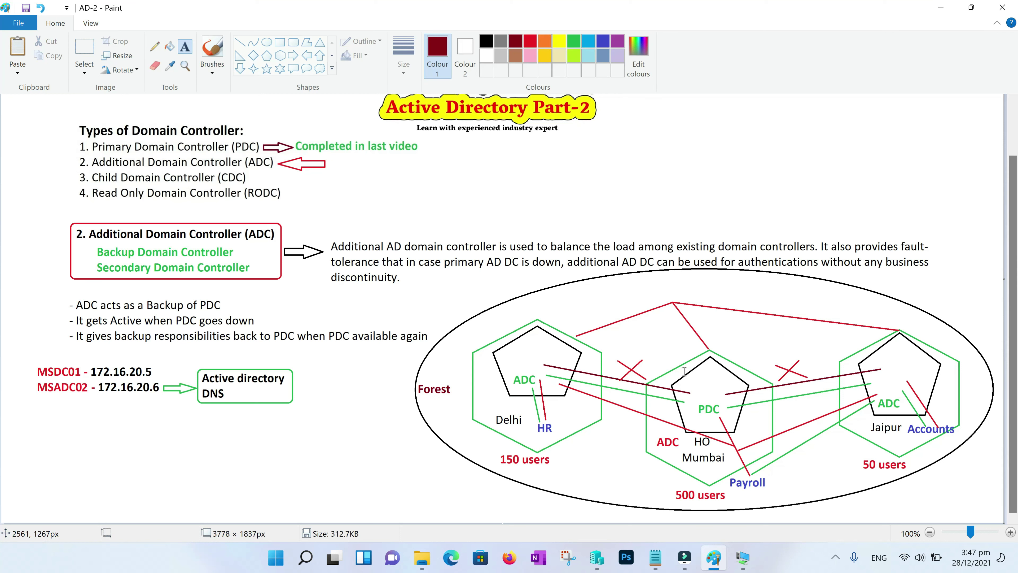
left_click(657, 285)
type("Tress")
left_click(688, 309)
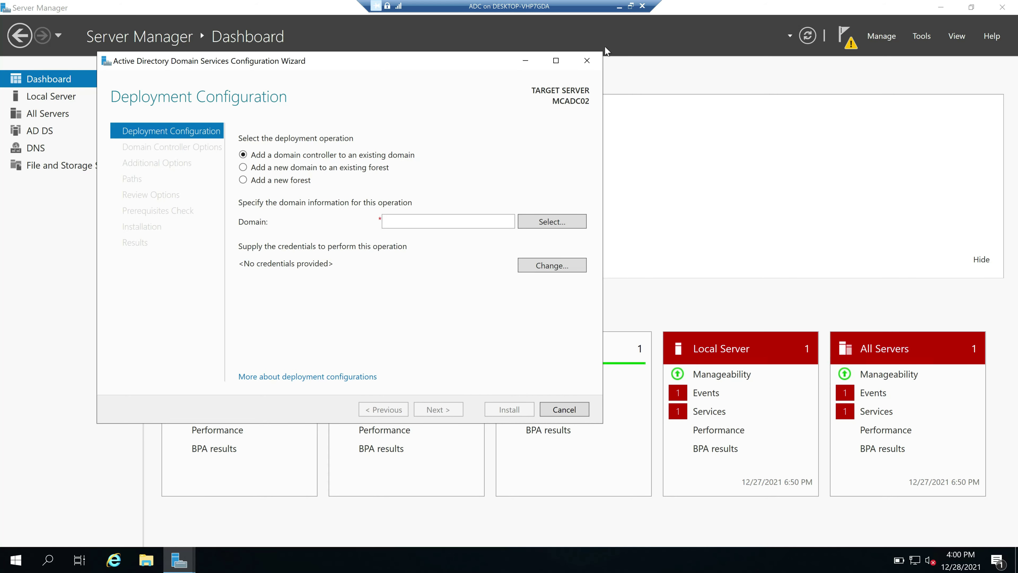
left_click(619, 6)
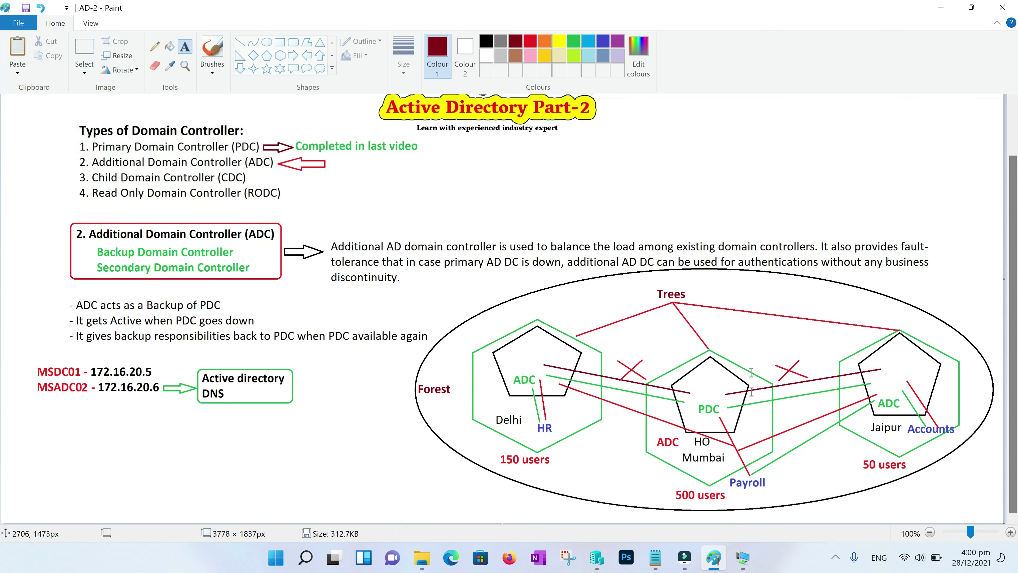
left_click(743, 558)
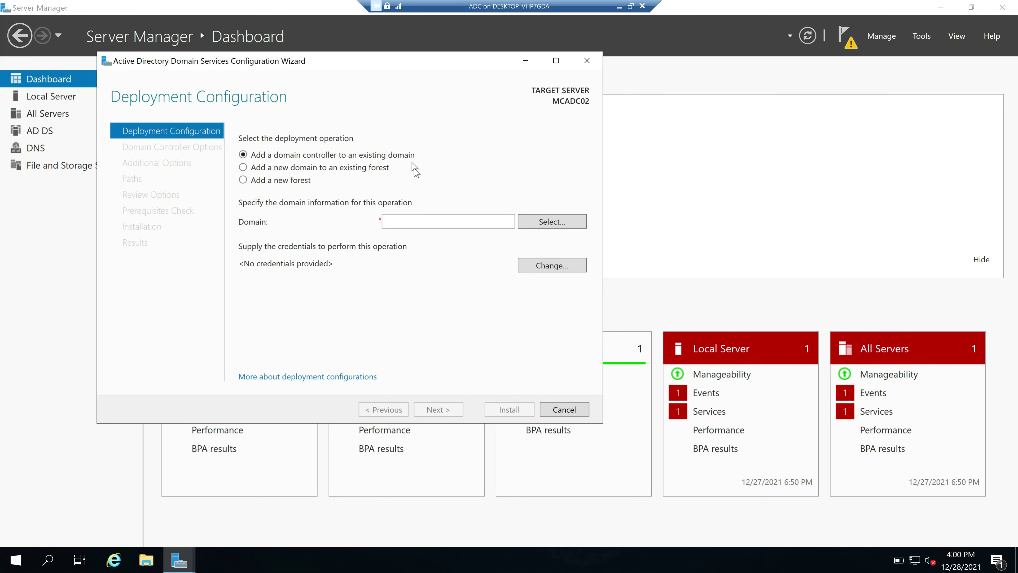
Choose the existing domain myndsol.in with domain administrator credentials and continue
left_click(552, 222)
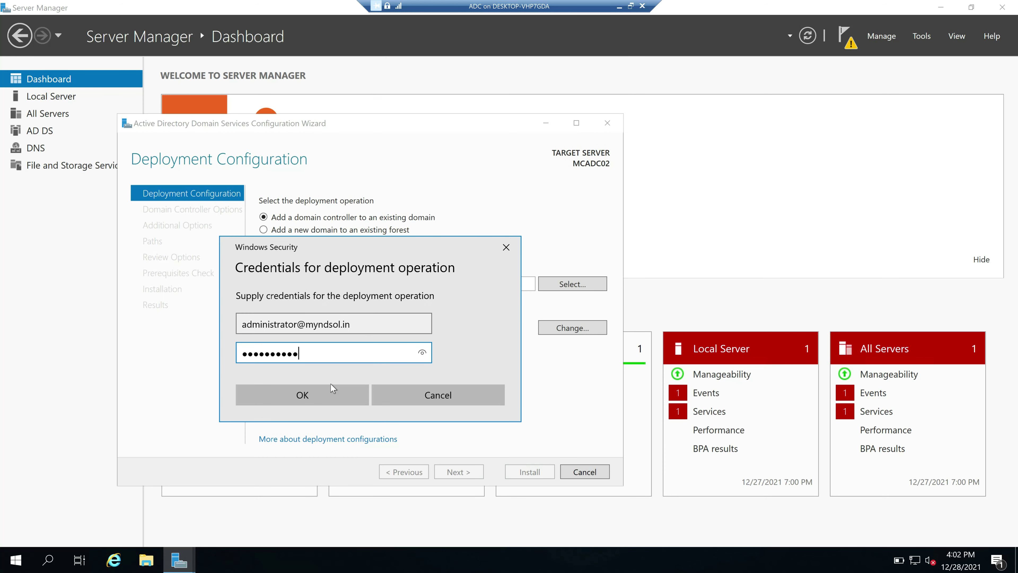
left_click(324, 390)
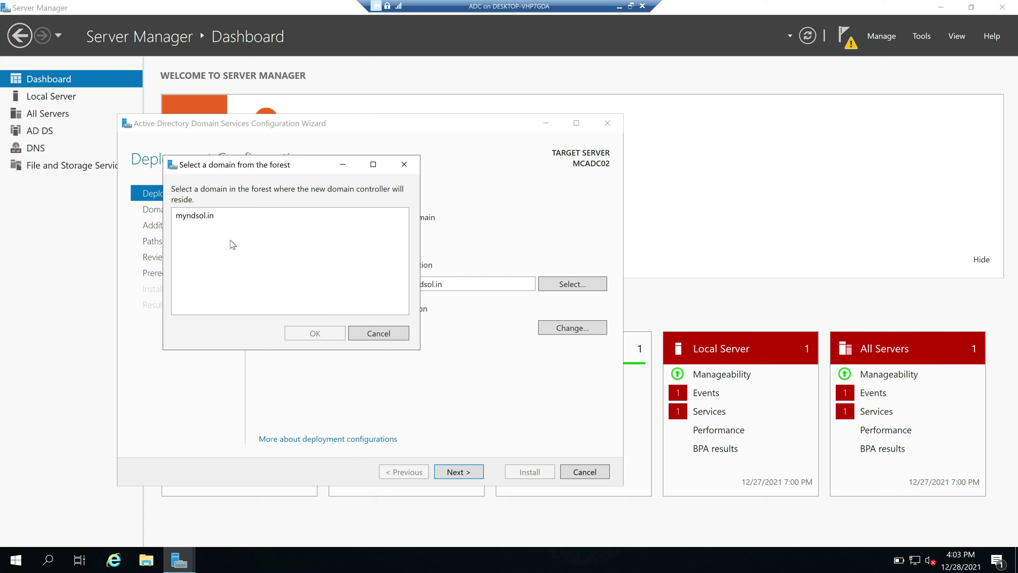
left_click(203, 224)
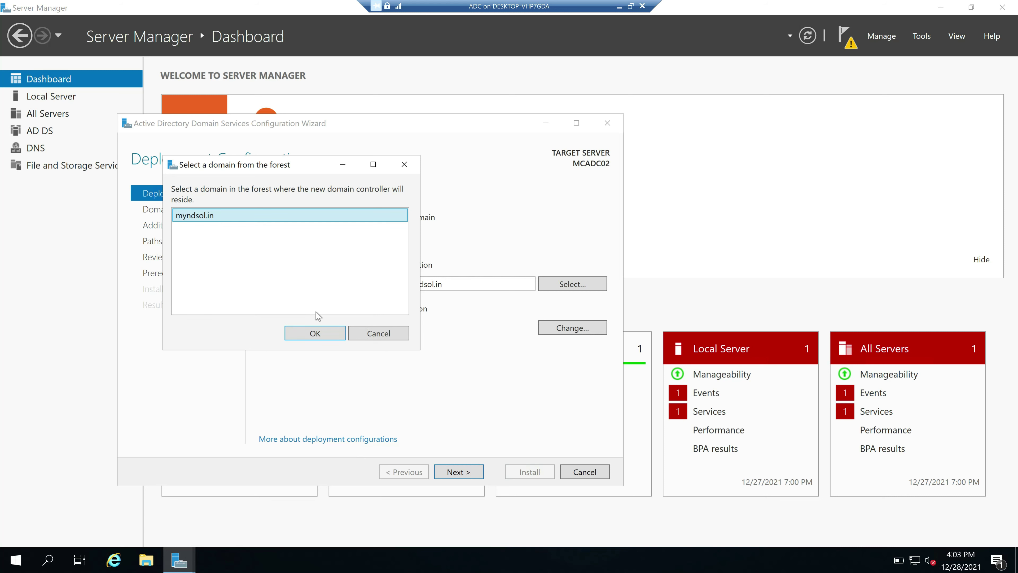
left_click(325, 336)
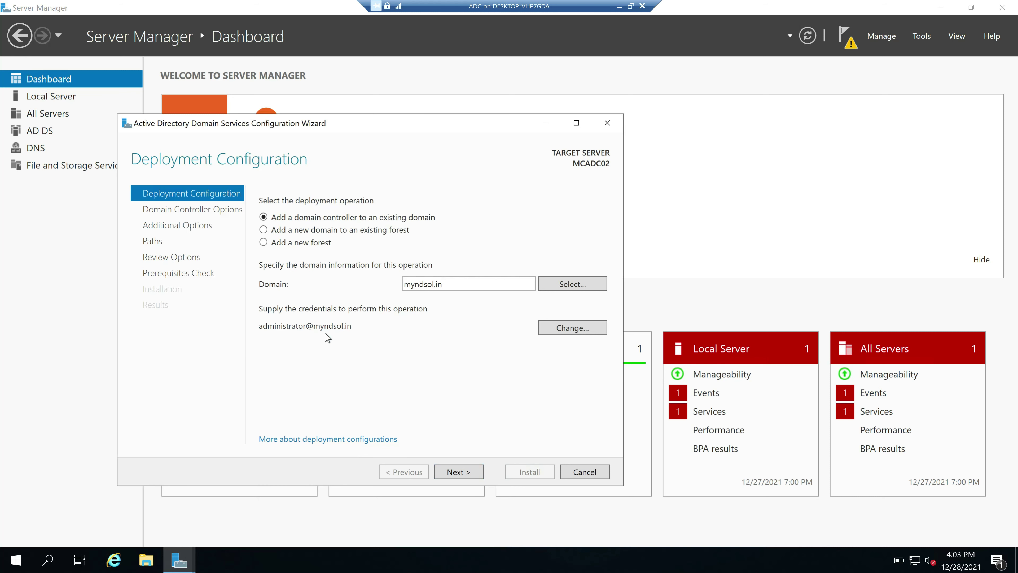
left_click(459, 472)
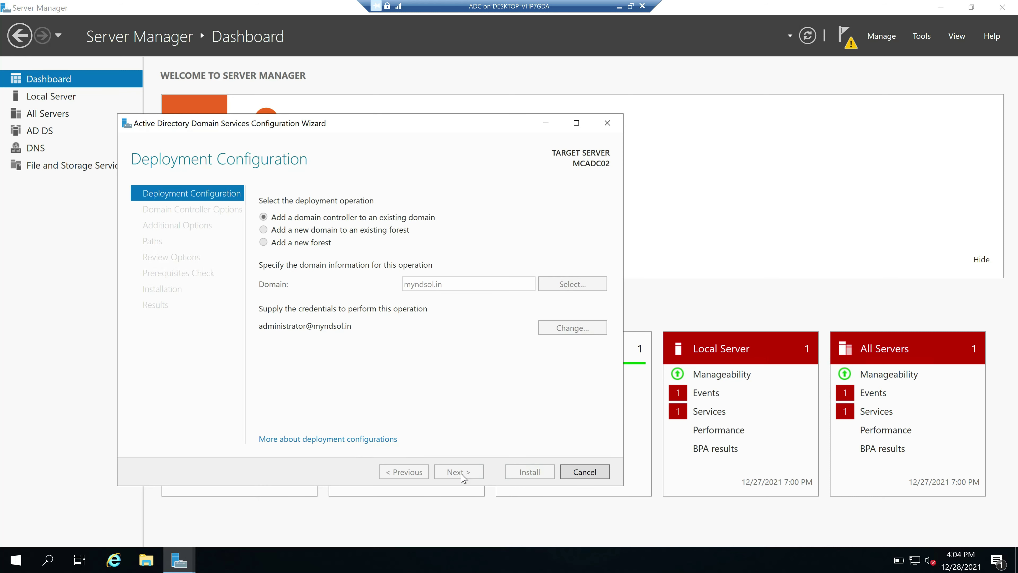
Enter and confirm the DSRM password, keeping the default DNS and Global Catalog options
type("•••••••••••")
key("Tab")
type("•••••••••••")
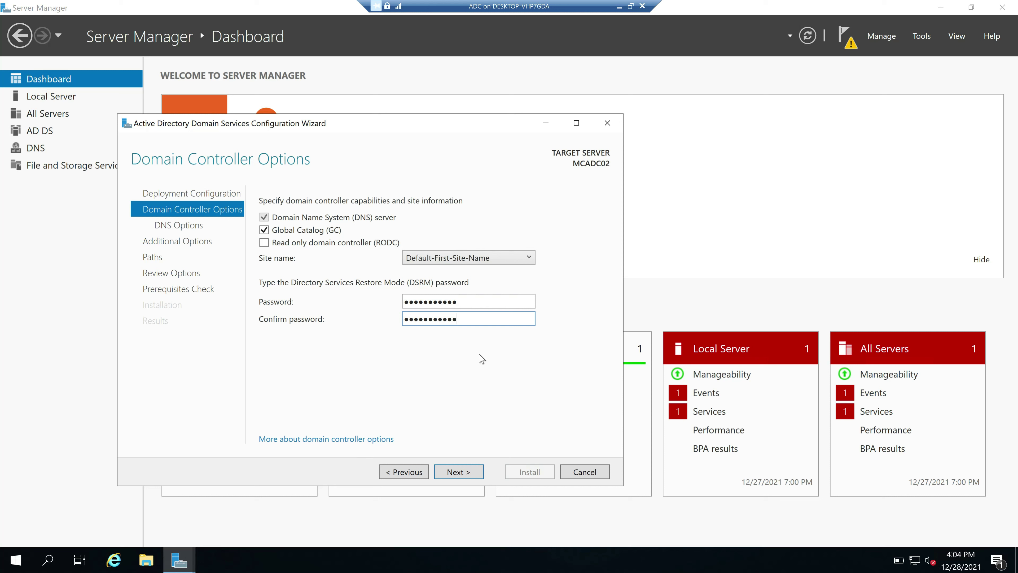
left_click(456, 472)
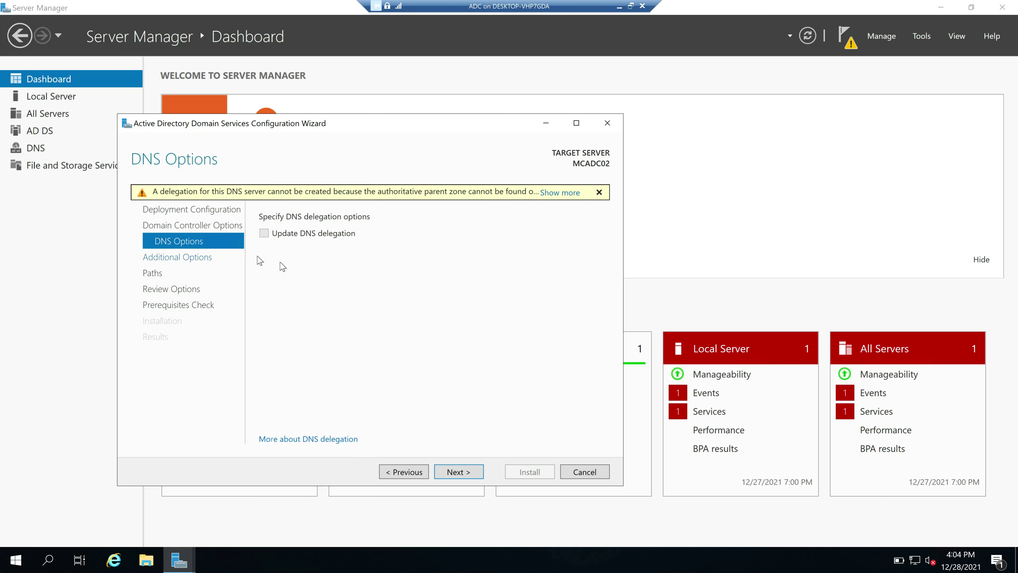
left_click(457, 472)
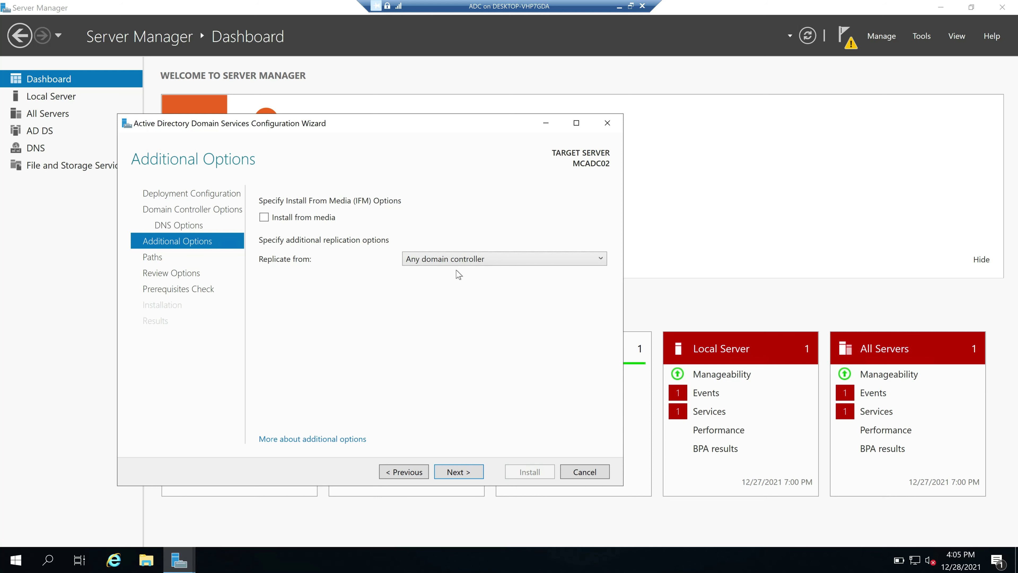
Set replication to come from MSDC01.myndsol.in
left_click(593, 260)
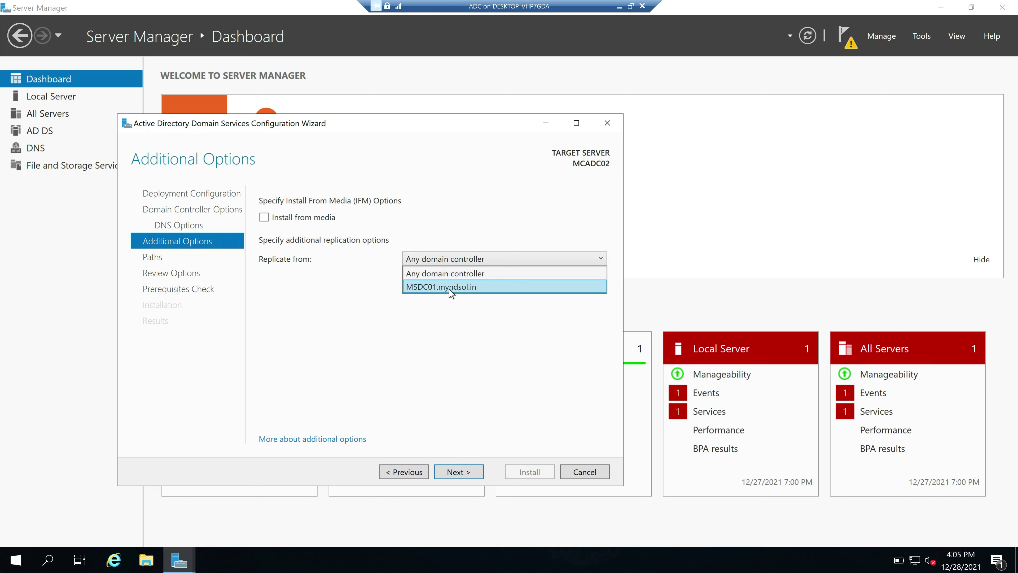
left_click(463, 288)
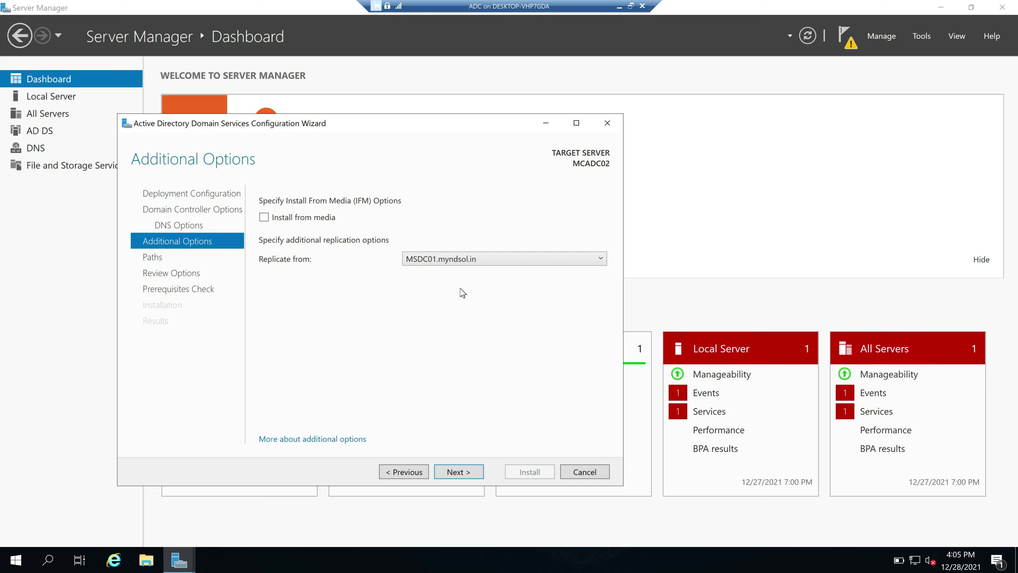
left_click(459, 472)
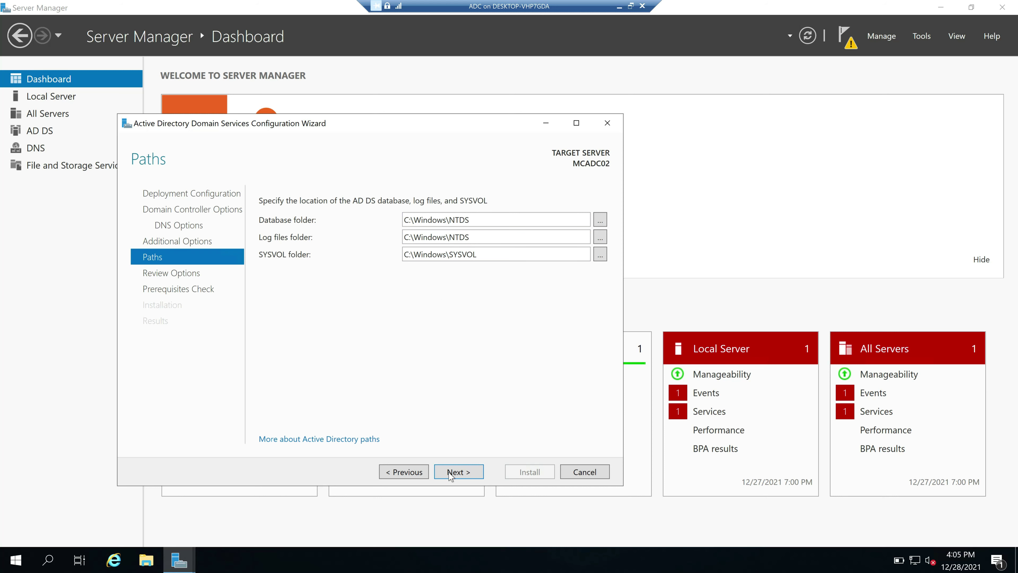
Accept the default paths and open the generated PowerShell deployment script from Review Options
left_click(461, 473)
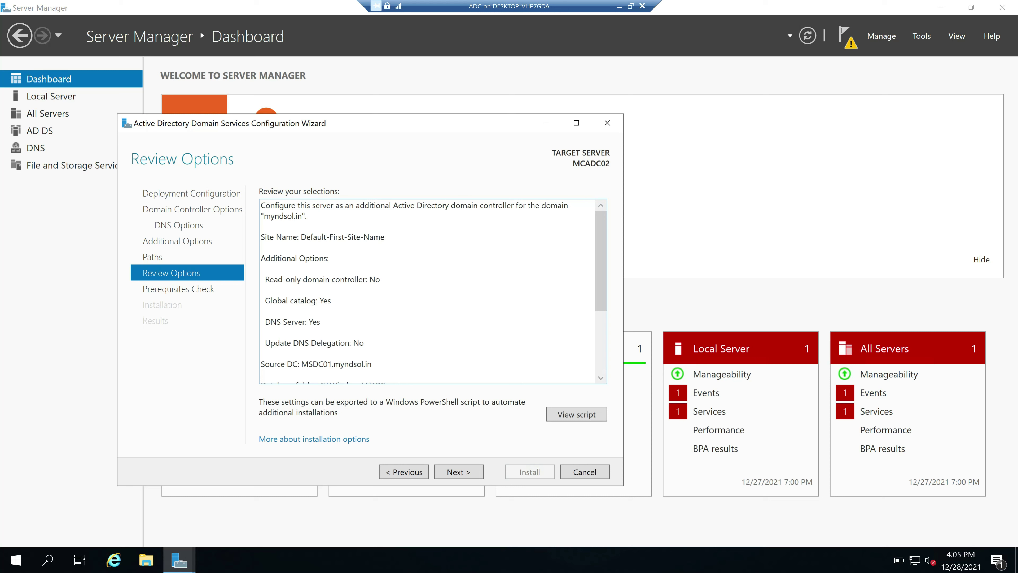
scroll(429, 290, "down", 2)
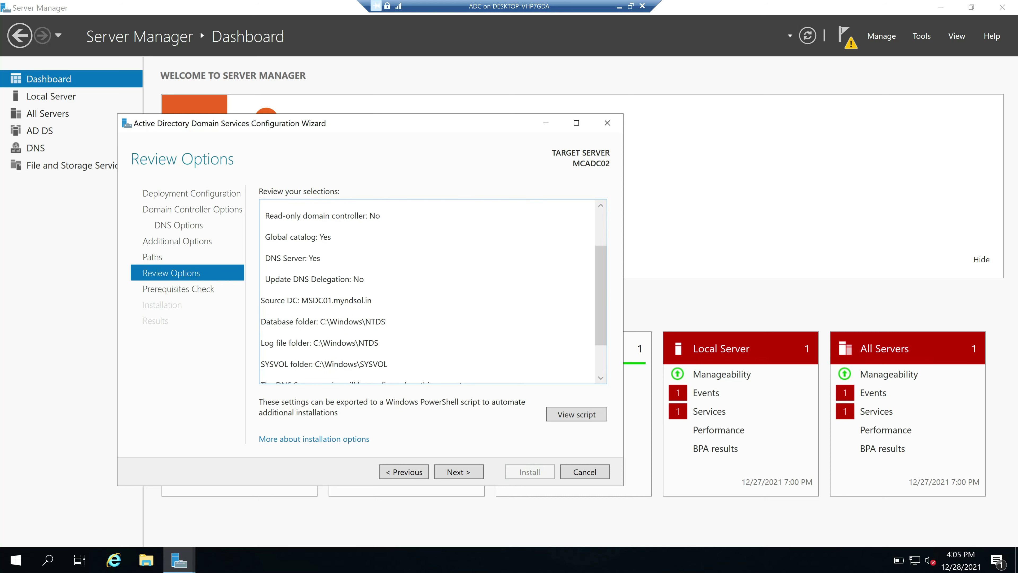
left_click(582, 417)
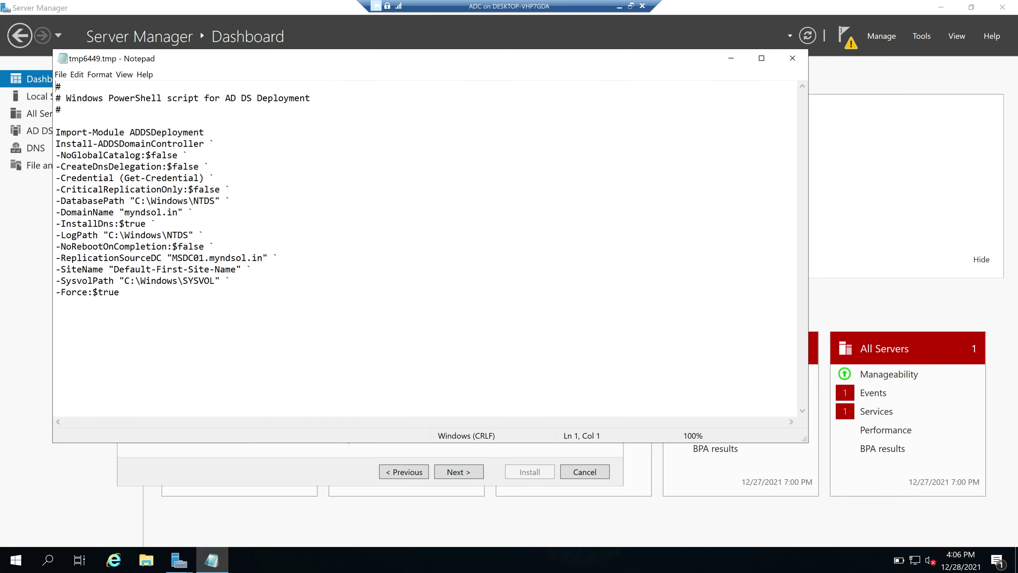
Save the script to the Desktop as 'ADC Script' in Notepad
left_click(60, 74)
left_click(85, 125)
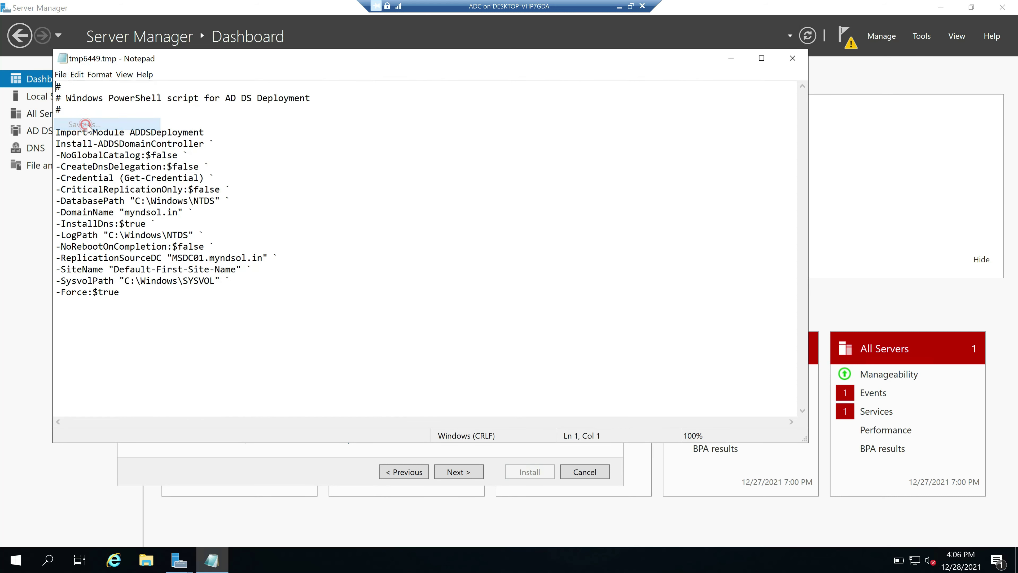
scroll(105, 168, "up", 1)
left_click(105, 151)
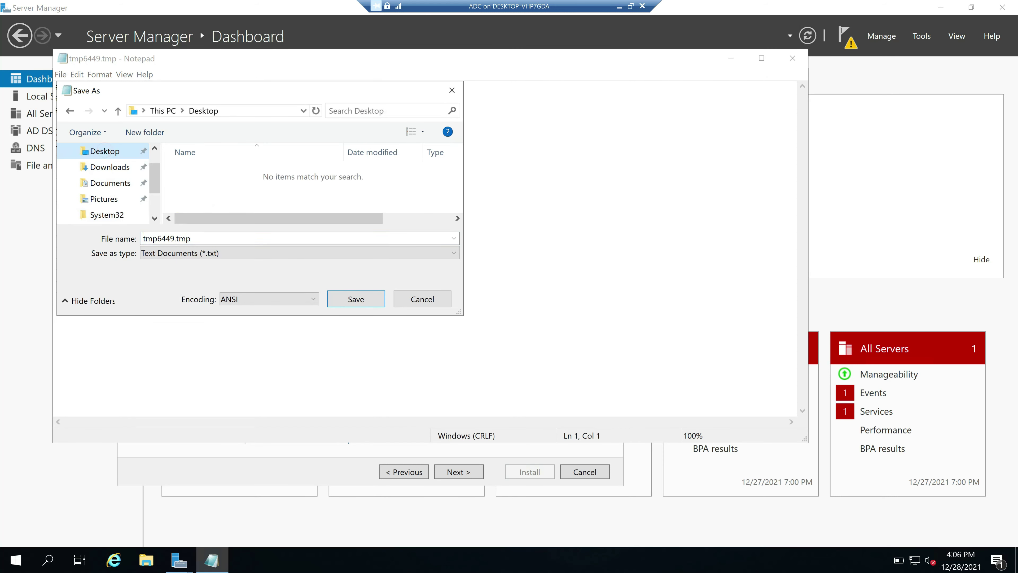
left_click(209, 239)
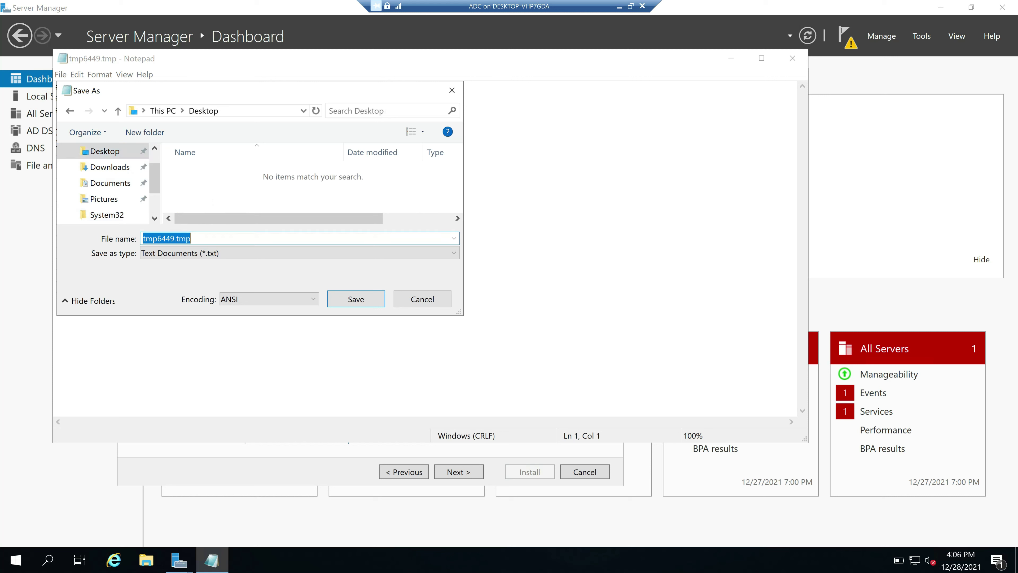
type("ADC Script")
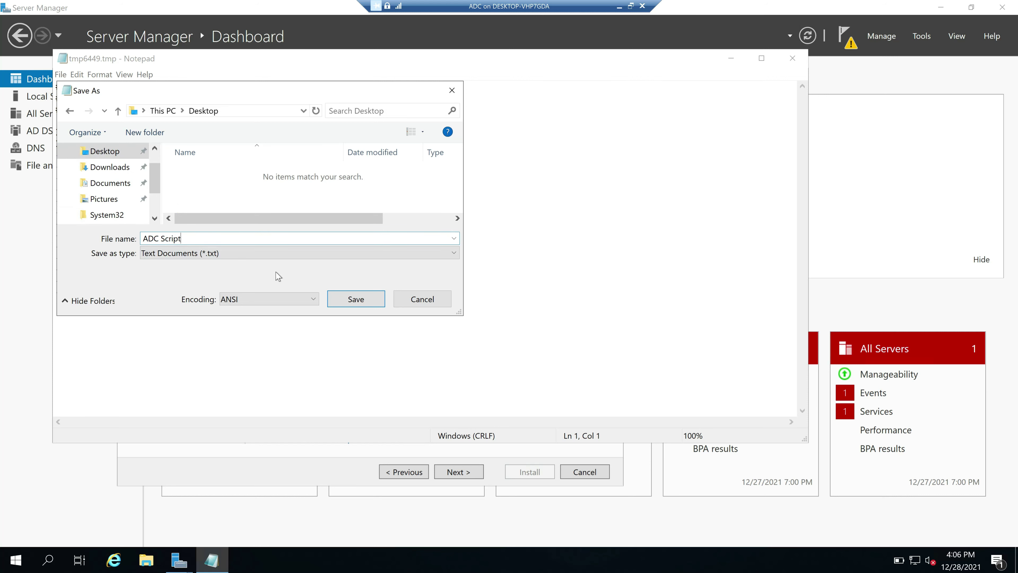
left_click(356, 299)
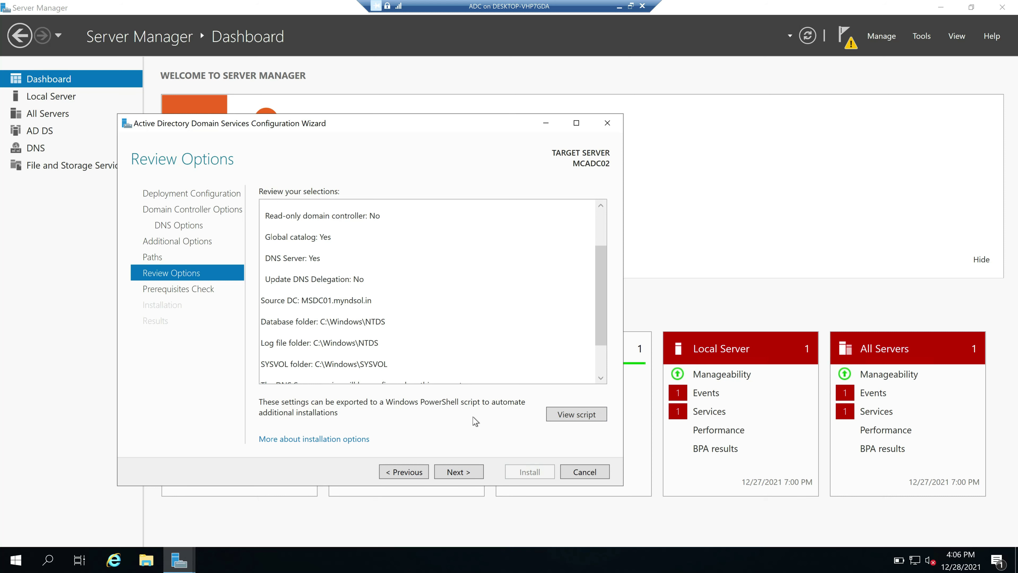
Pass the prerequisites check and install AD DS to promote MCADC02
left_click(459, 472)
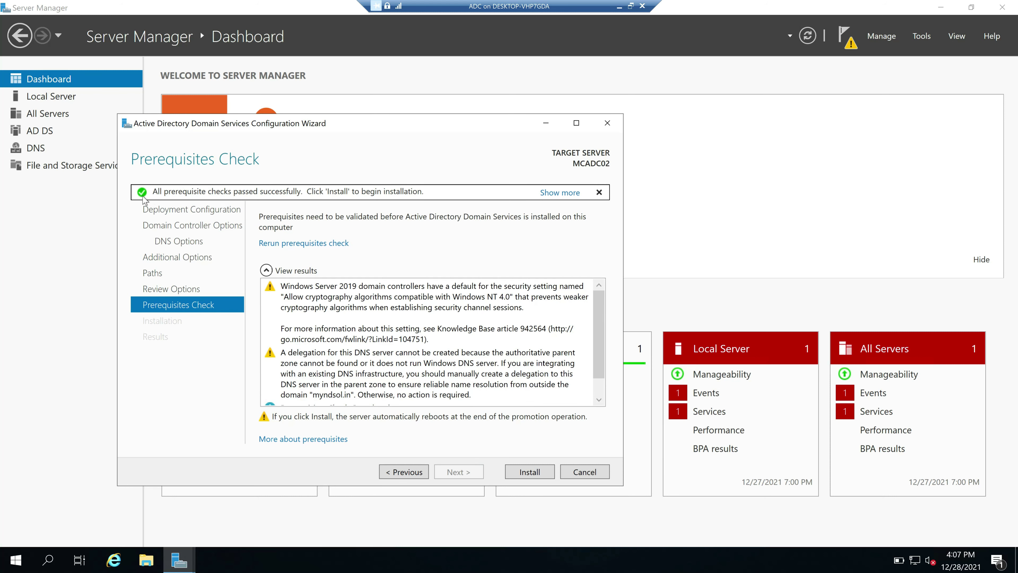
left_click(529, 472)
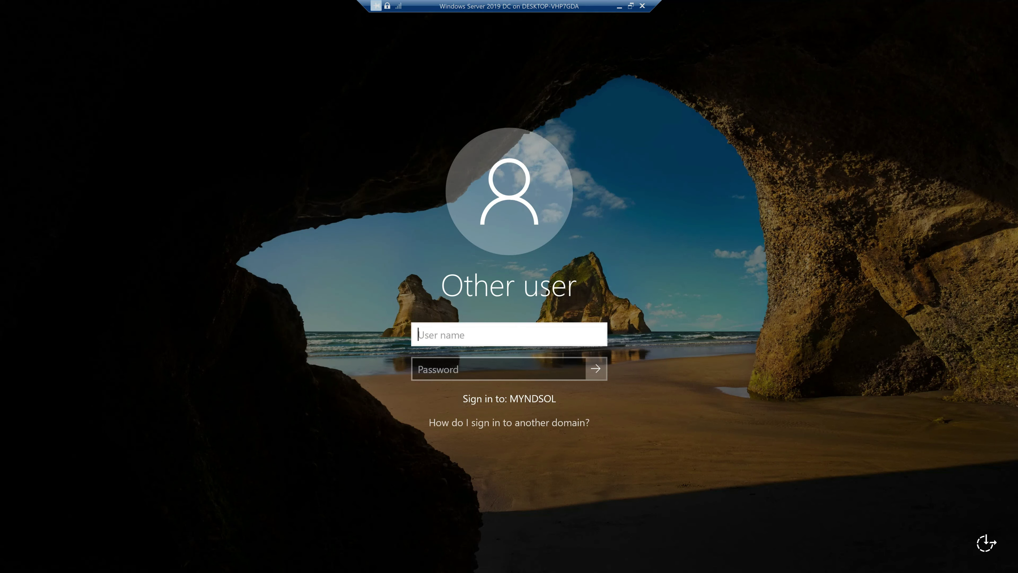
Sign back in to the domain as administrator
type("administrator")
key("Tab")
key("Return")
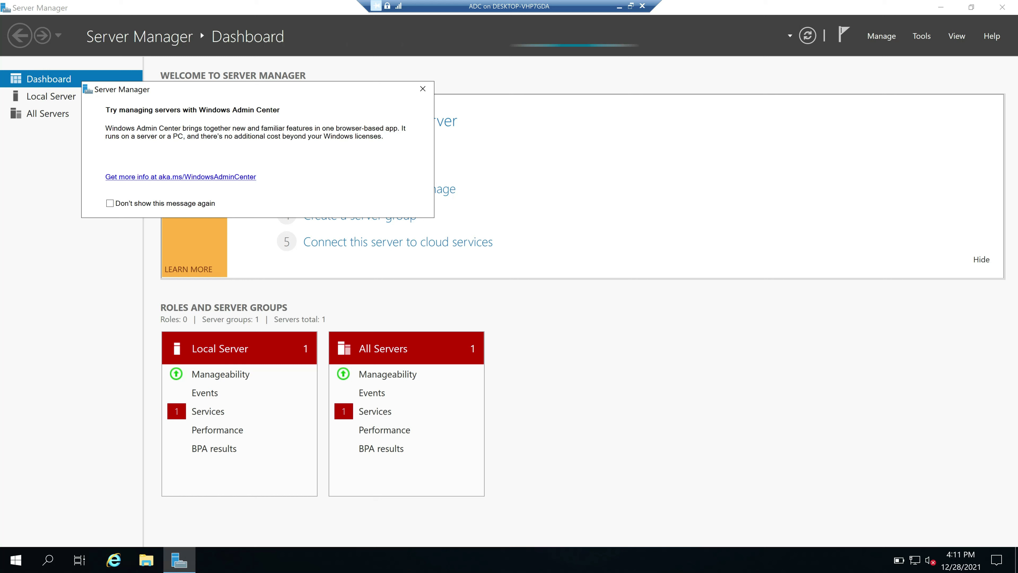
Dismiss the Admin Center message, confirm MCADC02 is in myndsol.in, then open Tools
left_click(422, 88)
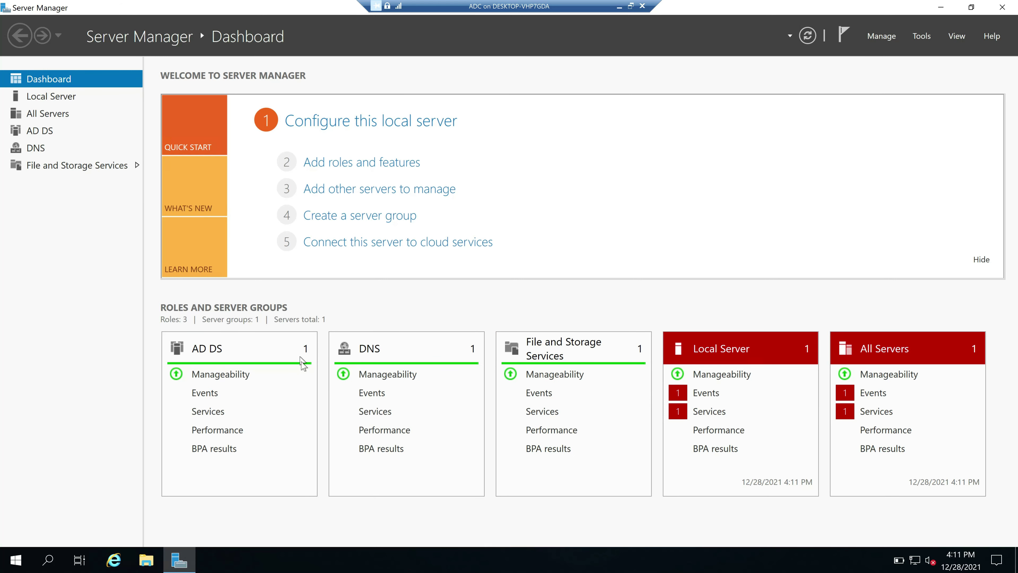
left_click(55, 100)
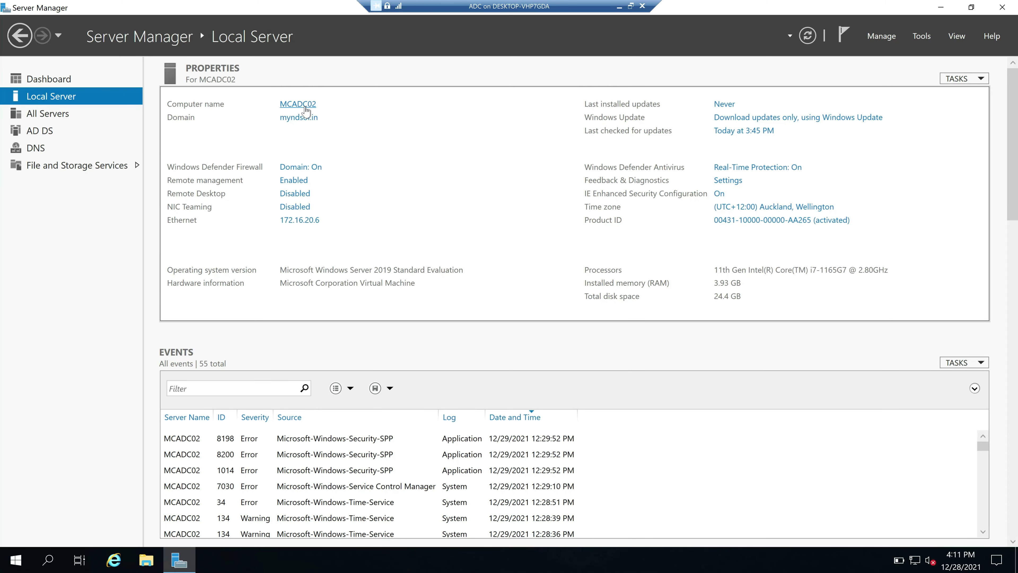
left_click(49, 78)
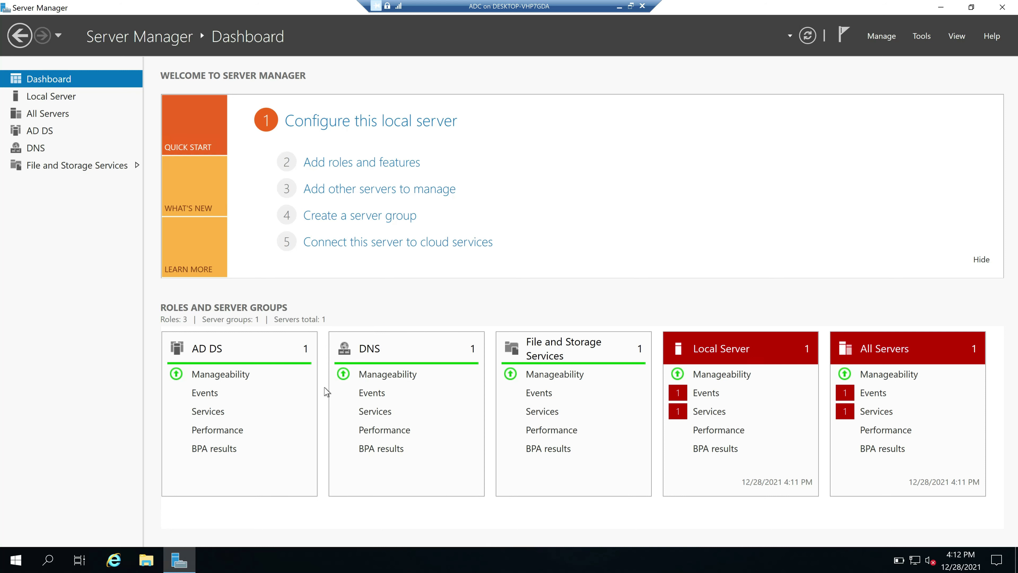
left_click(922, 37)
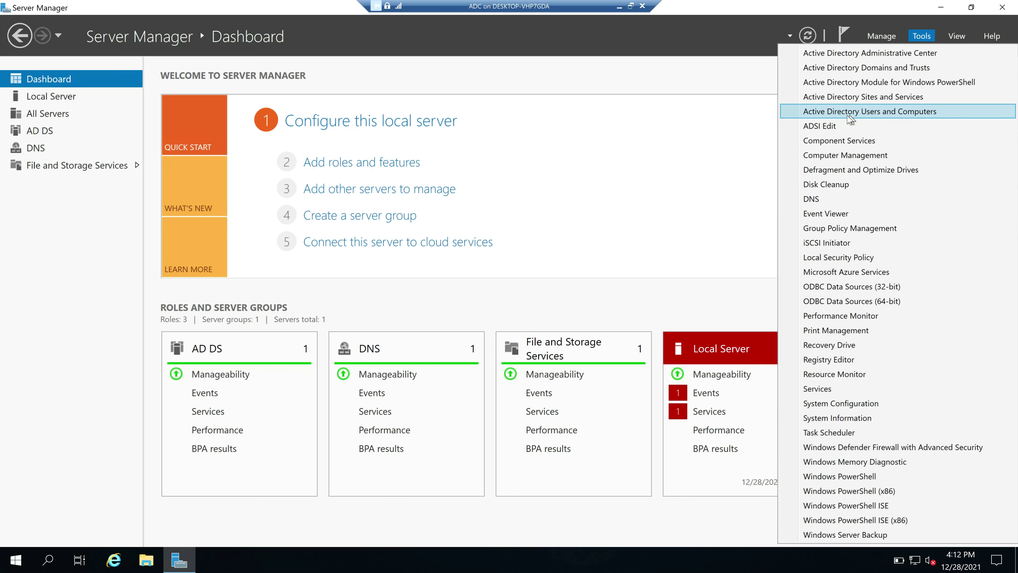
Launch Active Directory Users and Computers, expand myndsol.in, and widen the window and Name column
left_click(885, 119)
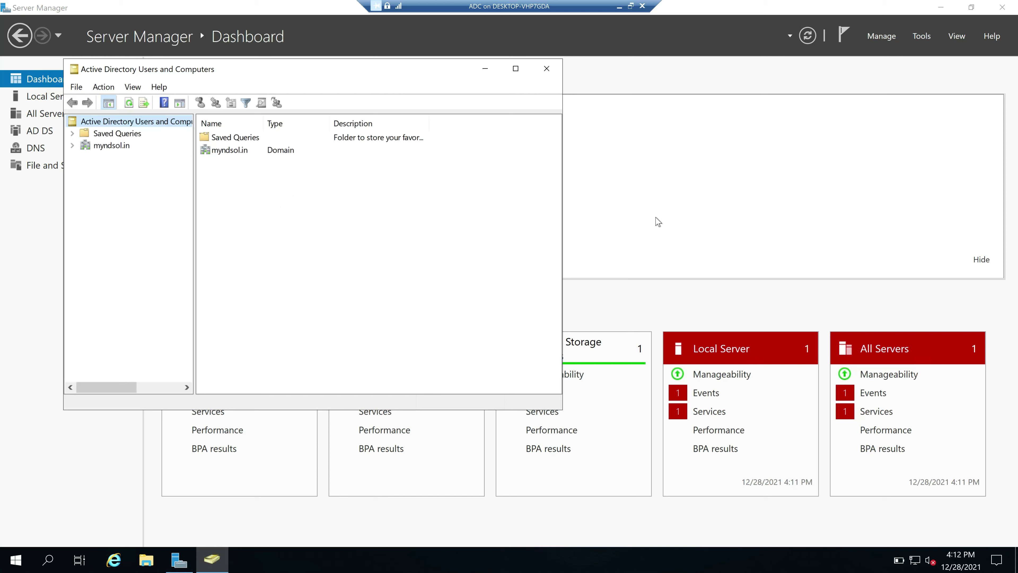
left_click(109, 145)
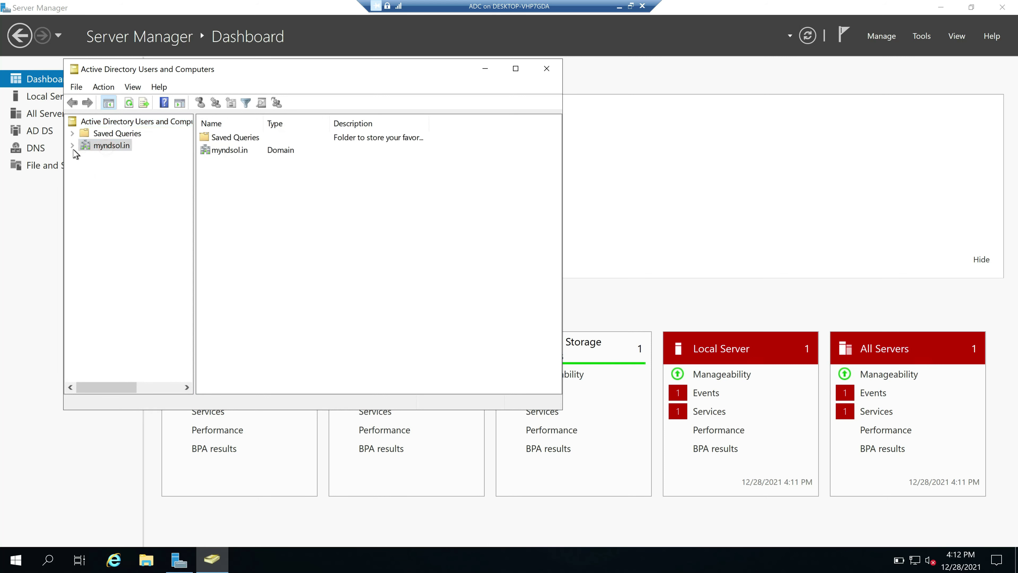
left_click(72, 145)
left_click(123, 169)
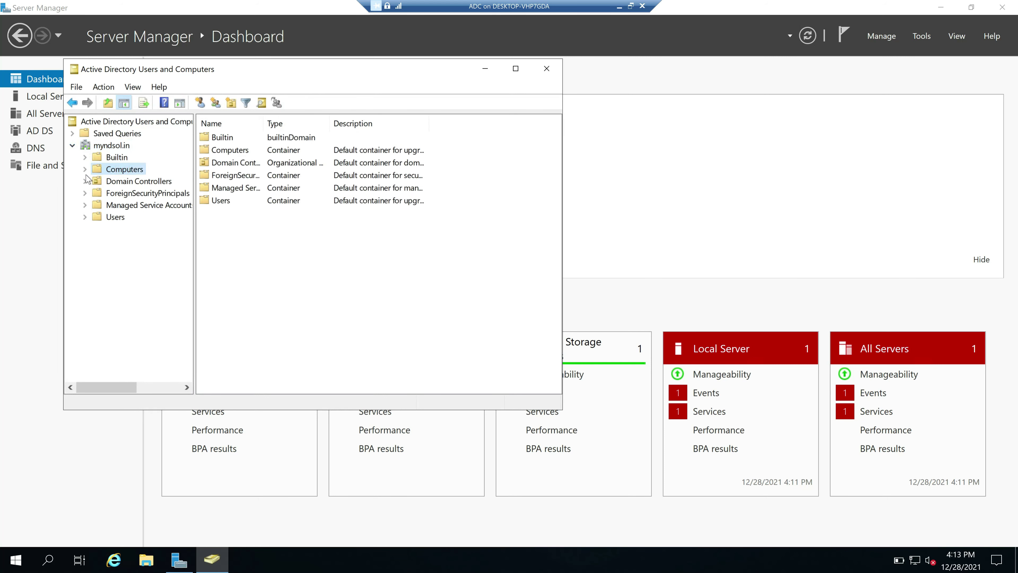
left_click_drag(561, 409, 819, 483)
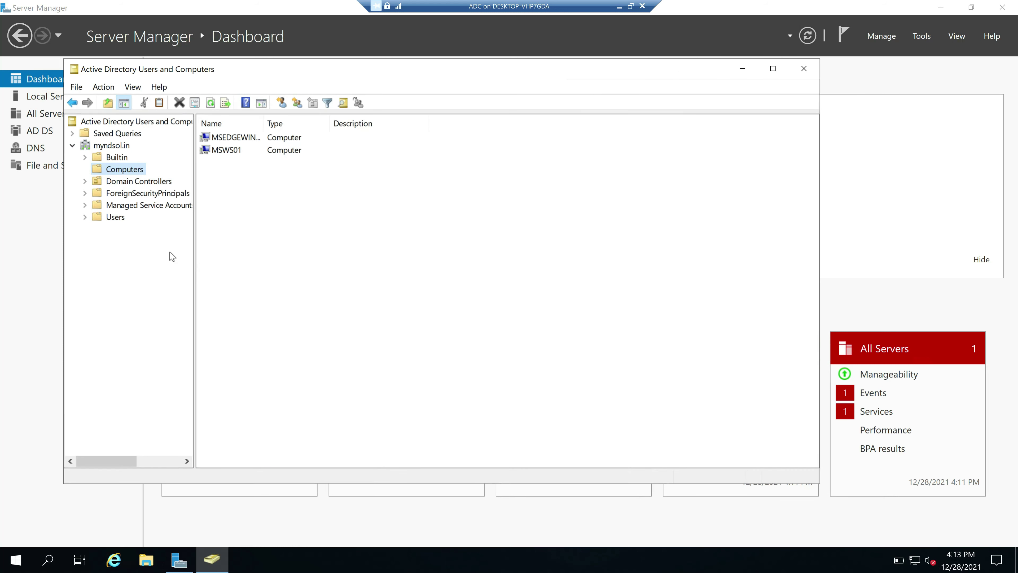
left_click_drag(267, 119, 312, 118)
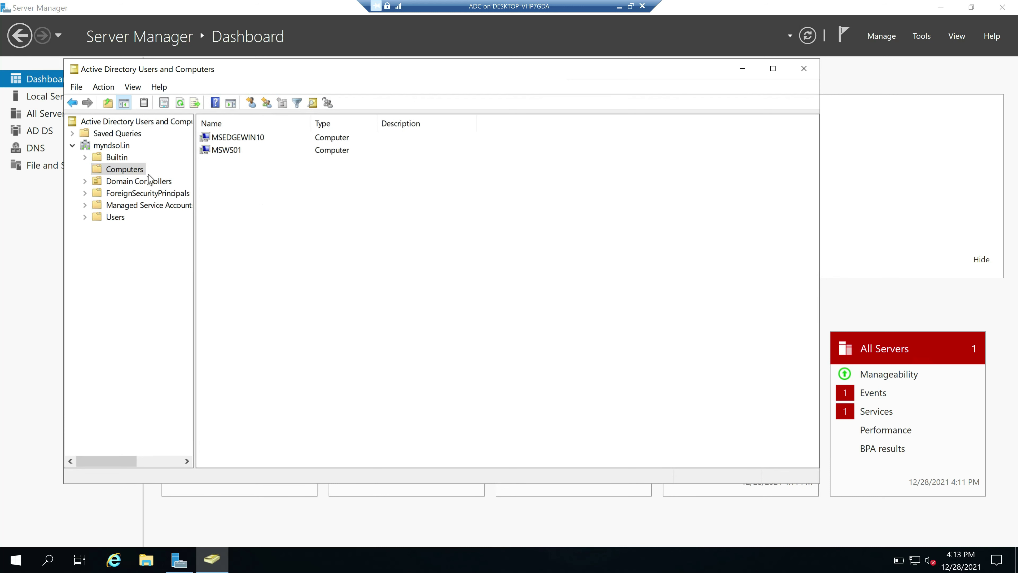
Browse the Computers container (MSEDGEWIN10, MSWS01) and the Users container
left_click(235, 139)
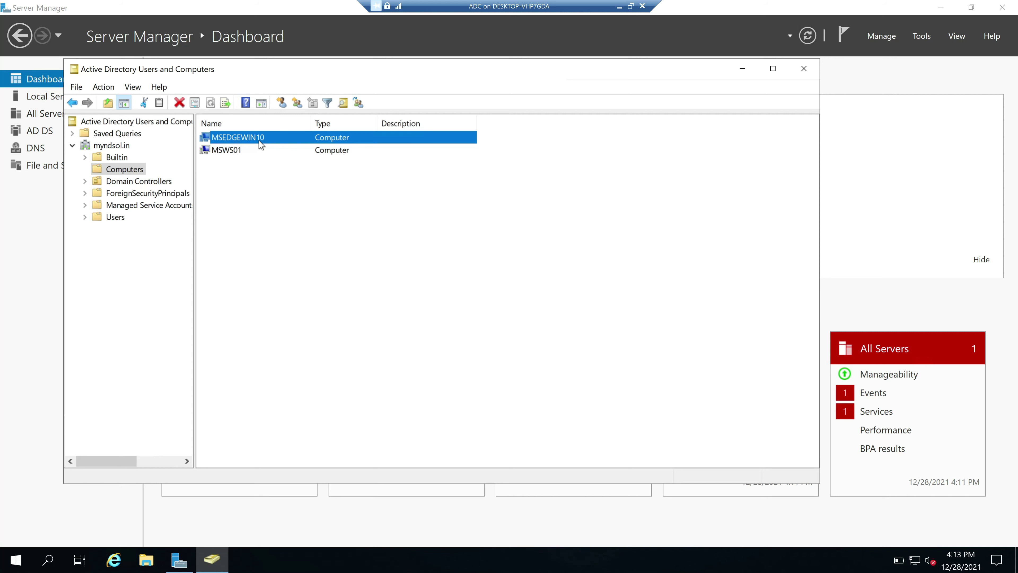
left_click(233, 154)
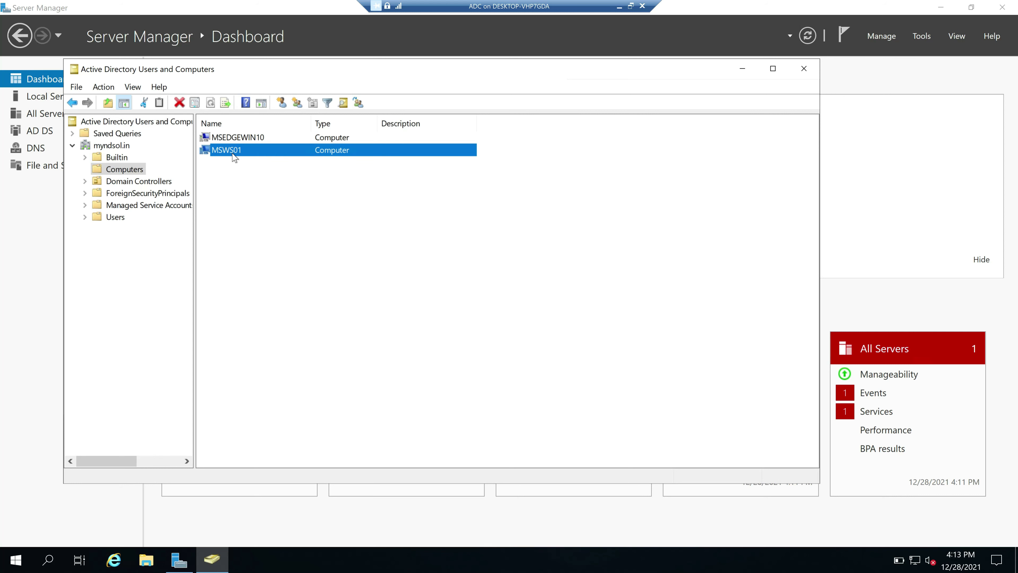
left_click(276, 203)
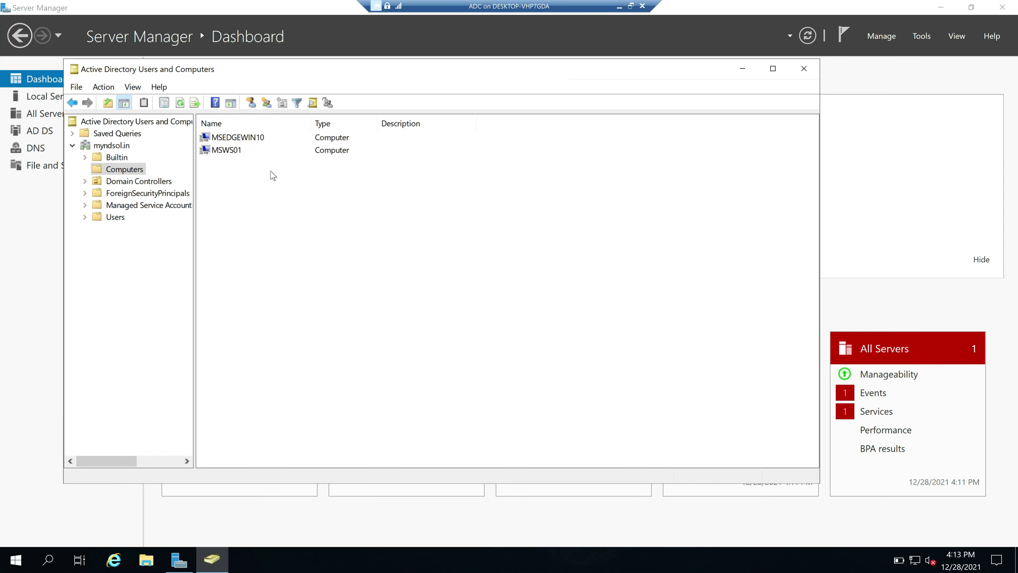
left_click(115, 218)
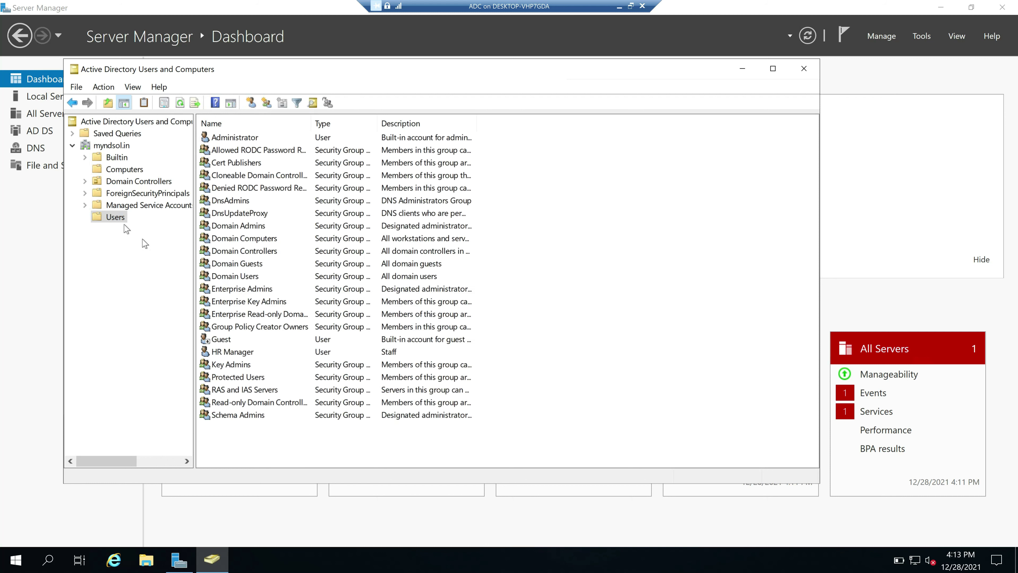
left_click(300, 353)
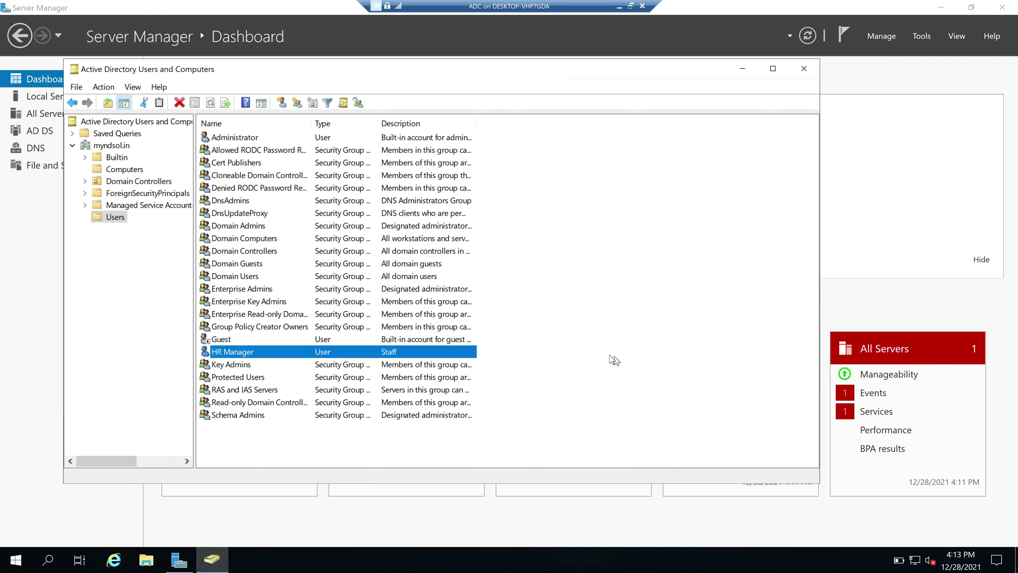
Show Domain Controllers, checking both MSDC01 and MCADC02 are listed
left_click(128, 184)
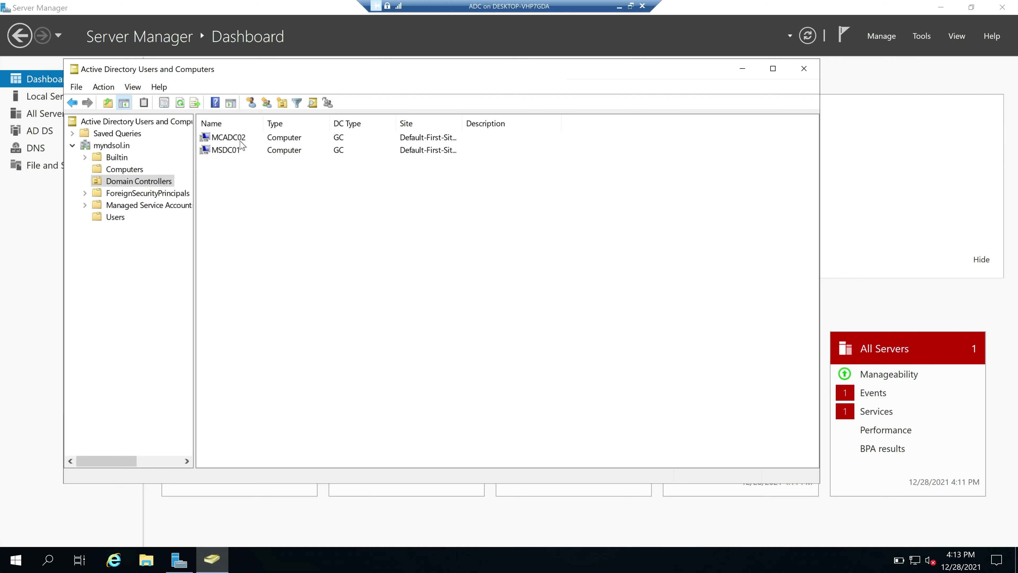
left_click(228, 152)
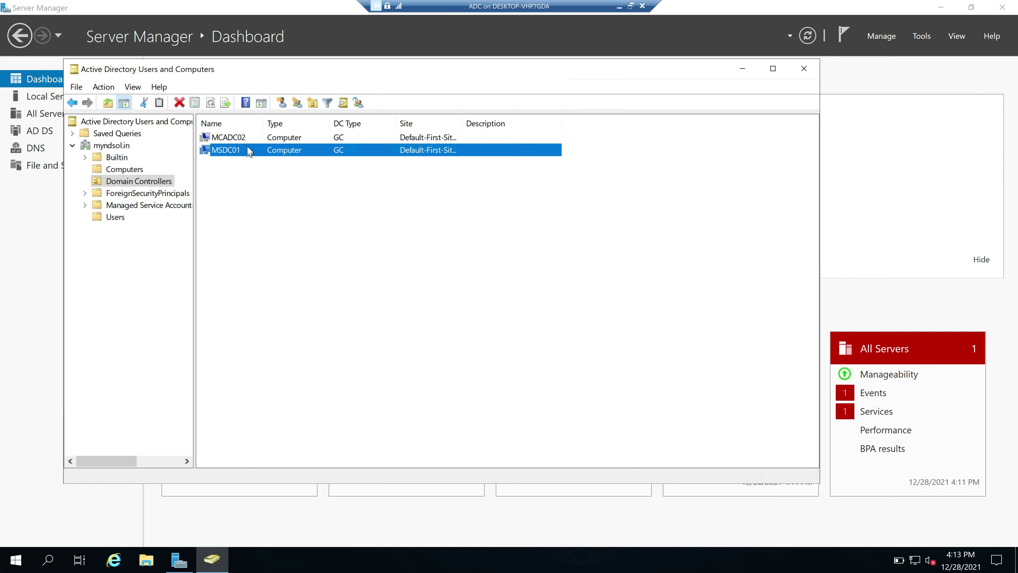
left_click(236, 139)
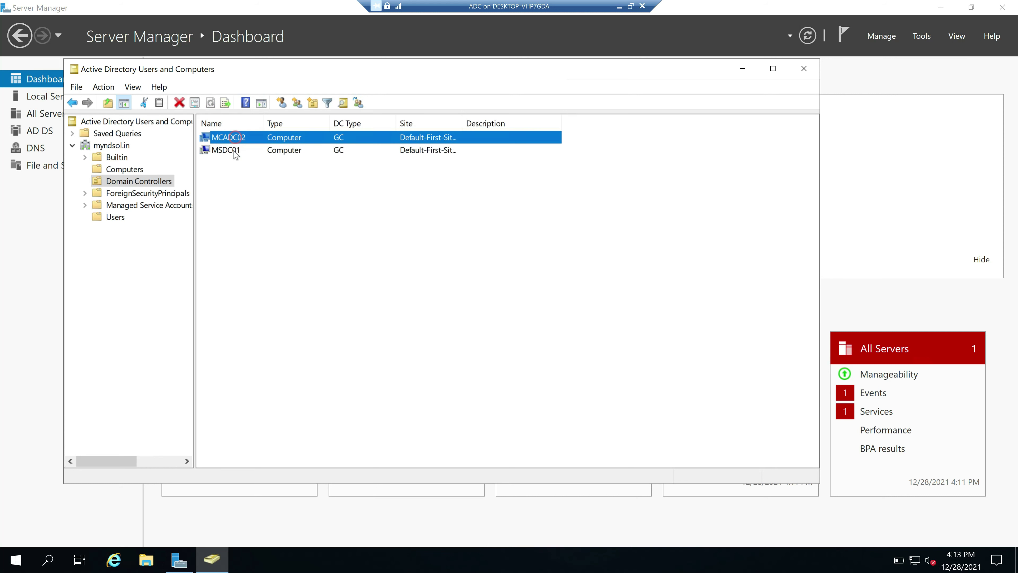
left_click(243, 205)
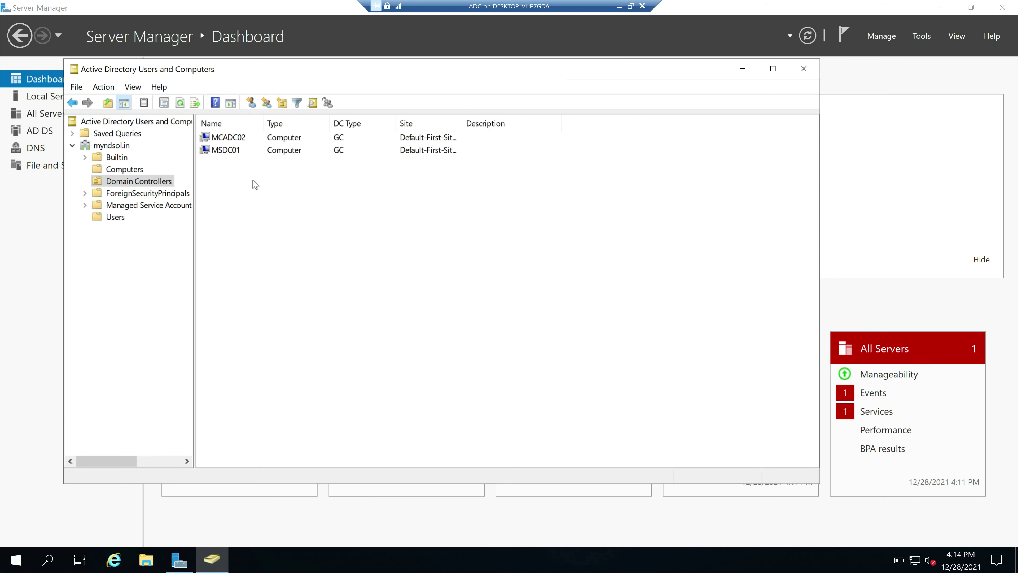
left_click(235, 154)
left_click(236, 140)
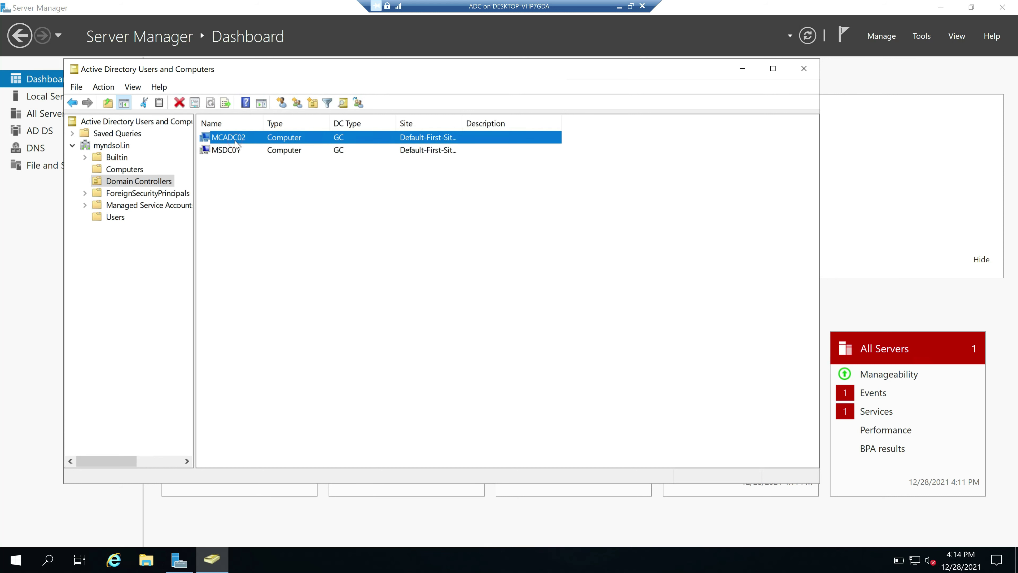
left_click(235, 151)
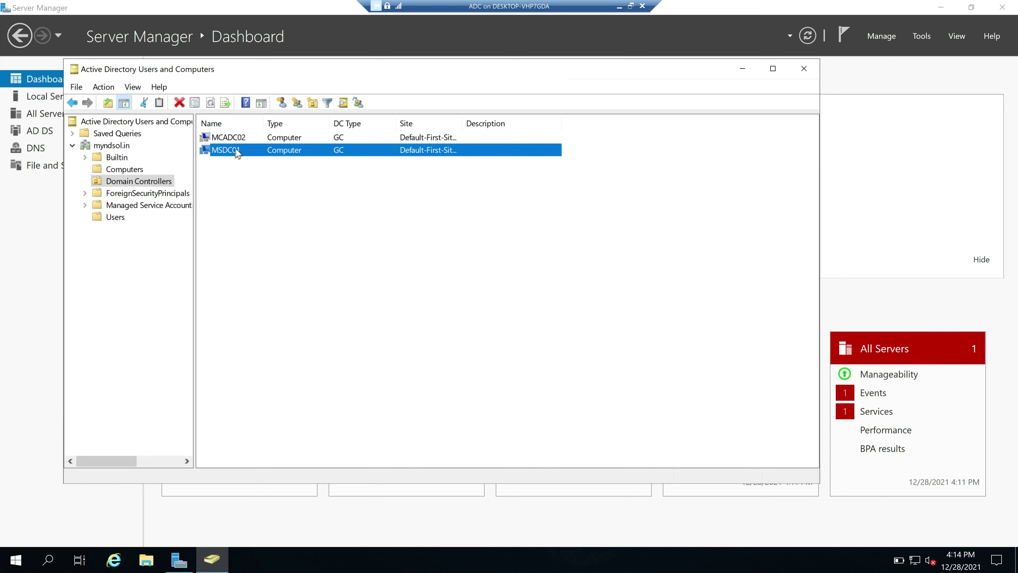
left_click(239, 138)
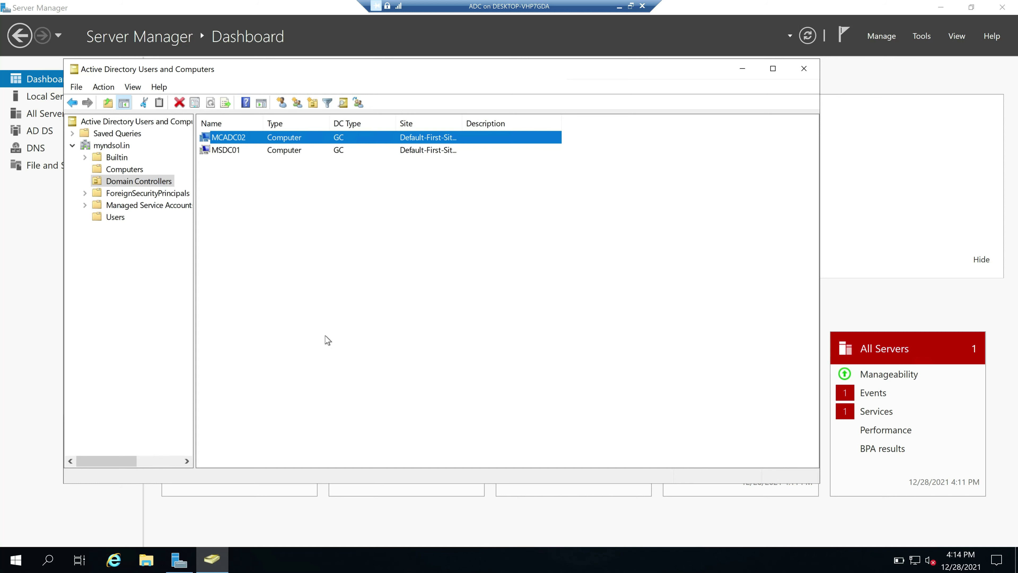
key("super+x")
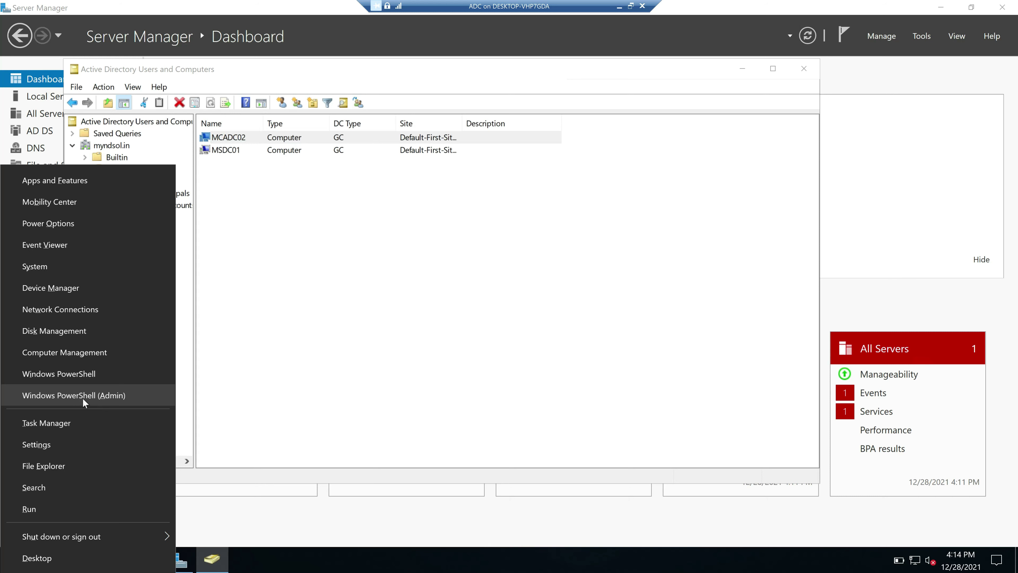
Run 'net accounts' in an admin PowerShell to confirm MCADC02's computer role is BACKUP
left_click(113, 396)
type("net")
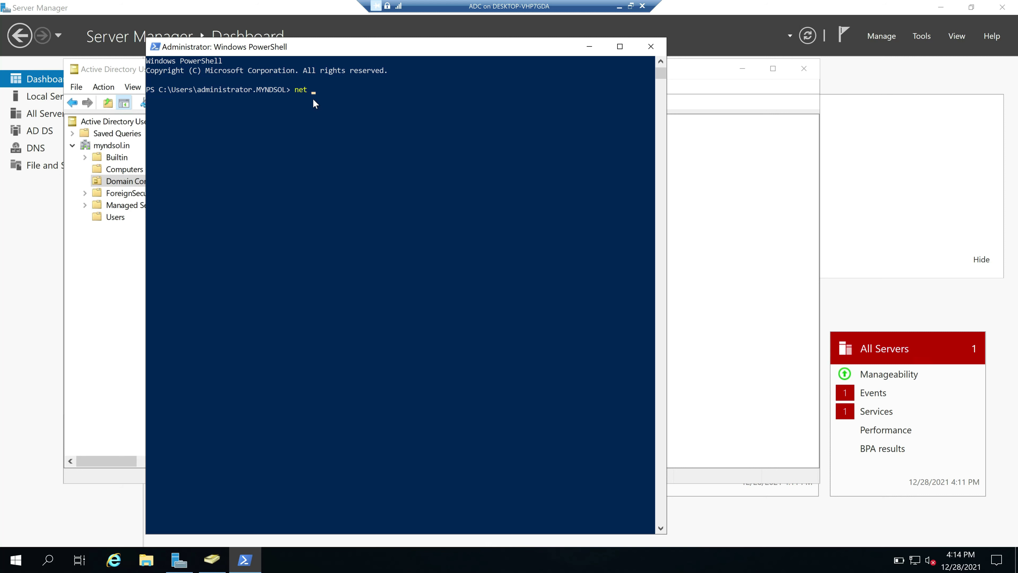
type(" accounts")
key("Return")
left_click(165, 177)
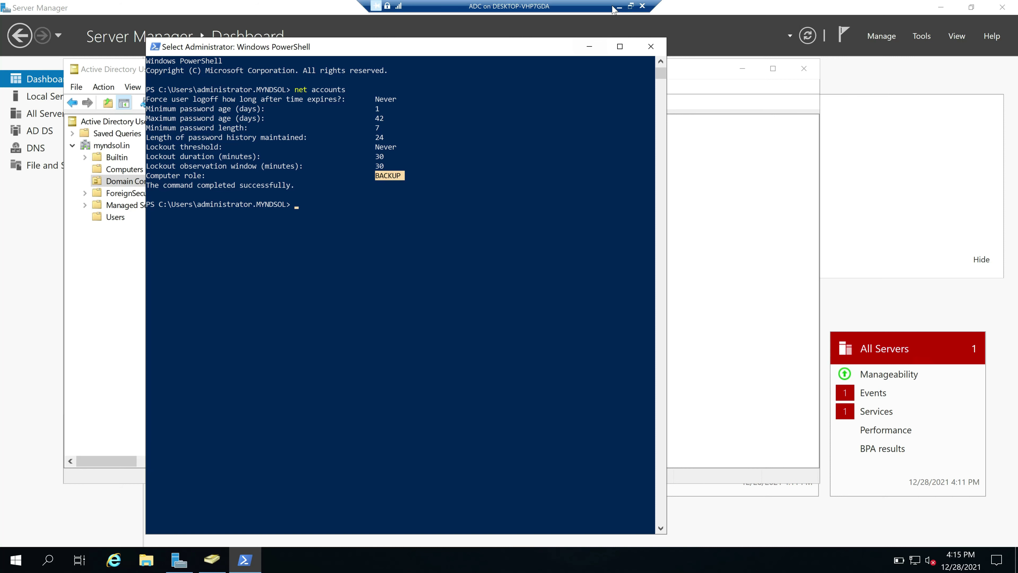
left_click(631, 6)
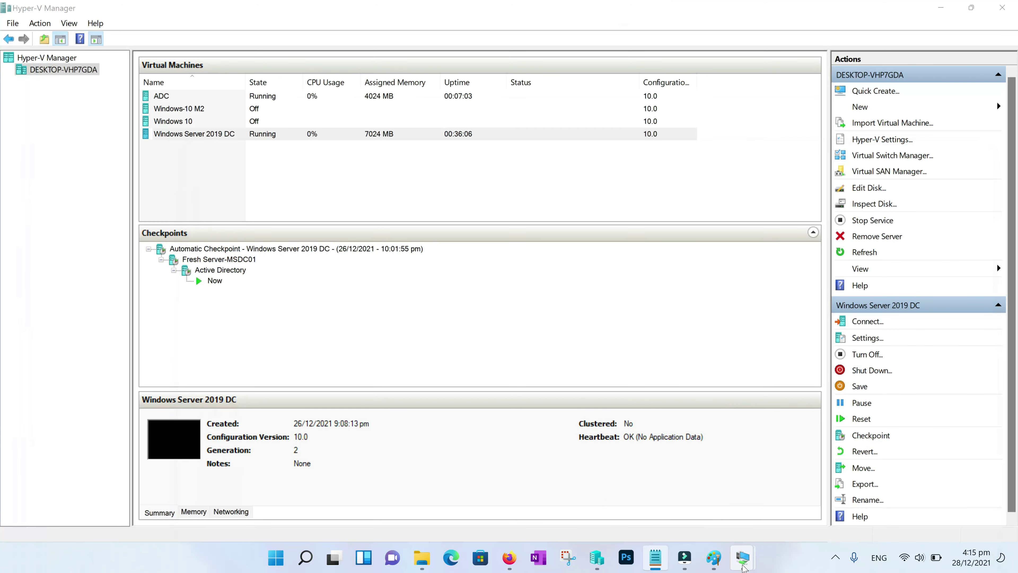
Switch to the Windows Server 2019 DC VM and view its Local Server properties
mouse_move(746, 558)
left_click(820, 491)
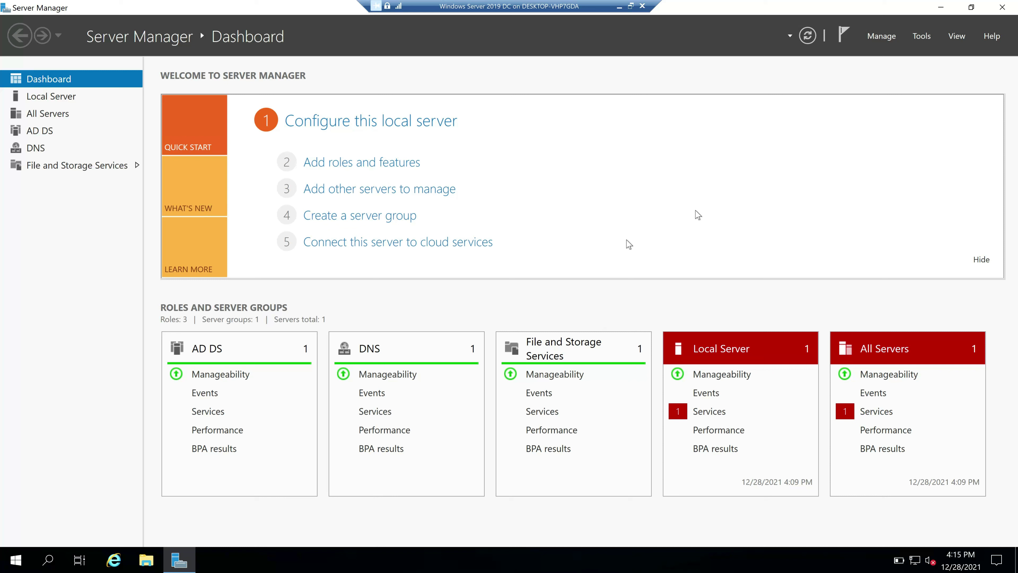
left_click(49, 97)
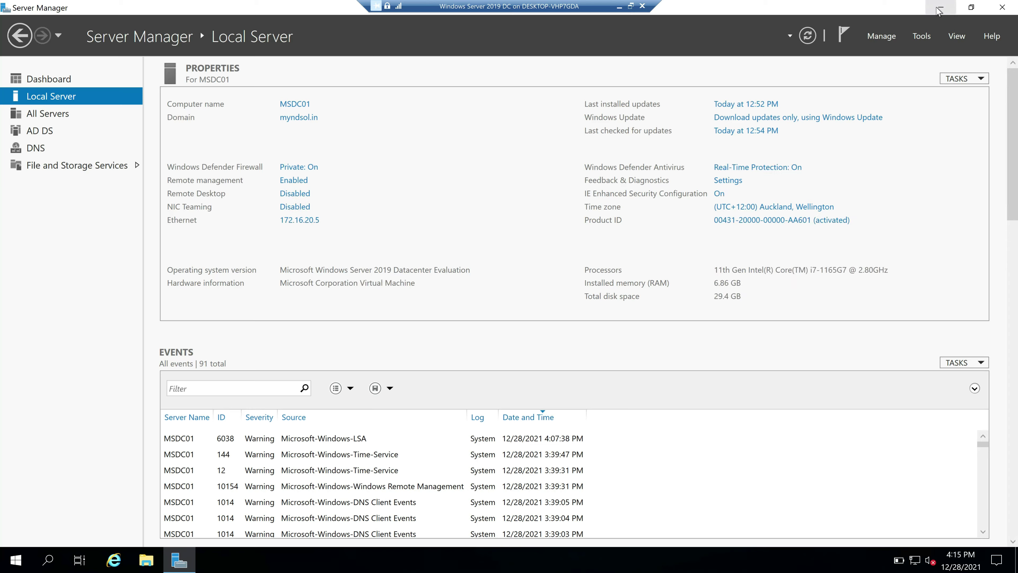
Run 'net accounts' in an administrator Command Prompt, confirming the computer role is PRIMARY
key("super+d")
key("super")
type("cmd")
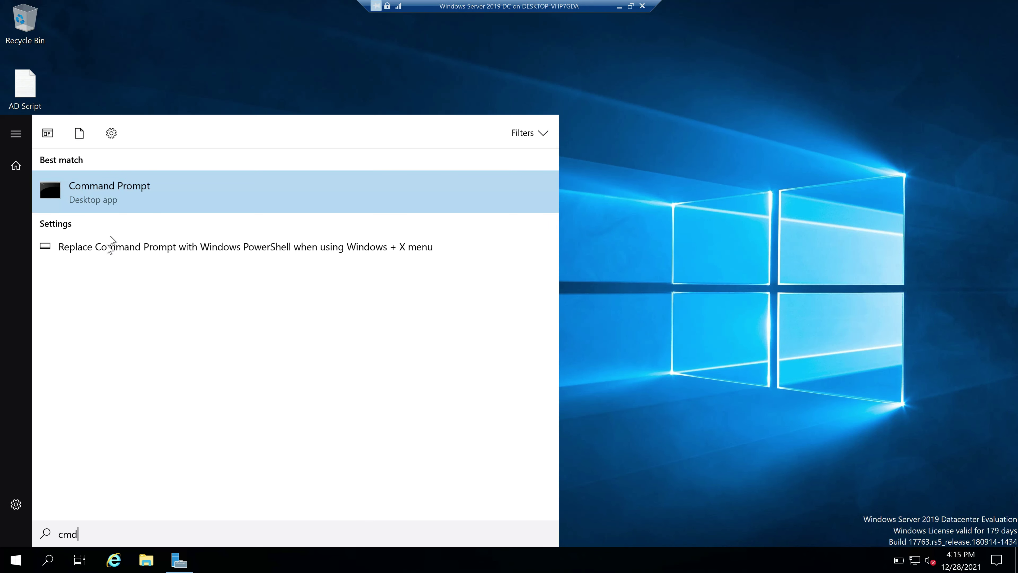
right_click(94, 190)
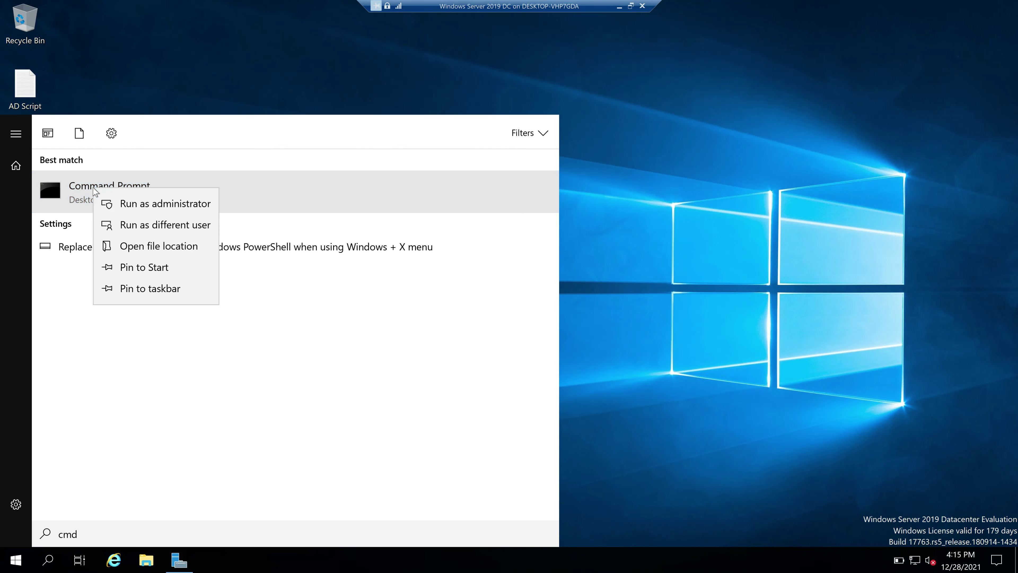
left_click(154, 209)
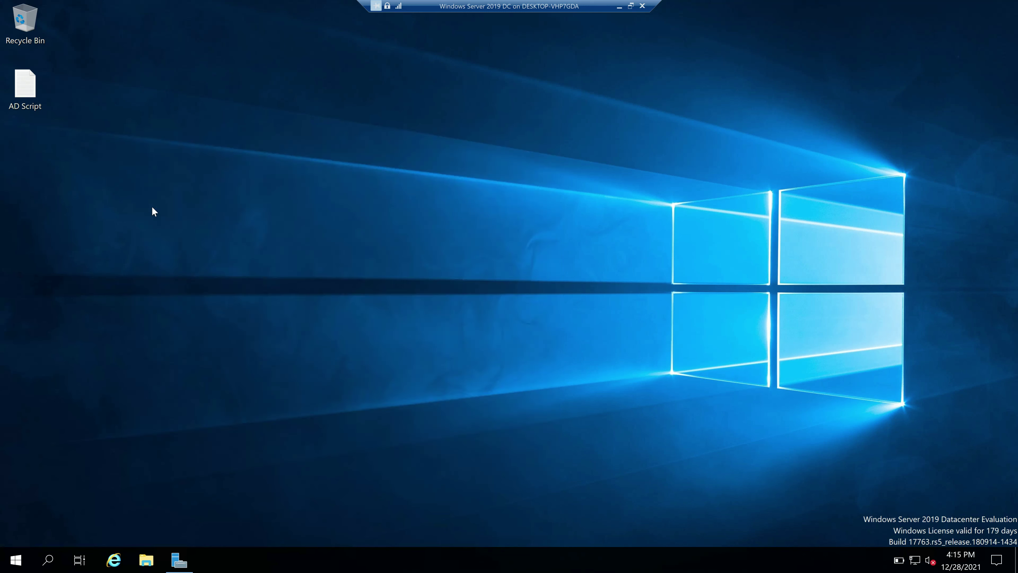
type("n")
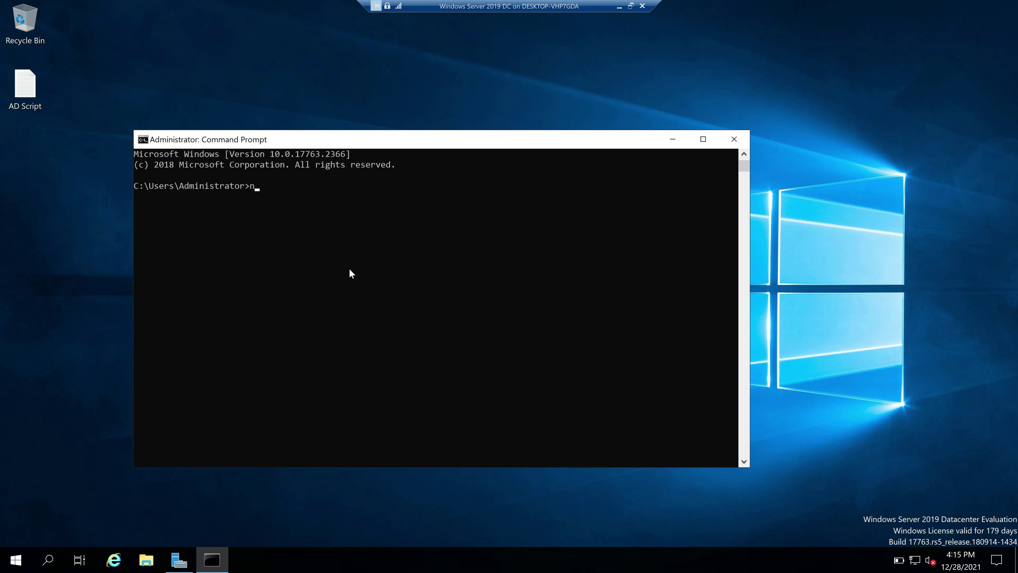
type("et accounts")
key("Return")
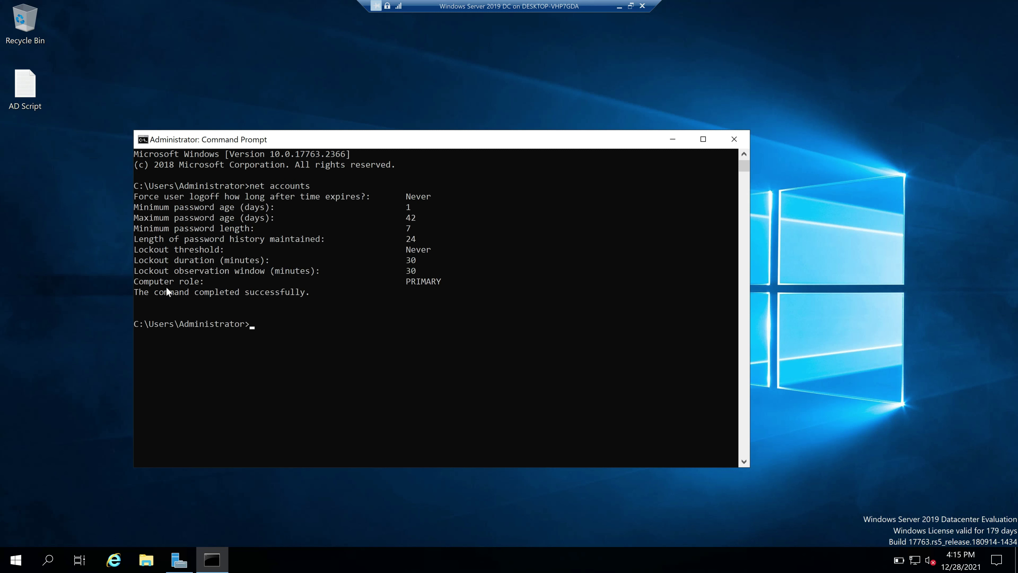
mouse_move(413, 282)
left_mouse_down()
mouse_move(424, 283)
mouse_move(406, 285)
left_mouse_up()
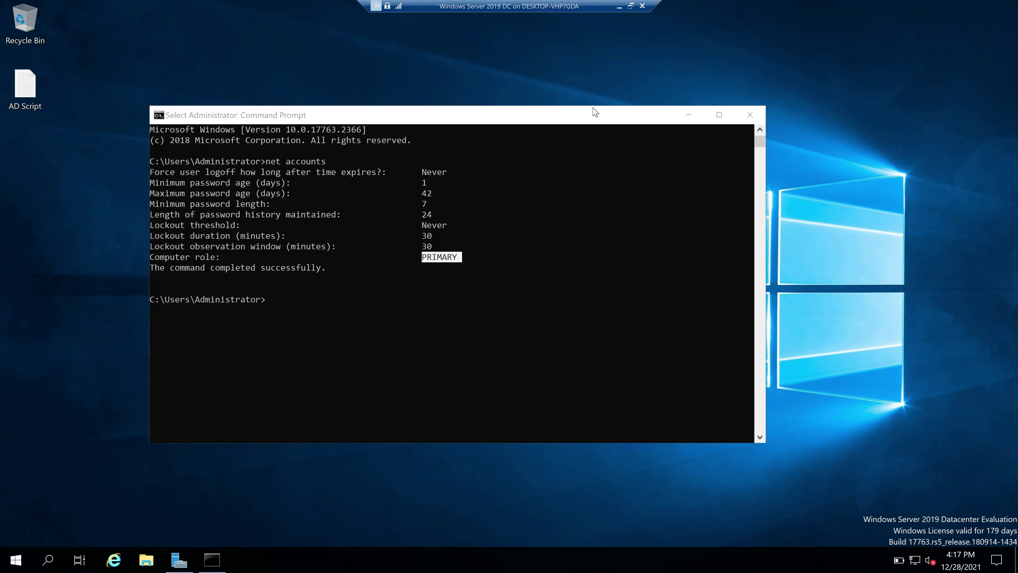
Return to the ADC VM, close PowerShell, and open the myndsol.in Users container
left_click(619, 6)
mouse_move(753, 565)
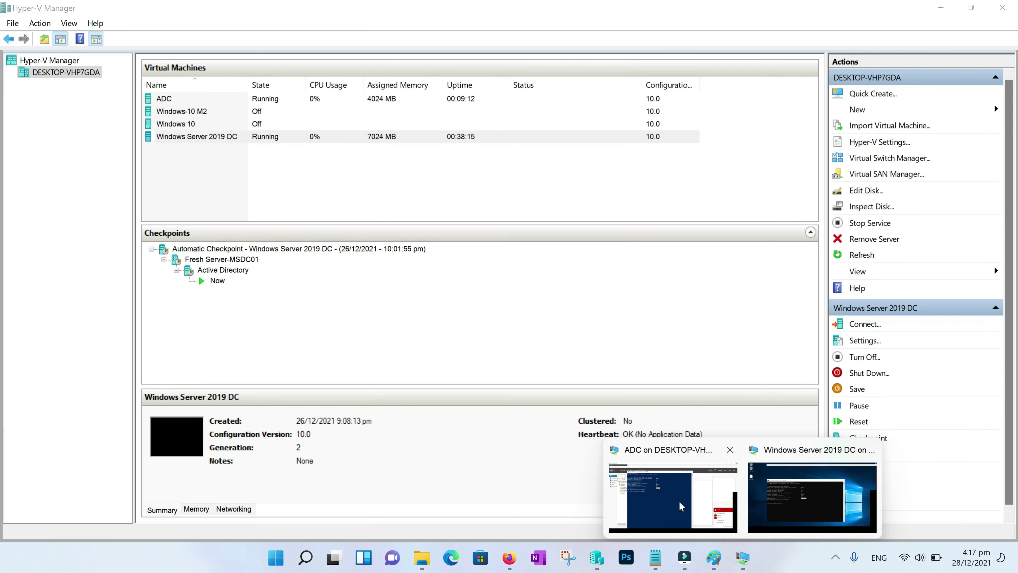
left_click(686, 509)
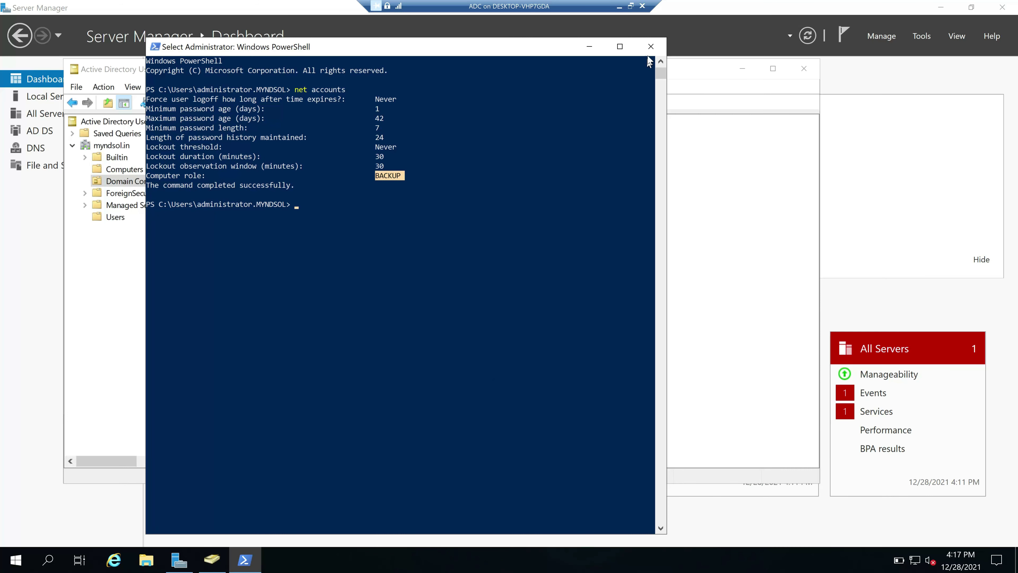
left_click(651, 47)
left_click(117, 219)
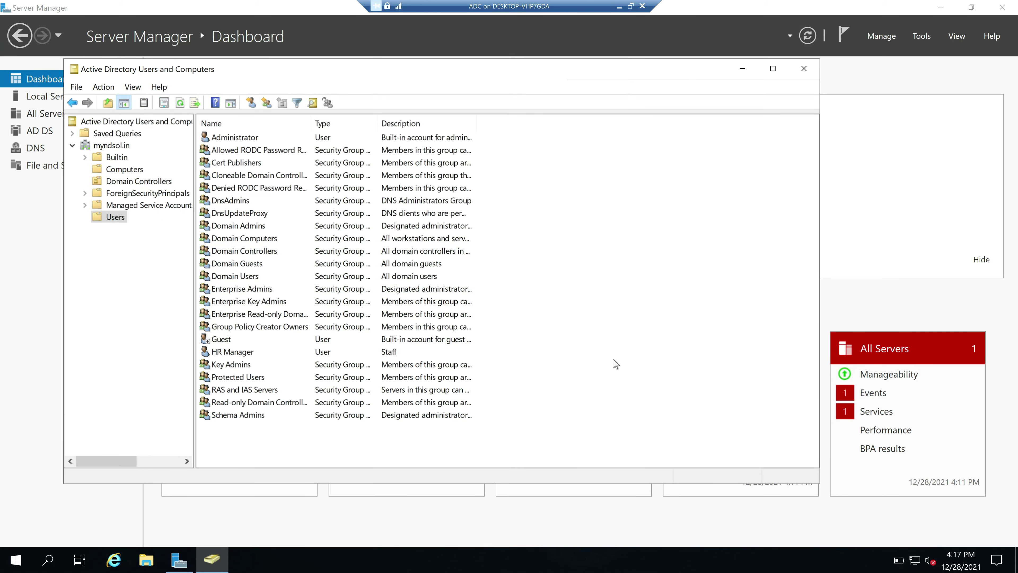
Create a new user in Users named 'Account' 'D…' with its logon name
right_click(689, 221)
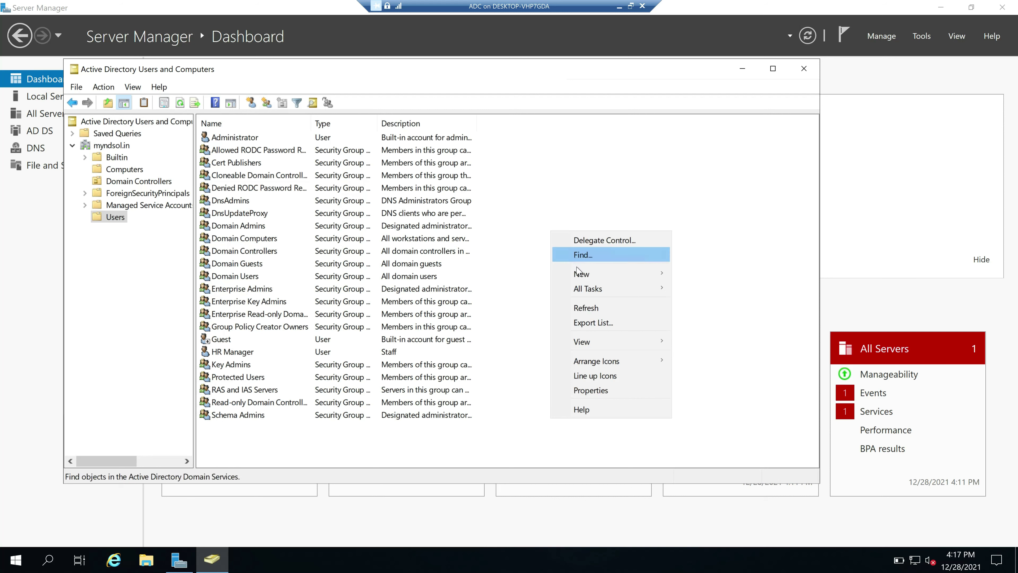
mouse_move(580, 274)
left_click(709, 419)
type("Account")
key("Tab")
left_click_drag(245, 82, 630, 100)
type("D")
key("Tab")
key("Tab")
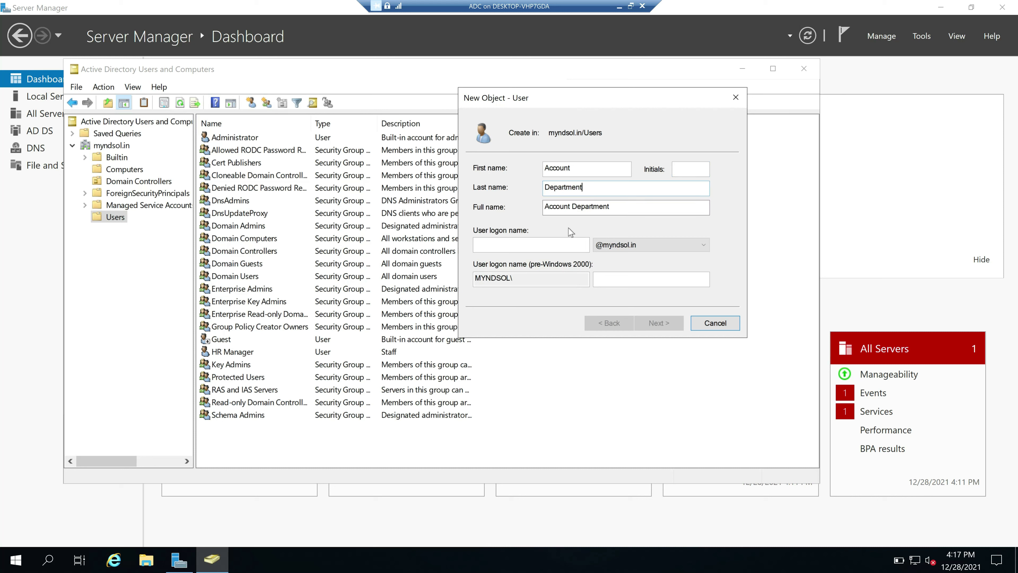
type("accounts")
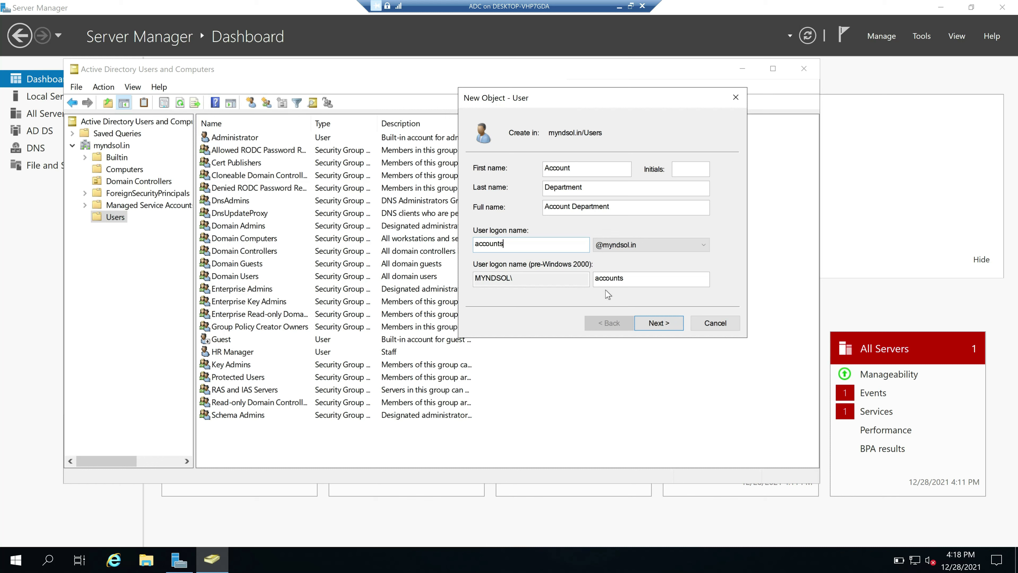
left_click(665, 329)
Paste the account password, untick 'User must change password at next logon', and finish
key("ctrl+v")
left_click(637, 188)
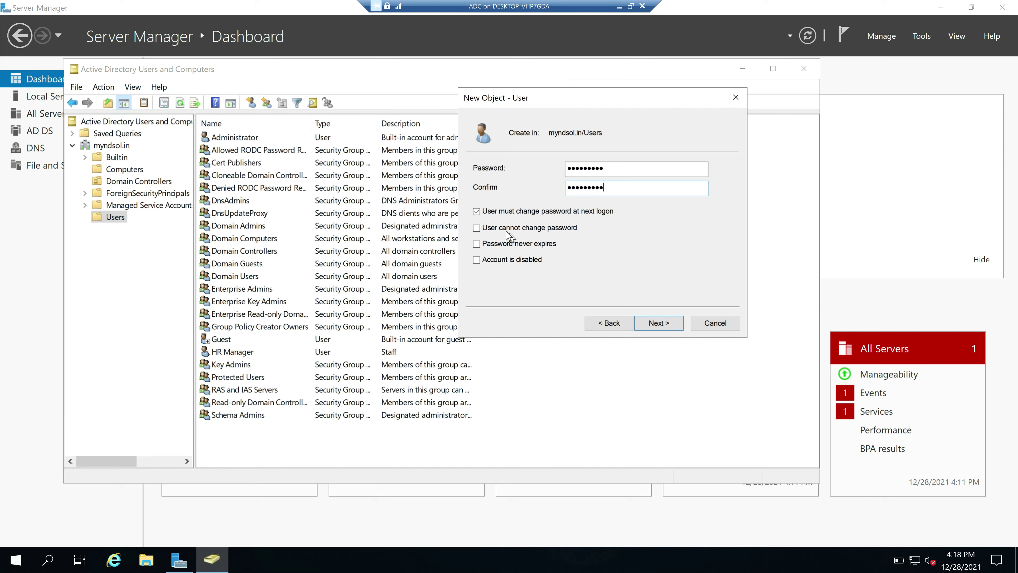
left_click(477, 212)
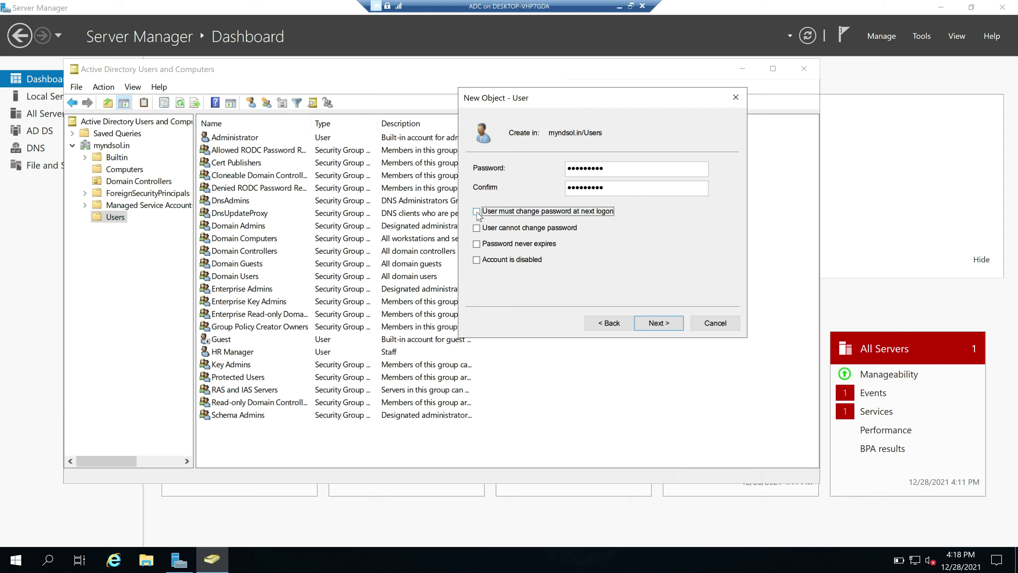
left_click(670, 327)
left_click(658, 323)
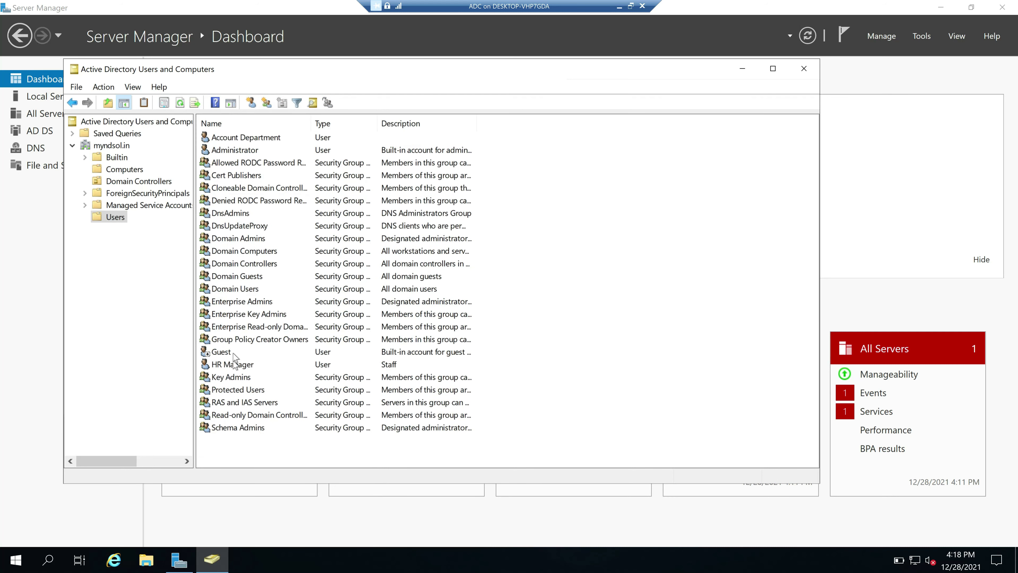
Select the new Account Department user and minimize the ADC VM window
left_click(243, 140)
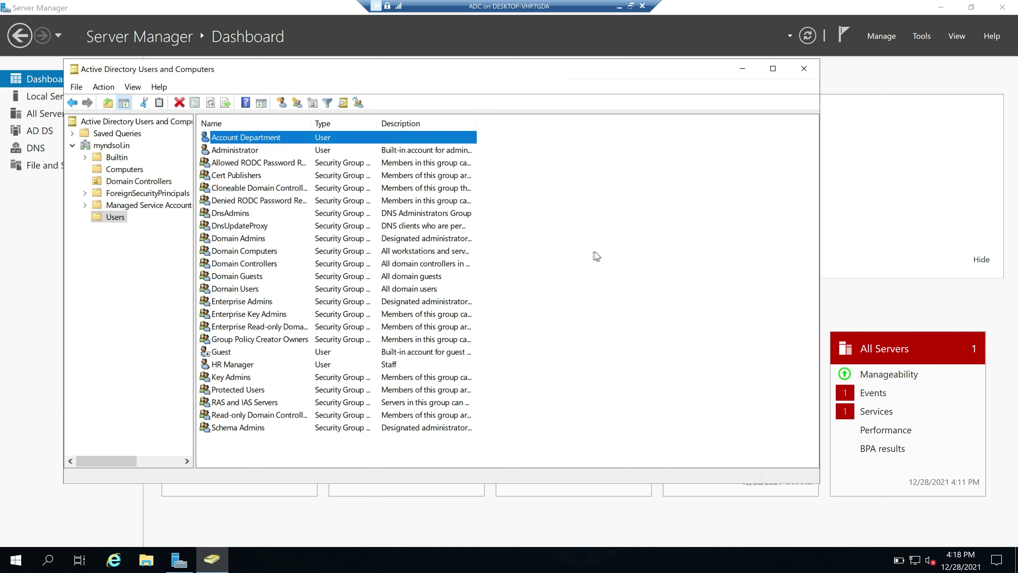
left_click(620, 7)
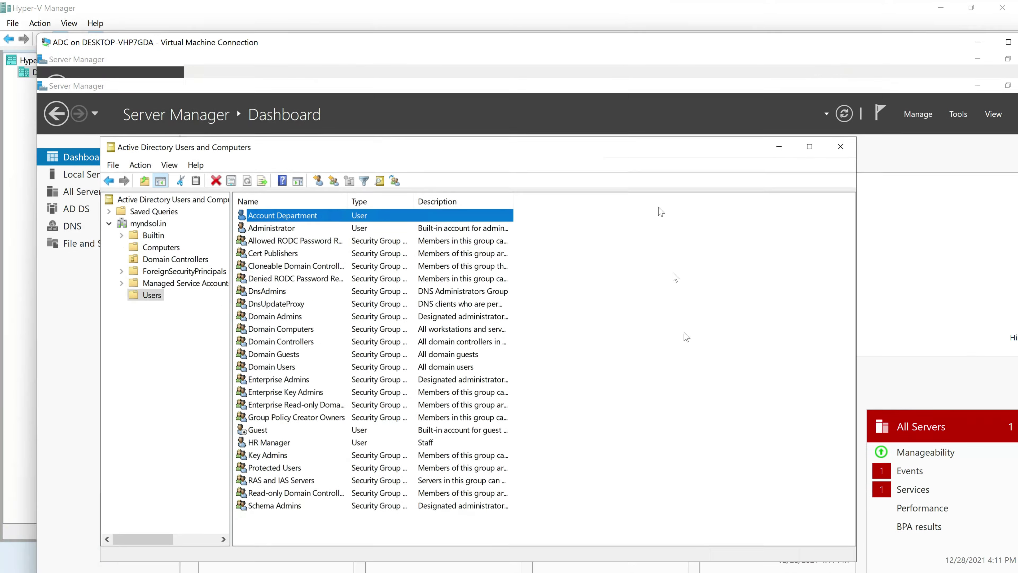
mouse_move(742, 562)
left_click(692, 506)
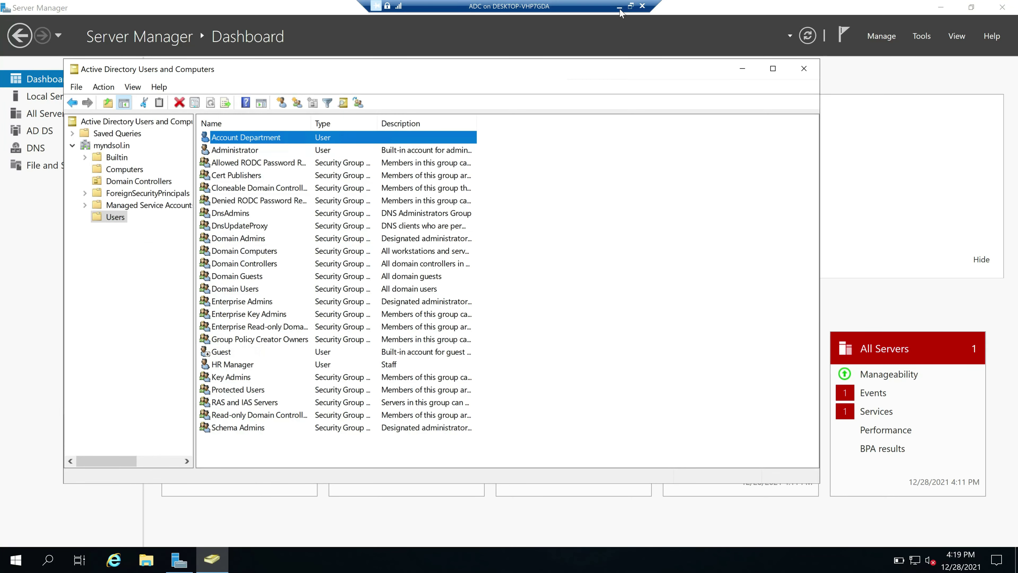
left_click(619, 6)
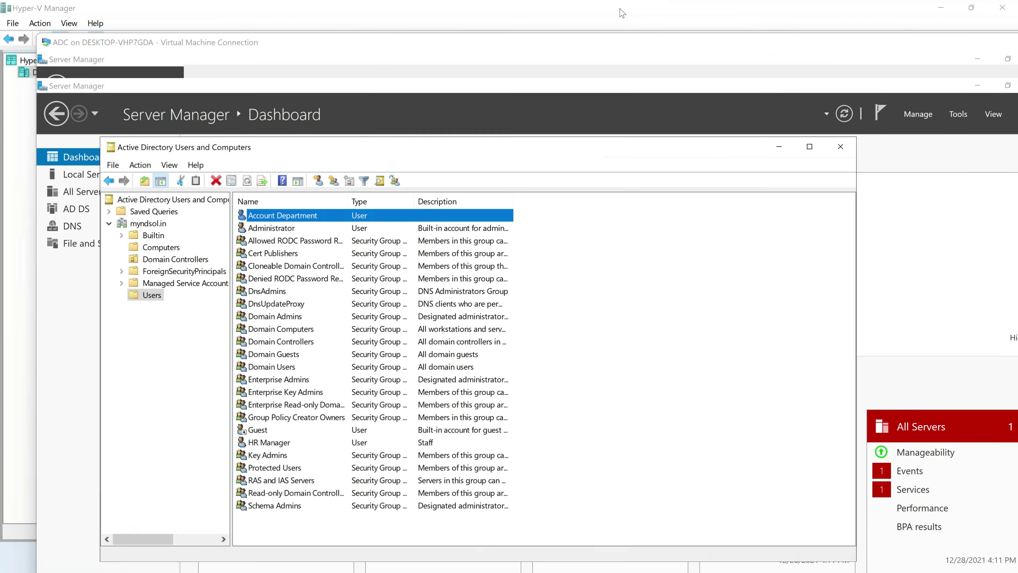
Switch to the Windows Server 2019 DC VM, close Command Prompt, and open Server Manager
mouse_move(742, 560)
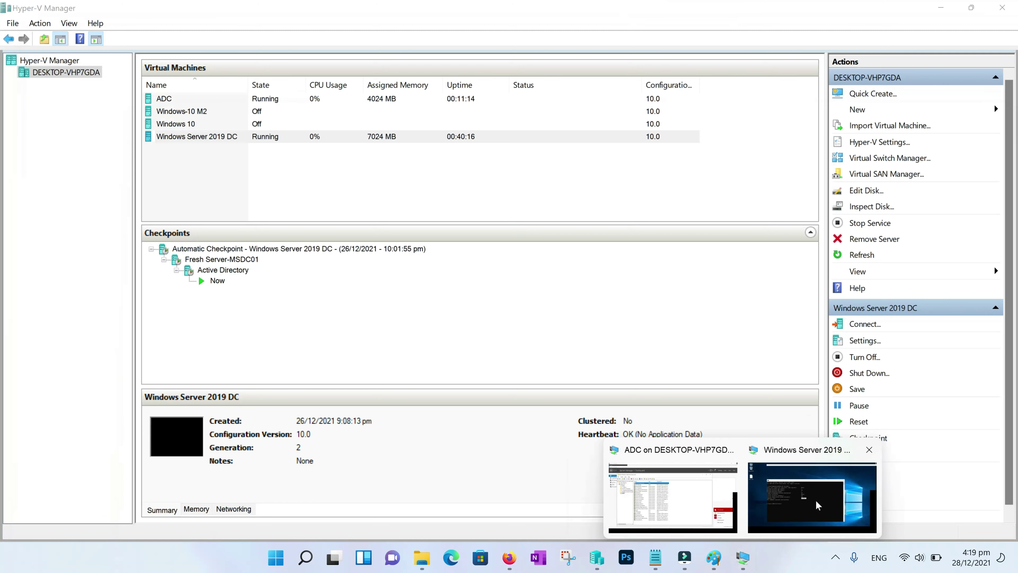
left_click(815, 500)
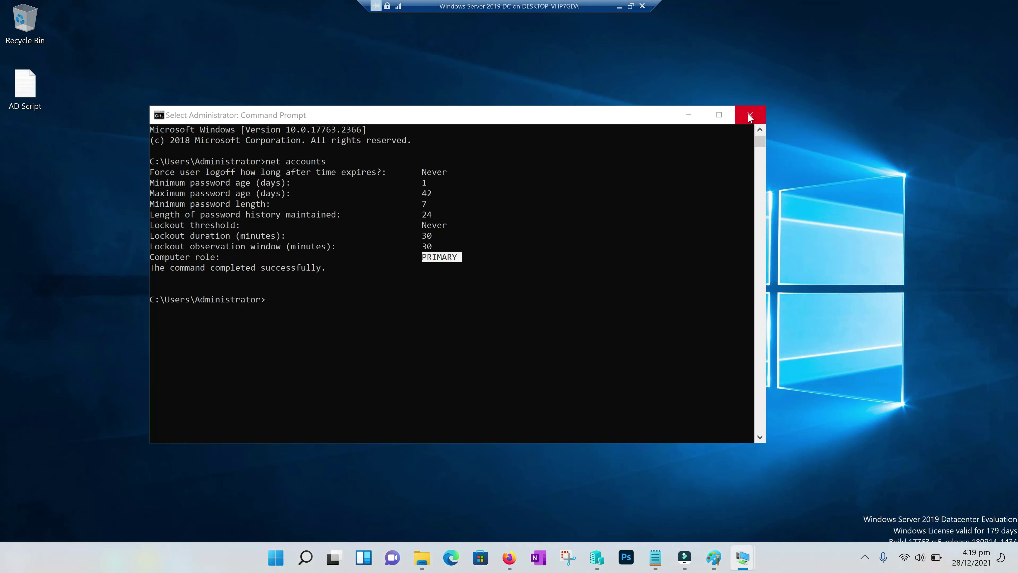
left_click(750, 109)
left_click(179, 560)
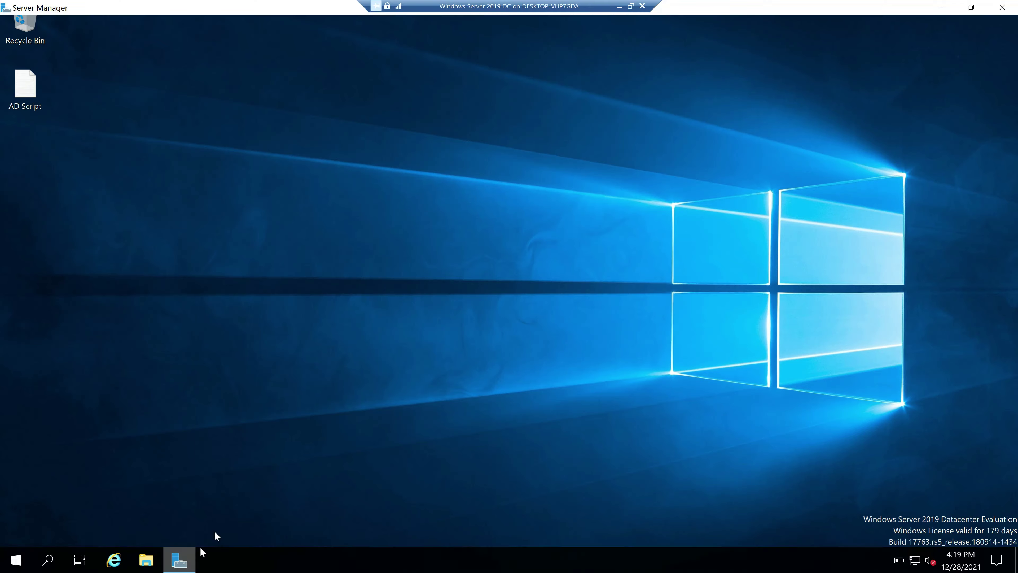
Run dsa.msc and select the replicated Account Department user in Users
key("super+r")
type("ds")
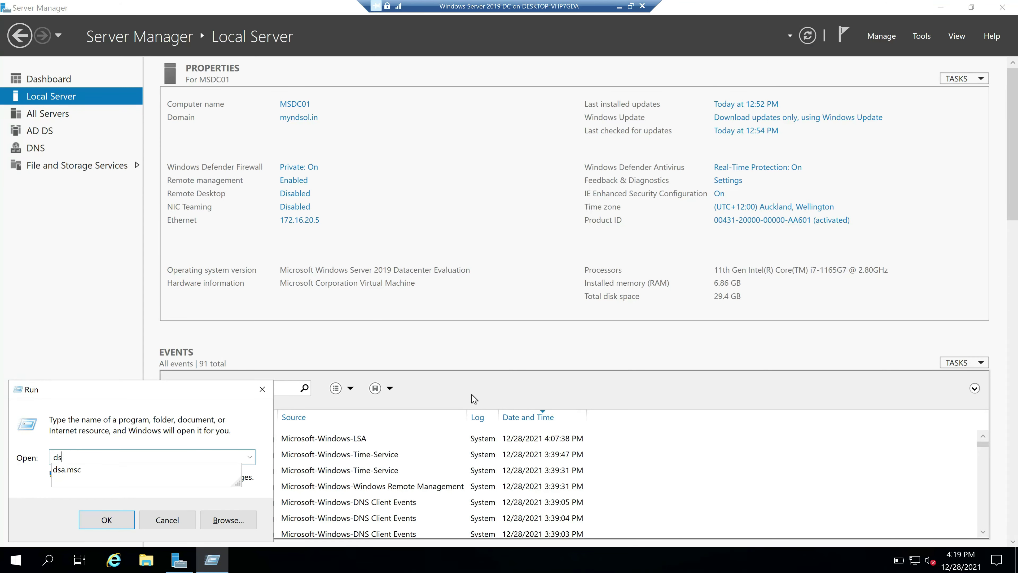
key("BackSpace")
key("BackSpace")
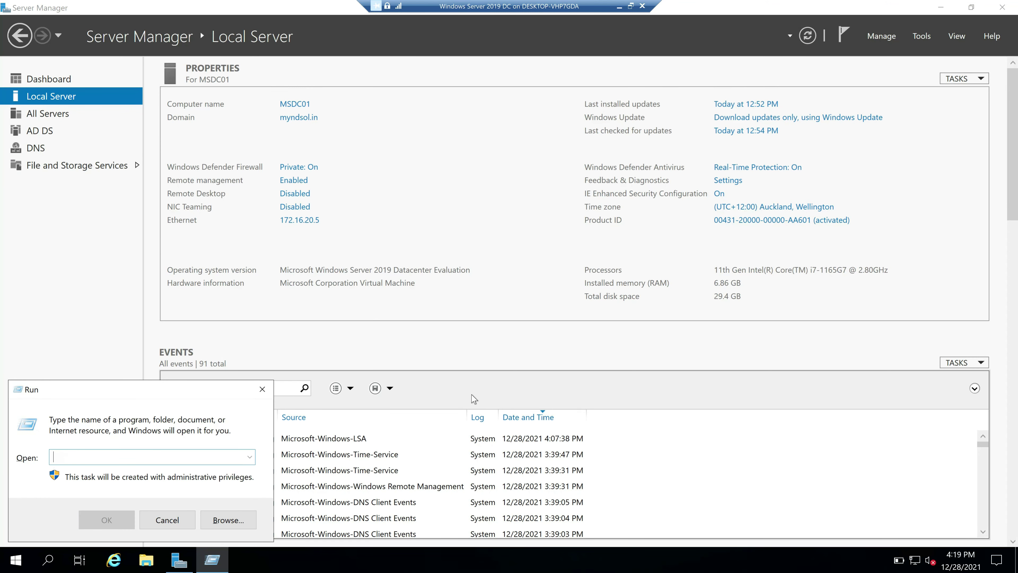
key("Escape")
key("super+r")
type("dsa")
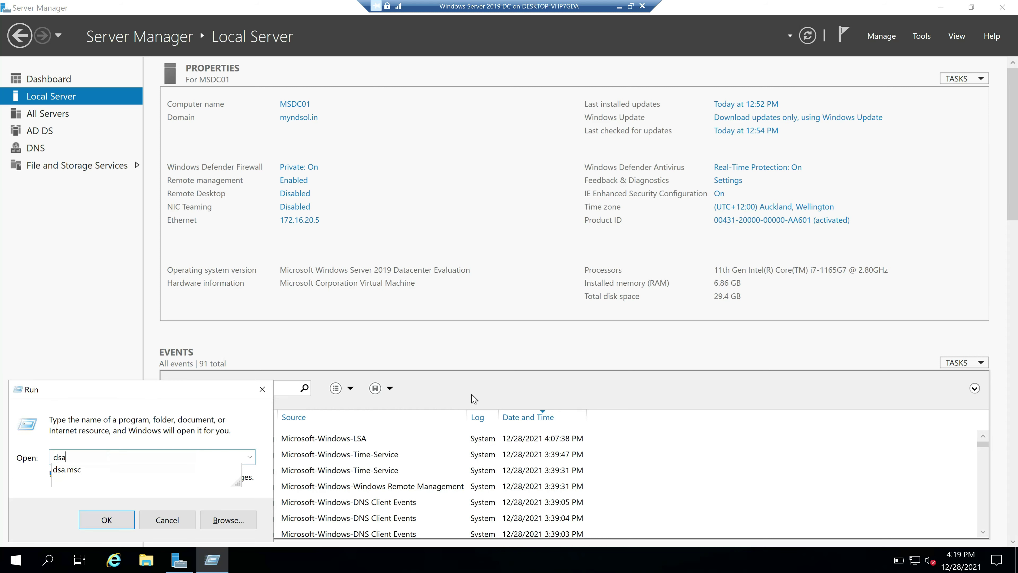
type(".msc")
key("Return")
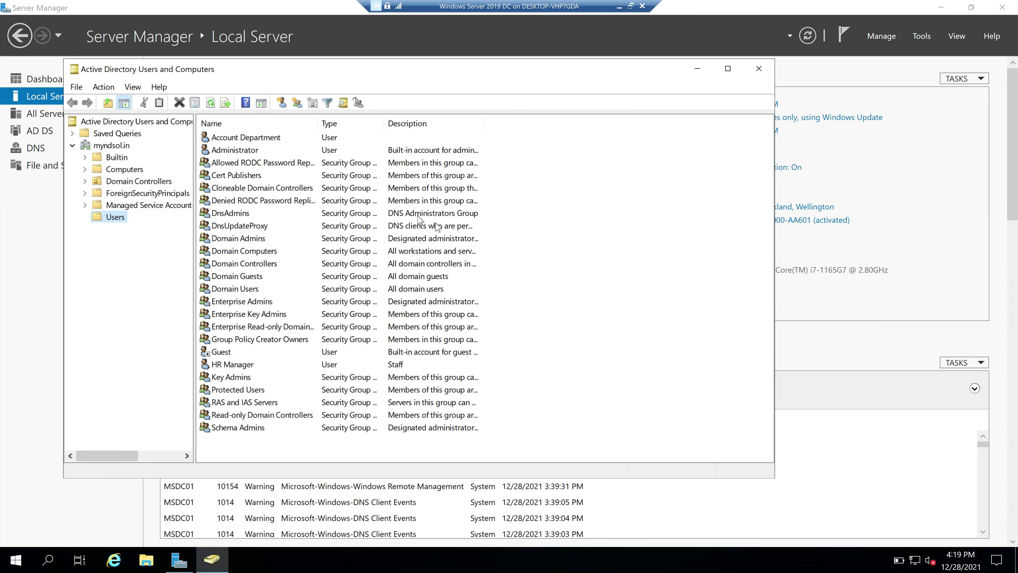
left_click(239, 141)
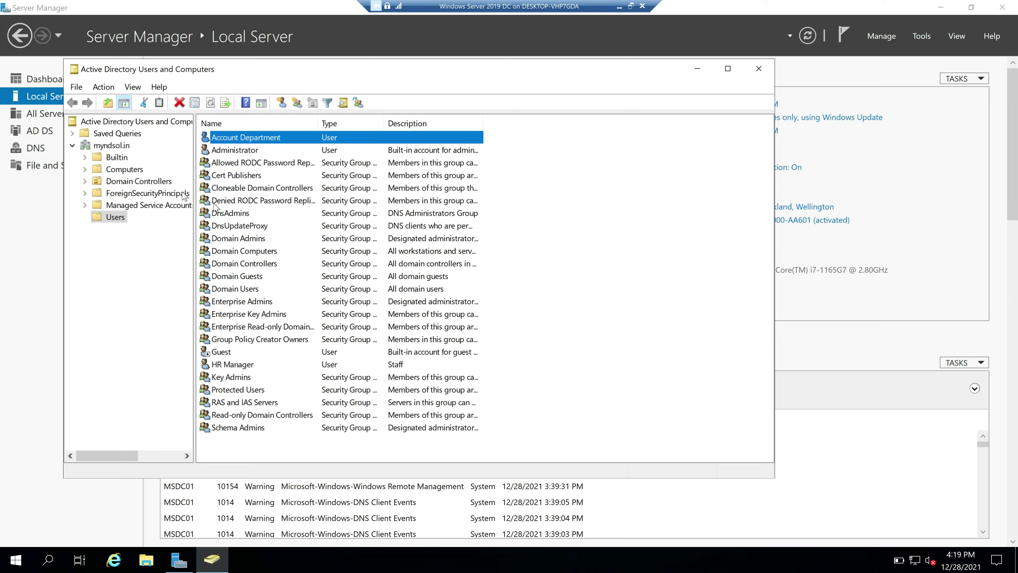
left_click(80, 114)
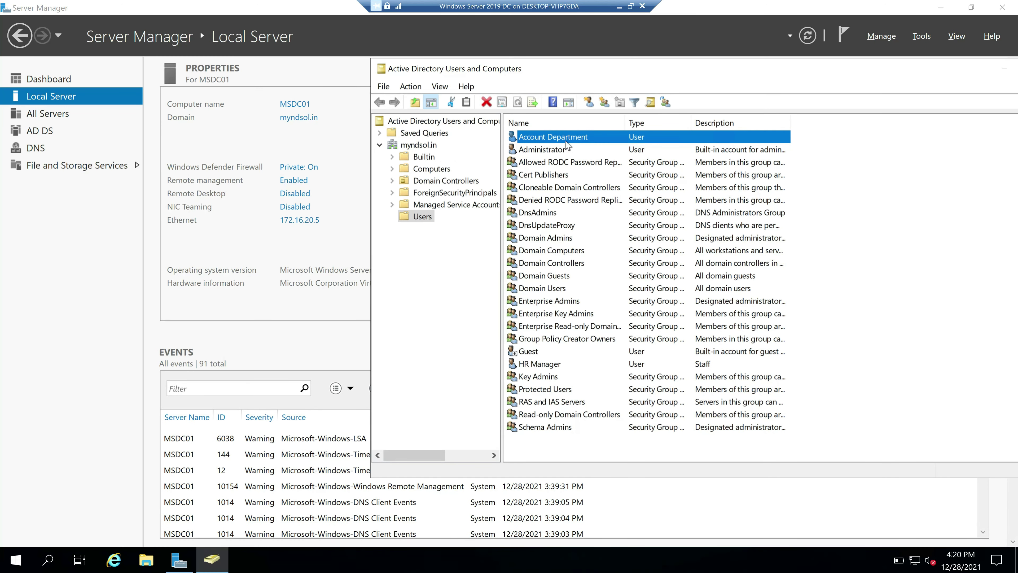
left_click(444, 253)
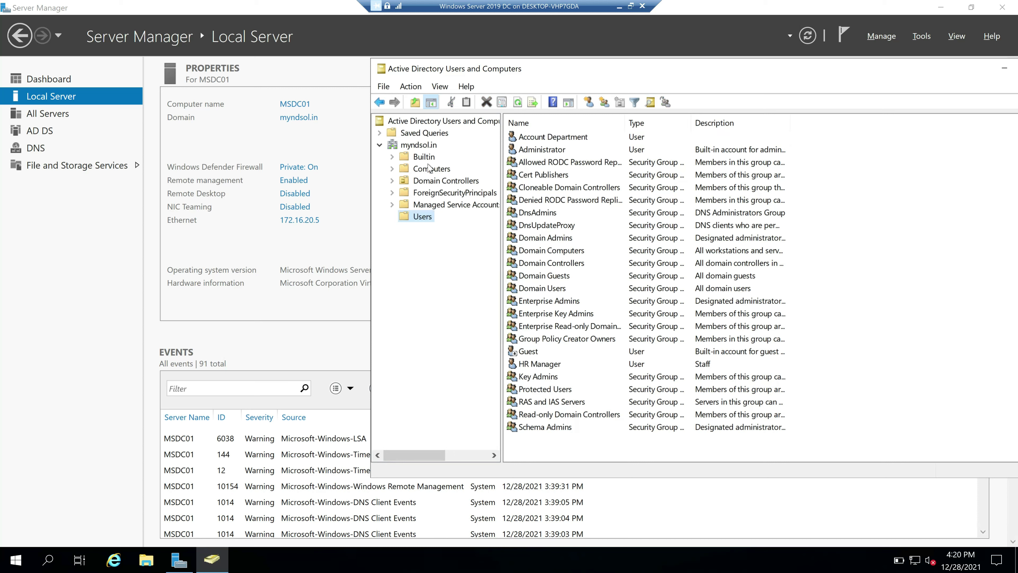
Add a new organizational unit named IT4U to the myndsol.in domain on MSDC01
left_click(417, 147)
right_click(416, 146)
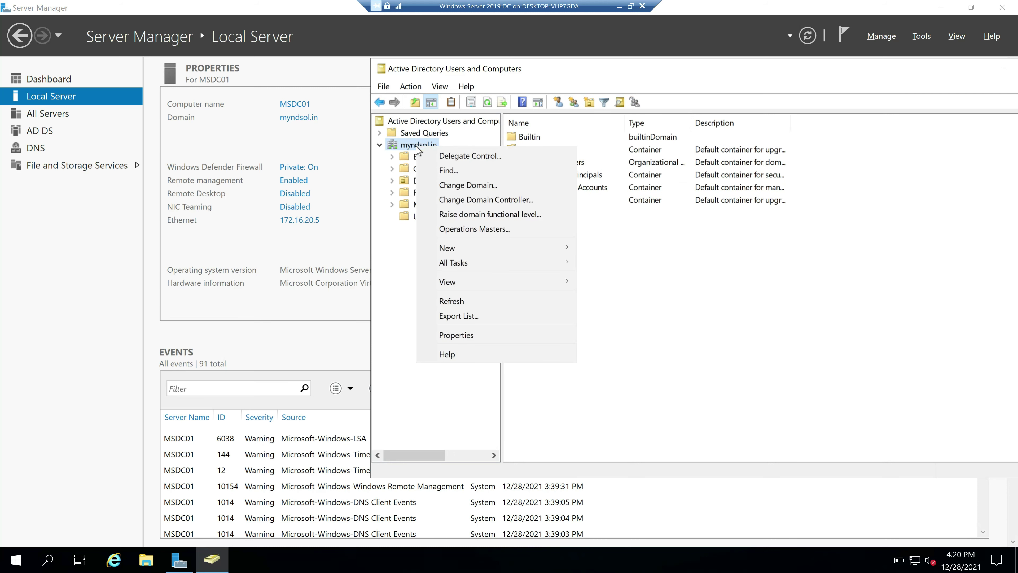
mouse_move(479, 249)
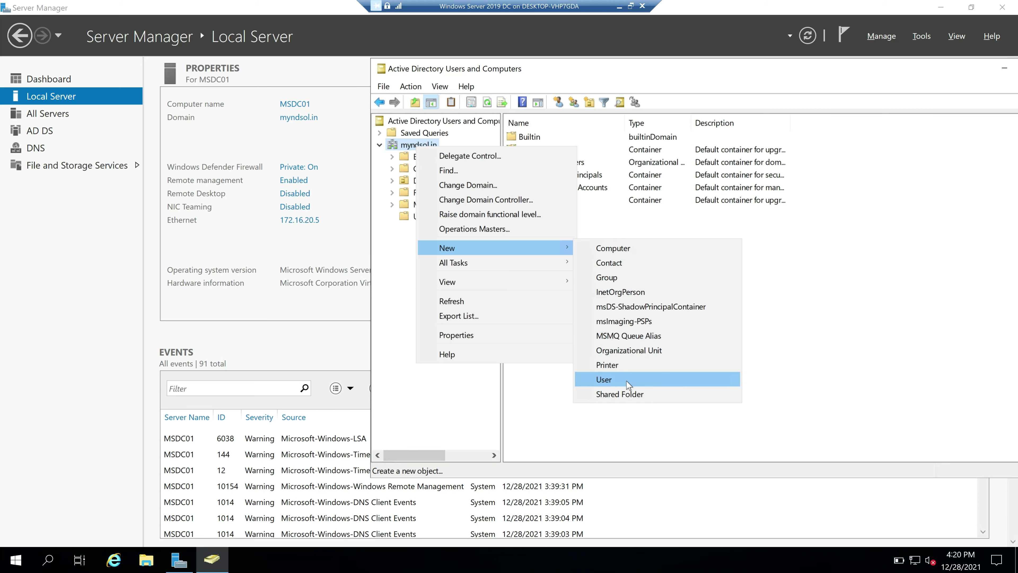
left_click(633, 355)
type("IT4")
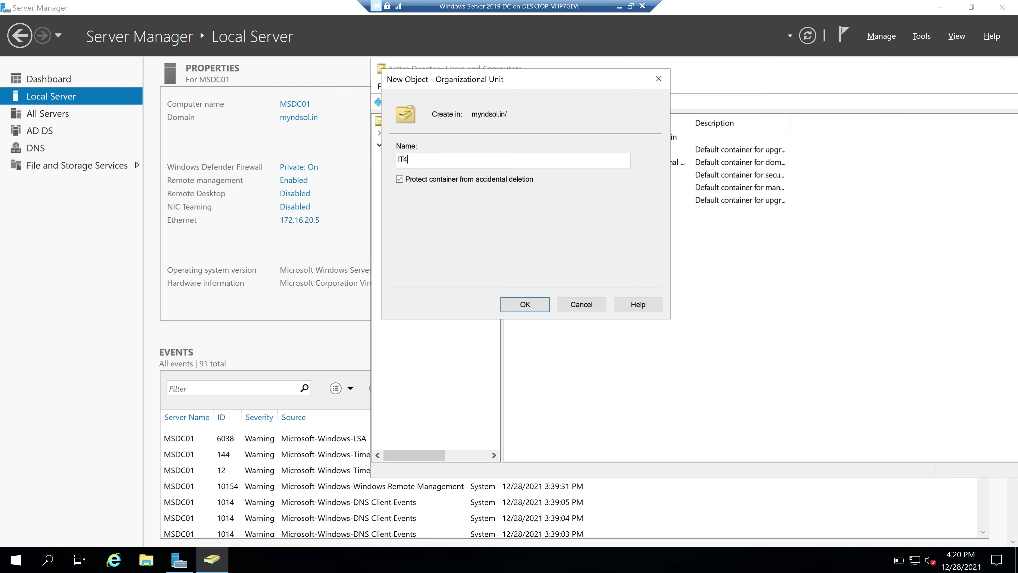
type("U")
left_click(523, 304)
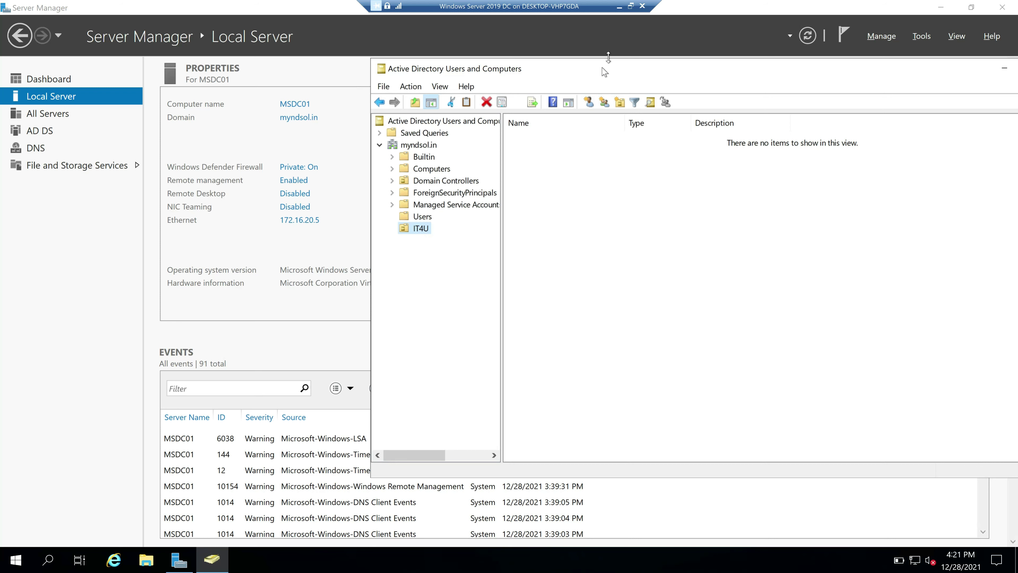
Switch to the ADC virtual machine and launch Active Directory Users and Computers
left_click(619, 6)
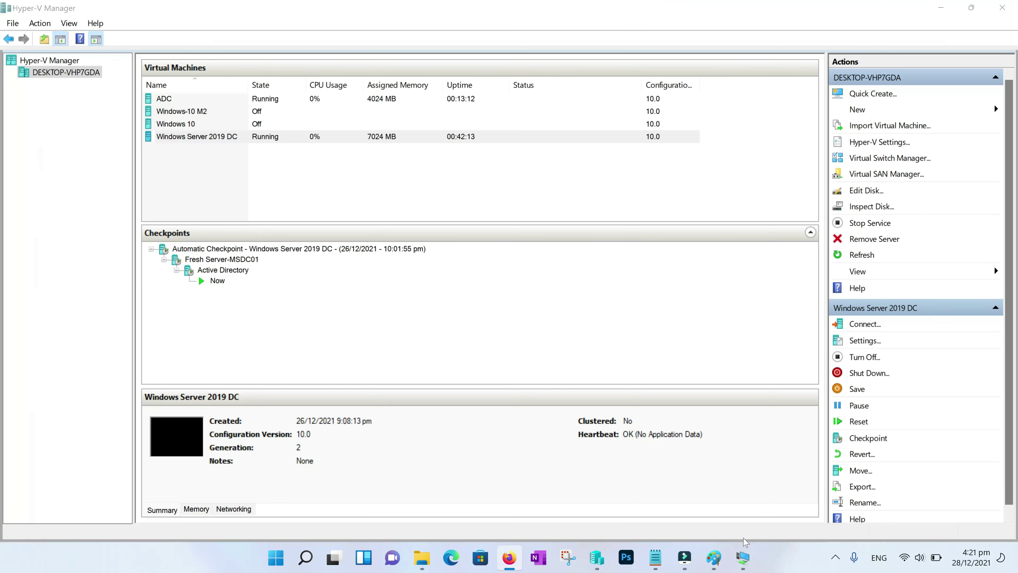
mouse_move(742, 562)
left_click(673, 497)
left_click(922, 36)
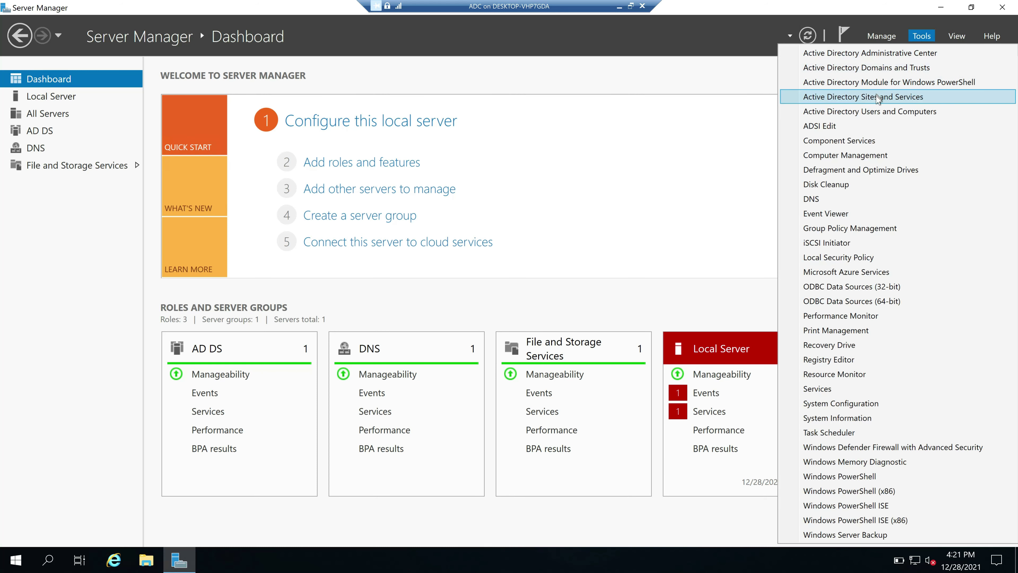
left_click(869, 112)
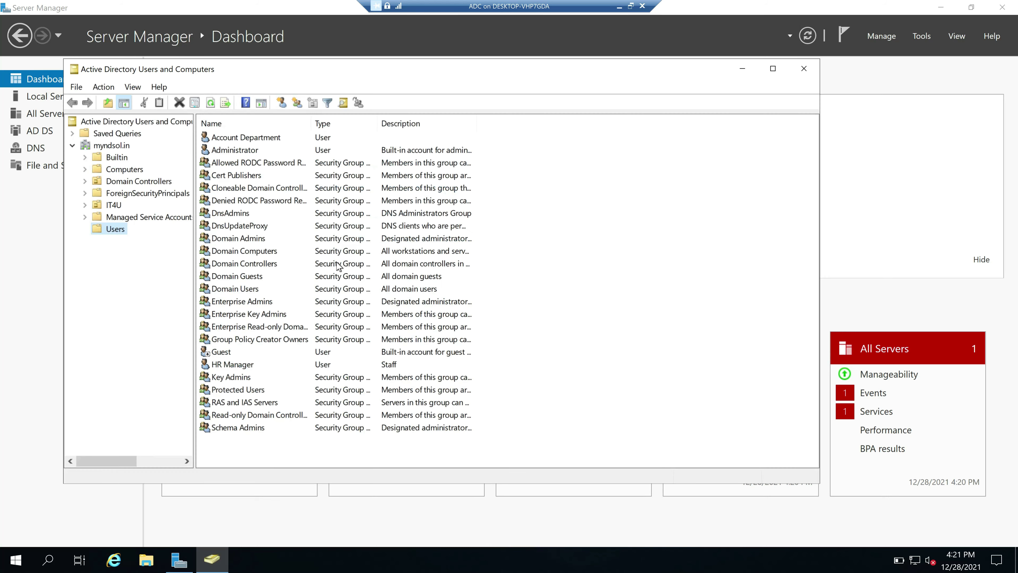
Check that IT4U and the Account Department user have replicated to the ADC
left_click(114, 206)
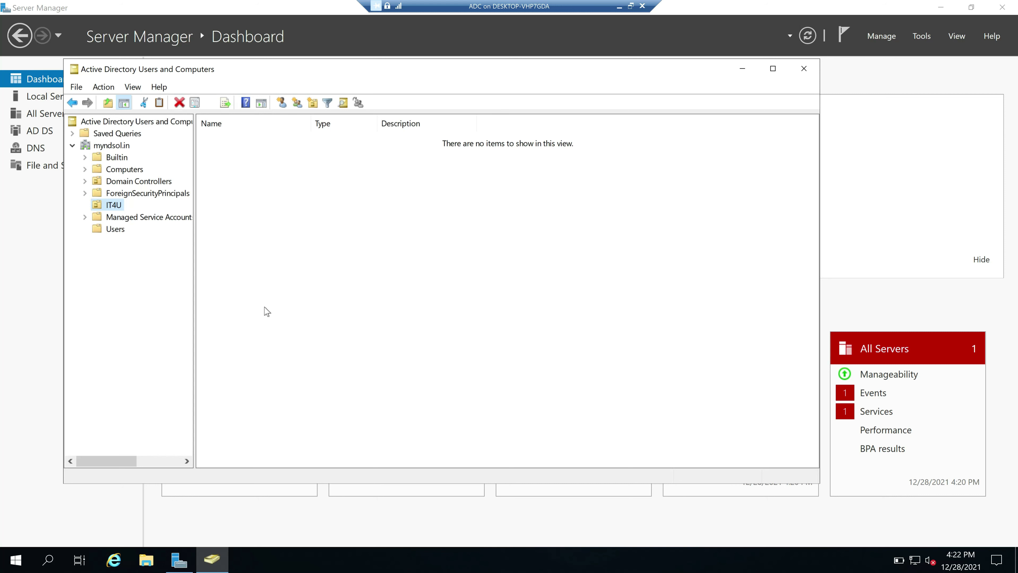
left_click(115, 228)
key("Tab")
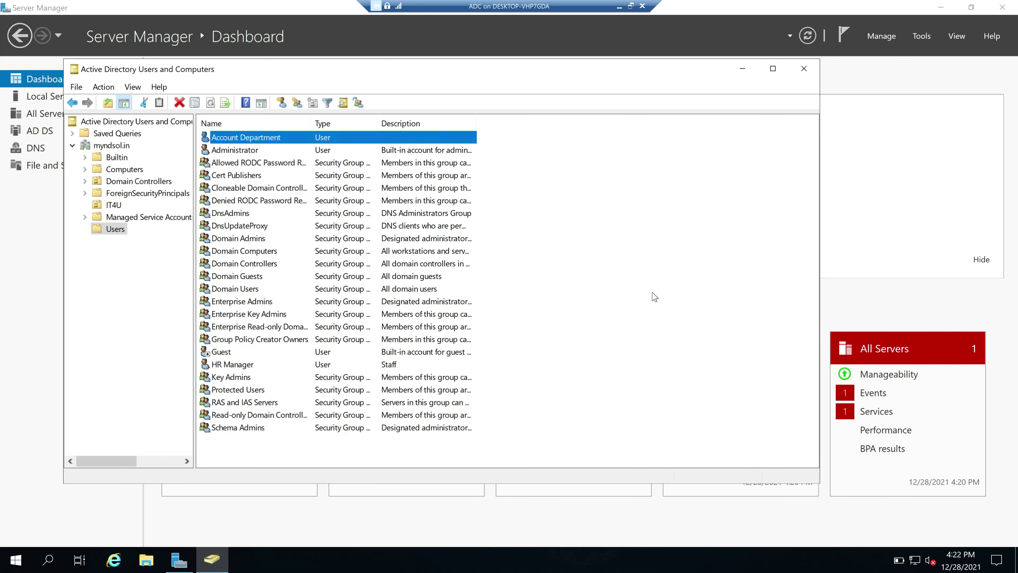
Launch a command prompt by running cmd
key("super+r")
type("cmd")
key("Return")
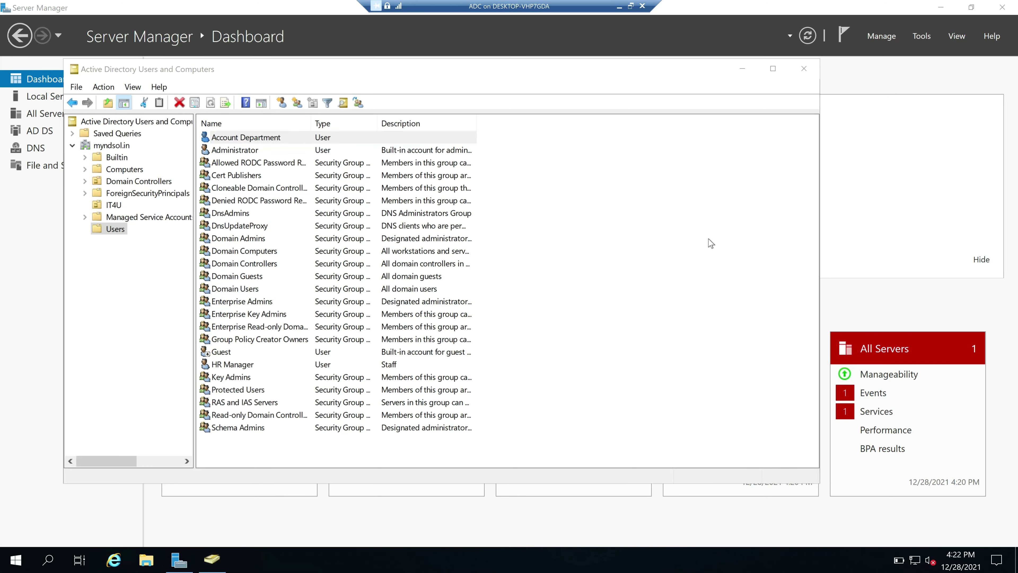
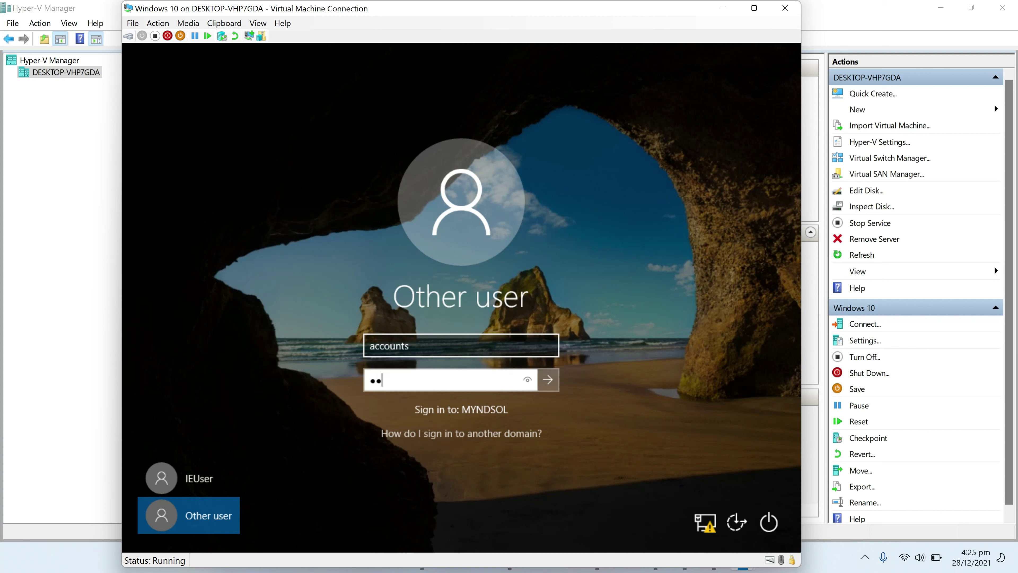
After the domain sign-in fails with a domain-unavailable error, sign in locally as IEUser with its password
type("•")
key("Return")
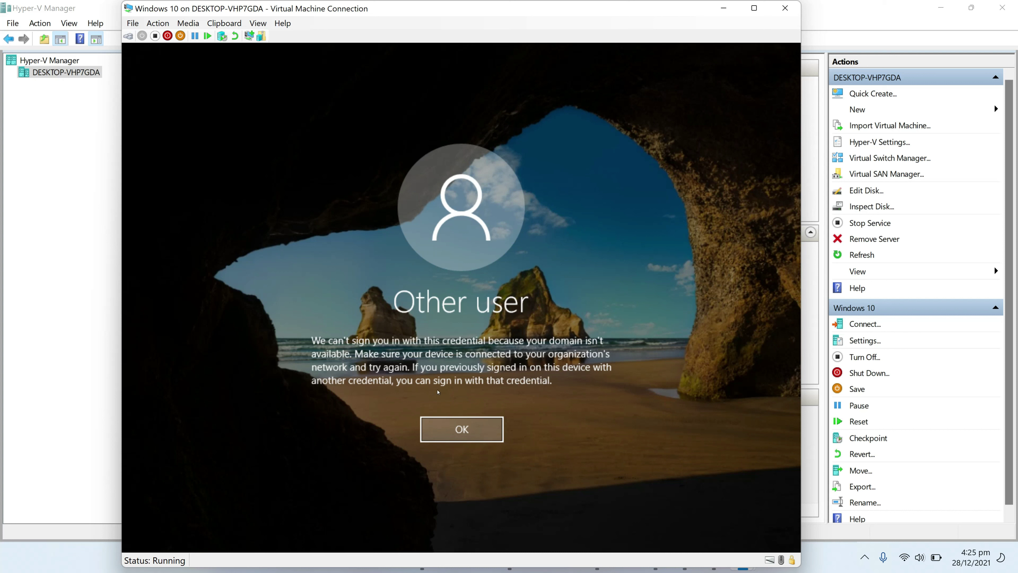
left_click(462, 429)
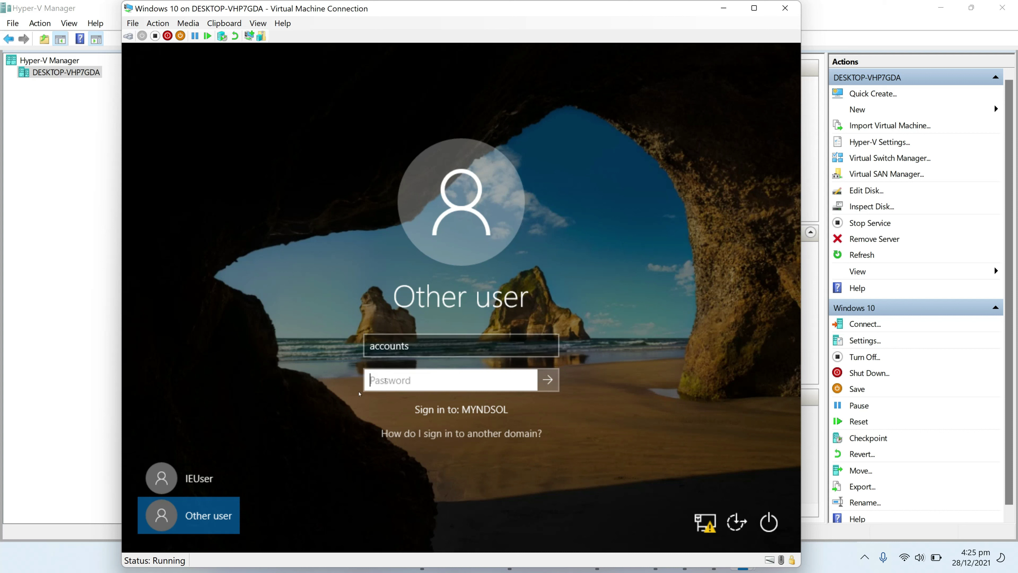
left_click(222, 479)
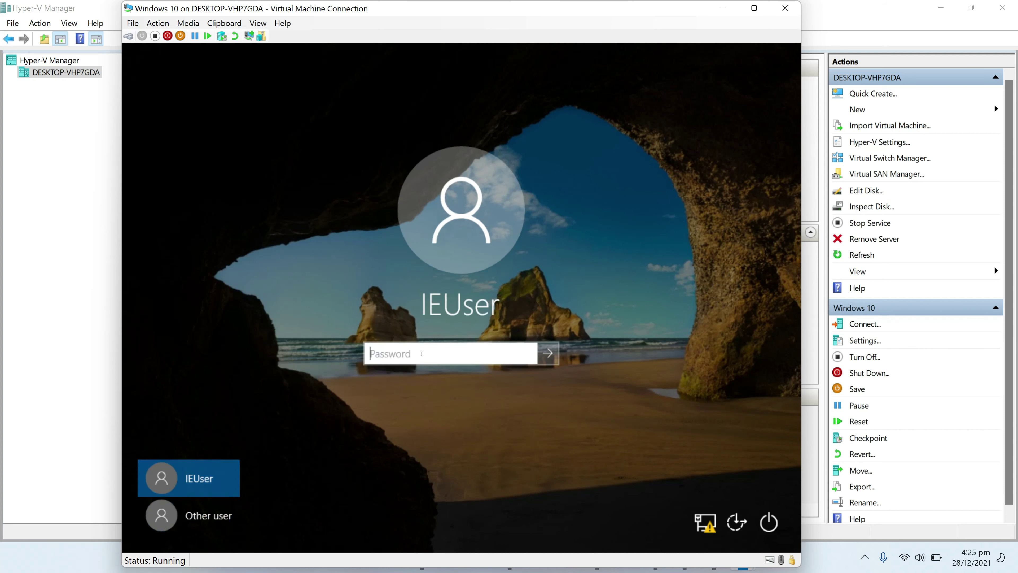
type("Passw0rd!")
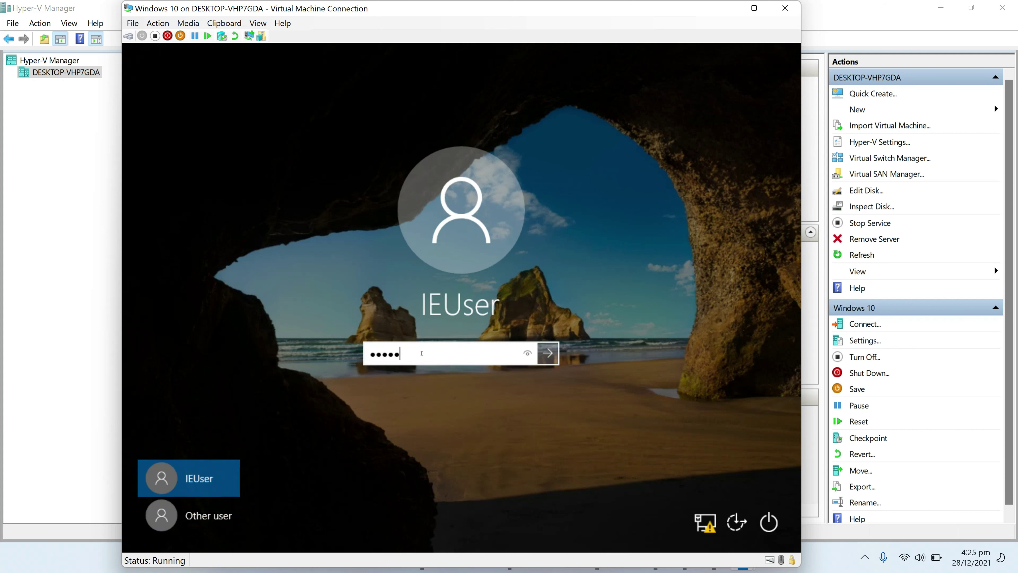
key("Return")
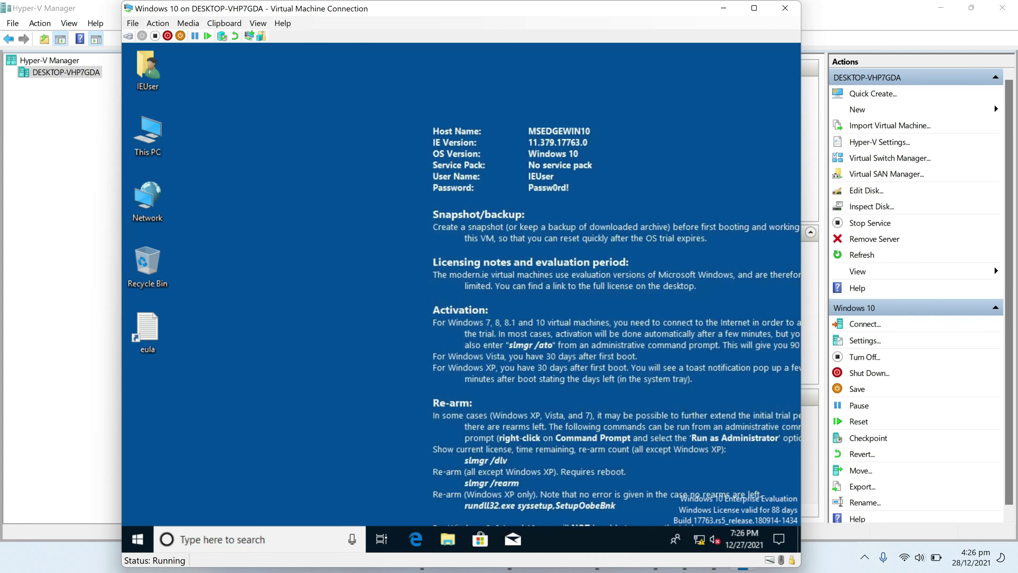
Run ncpa.cpl and open the IPv4 properties of the Ethernet 2 adapter
key("super+r")
type("n")
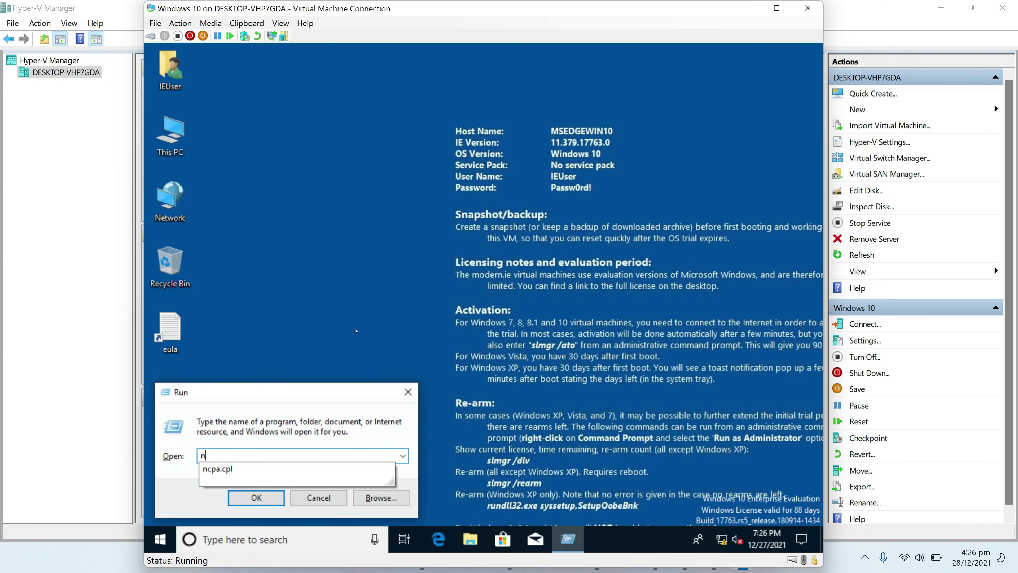
key("Down")
key("Return")
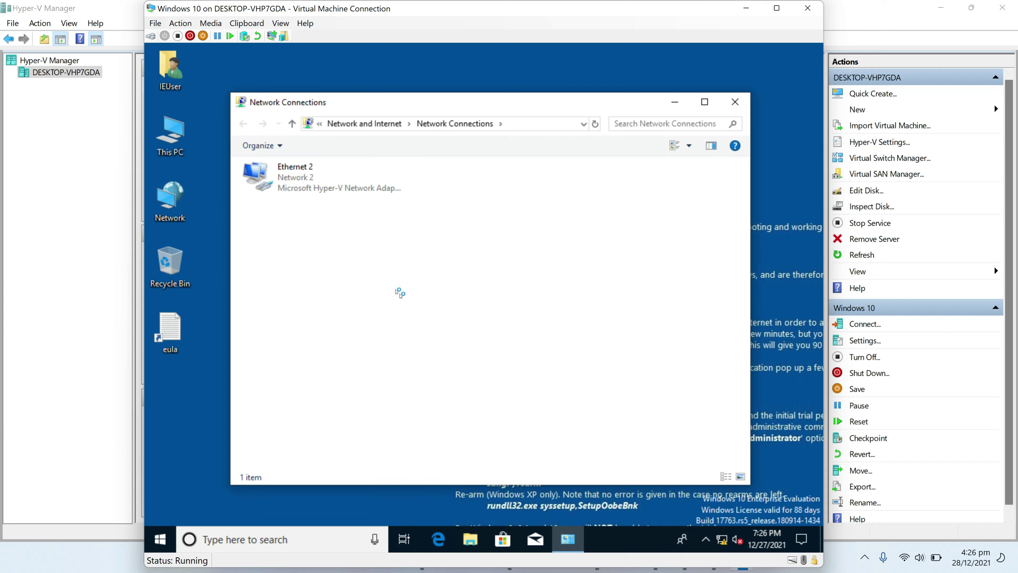
double_click(300, 177)
left_click(410, 400)
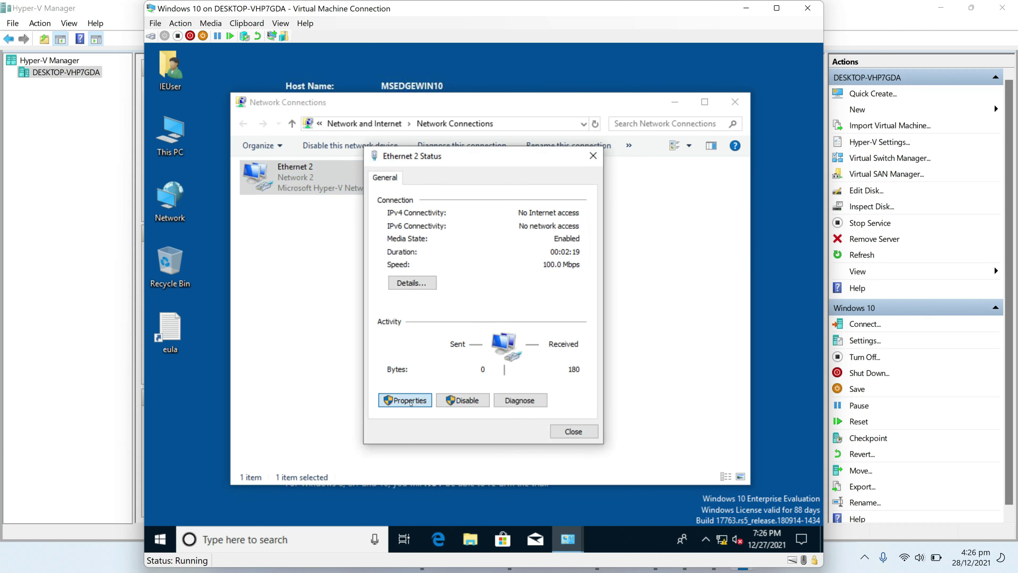
left_click(477, 308)
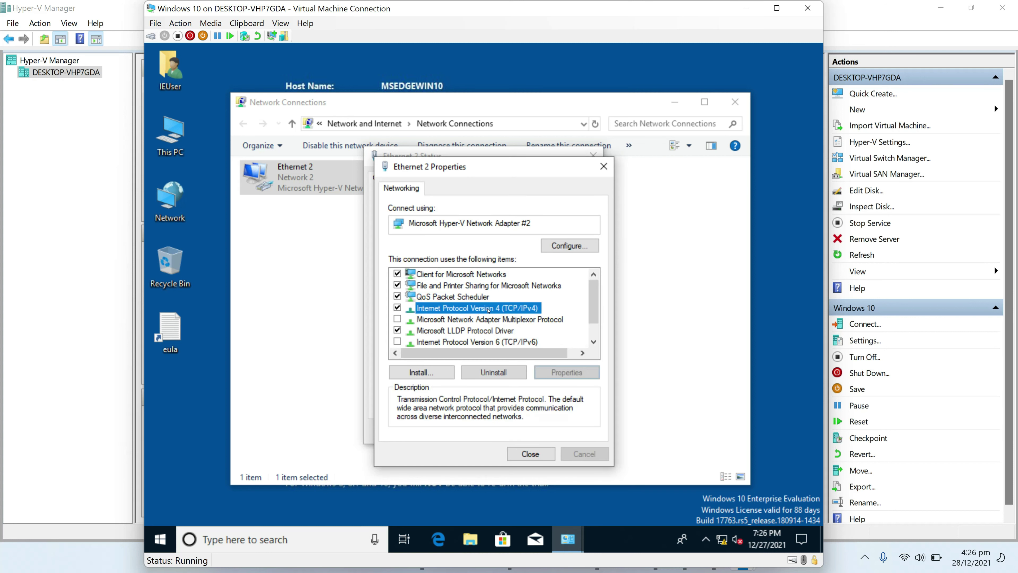
left_click(566, 372)
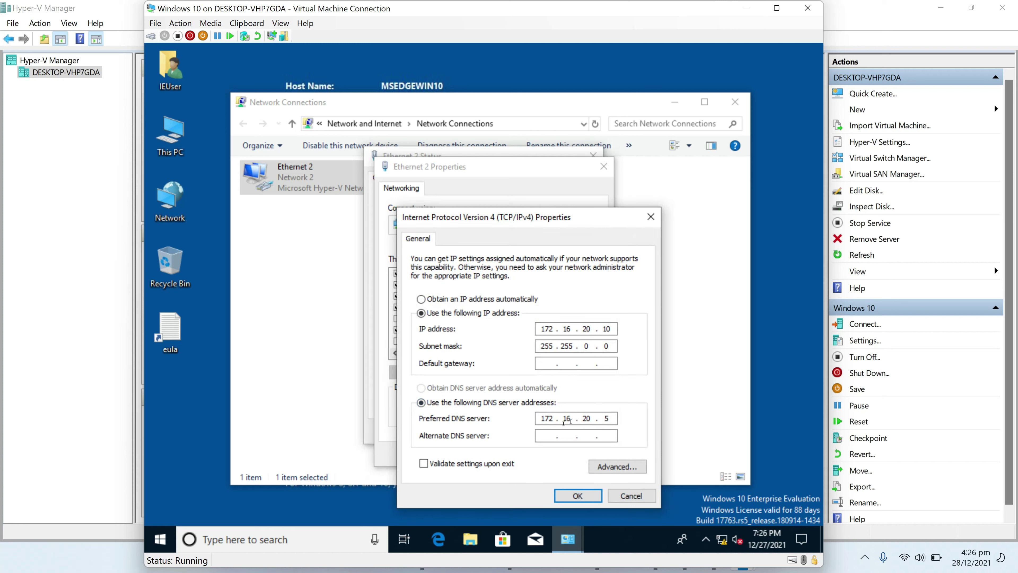
Set the DNS servers to 172.16.20.5 preferred and 172.16.20.6 alternate, then save and close
double_click(607, 418)
type("172 . 16 . 20 . 6")
left_click(577, 496)
left_click(530, 454)
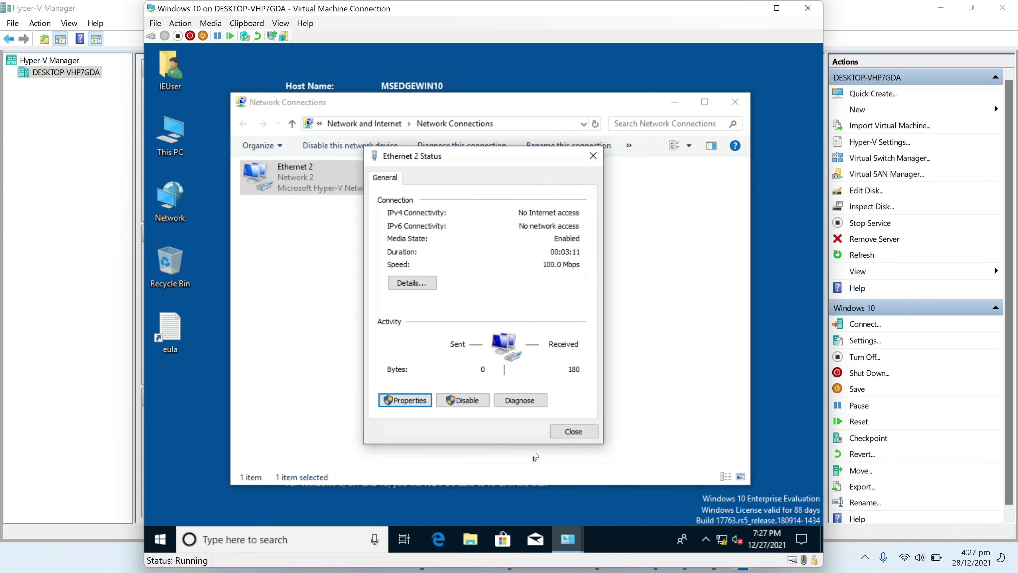
left_click(573, 430)
left_click(171, 530)
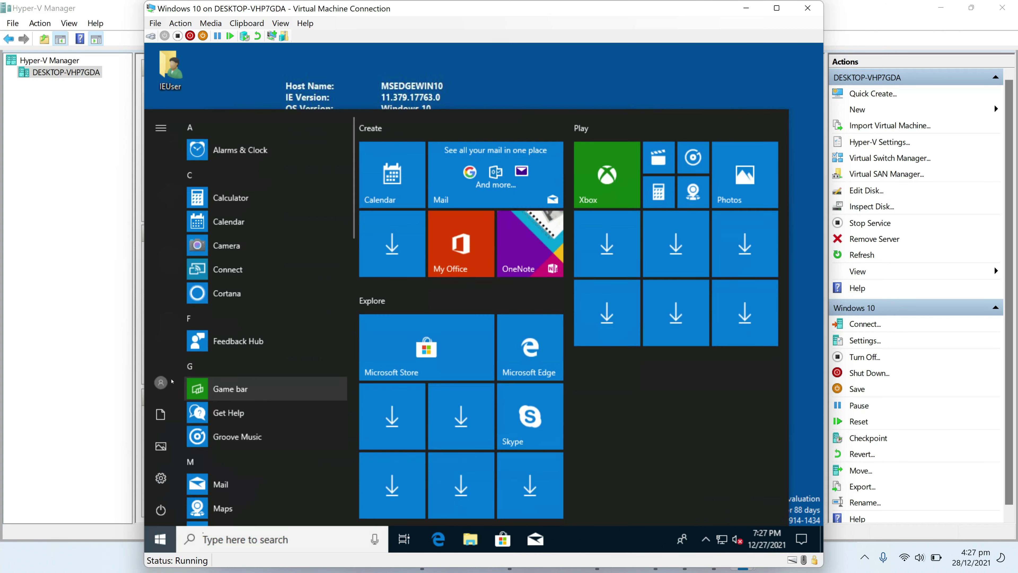
Sign out of the IEUser session and bring the Windows 10 VM connection window back up
left_click(161, 382)
left_click(177, 319)
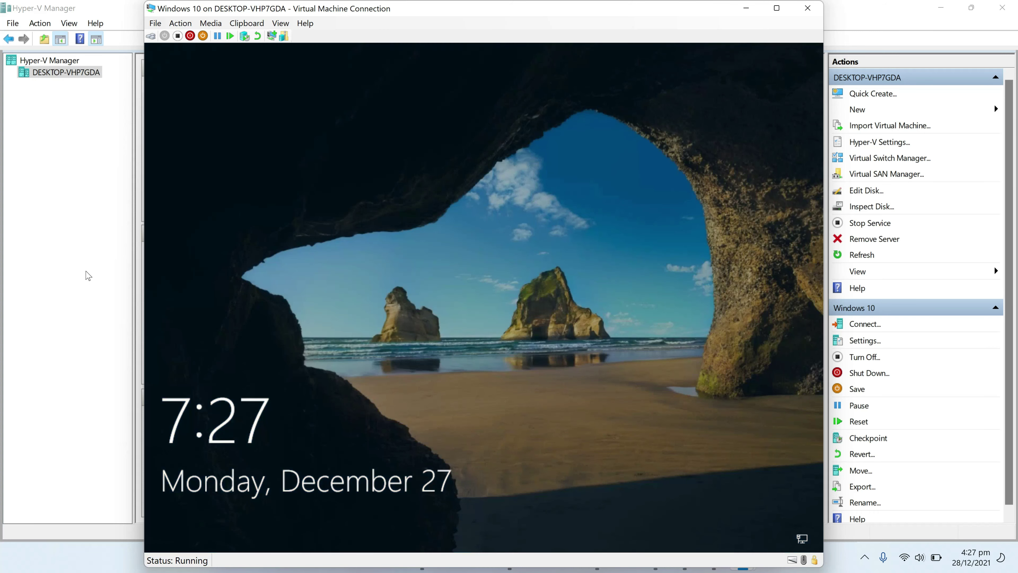
left_click(89, 275)
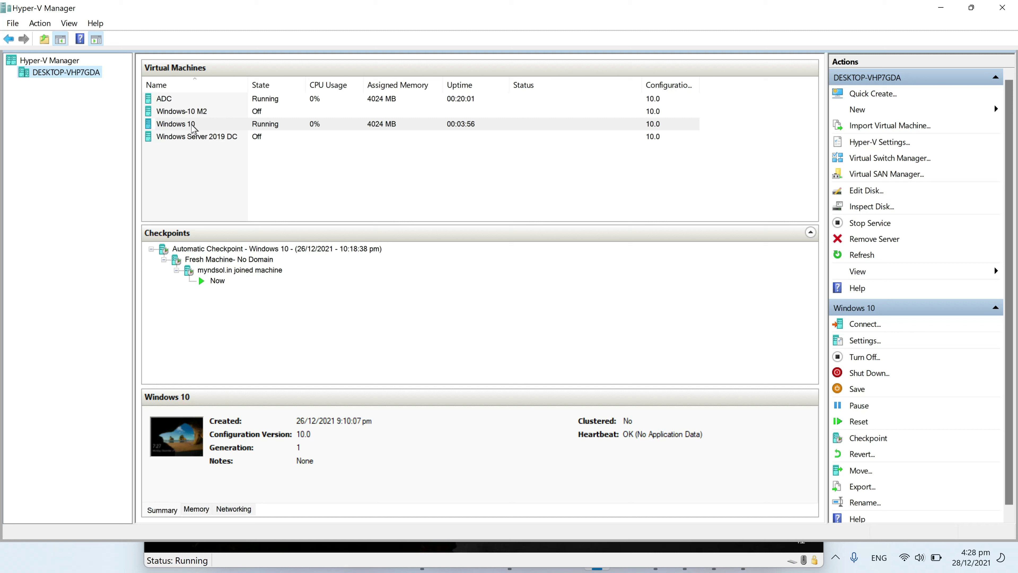
left_click(191, 125)
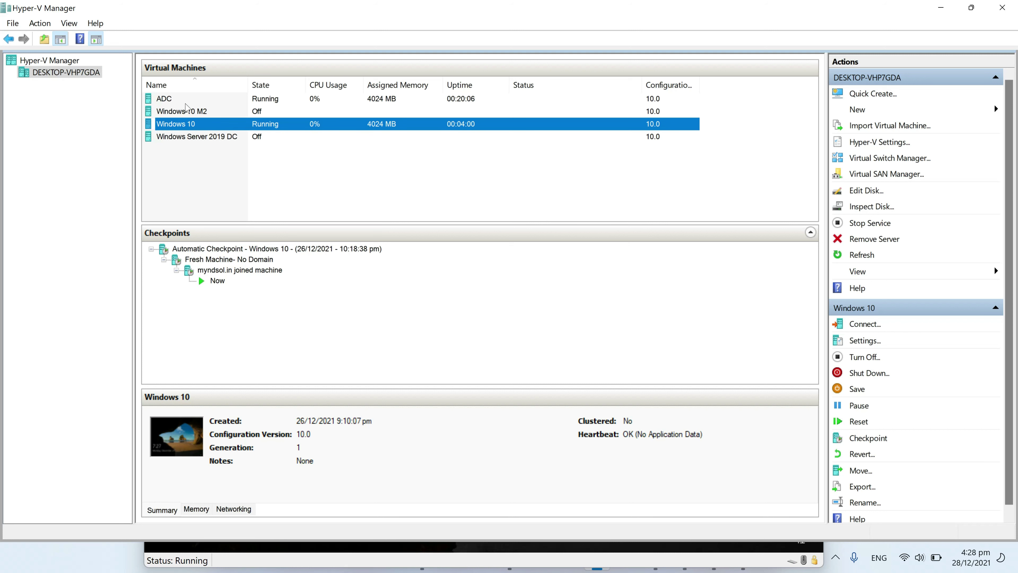
left_click(741, 547)
Sign in as domain user 'accounts' using Other user and the account password
left_click(405, 313)
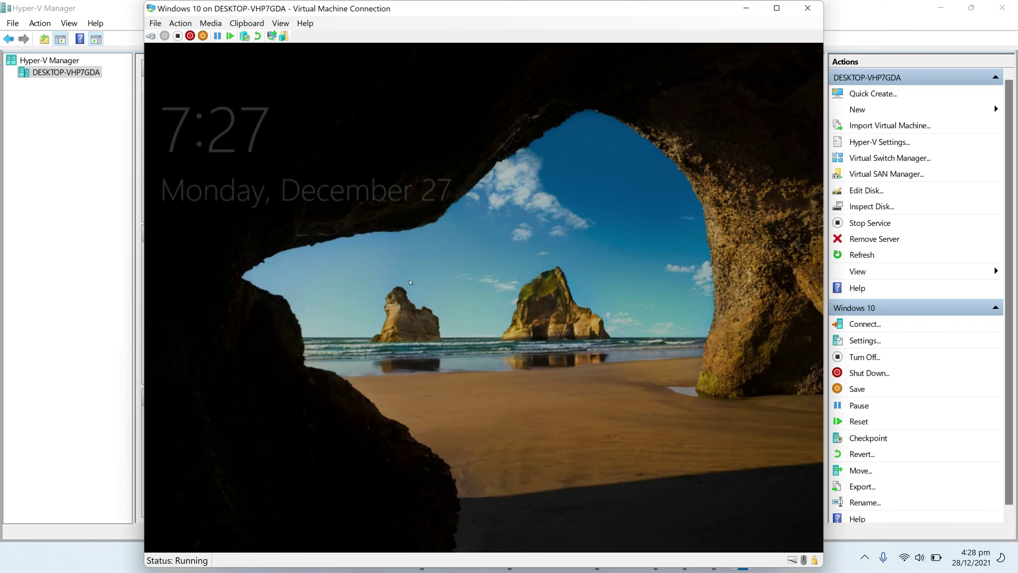
left_click(225, 515)
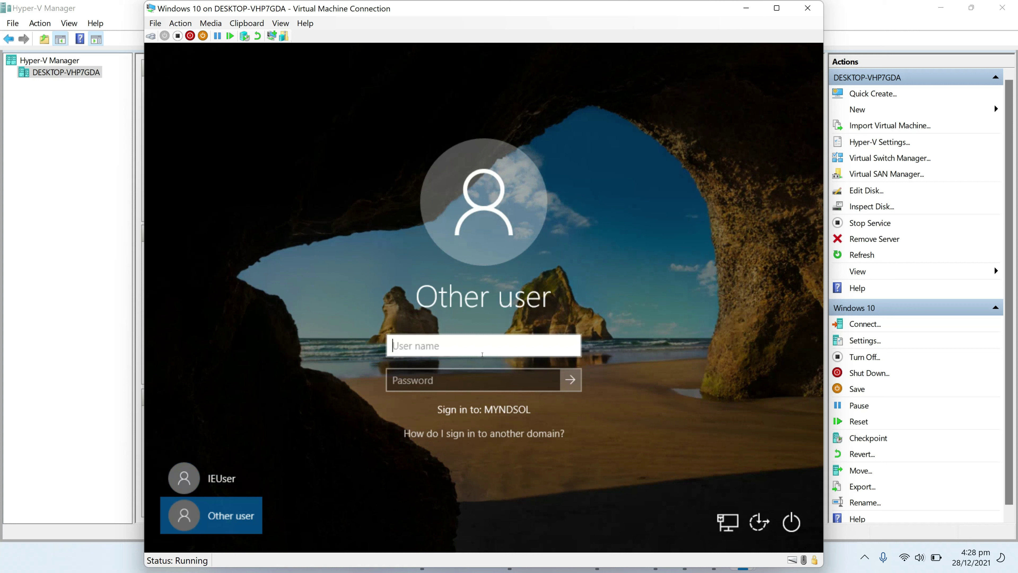
type("accounts")
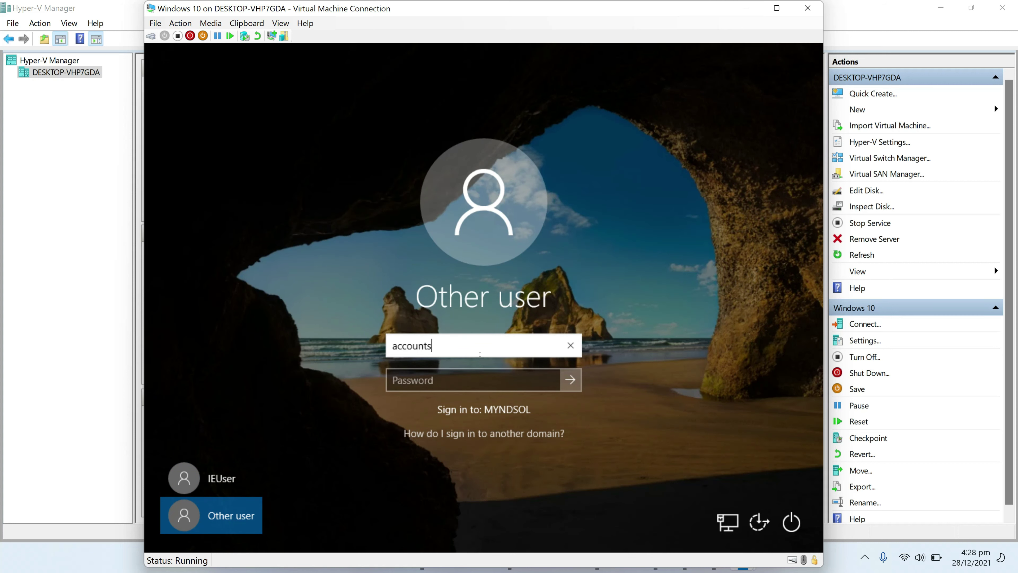
key("Tab")
type("*********")
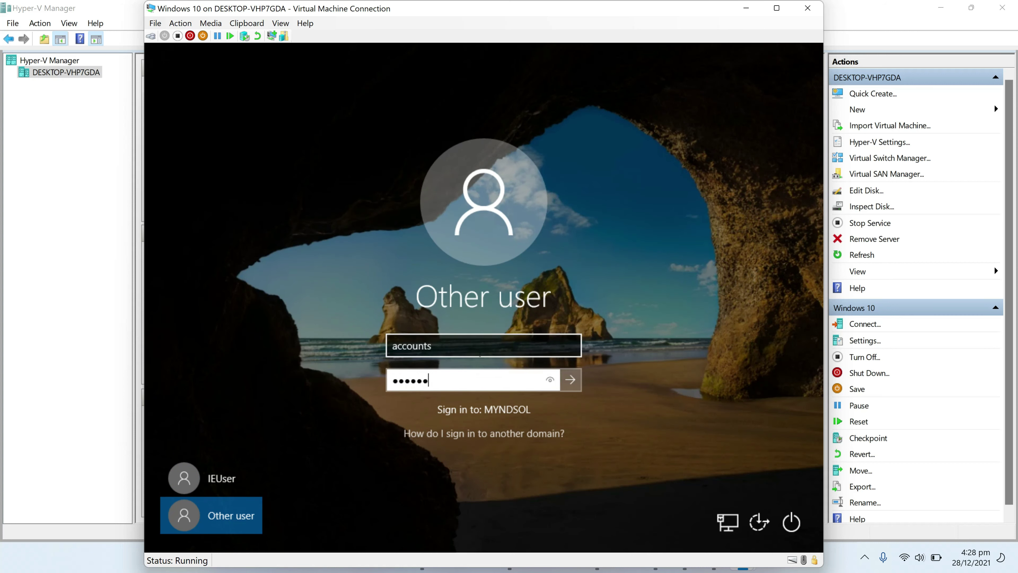
key("Return")
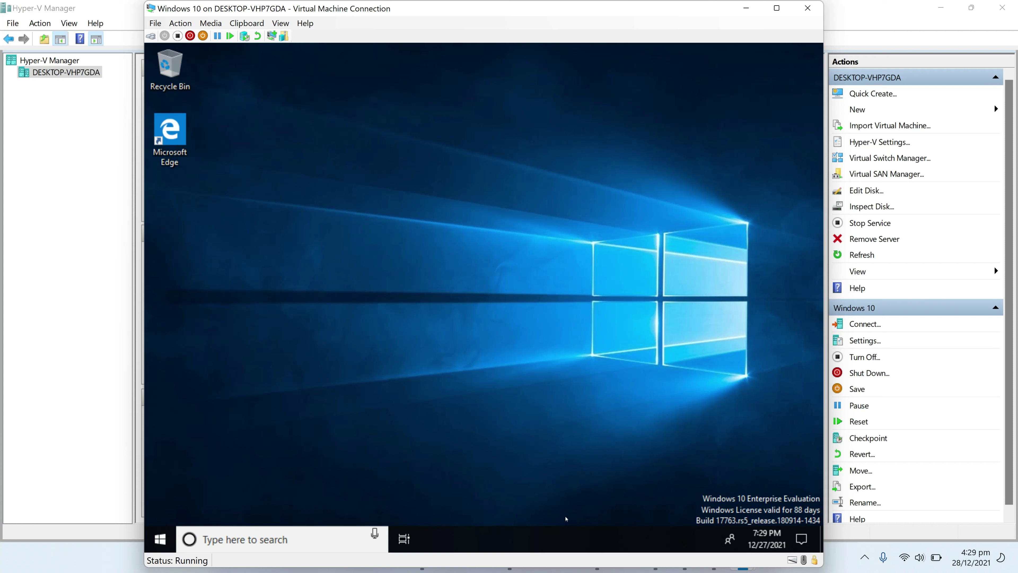
Check Task Manager's Users tab to confirm 'accounts' is signed in
right_click(566, 537)
left_click(616, 478)
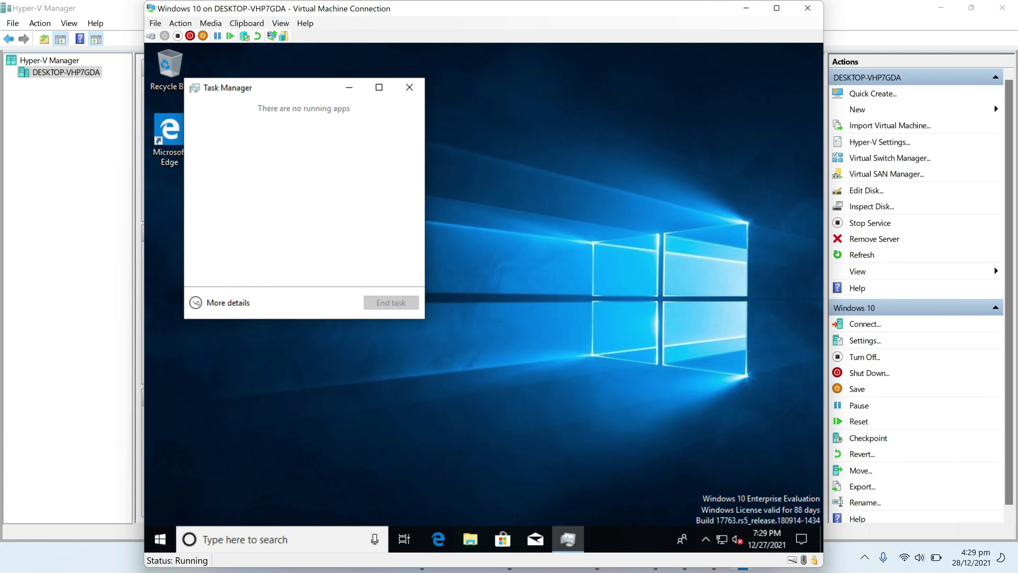
left_click(197, 303)
left_click(375, 121)
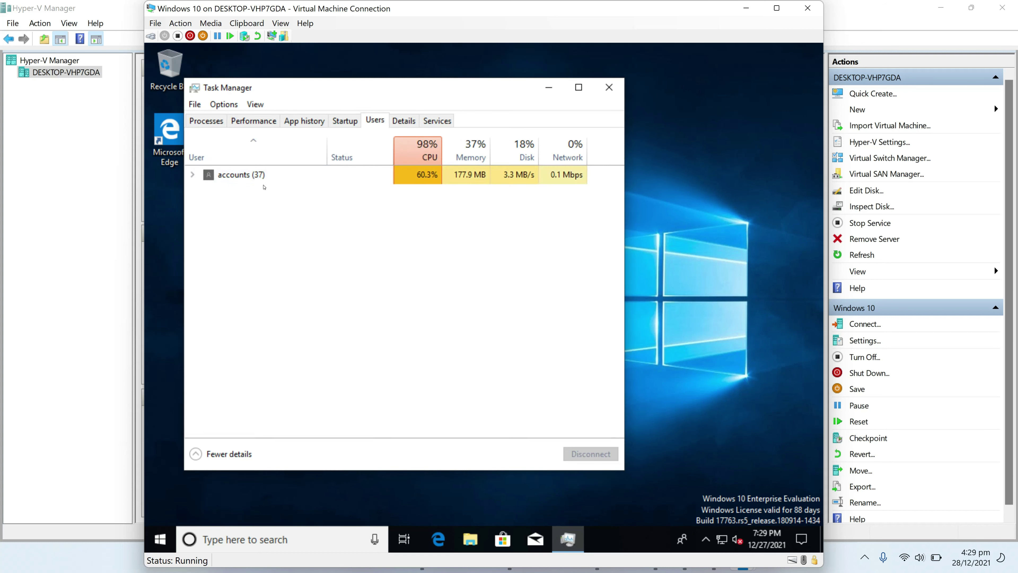
left_click(208, 121)
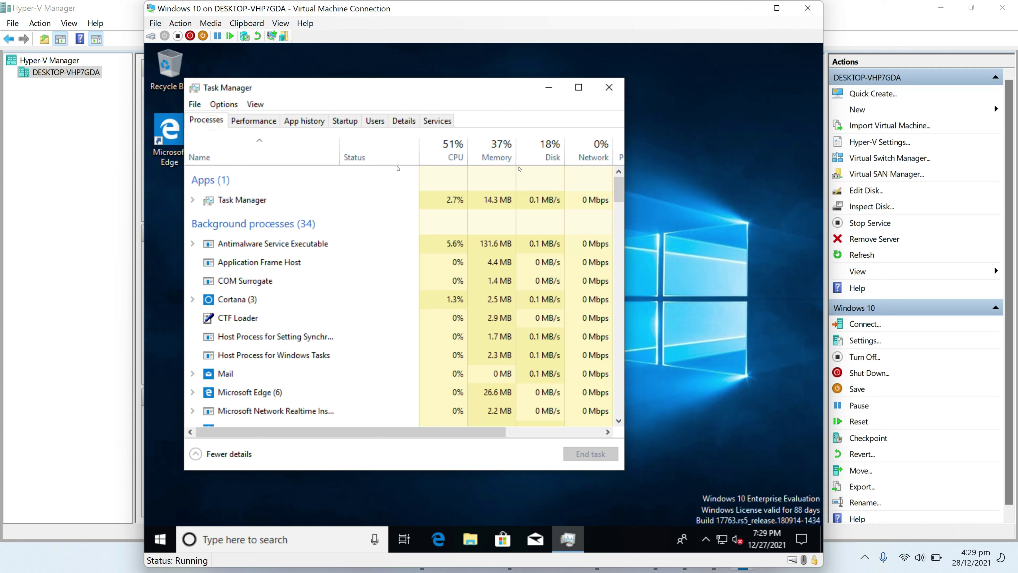
left_click(609, 87)
Shut down the Windows 10 VM and close its connection window
left_click(160, 539)
left_click(160, 509)
left_click(190, 452)
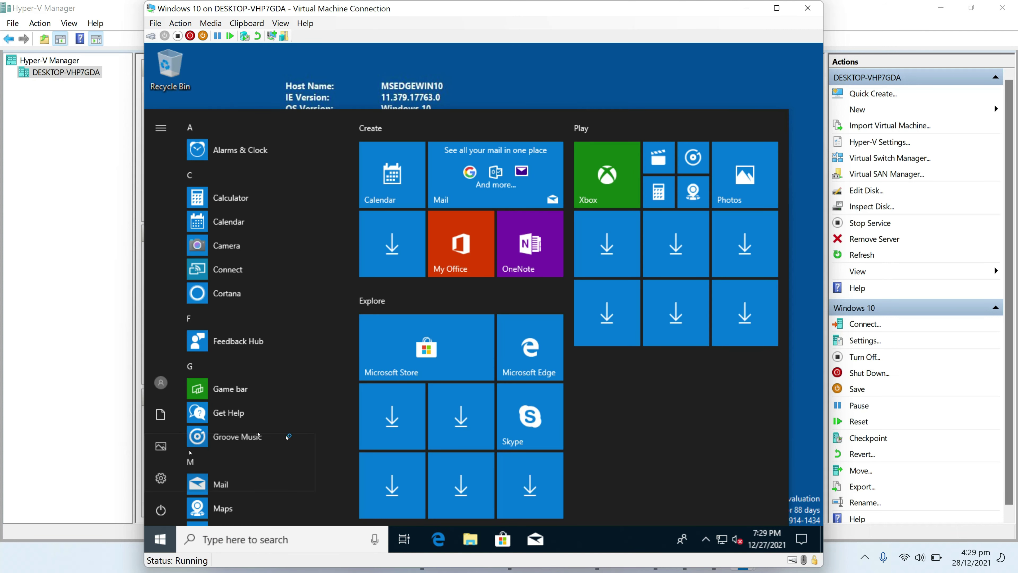
left_click(808, 8)
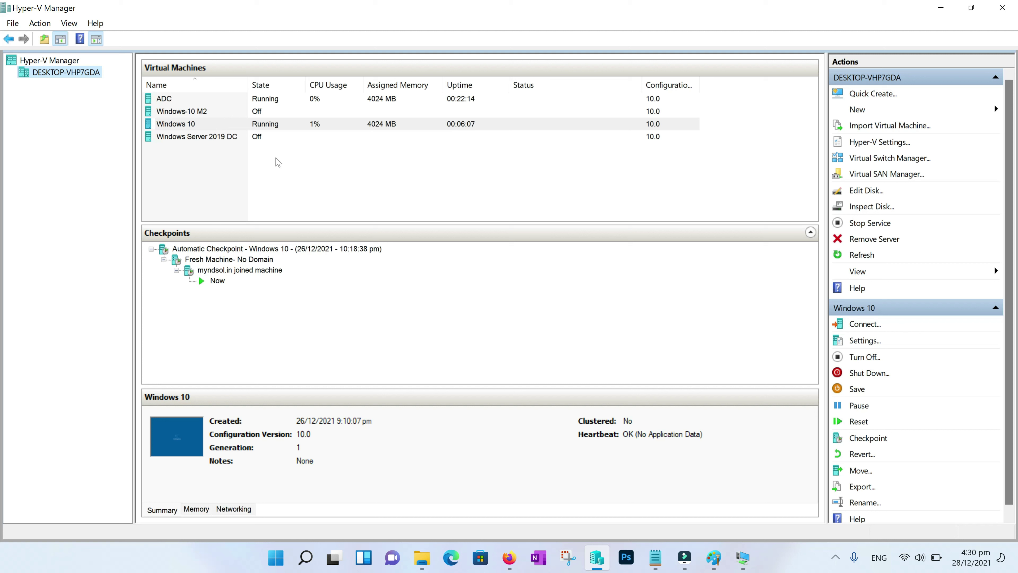
Start the Windows Server 2019 DC virtual machine
left_click(198, 137)
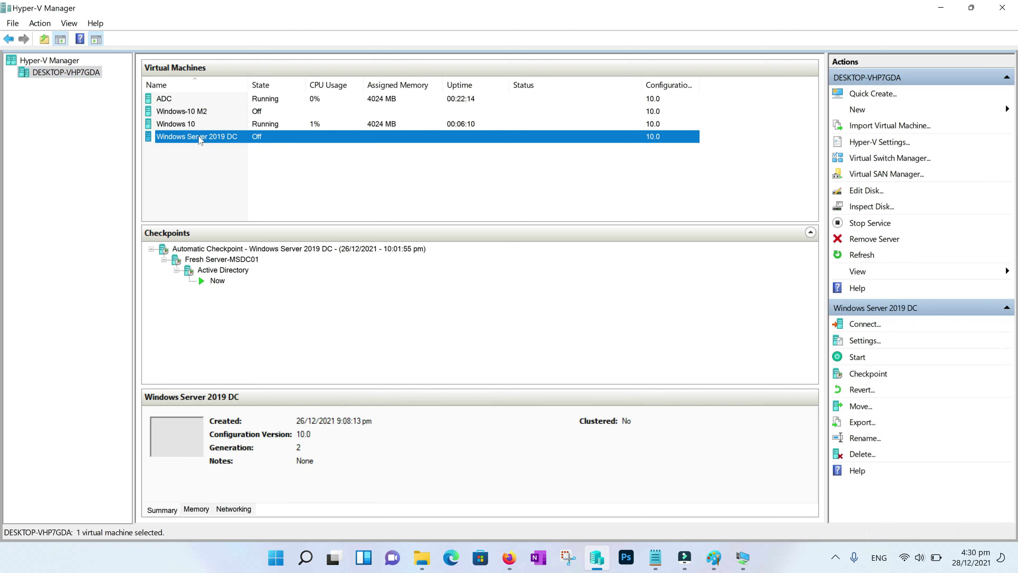
right_click(198, 137)
left_click(239, 187)
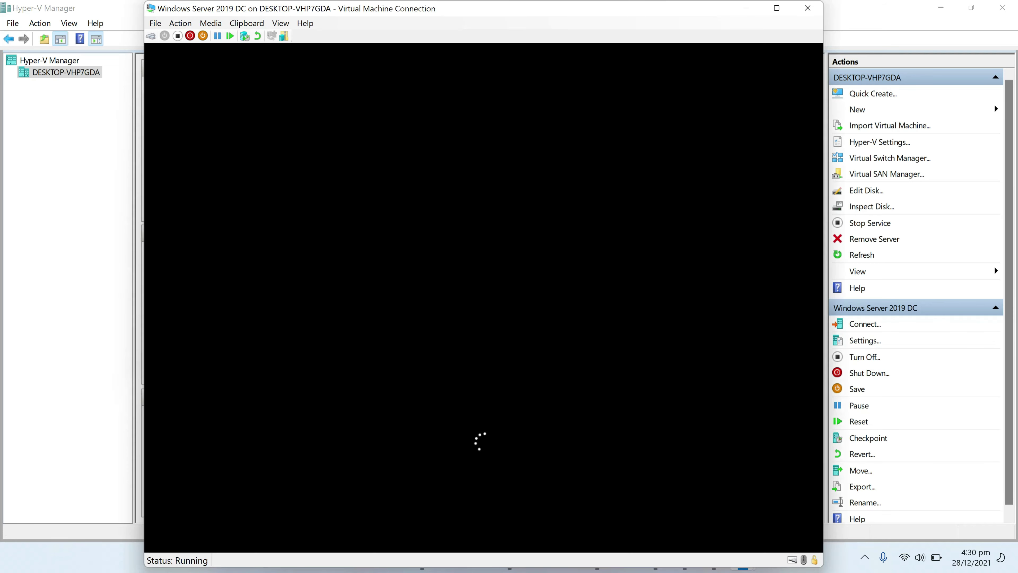
Stop the ADC's continuous ping to 172.16.20.5, close cmd, and show the AD-2 diagram in Paint
key("Return")
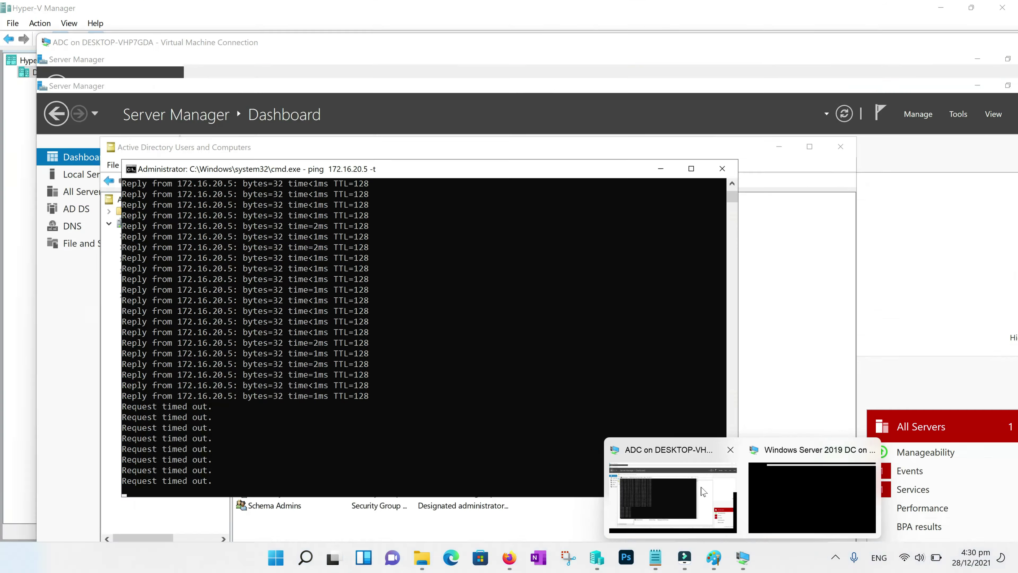
left_click(673, 497)
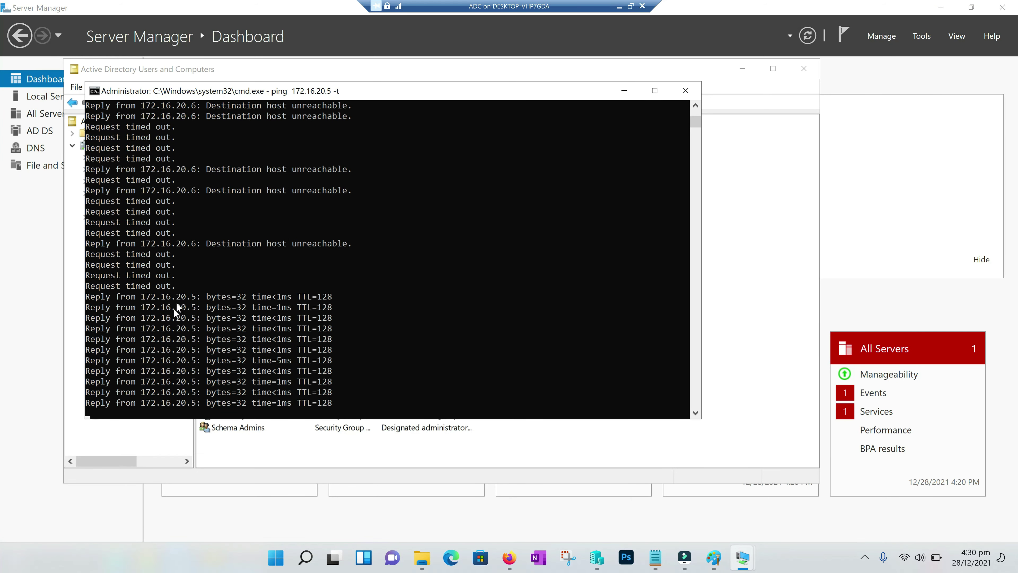
key("ctrl+c")
scroll(281, 287, "up", 8)
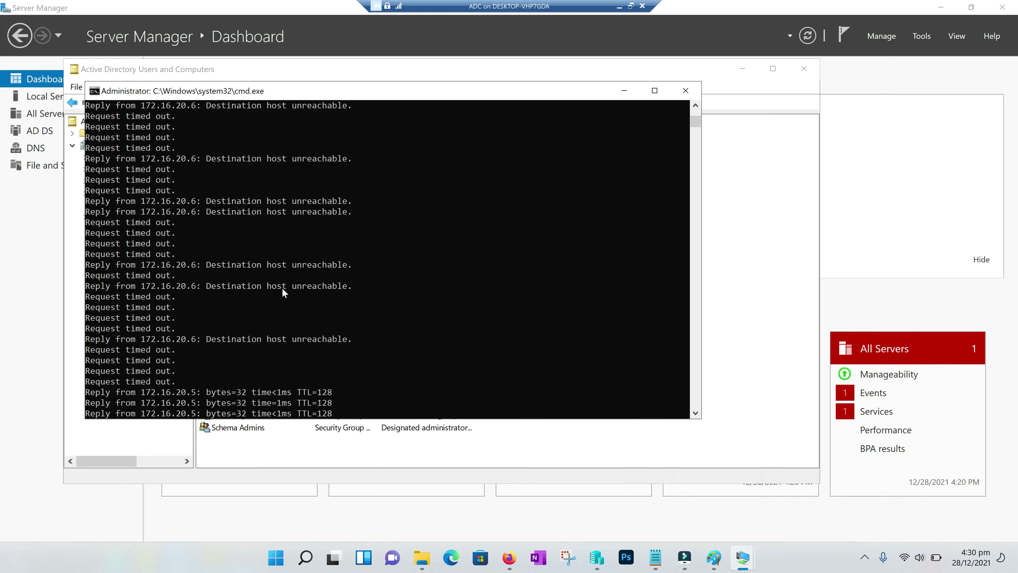
scroll(279, 286, "up", 8)
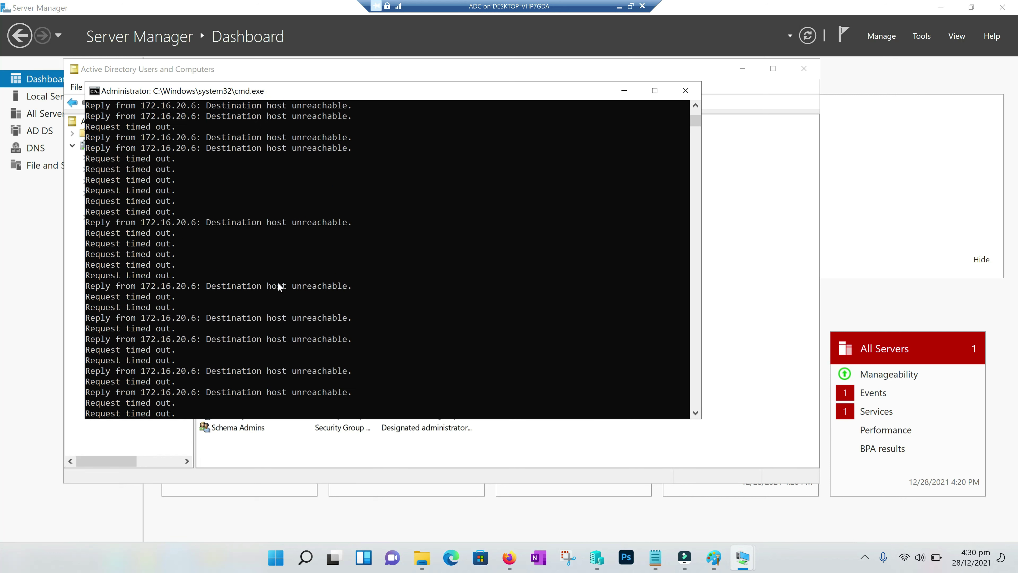
scroll(222, 259, "up", 6)
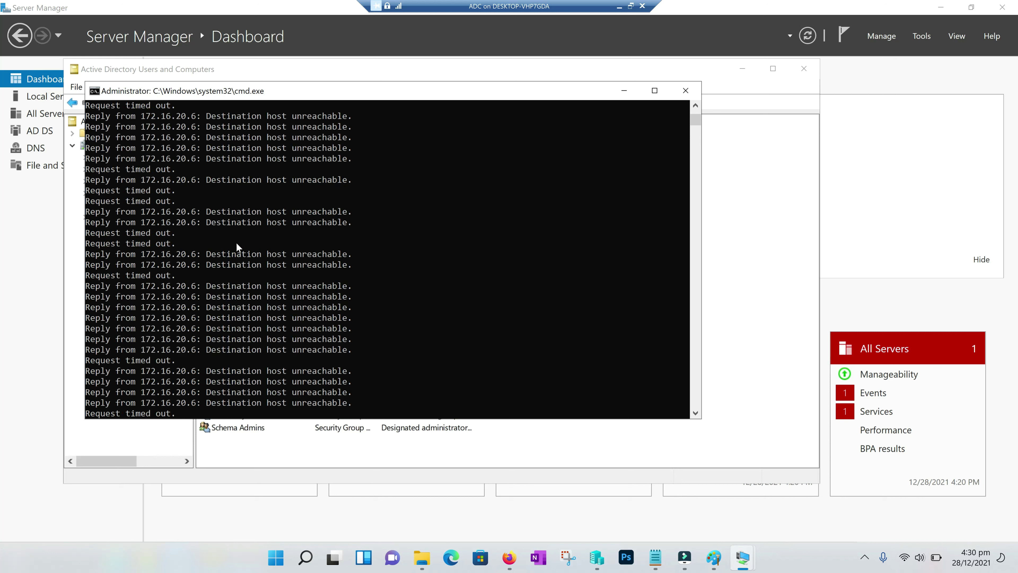
scroll(237, 245, "up", 10)
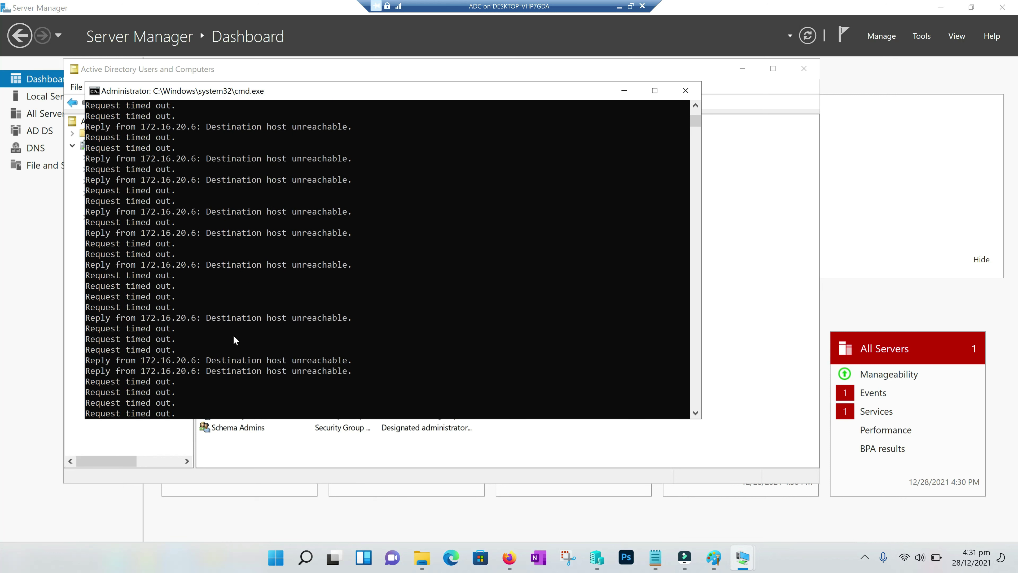
scroll(305, 335, "down", 10)
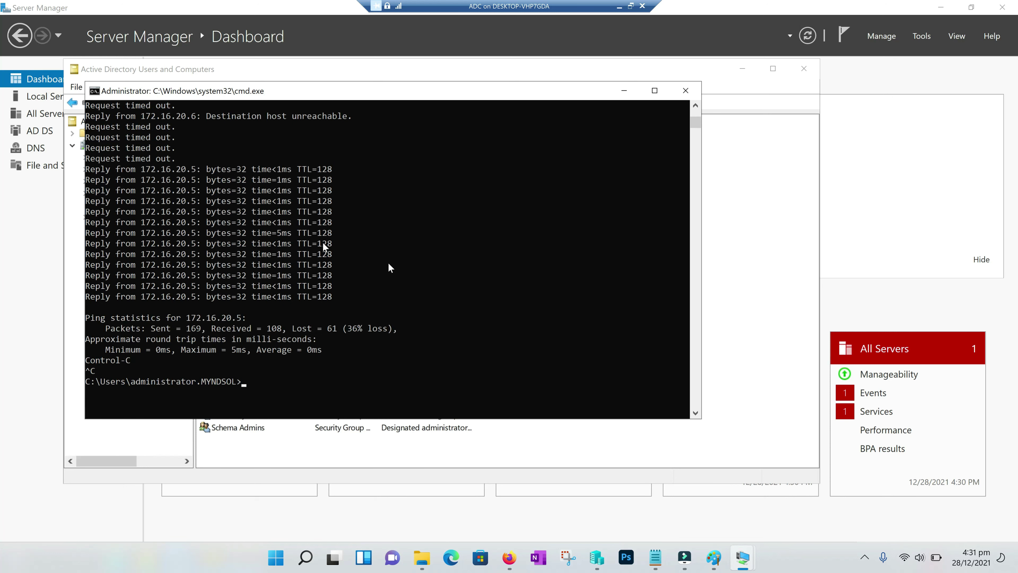
left_click(685, 90)
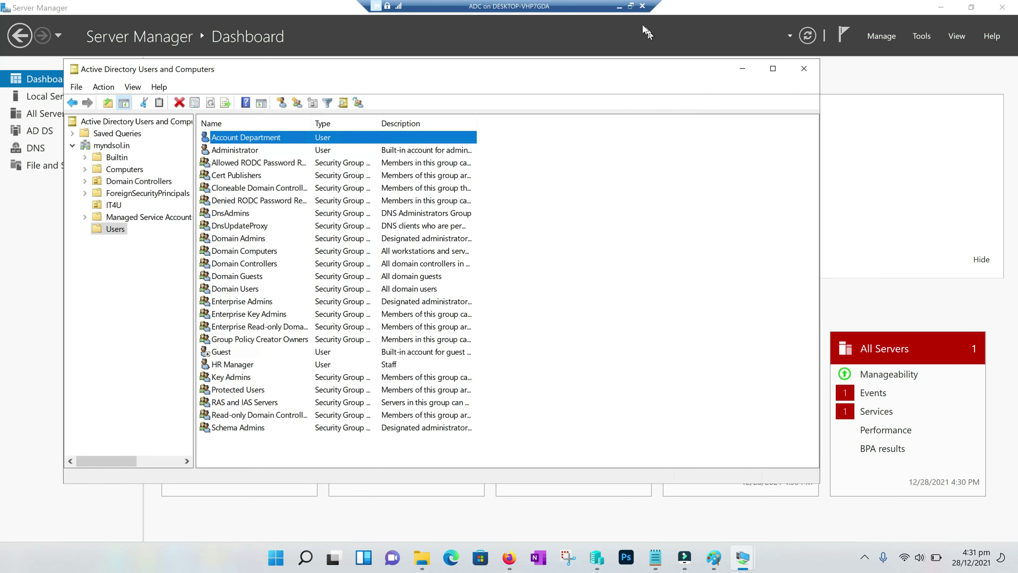
left_click(620, 6)
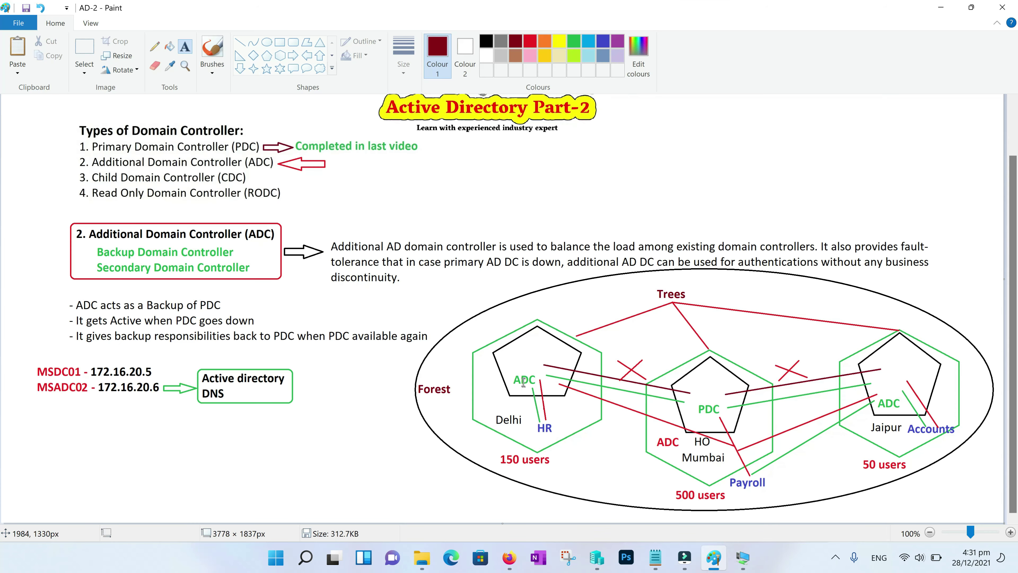
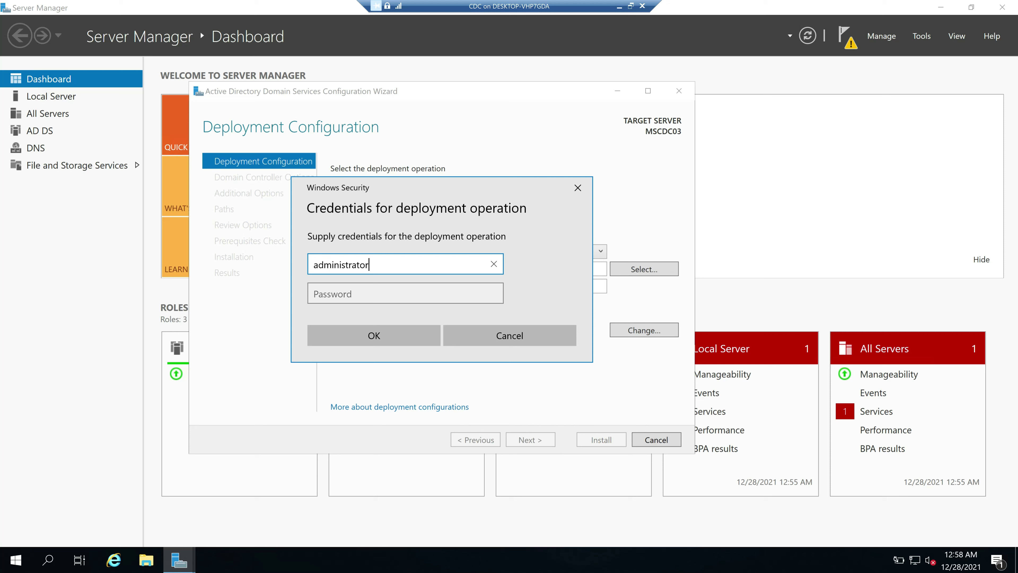
Clear the partly typed user name in the deployment credentials box
key("BackSpace")
key("BackSpace")
key("BackSpace")
key("BackSpace")
key("BackSpace")
key("BackSpace")
key("BackSpace")
key("BackSpace")
key("BackSpace")
key("BackSpace")
key("BackSpace")
key("BackSpace")
Enter the myndsol.in domain administrator account and its password as deployment credentials
key("Tab")
type("*********")
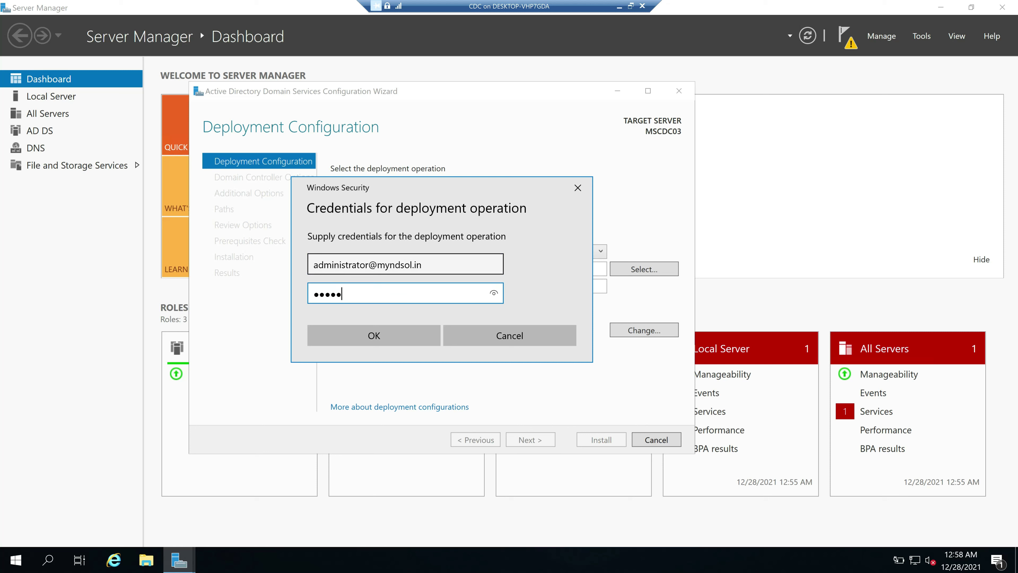
key("Return")
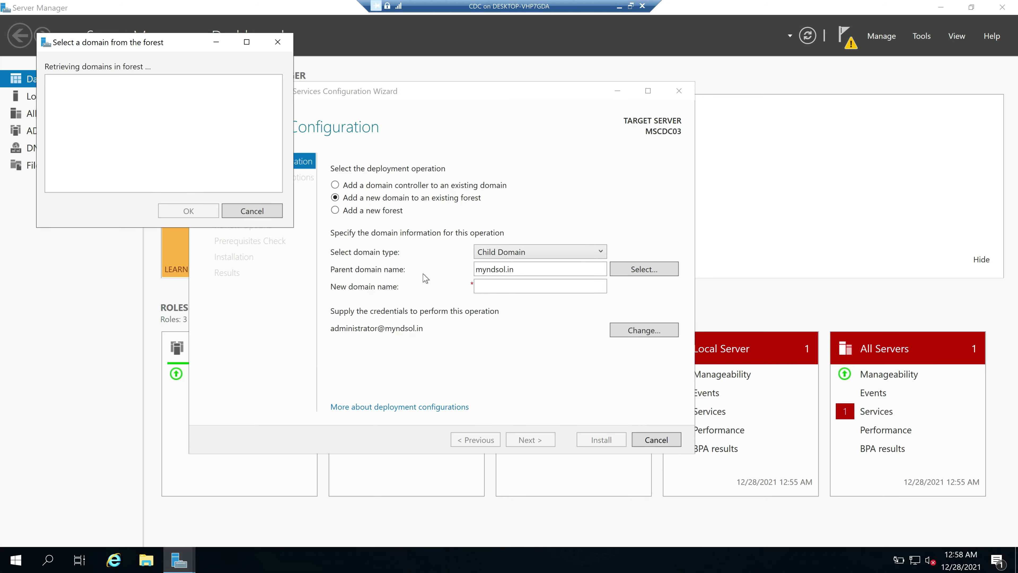
Choose myndsol.in as the parent domain and name the new child domain mail
left_click_drag(174, 46, 432, 213)
left_click(336, 268)
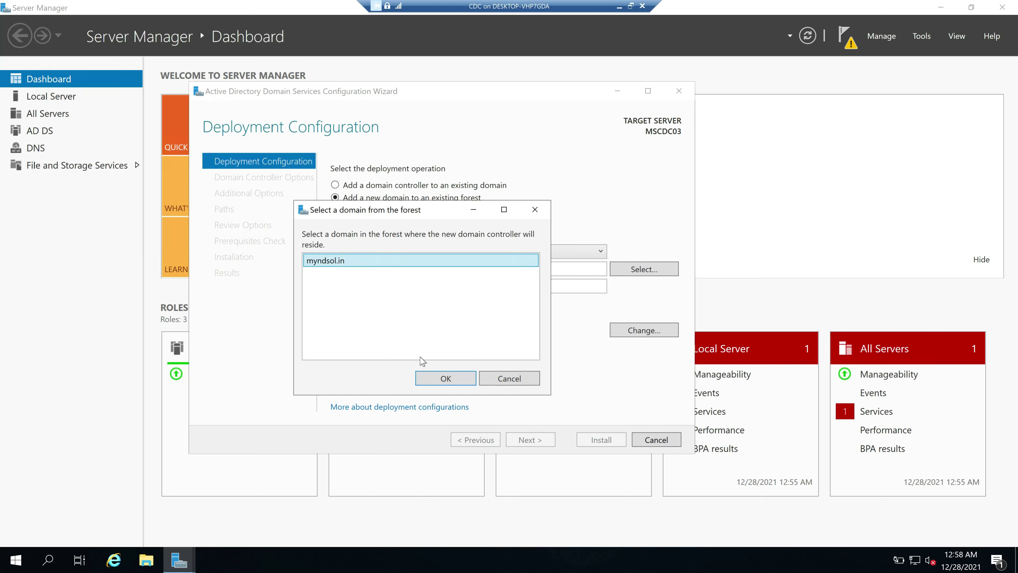
left_click(443, 381)
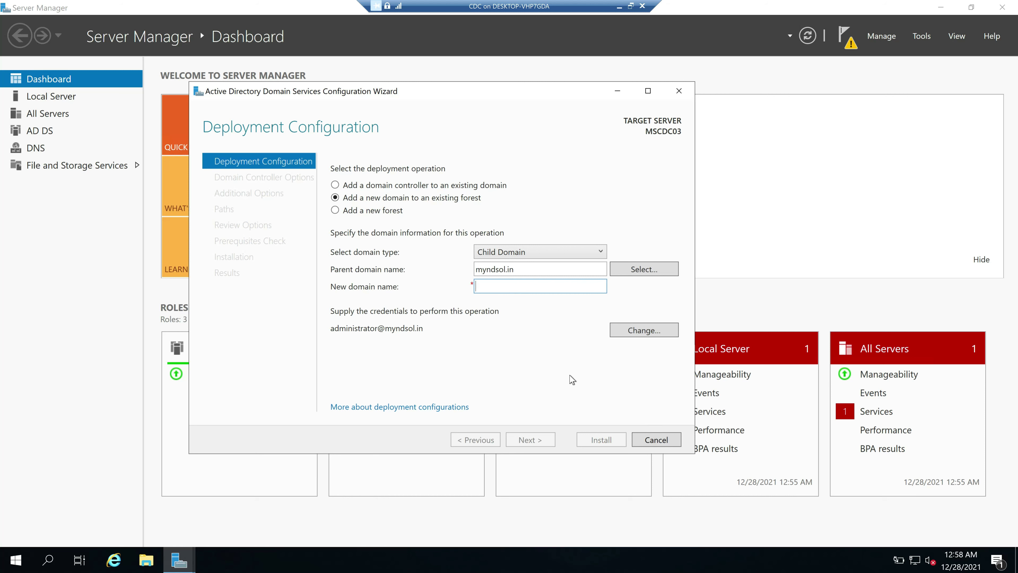
type("mail")
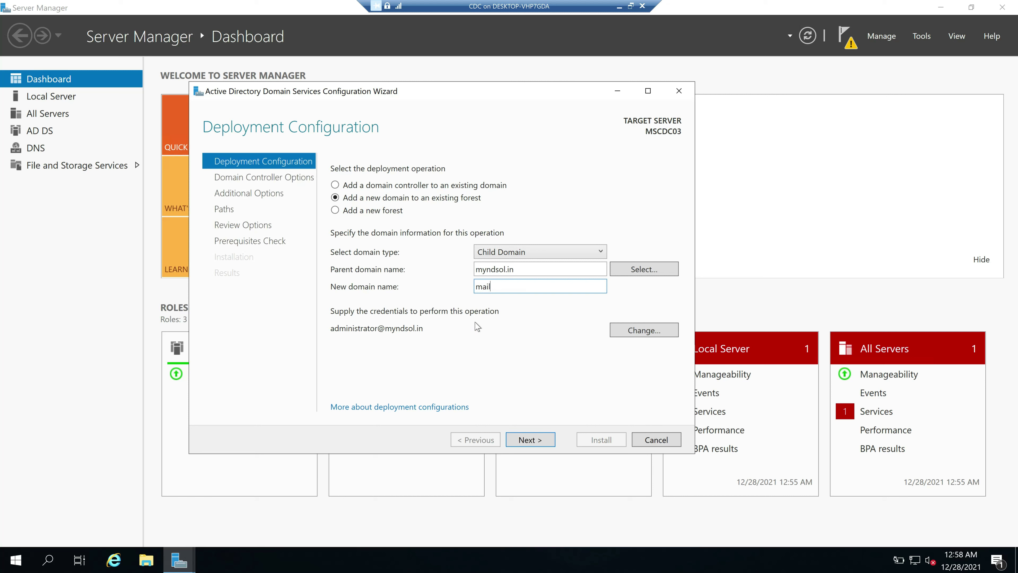
double_click(483, 286)
left_click(533, 440)
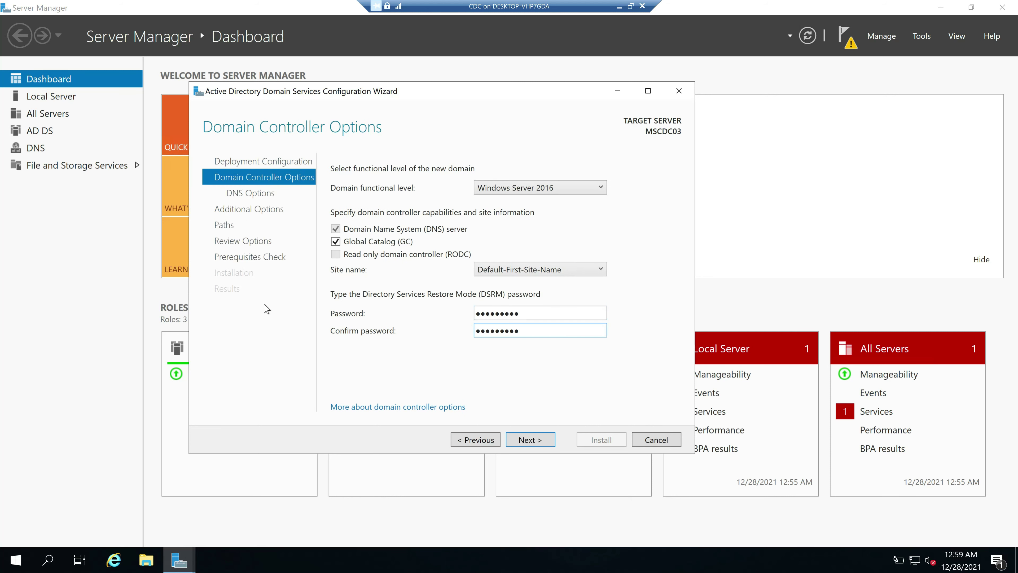
Accept the DNS delegation and NetBIOS name MAIL, pass prerequisite checks, and start installation
left_click(538, 441)
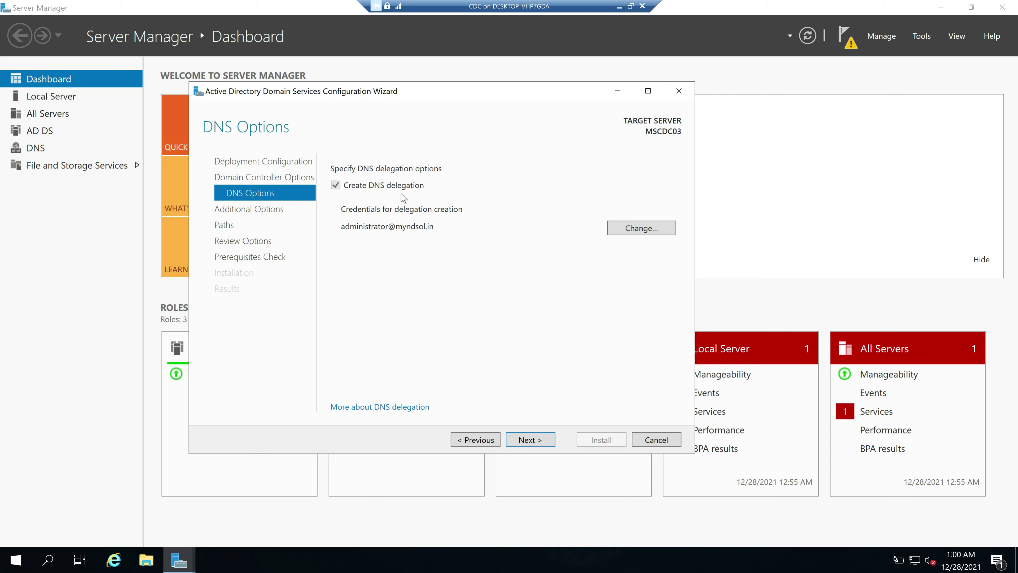
left_click(534, 444)
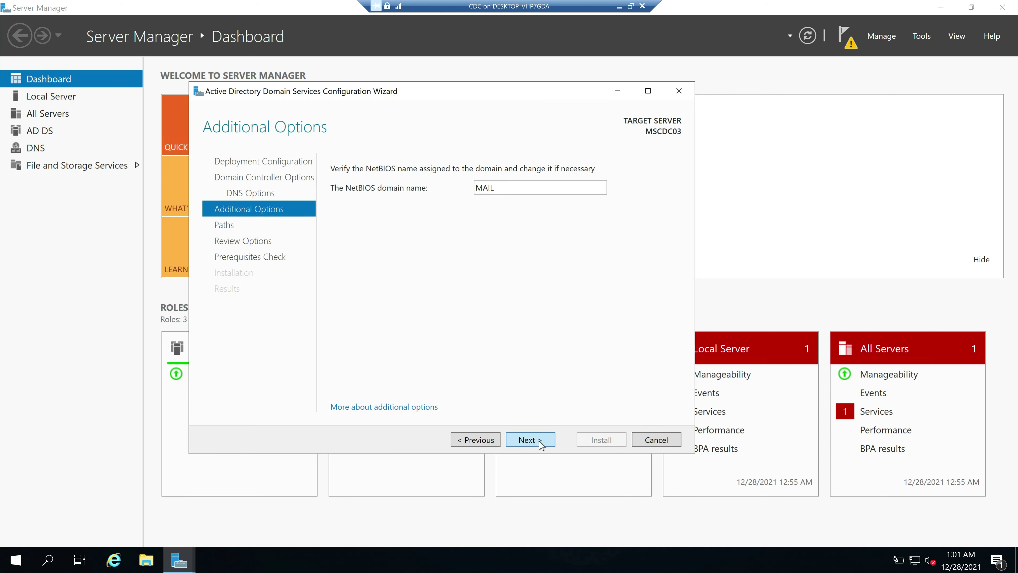
left_click(541, 441)
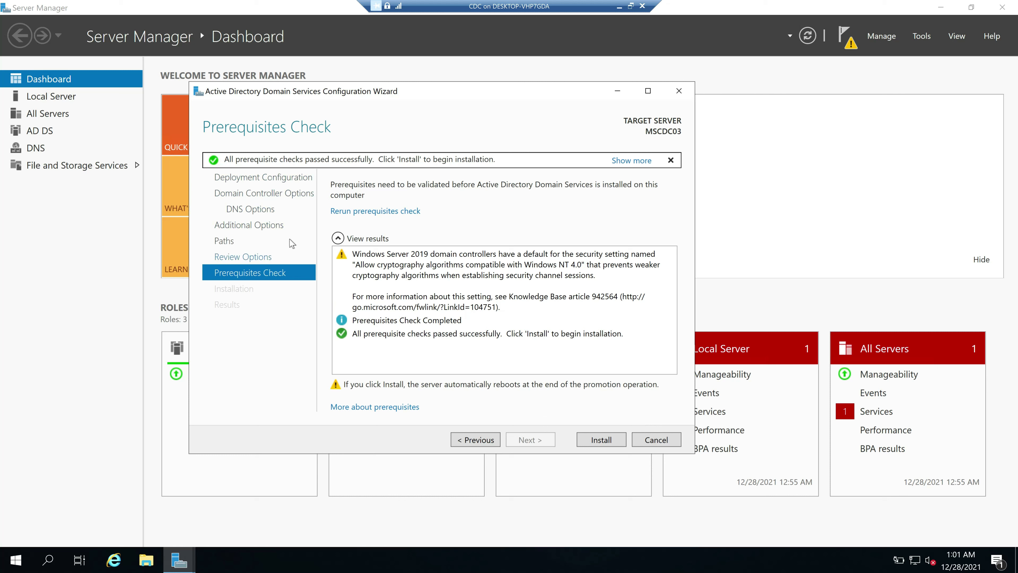
left_click(606, 444)
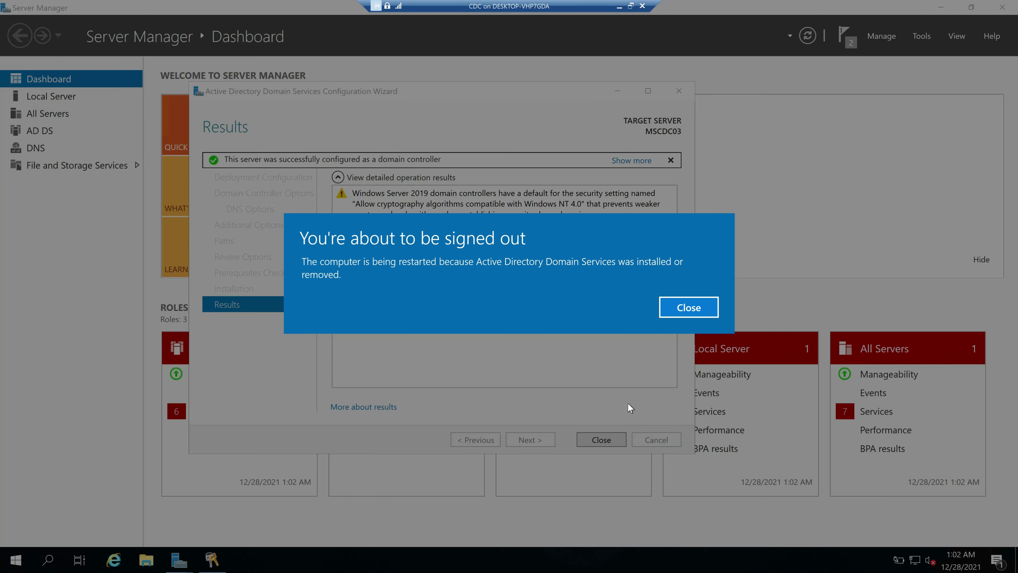
Dismiss the sign-out notice so MSCDC03 restarts into the MAIL domain
left_click(691, 312)
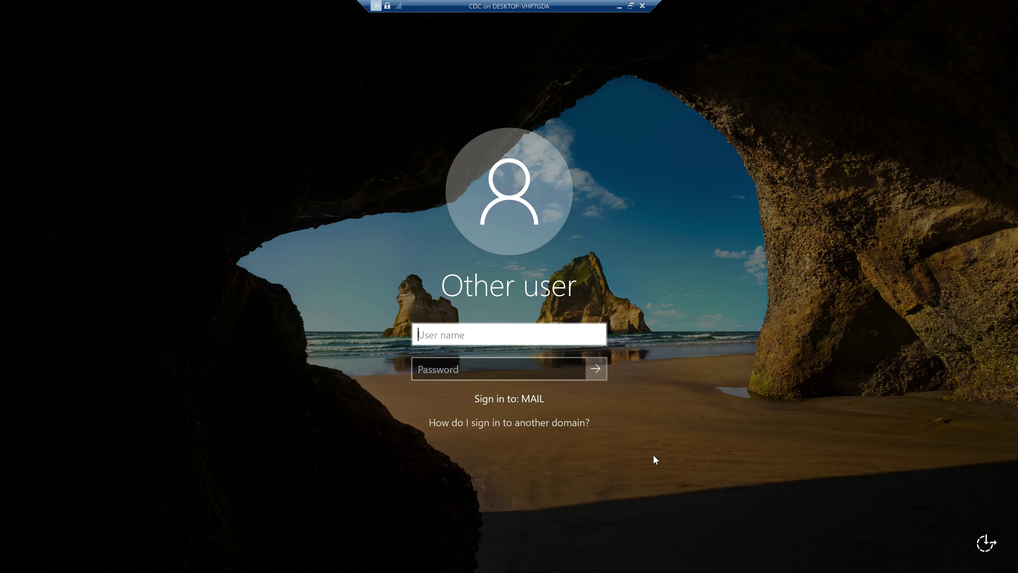
Sign in to the MAIL domain as administrator with the account password
type("administrator")
key("Tab")
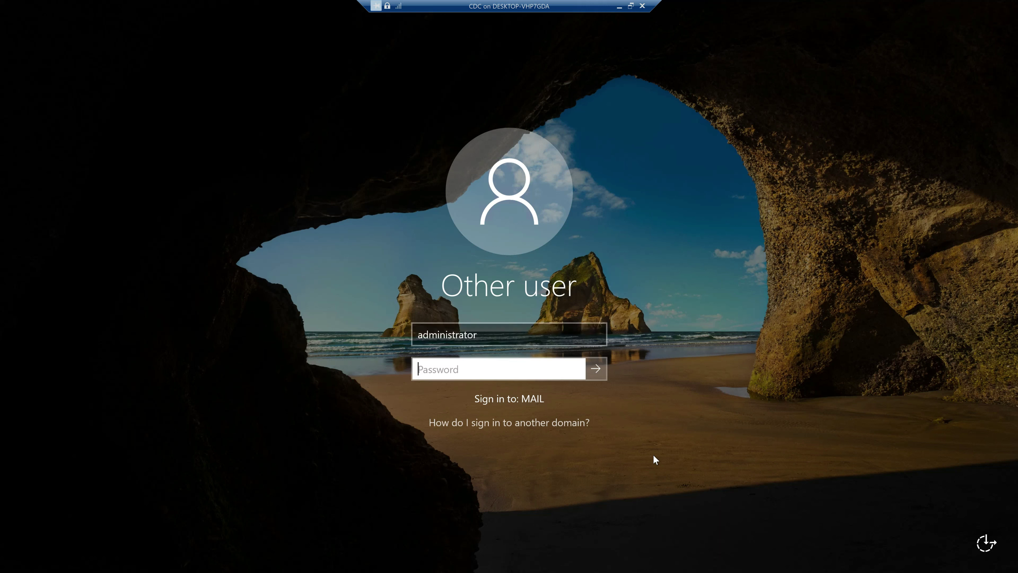
type("***********")
key("Return")
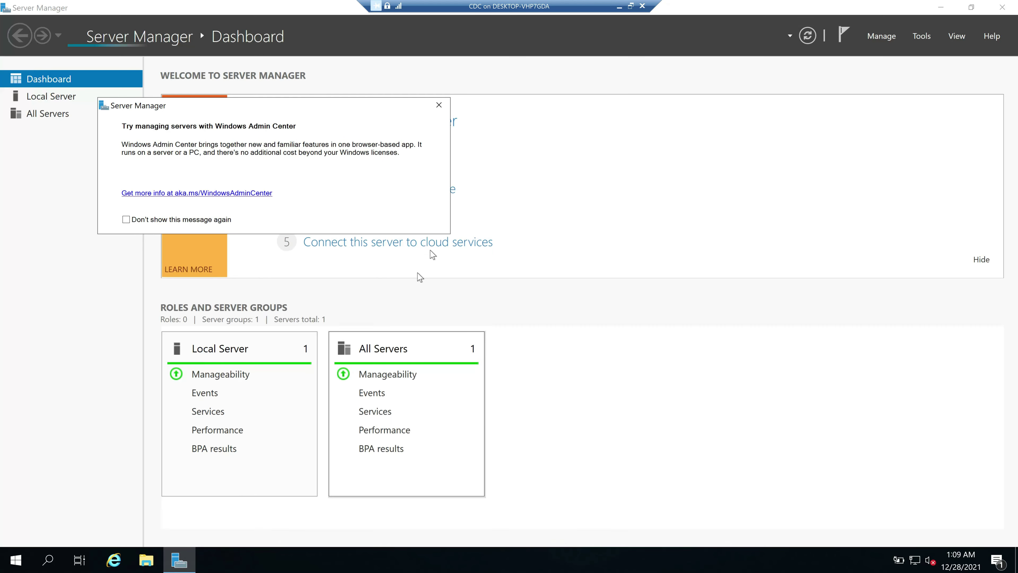
Dismiss the Windows Admin Center prompt and view Local Server properties showing mail.myndsol.in
left_click(438, 106)
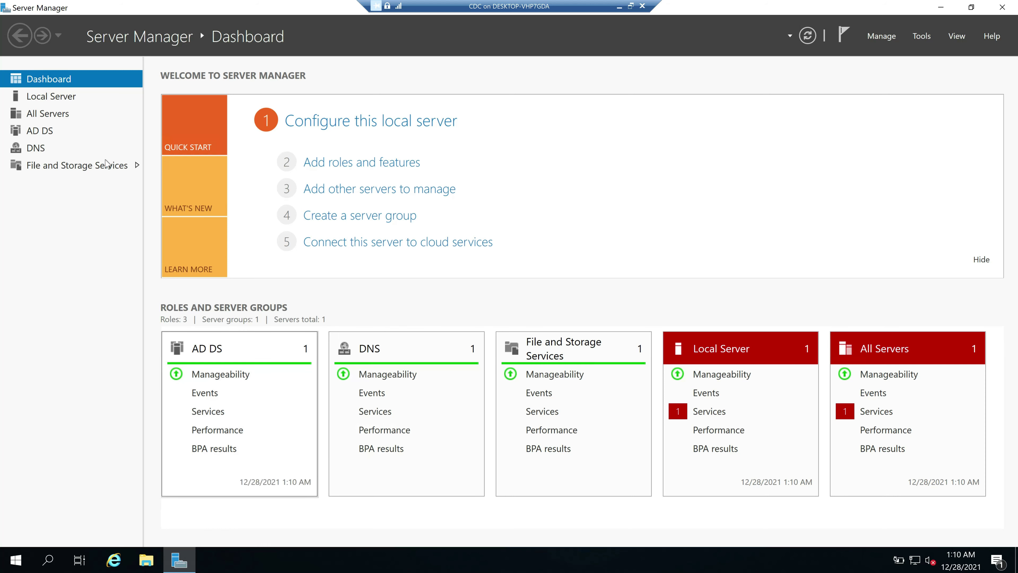
left_click(56, 101)
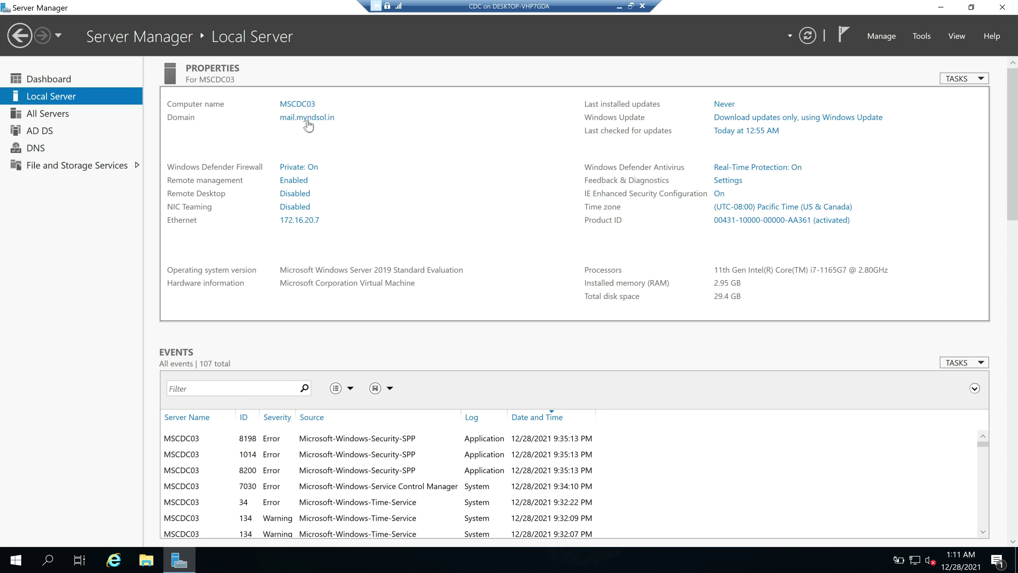
key("super+r")
Run dsa.msc, list the mail.myndsol.in Users container, then minimize the VM
type("dsa.m")
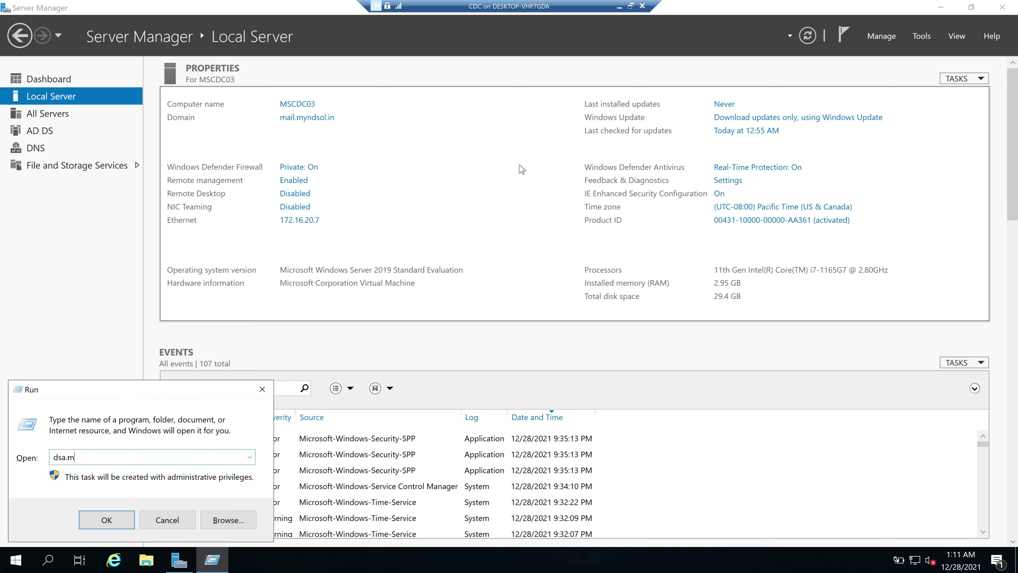
type("sc")
key("Return")
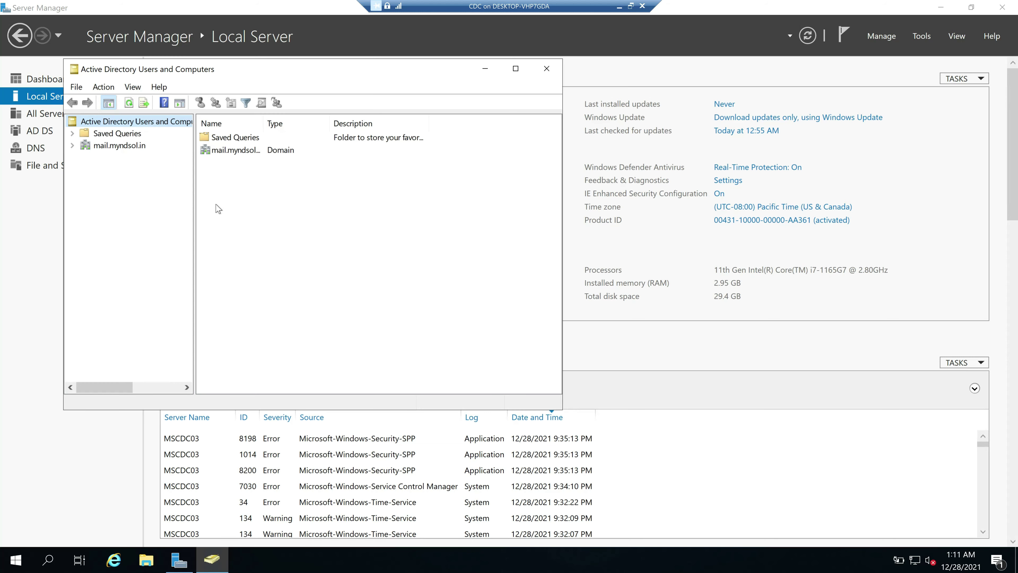
left_click(72, 146)
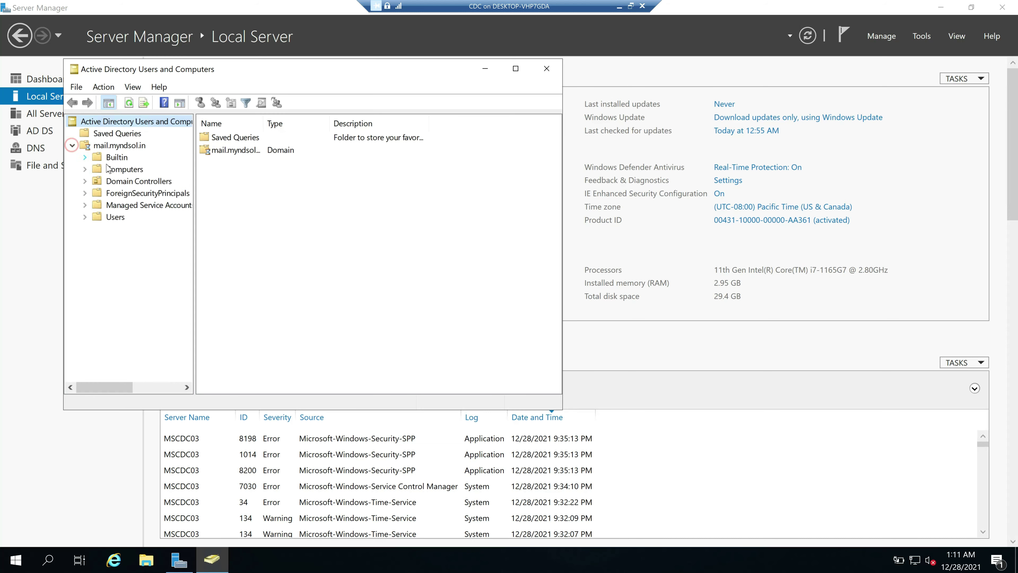
left_click(116, 216)
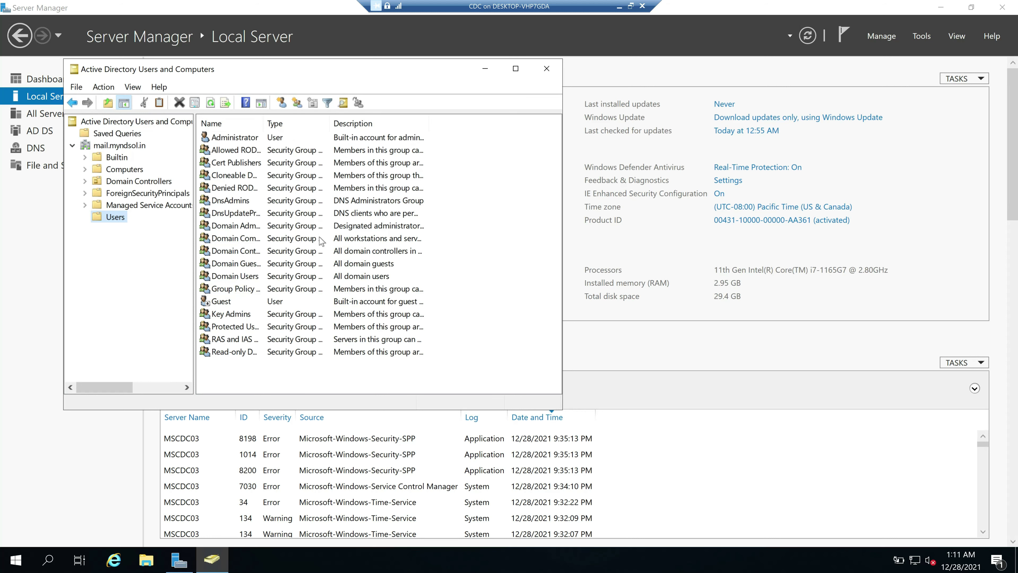
left_click(499, 282)
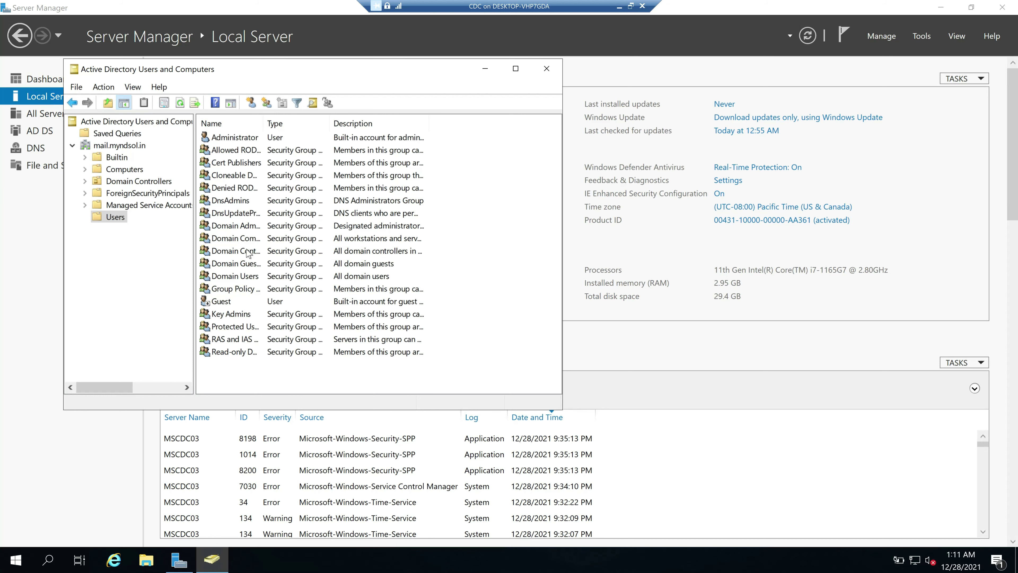
left_click(619, 5)
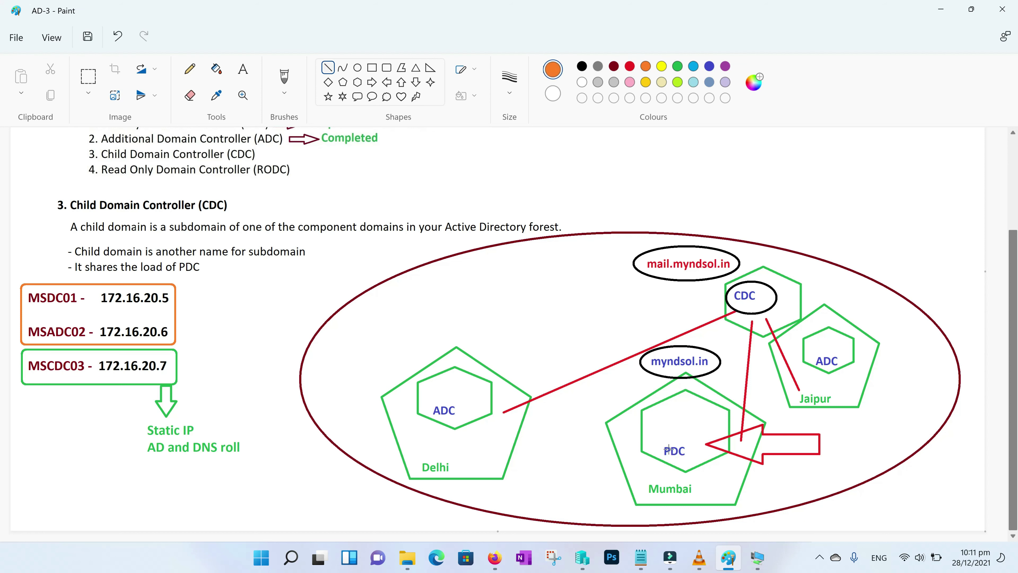
Draw two orange lines connecting the Delhi ADC hexagon to the Mumbai PDC
left_click_drag(681, 440, 464, 396)
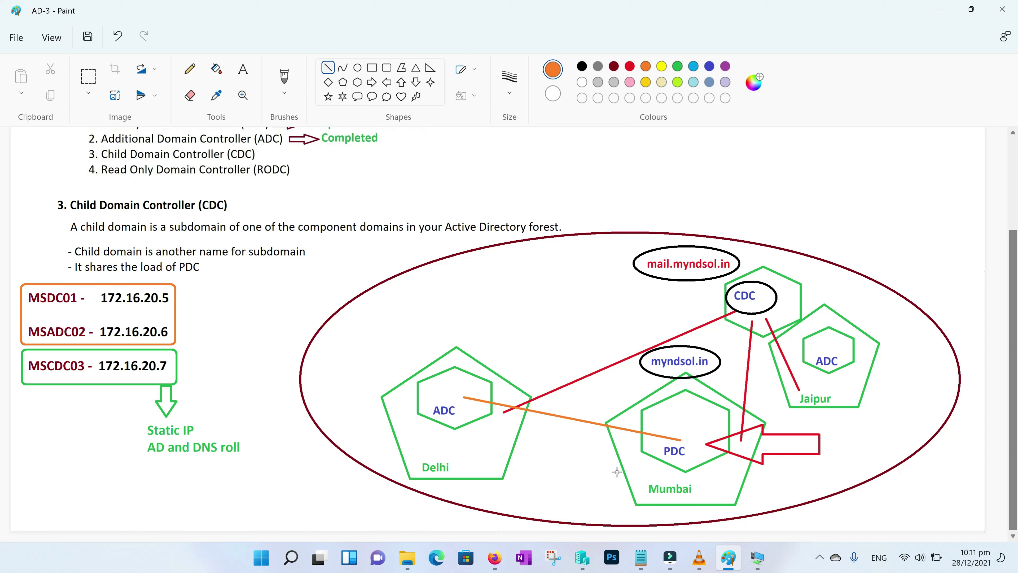
left_click(688, 462)
left_click_drag(452, 421, 676, 461)
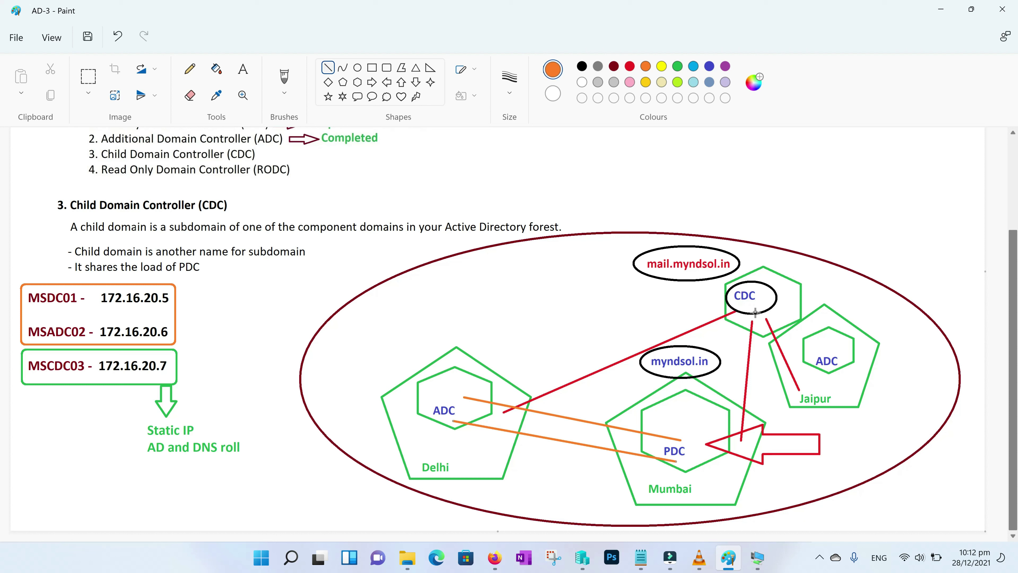
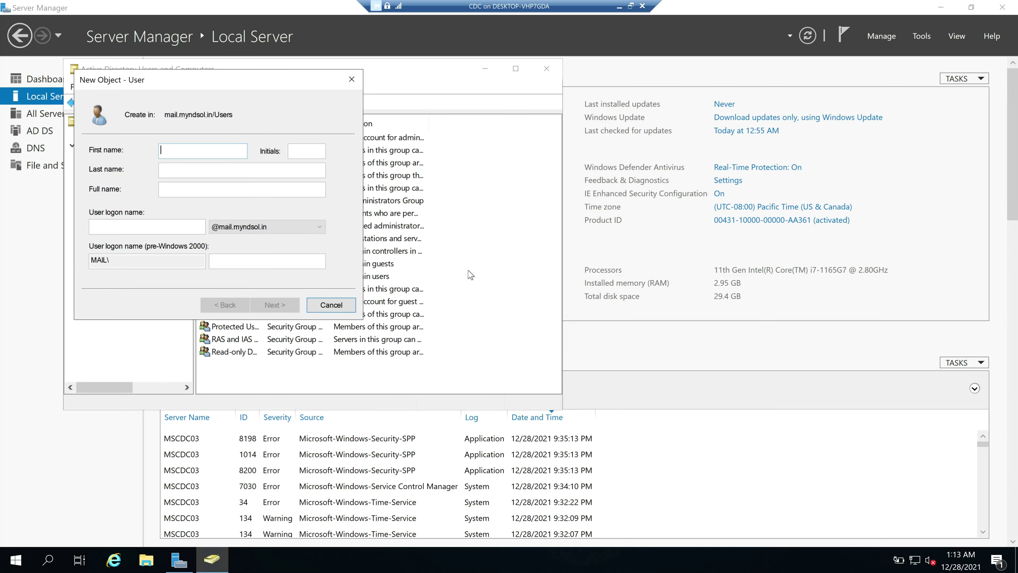
Enter first name PDC, last name User and logon name pd for the new user
type("PDC")
key("Tab")
type("USer")
key("BackSpace")
key("BackSpace")
key("BackSpace")
type("ser")
key("Tab")
key("Tab")
type("pd")
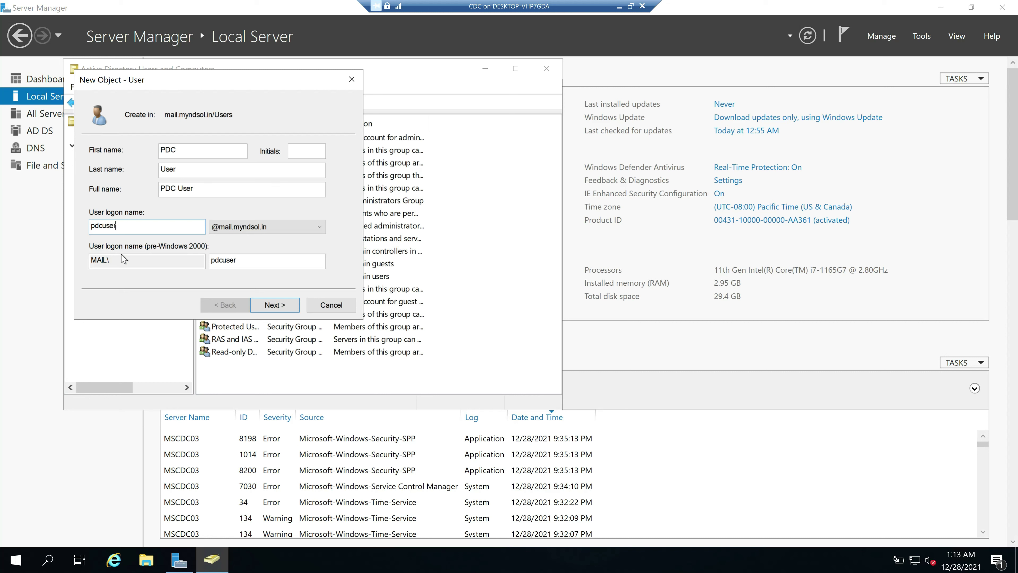
Set the password without a forced change at next logon and finish creating PDC User
left_click(282, 306)
type("••••••••")
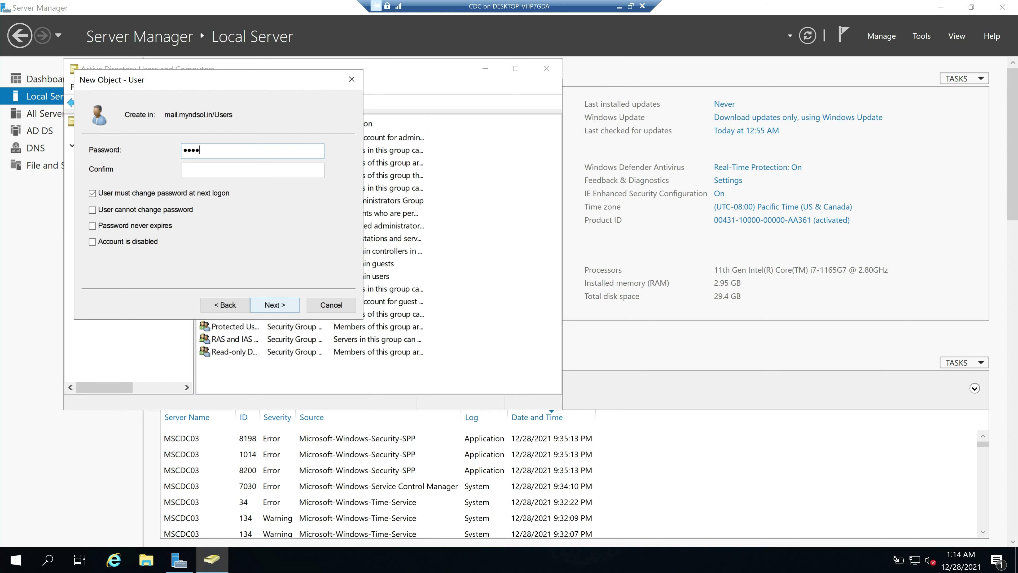
type("••••••••••")
left_click(94, 194)
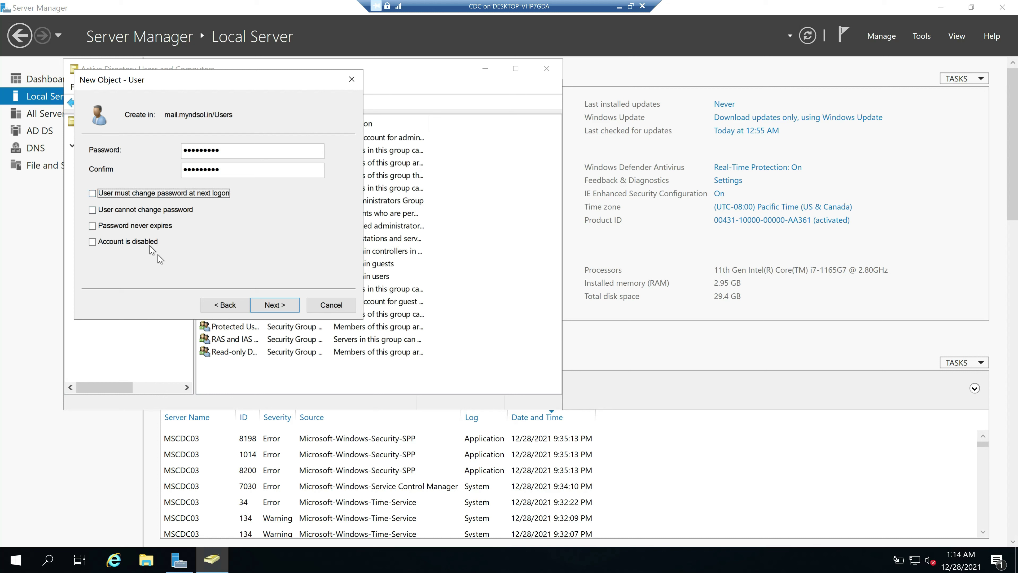
left_click(276, 310)
left_click(281, 311)
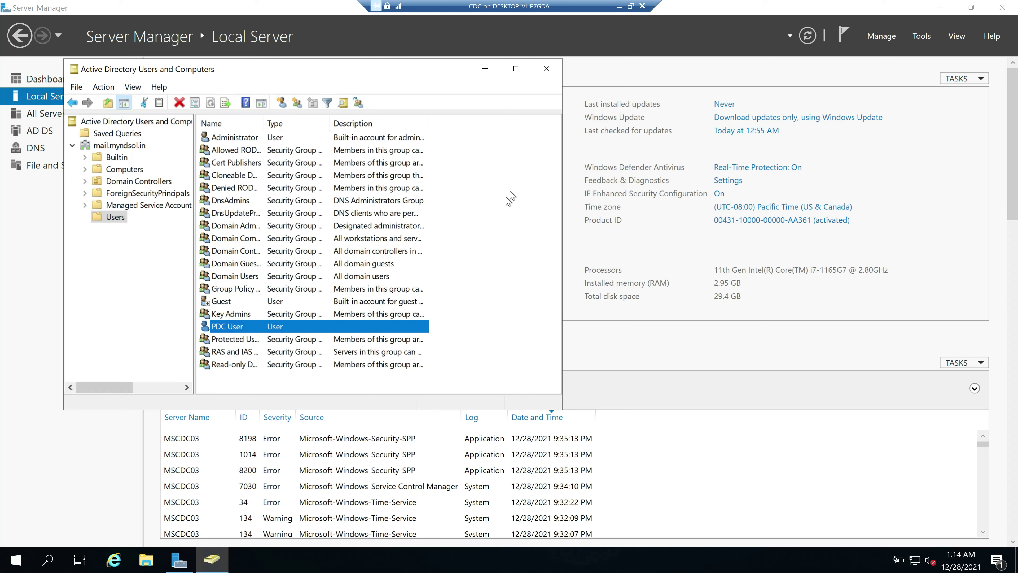
Return to Hyper-V Manager and review the 'Fresh Machine- No Domain' and 'myndsol.in joined machine' checkpoints
left_click(619, 6)
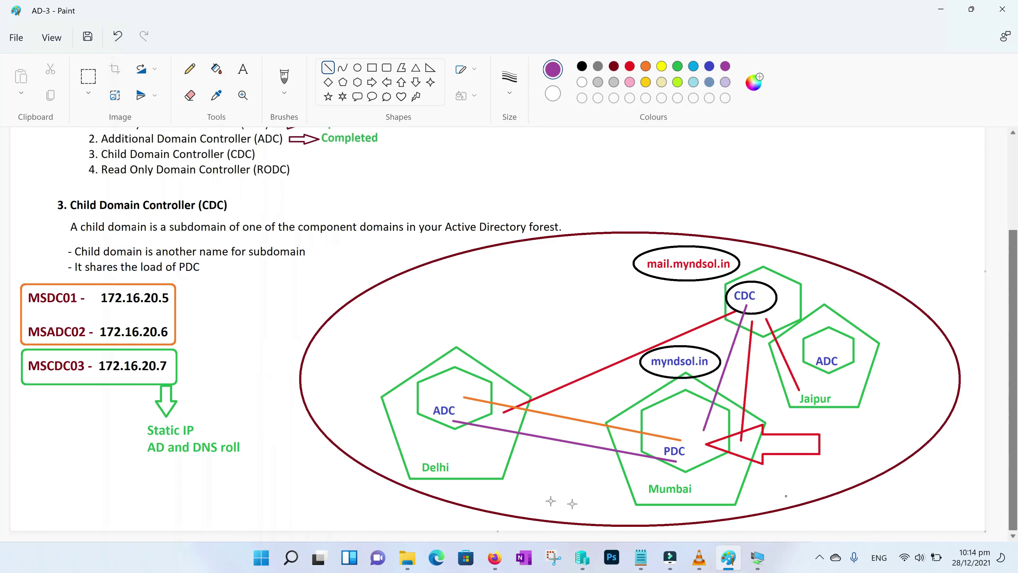
mouse_move(757, 558)
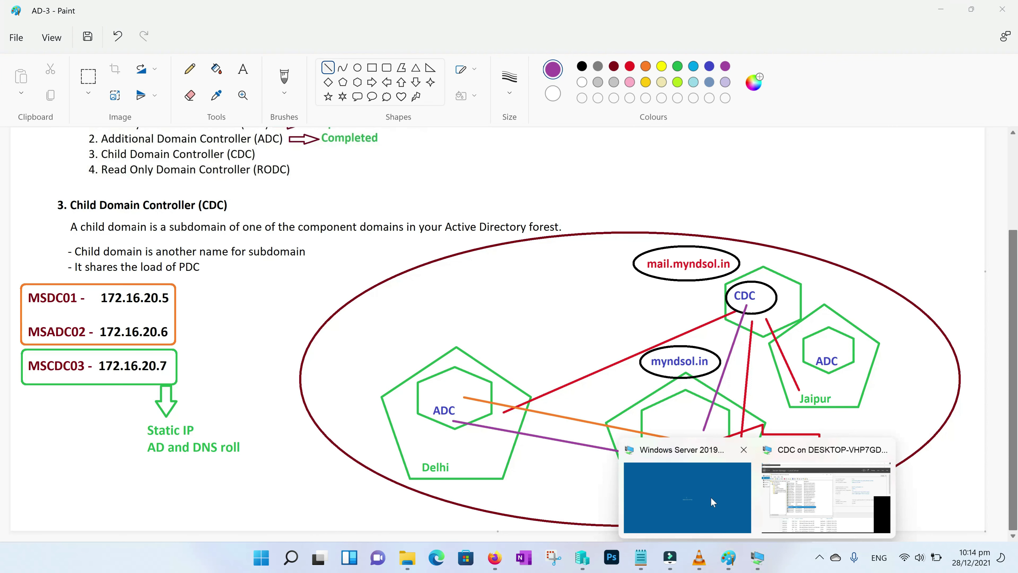
left_click(713, 502)
left_click(620, 6)
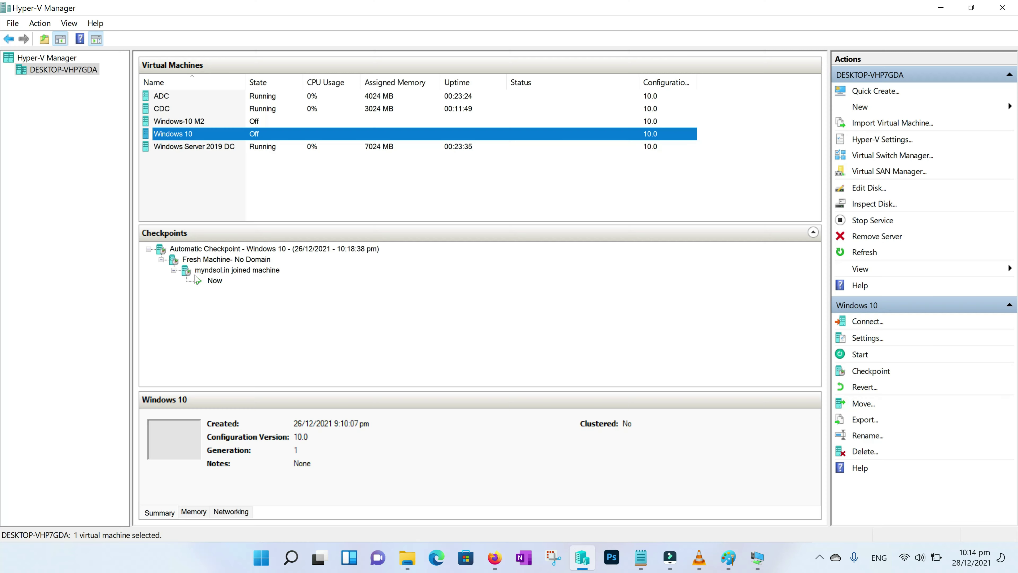
left_click(212, 260)
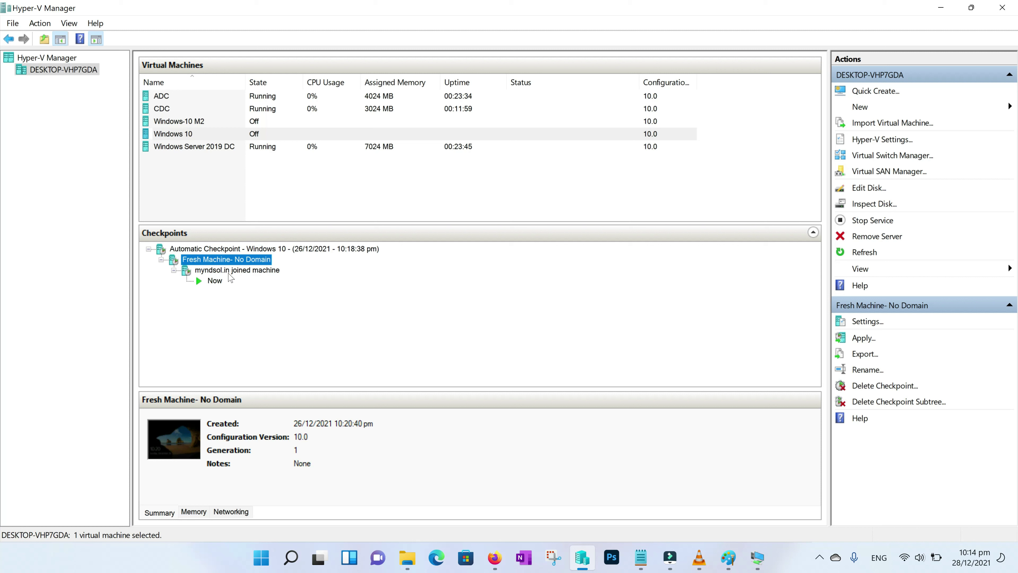
left_click(225, 273)
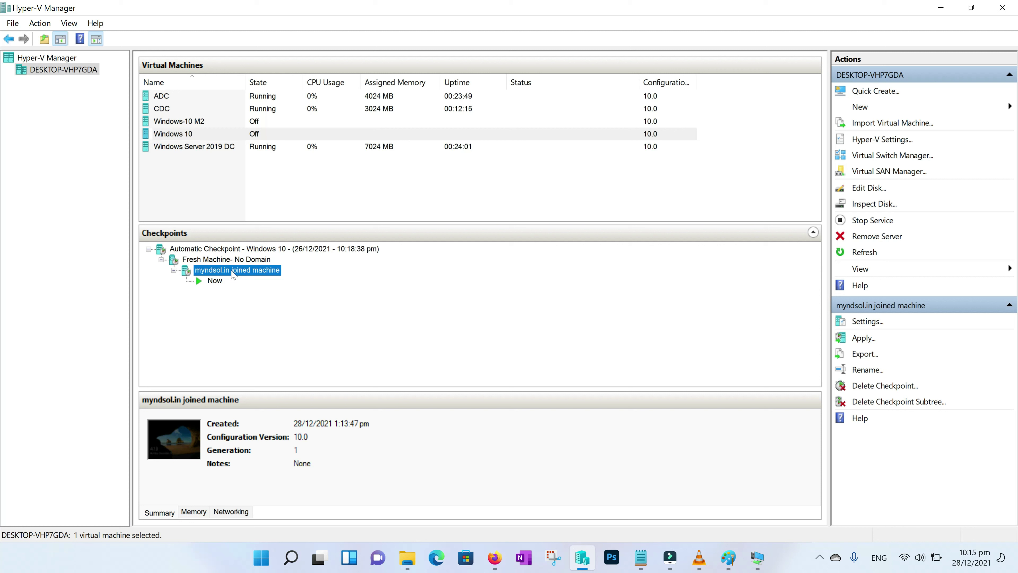
Start the Windows 10 virtual machine from its context menu
right_click(185, 135)
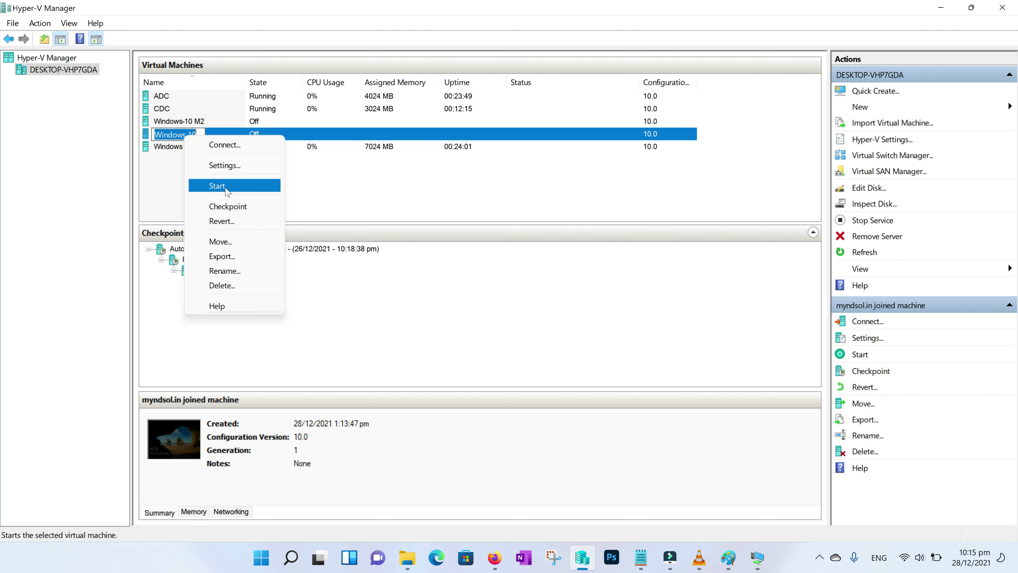
left_click(217, 186)
left_click(189, 166)
Connect to the Windows 10 VM and sign in with the account password
double_click(173, 134)
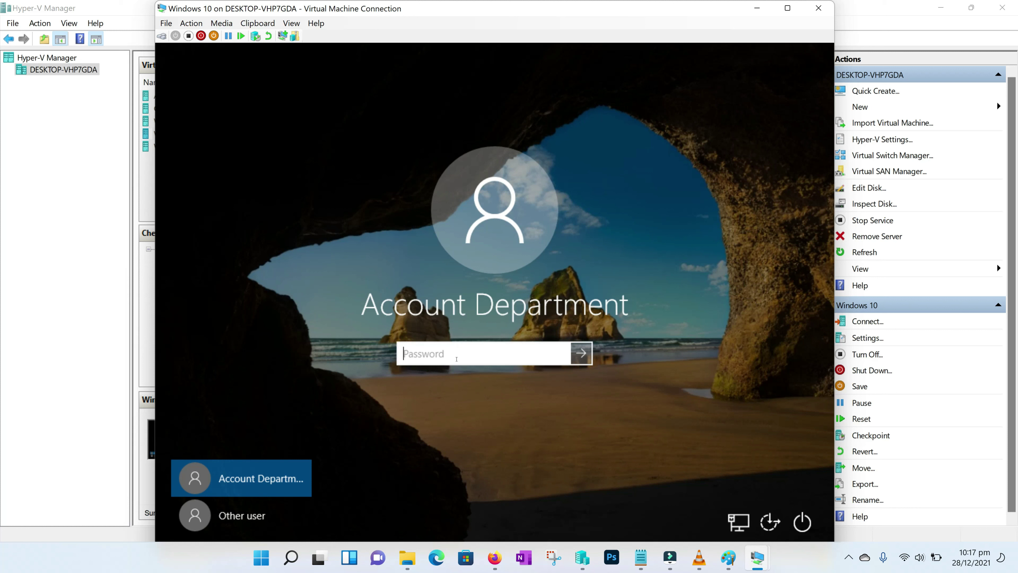
type("•••••••••")
key("Return")
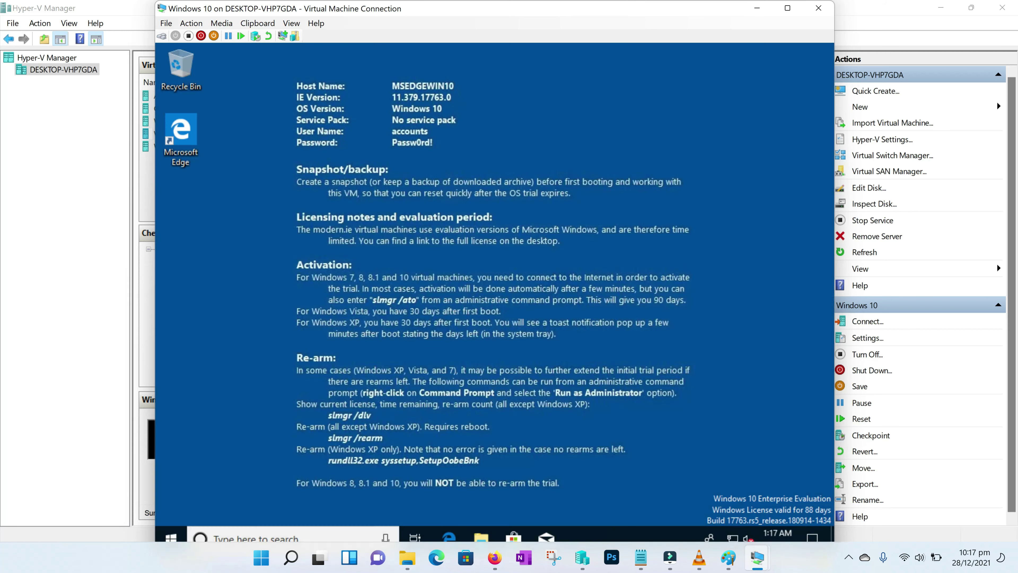
Run ncpa.cpl to open Network Connections in the guest
key("super+r")
type("ncpa.cpl")
key("Return")
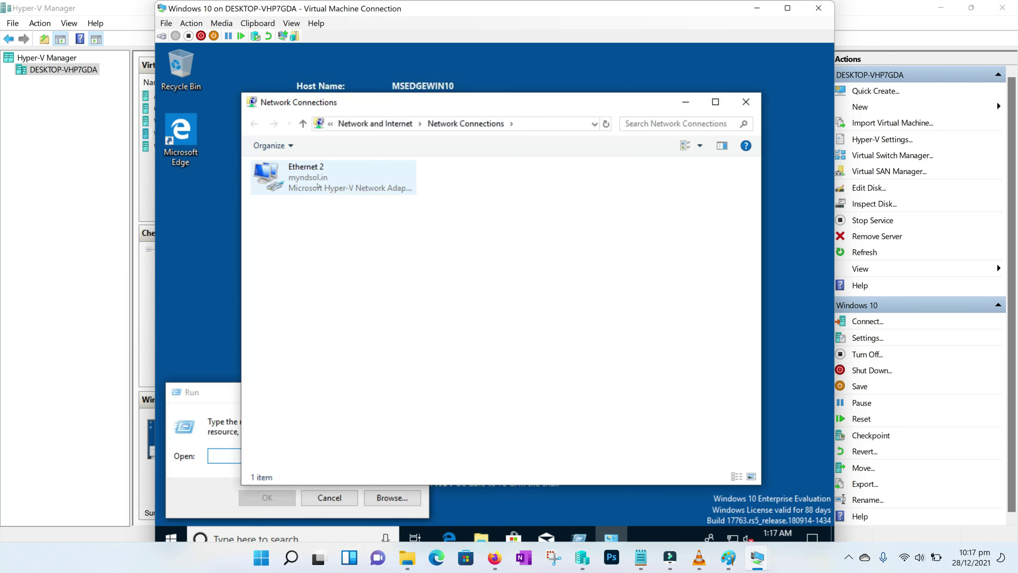
Open the Ethernet 2 adapter properties, authorising with the administrator credentials
left_click(313, 180)
double_click(313, 180)
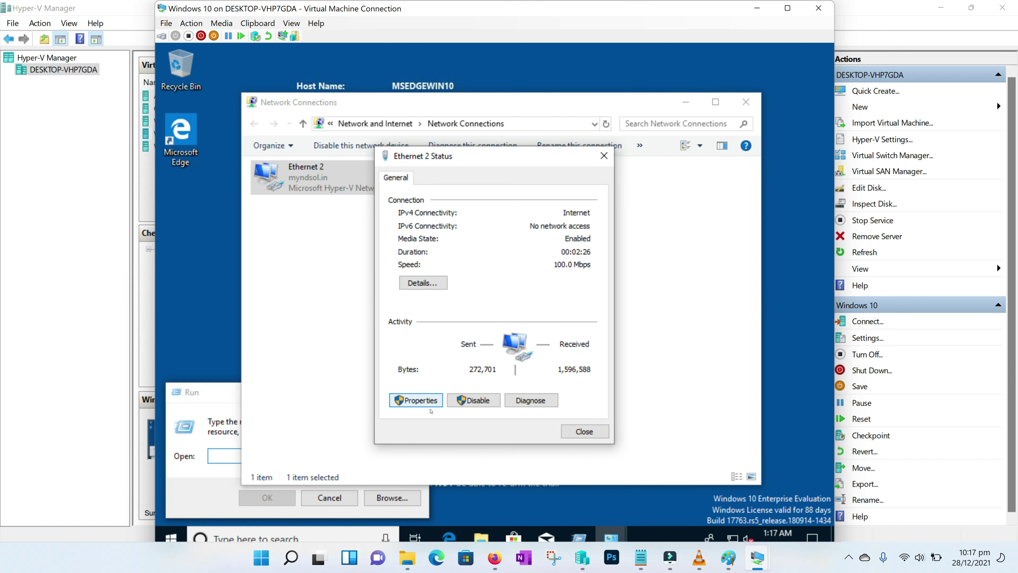
left_click(425, 402)
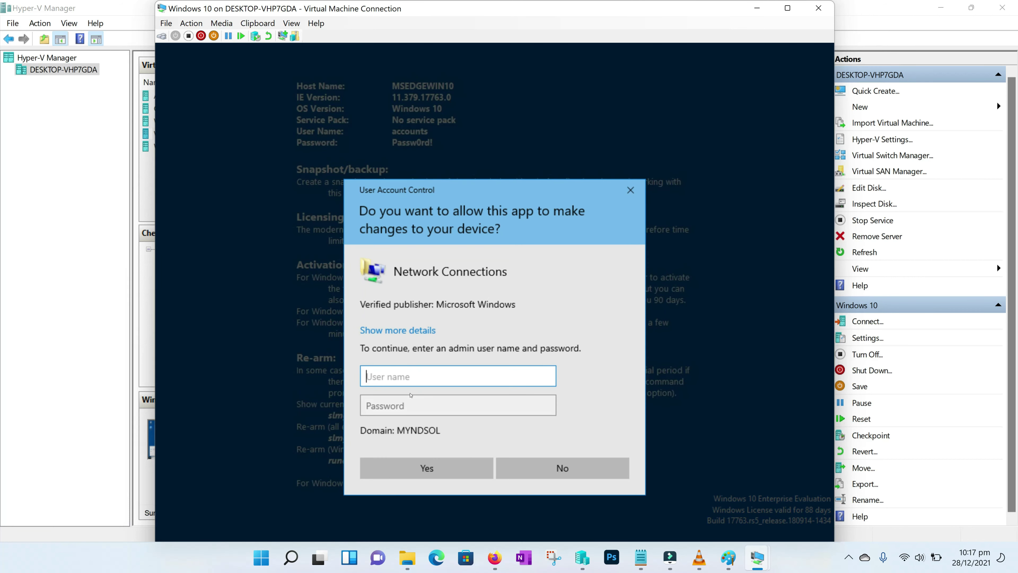
type("administrator")
key("Tab")
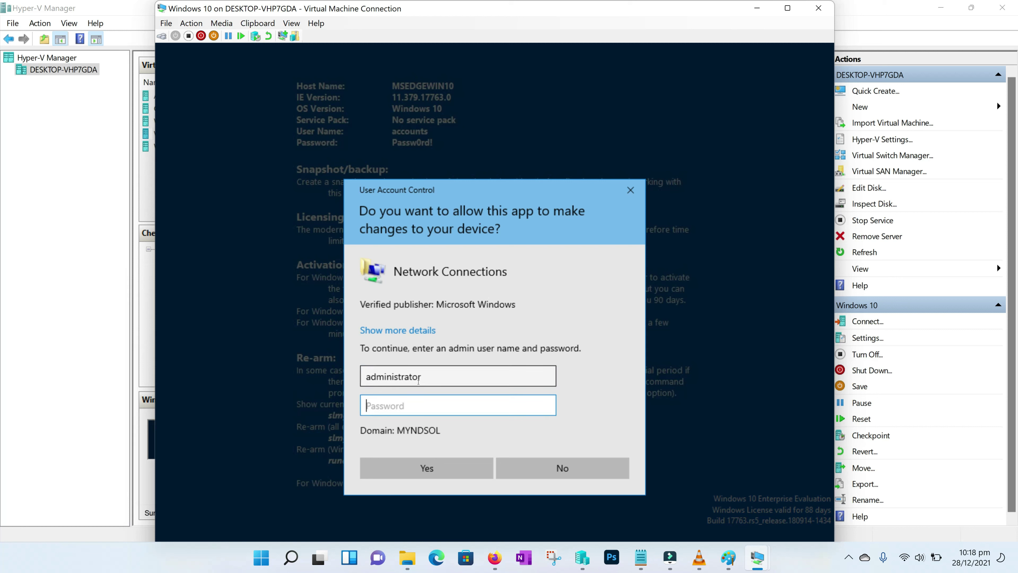
type("**********")
key("Return")
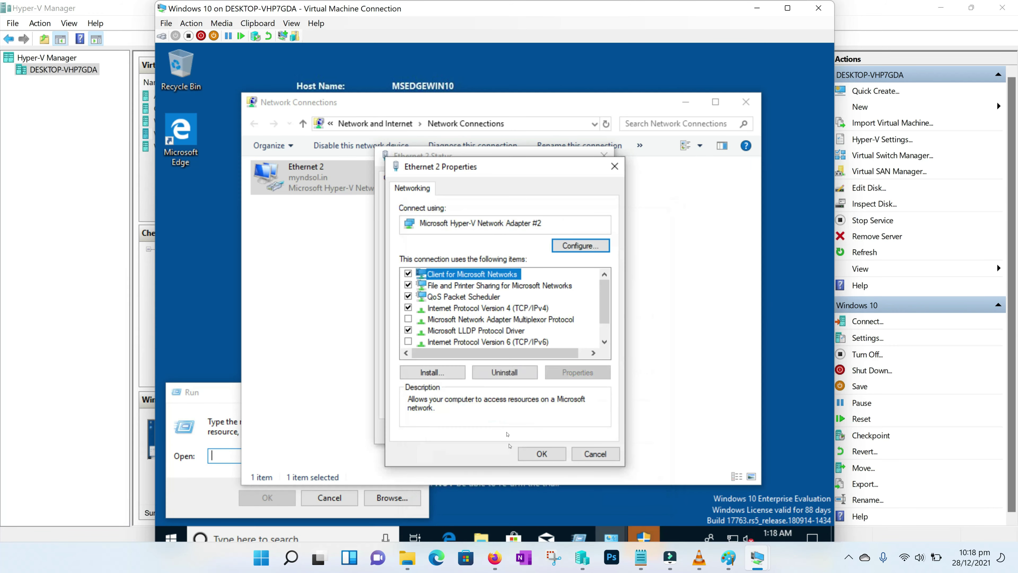
In the IPv4 advanced DNS settings, add 172.16.20.7 to the DNS server list
double_click(502, 308)
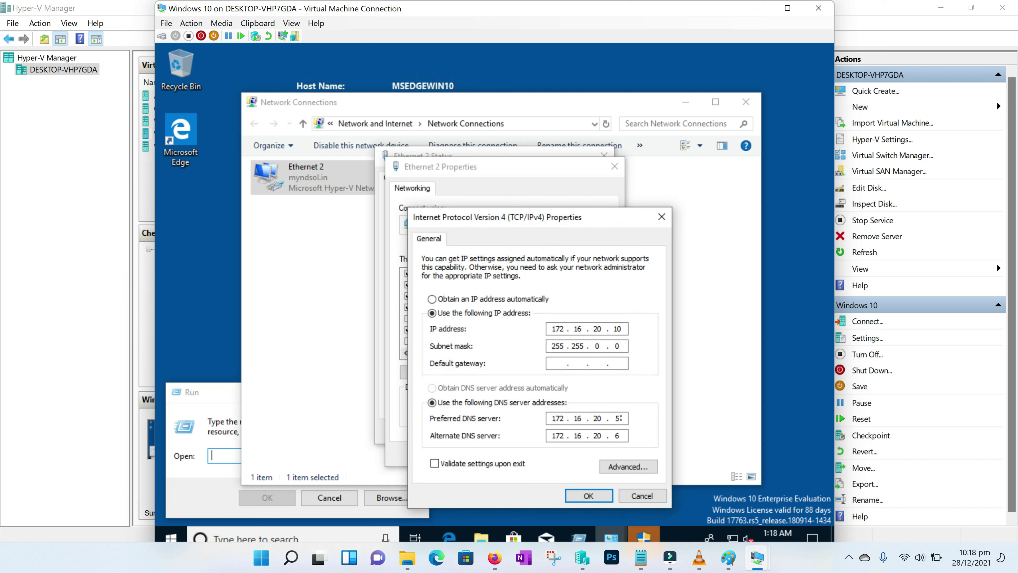
left_click_drag(624, 418, 613, 424)
left_click(621, 435)
left_click(636, 473)
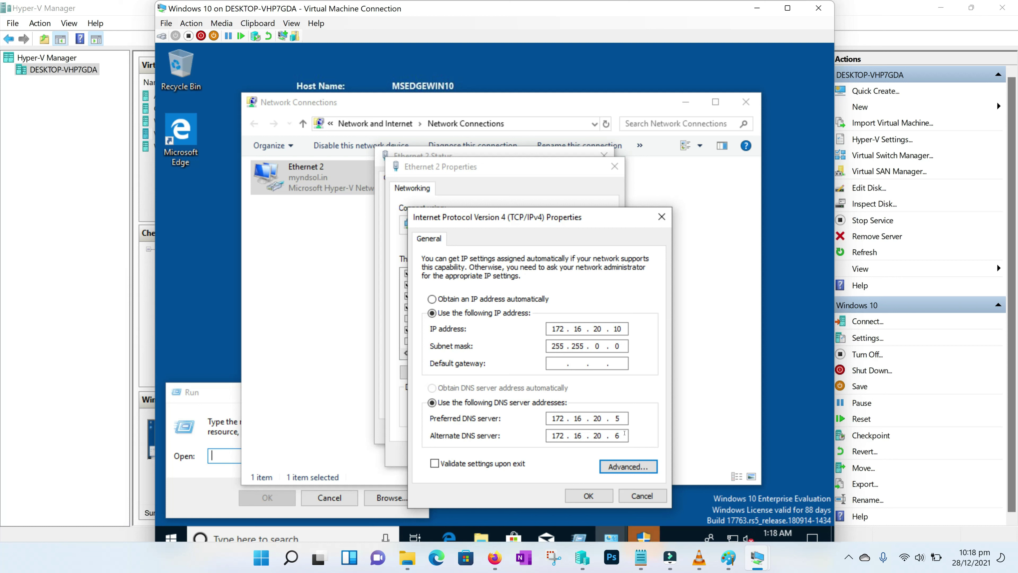
left_click(625, 461)
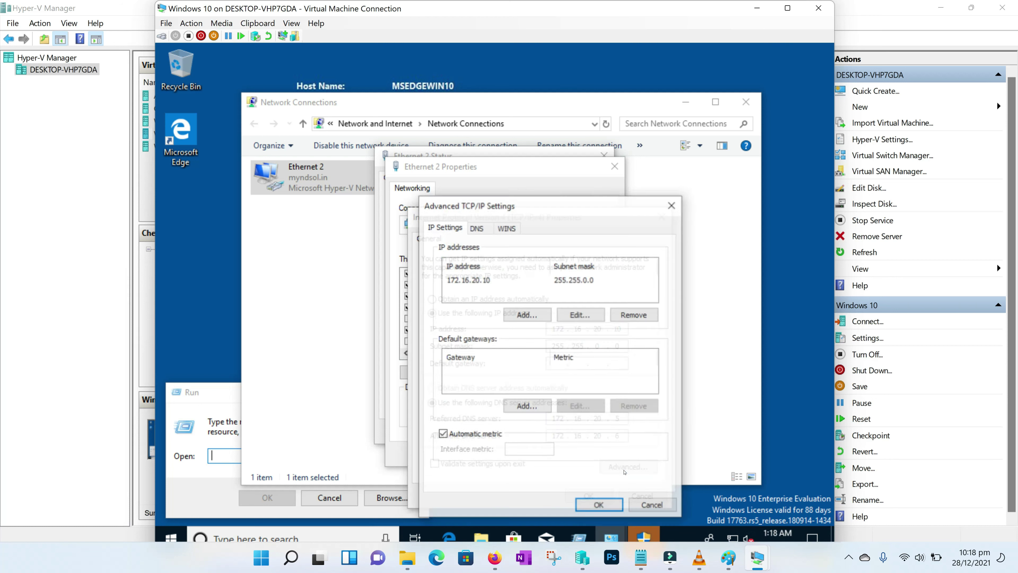
left_click(478, 227)
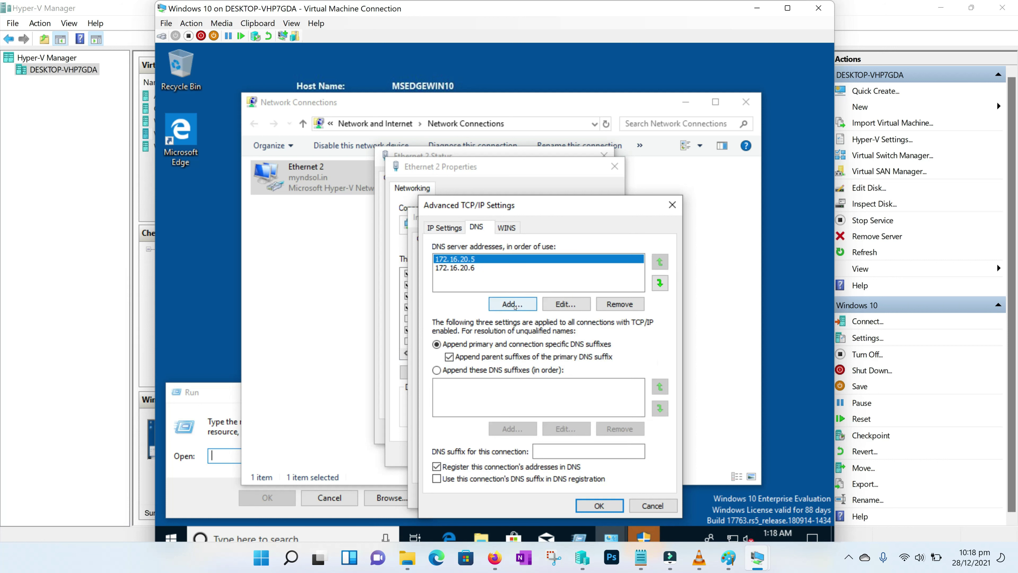
left_click(515, 305)
type("172.16.20.7")
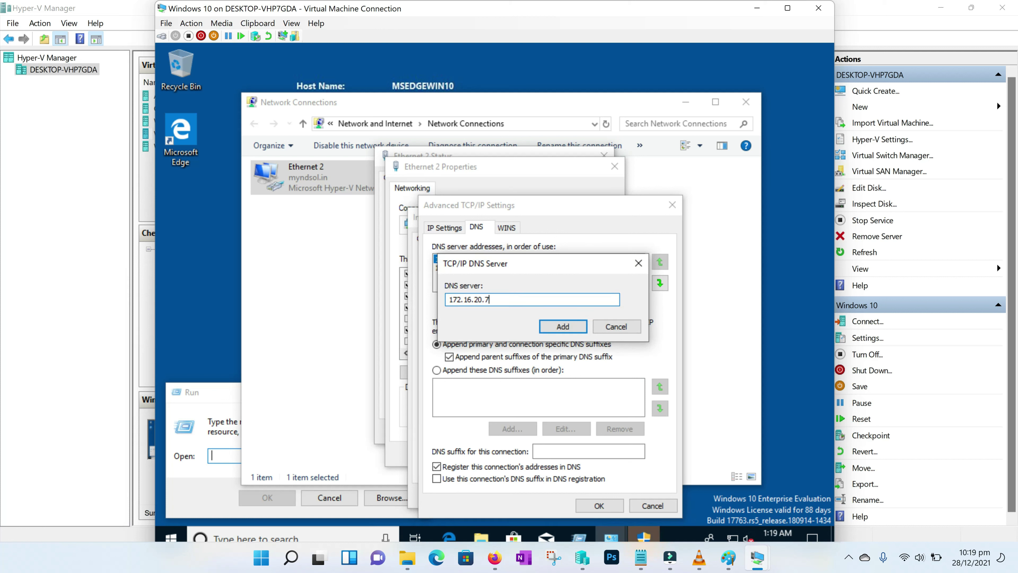
left_click(550, 327)
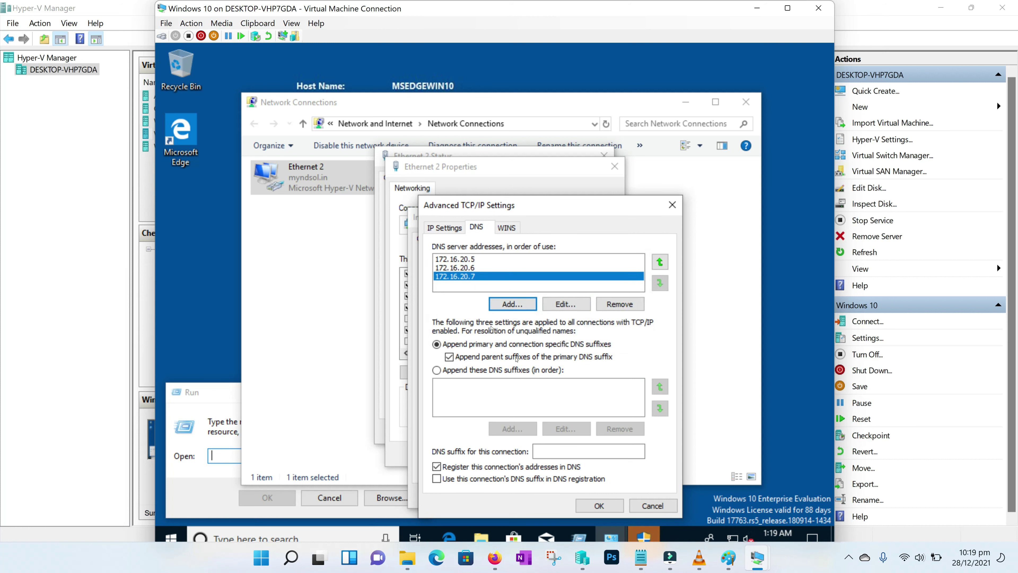
Confirm all adapter dialogs, close the network windows, and bring up the Start menu account options
left_click(593, 504)
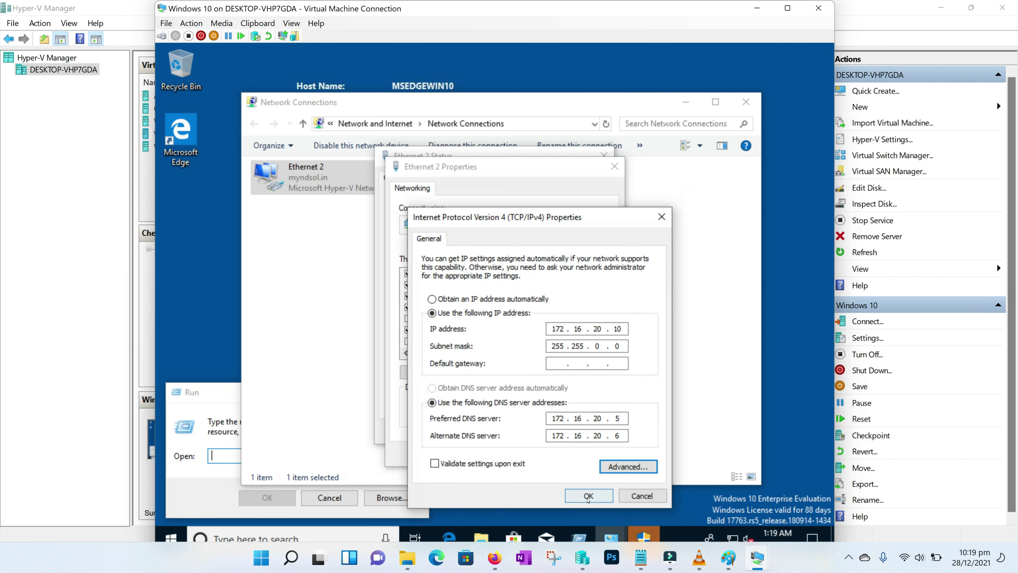
left_click(588, 497)
left_click(541, 453)
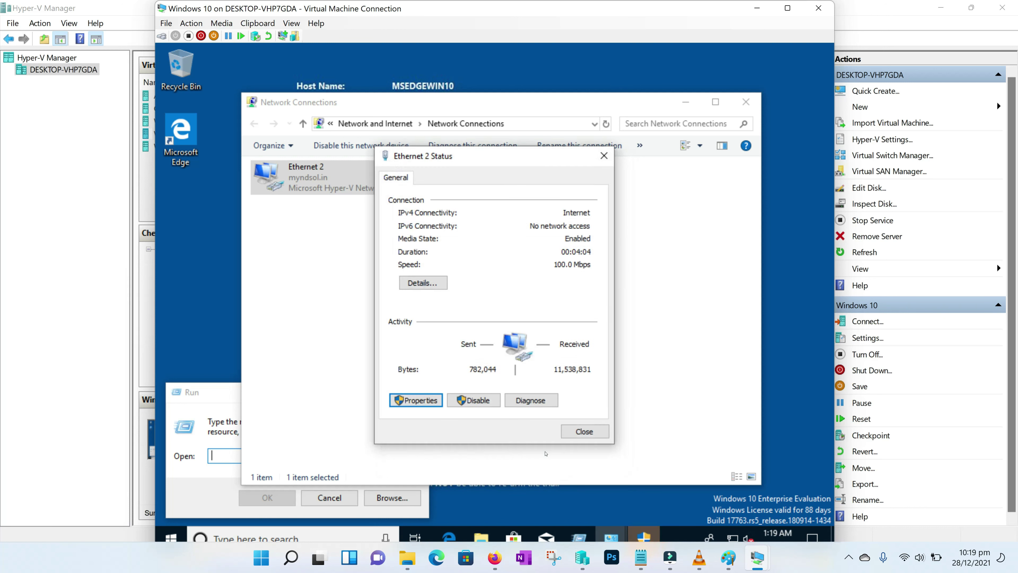
left_click(589, 433)
left_click(745, 103)
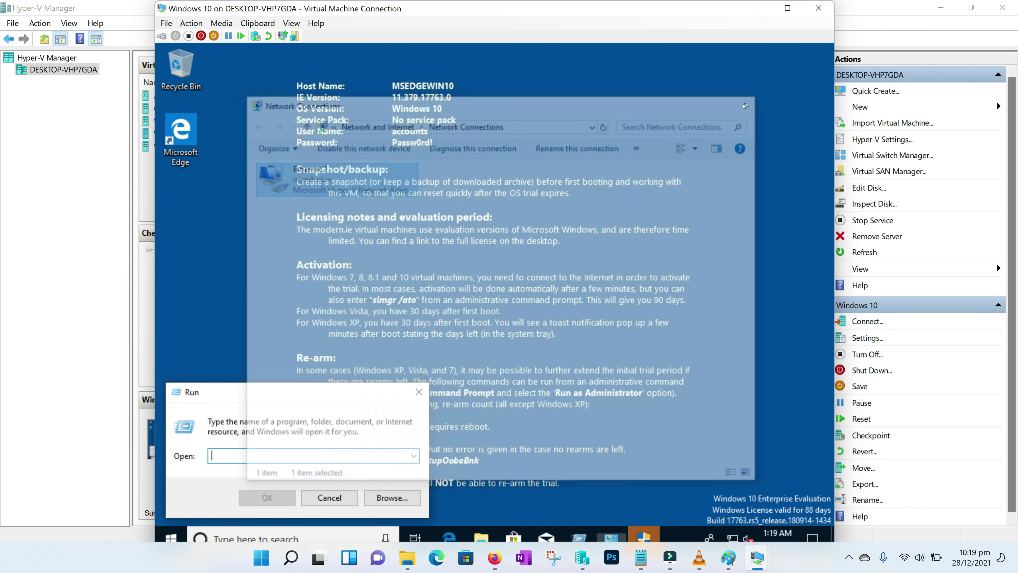
left_click(171, 538)
left_click(171, 382)
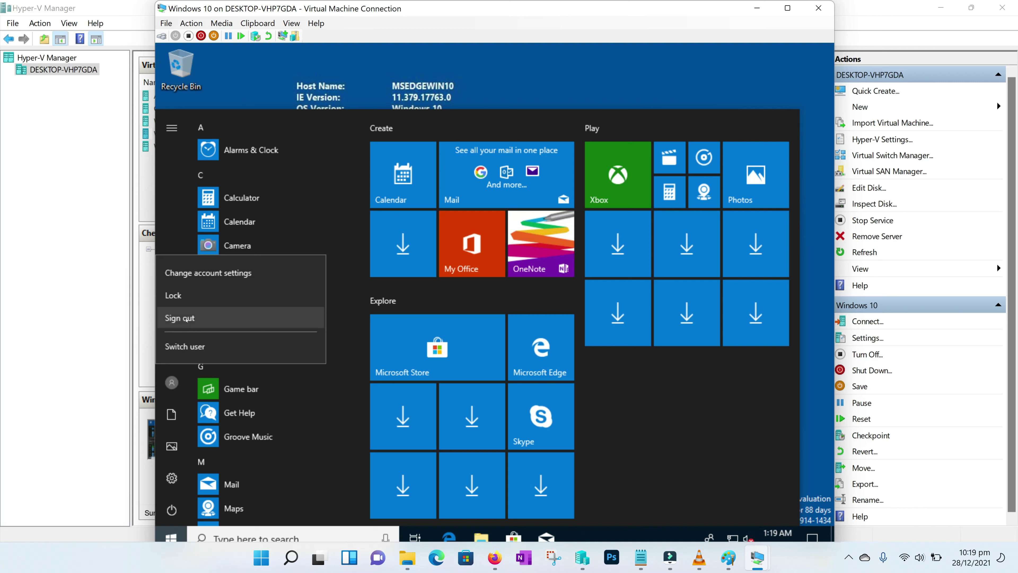
Sign out, then sign in as Other user with the CDC domain account and its password
left_click(186, 319)
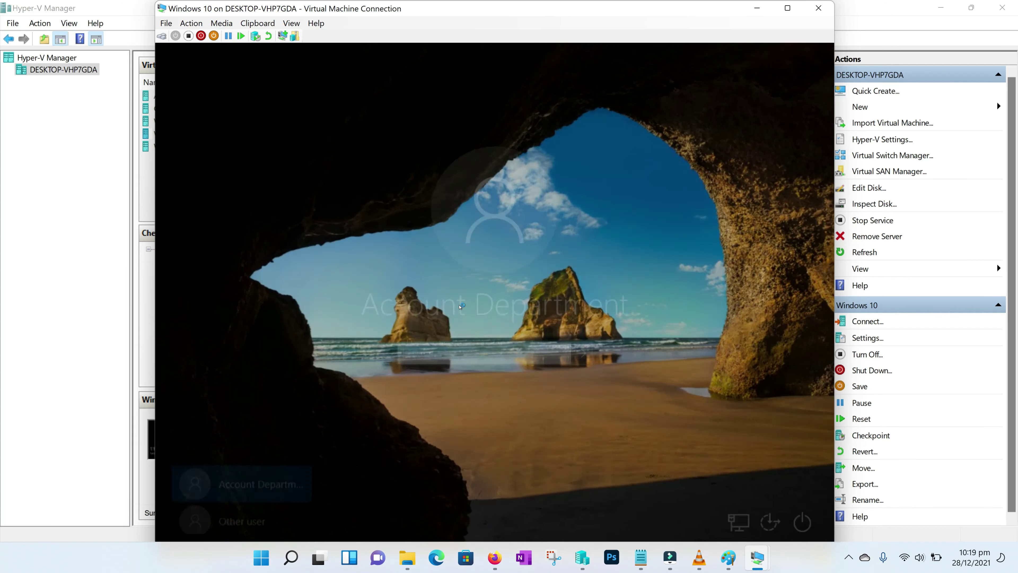
left_click(238, 517)
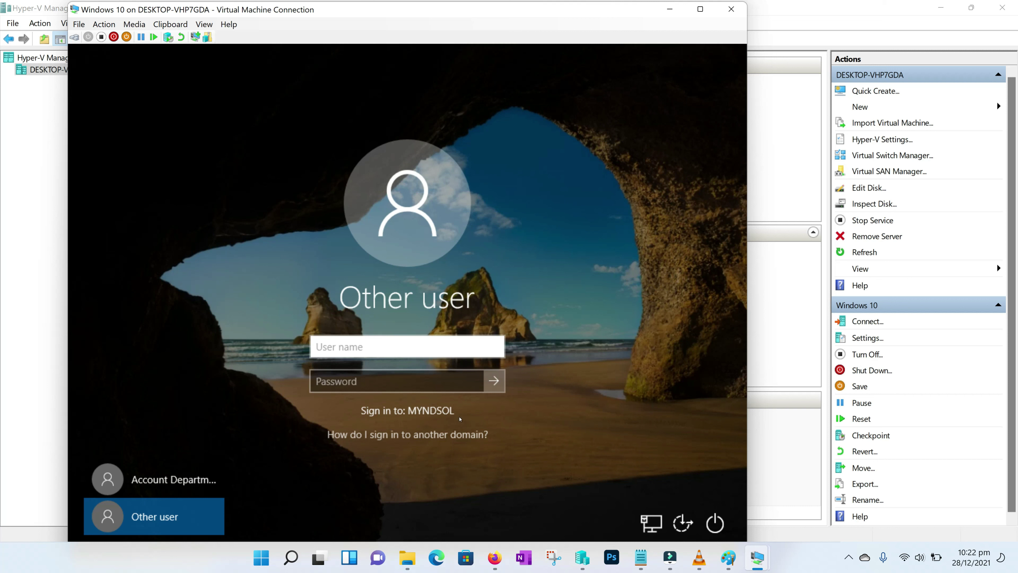
left_click(373, 345)
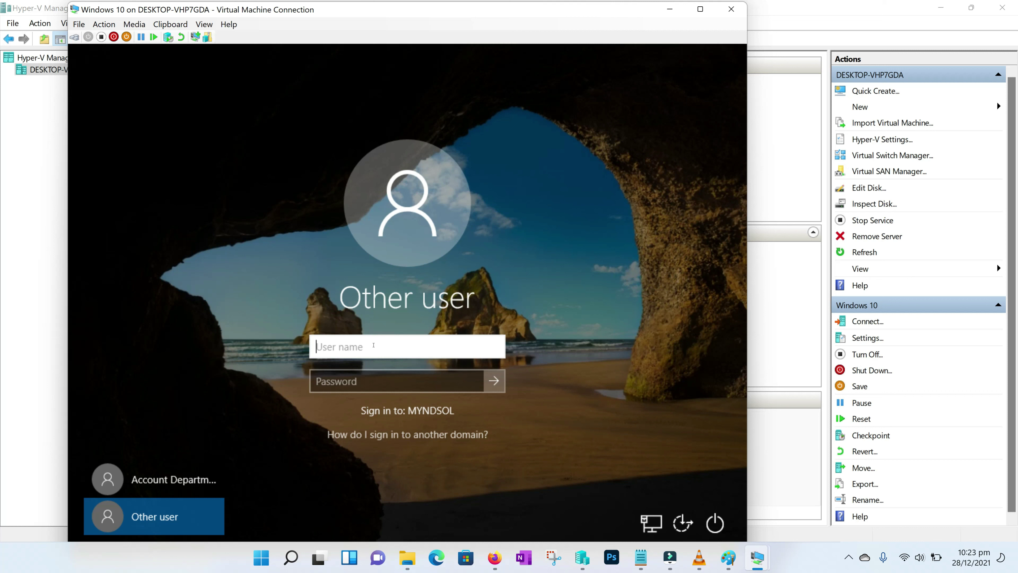
key("Tab")
type("Psw0rd")
key("Return")
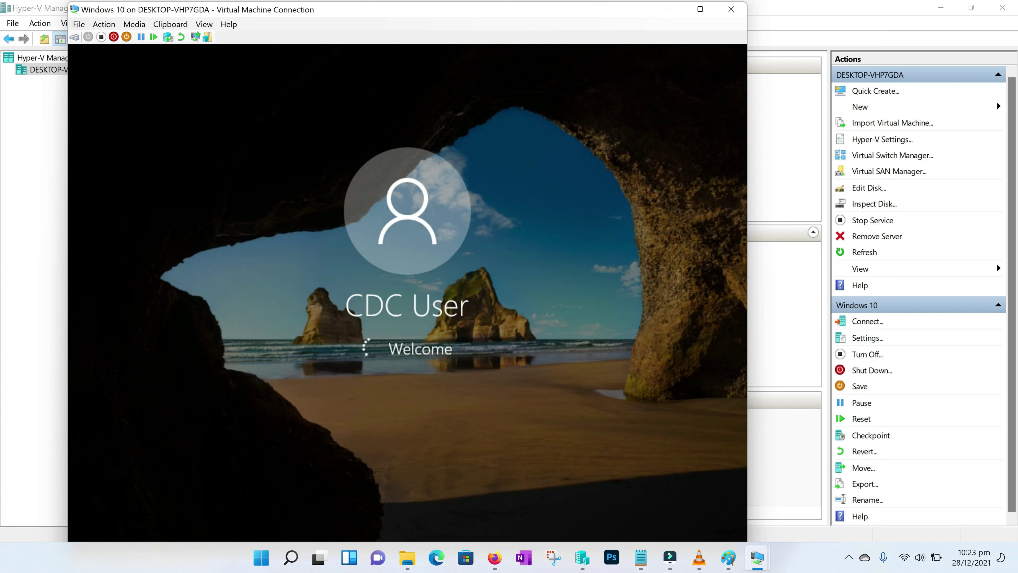
left_click_drag(379, 10, 453, 12)
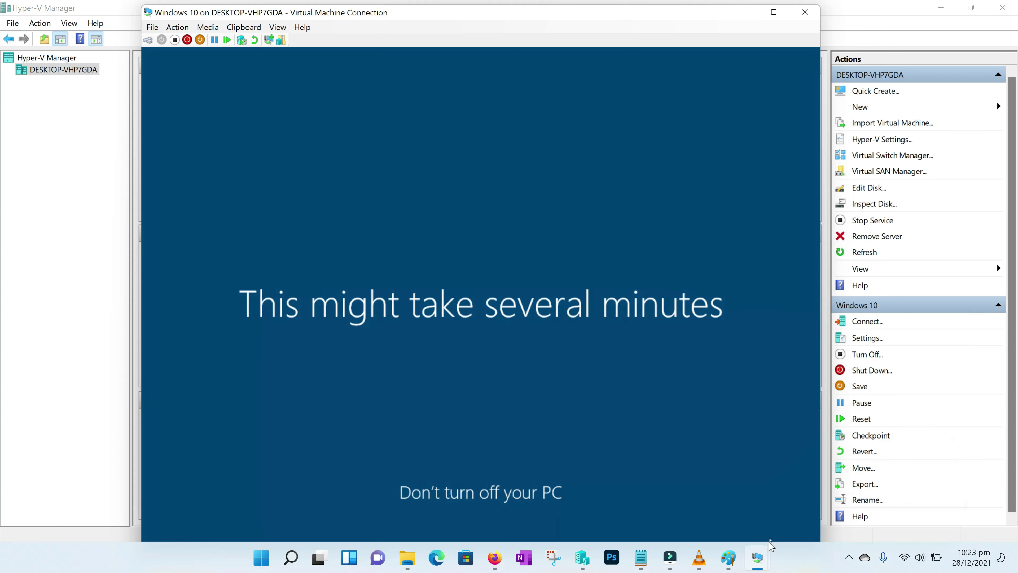
Check the CDC server's session, then minimize it and the Windows 10 guest window
mouse_move(763, 557)
left_click(775, 498)
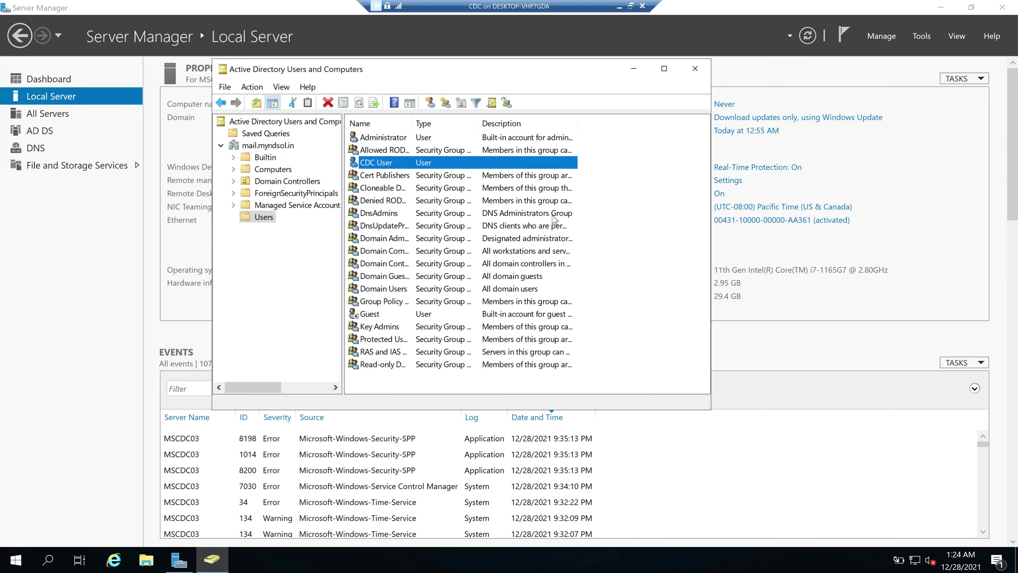
left_click(634, 223)
left_click(620, 6)
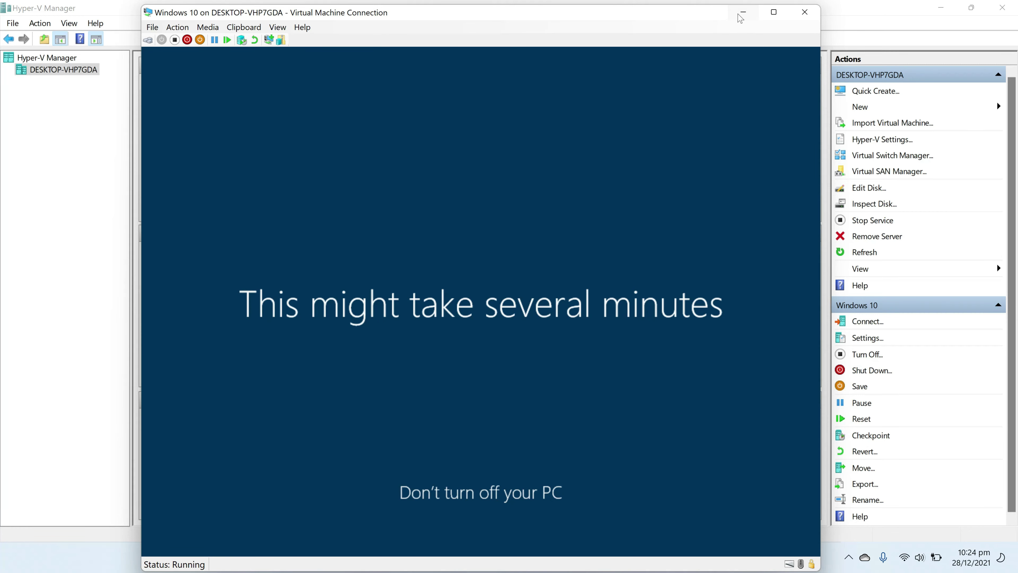
left_click(743, 12)
On the Windows Server 2019 DC, run dsa.msc and list the myndsol.in Users container
mouse_move(757, 559)
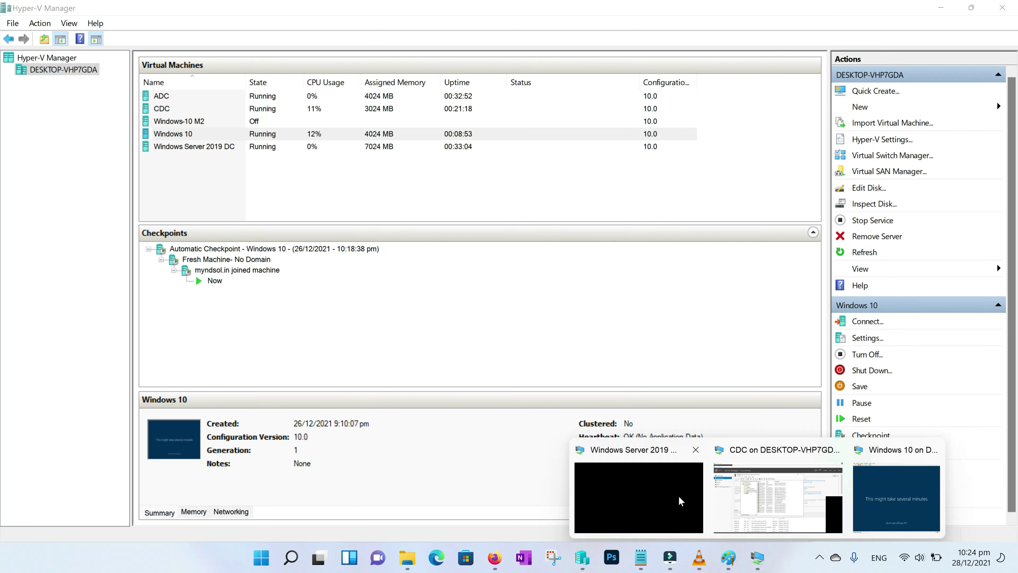
left_click(624, 493)
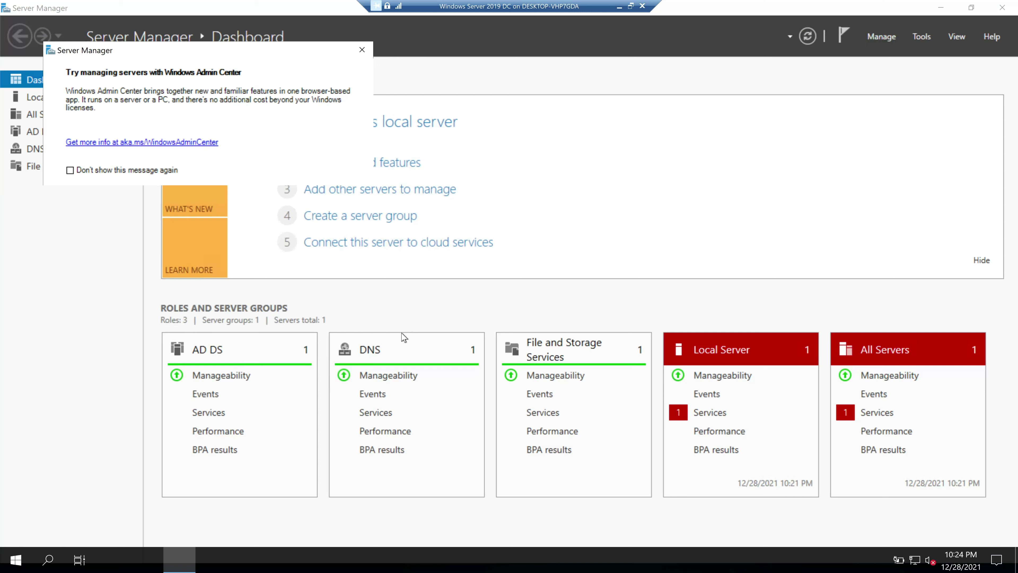
key("super+r")
type("dsa")
key("Down")
key("Return")
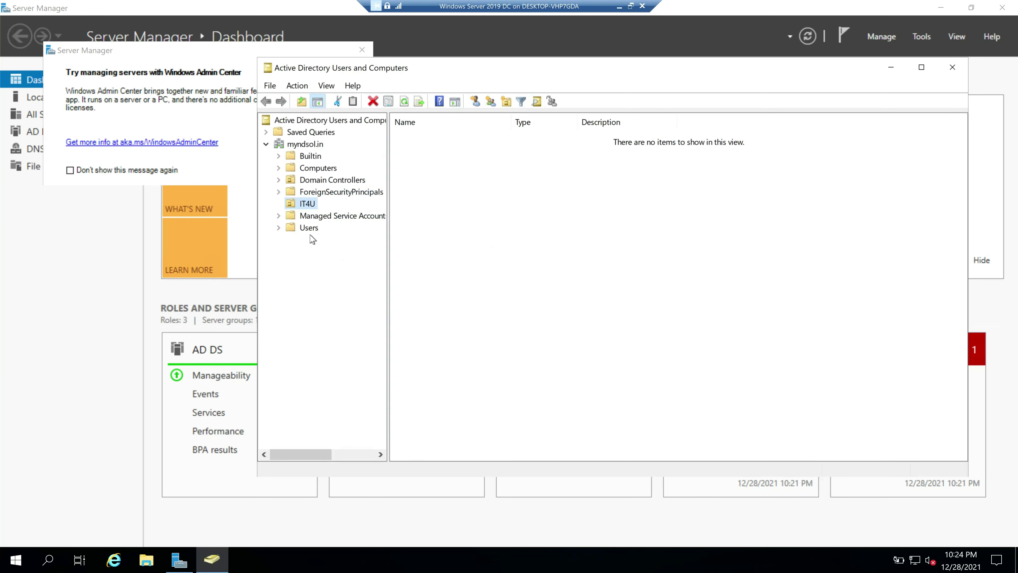
left_click(308, 228)
left_click(427, 228)
key("c")
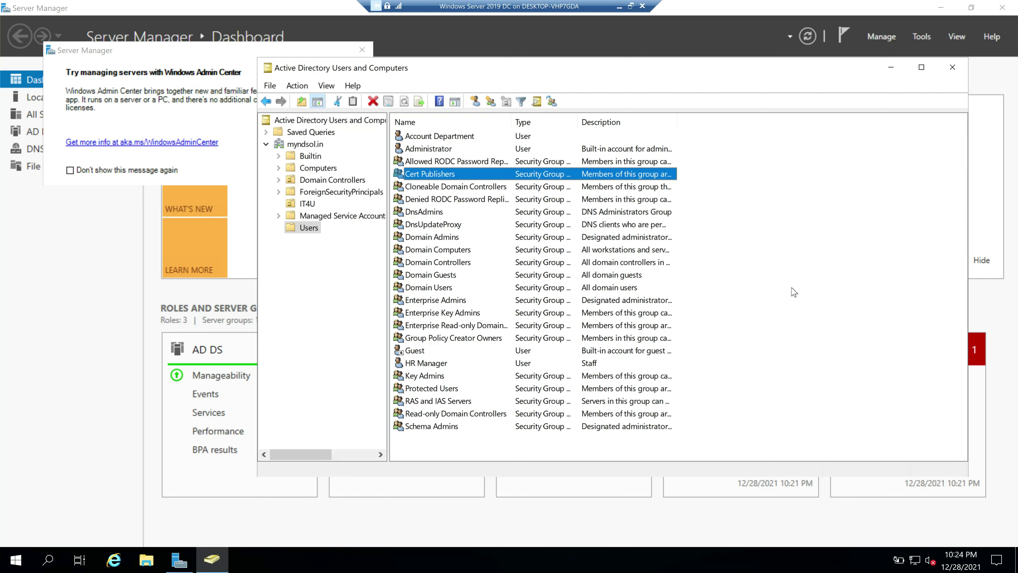
View the AD-3 diagram in Paint, then return to the DC's directory root
left_click(619, 6)
left_click(728, 557)
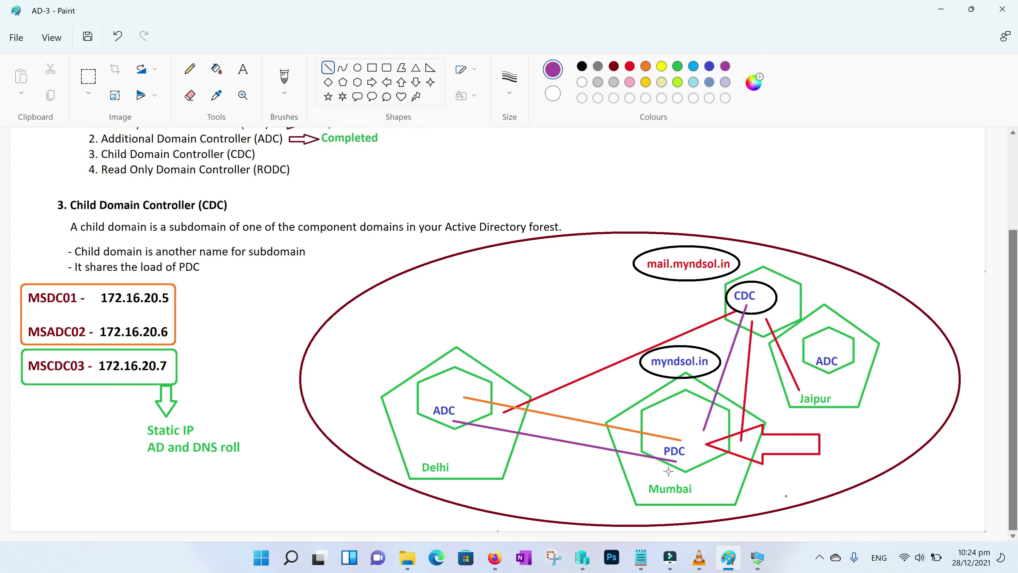
left_click(755, 559)
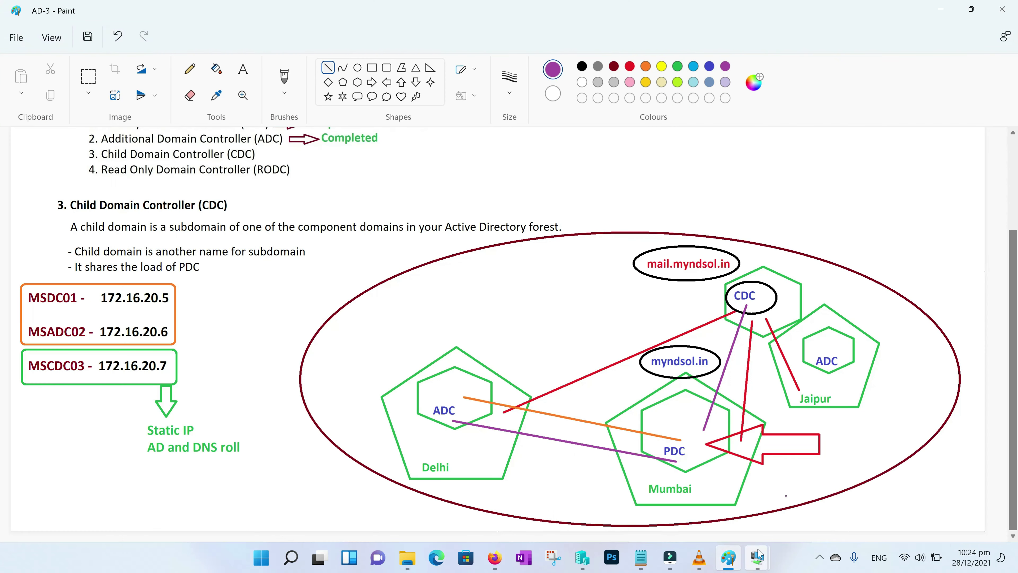
mouse_move(758, 555)
left_click(660, 489)
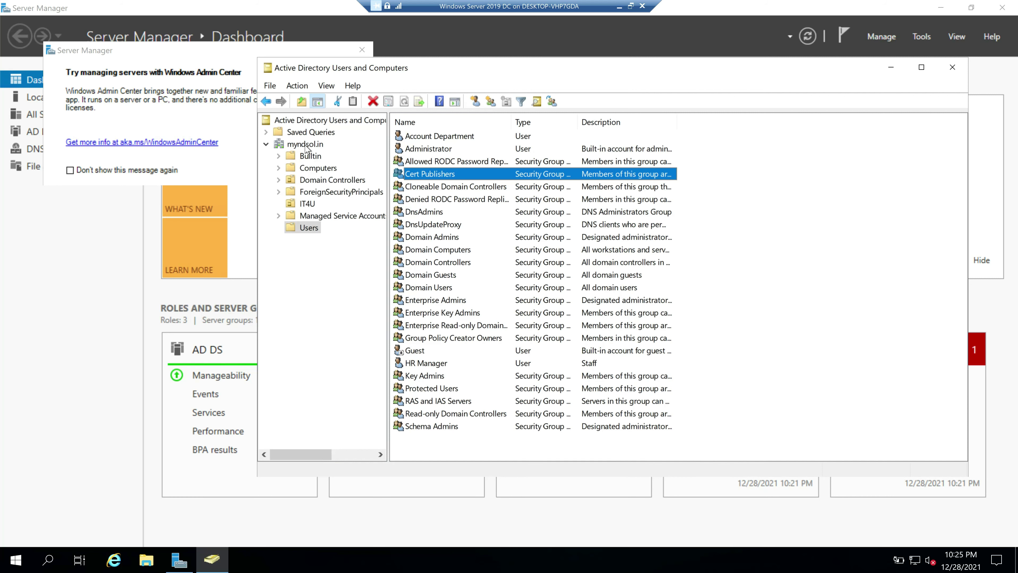
left_click(320, 120)
right_click(320, 121)
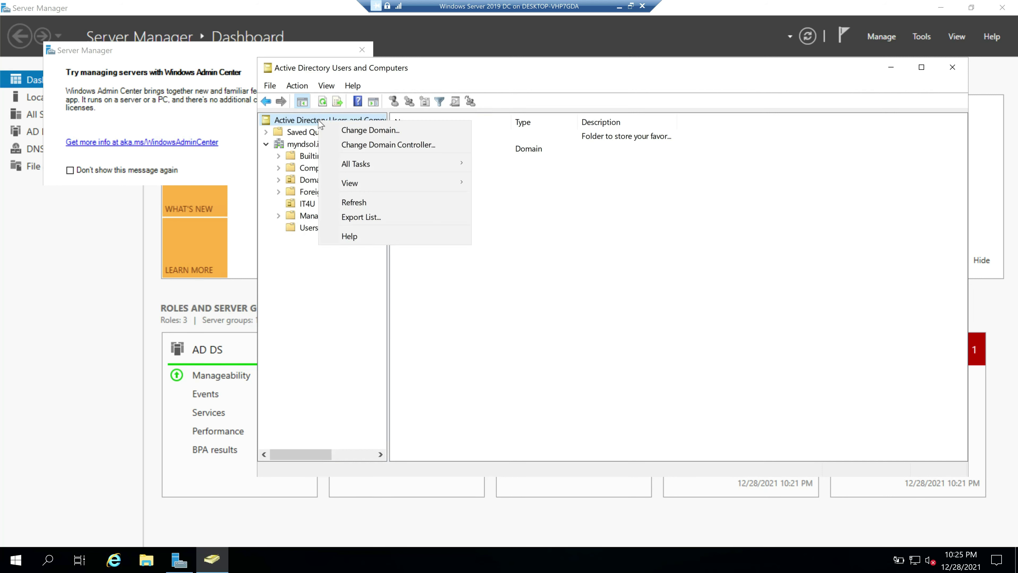
left_click(366, 132)
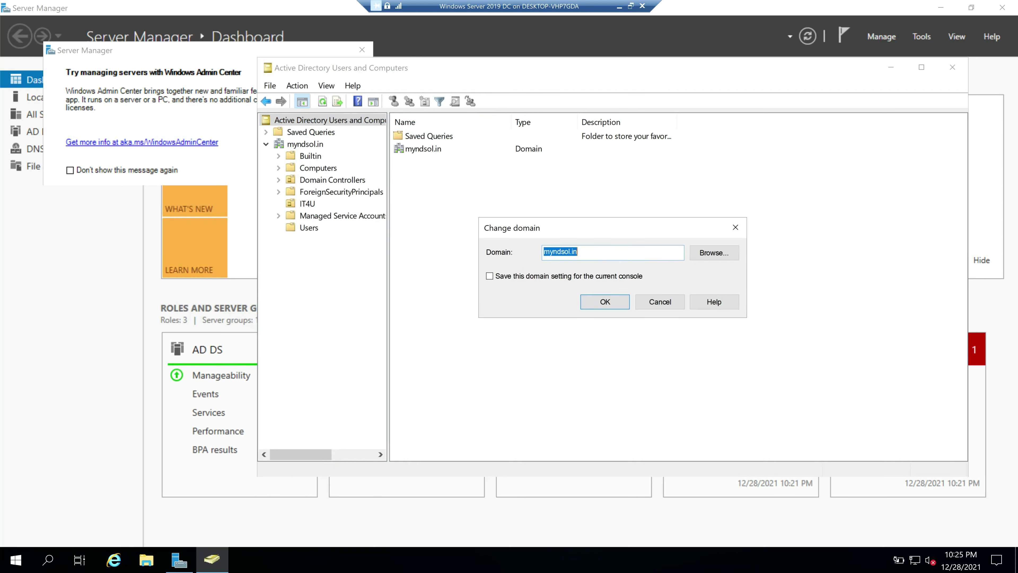
key("Home")
type("mail.")
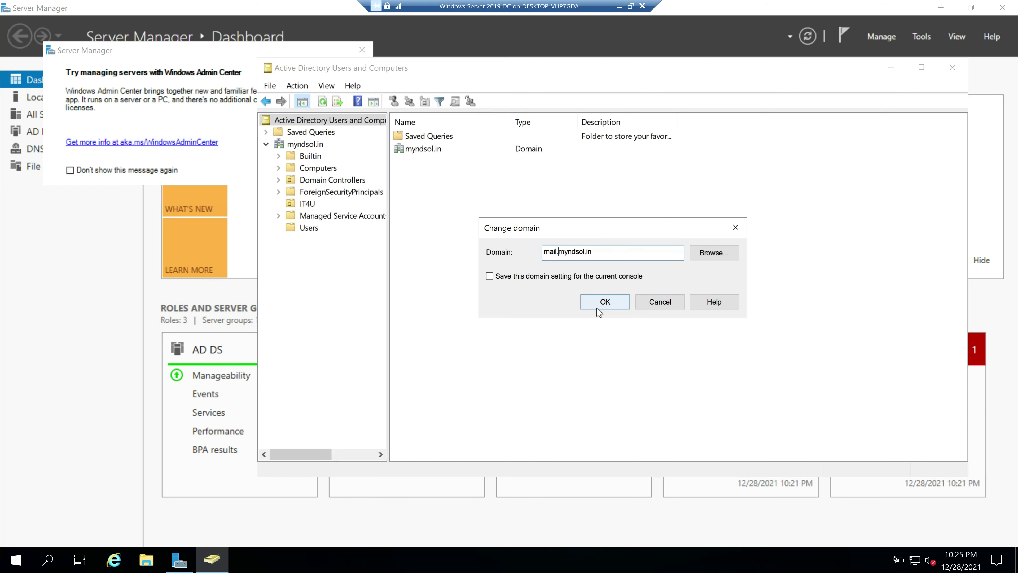
left_click(604, 303)
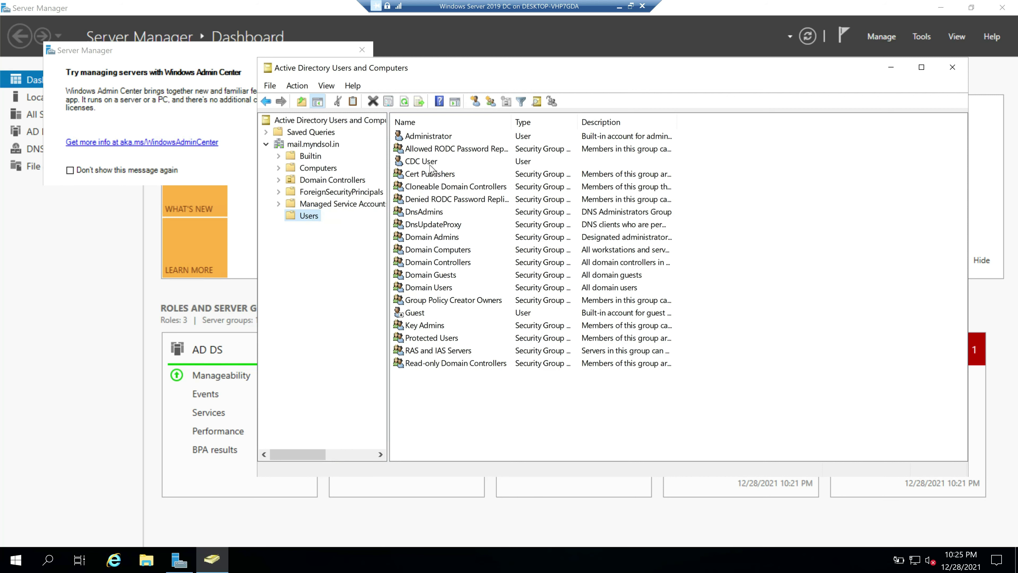
left_click(421, 162)
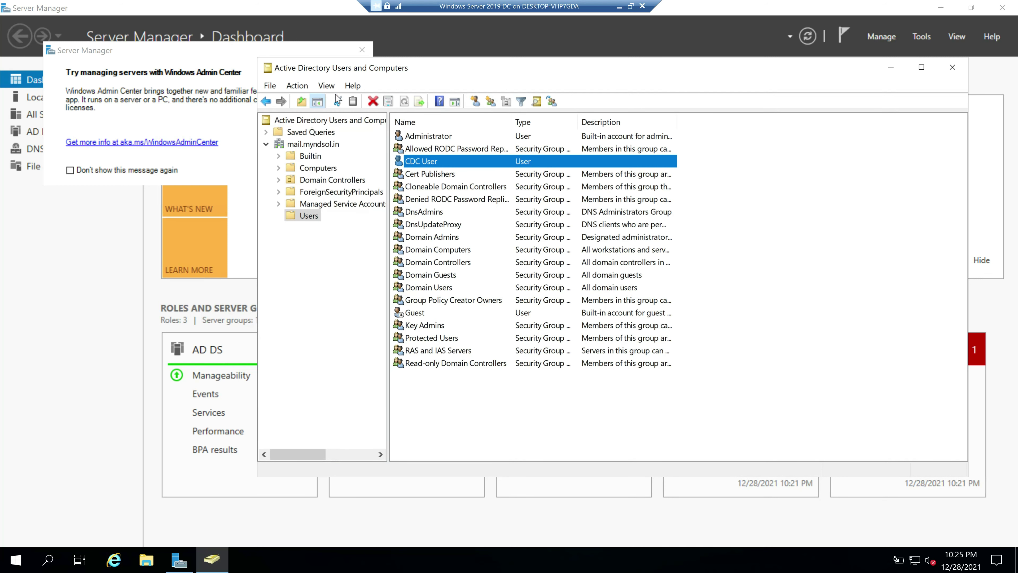
left_click_drag(535, 70, 475, 98)
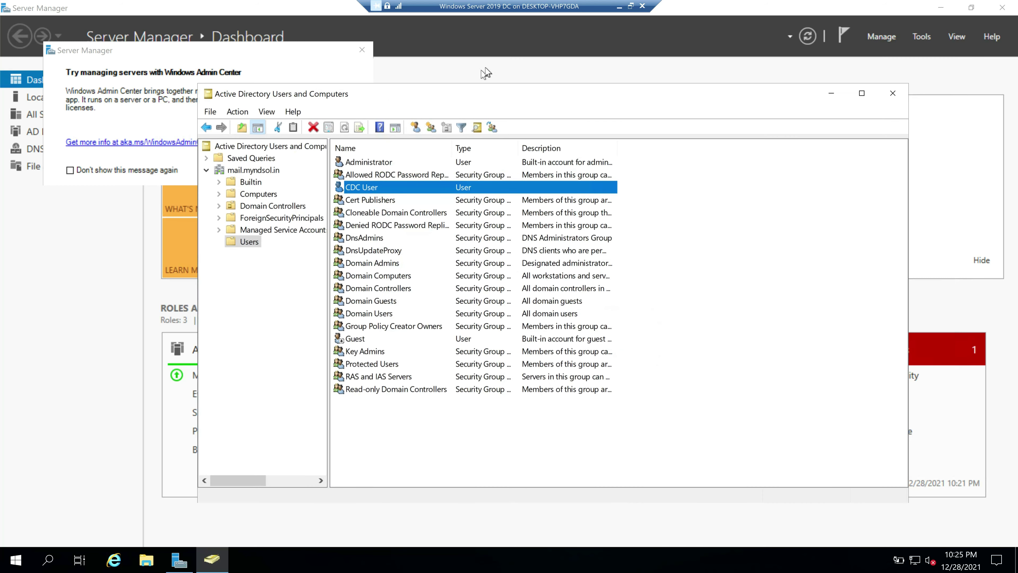
left_click(256, 148)
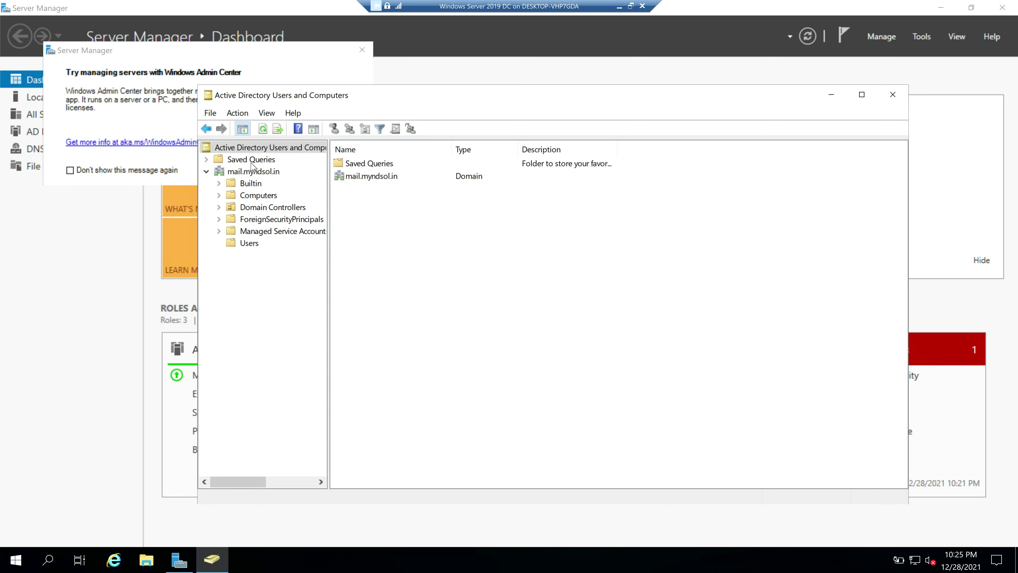
right_click(257, 148)
left_click(284, 155)
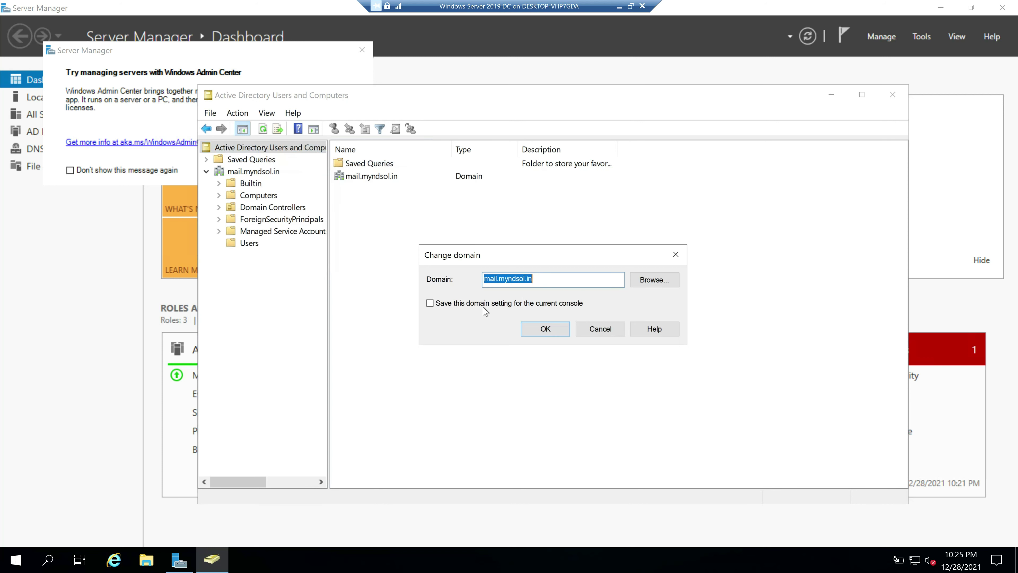
left_click(507, 286)
key("BackSpace")
key("BackSpace")
key("BackSpace")
key("BackSpace")
key("BackSpace")
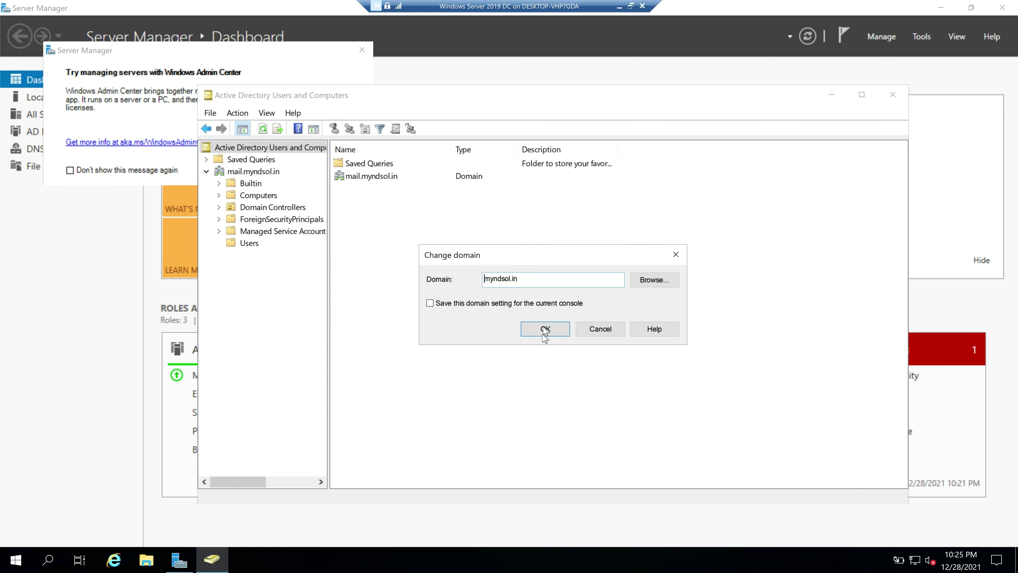
left_click(545, 328)
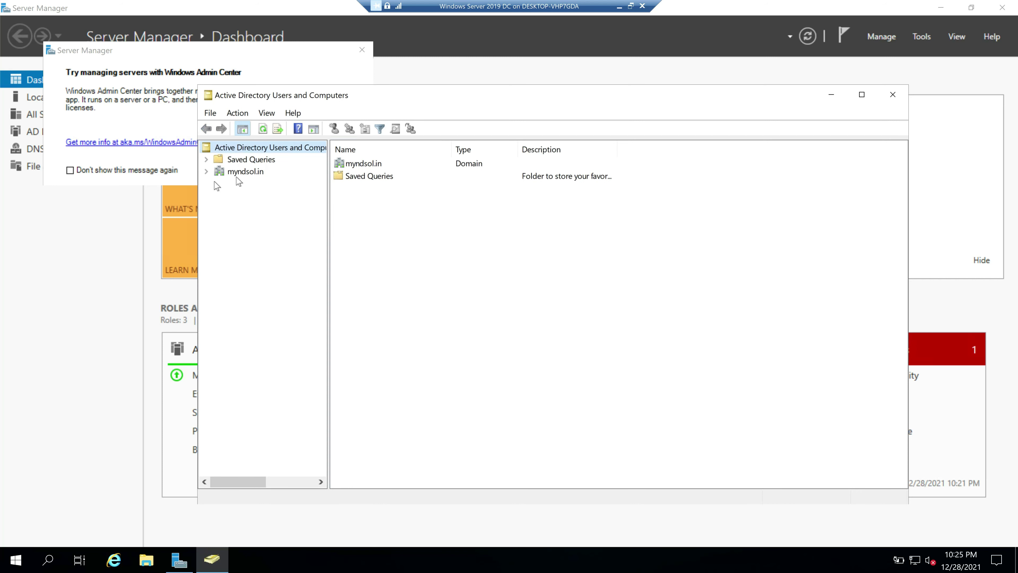
left_click(206, 171)
left_click(251, 257)
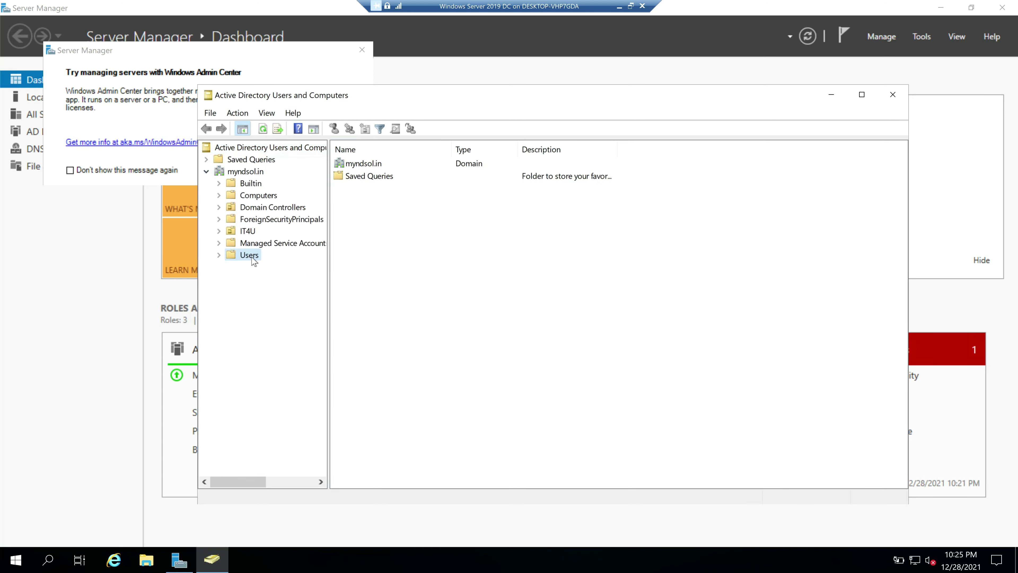
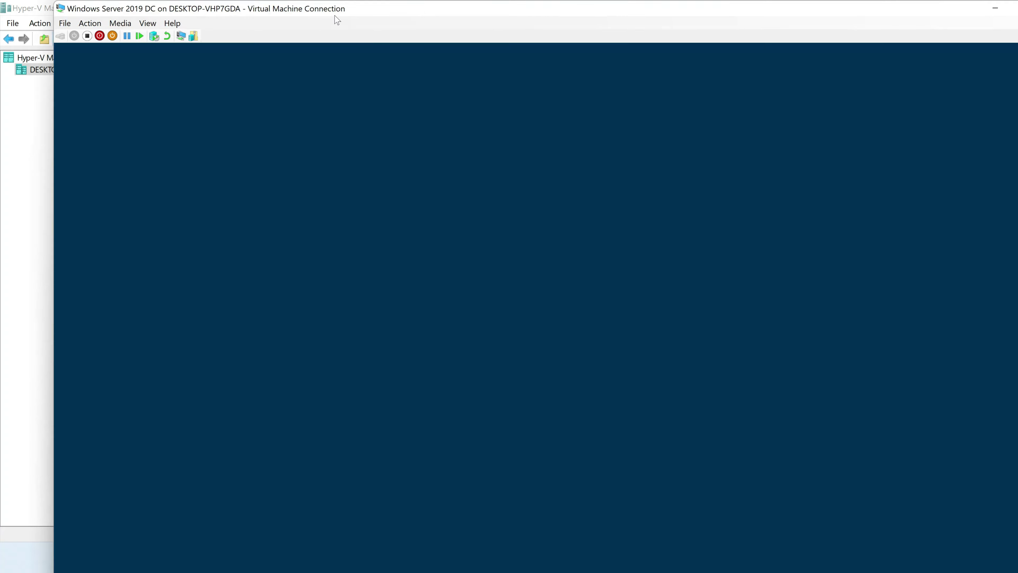
Sign in to the DC as administrator with the account password
type("ministrator")
key("Tab")
type("P@ssw0rd")
key("Return")
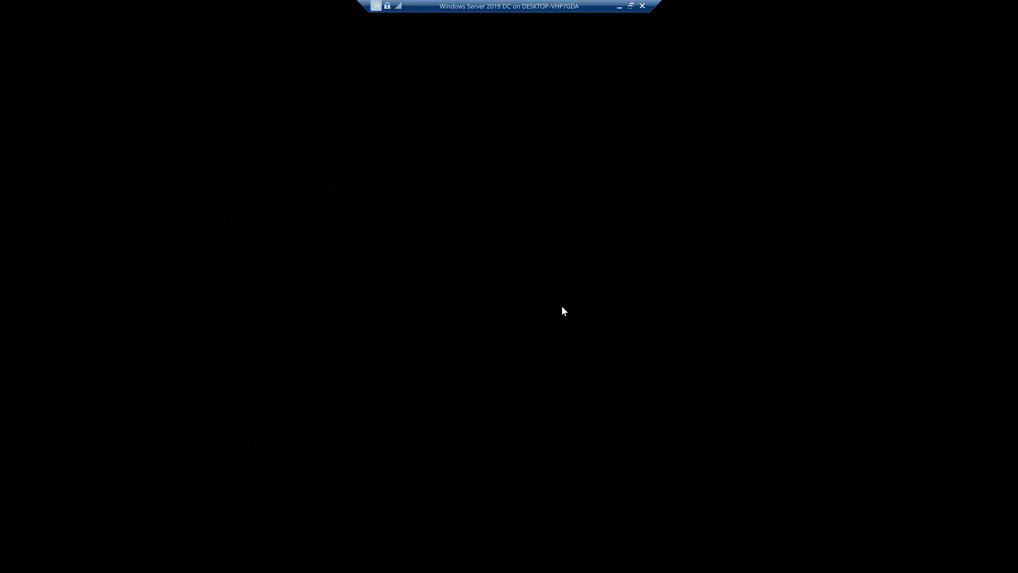
Run ncpa.cpl and open the Ethernet adapter's IPv4 properties
key("super+r")
type("ncpa")
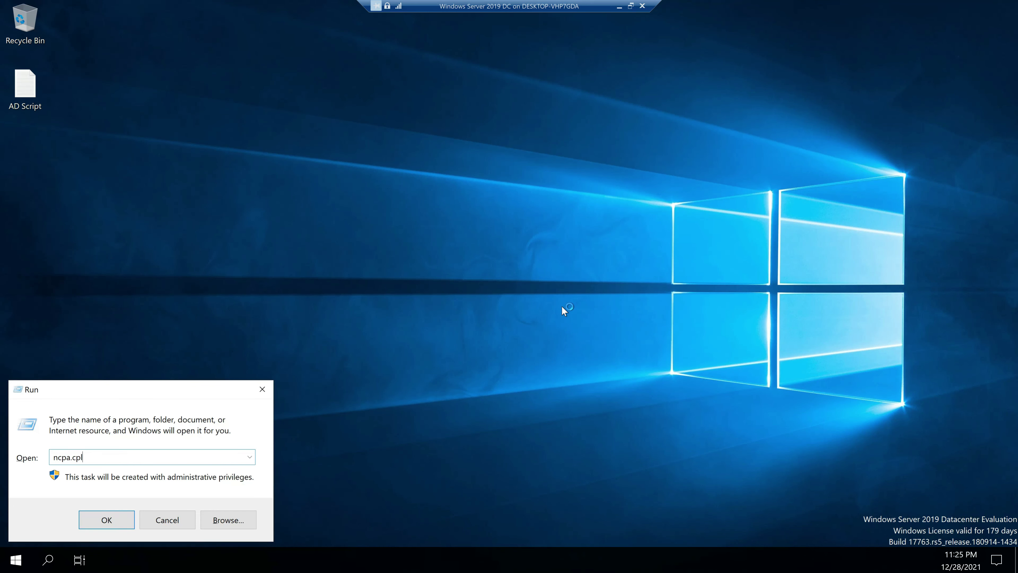
key("Return")
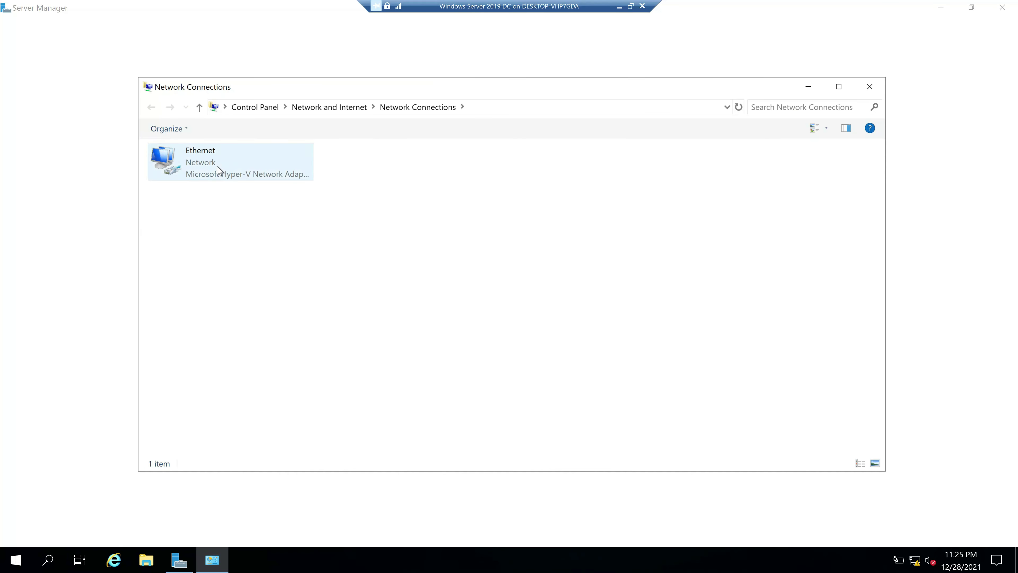
double_click(220, 167)
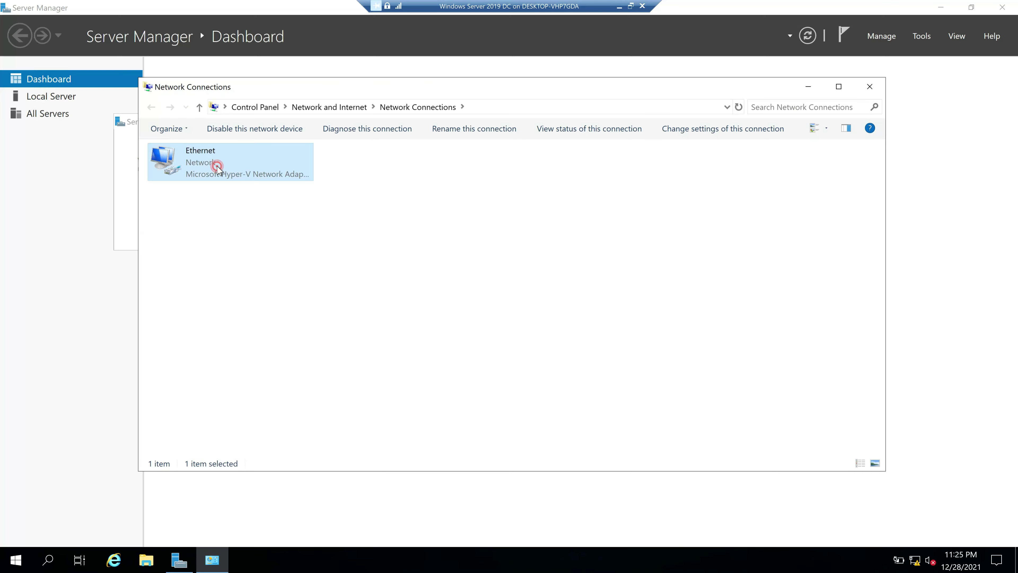
left_click(425, 390)
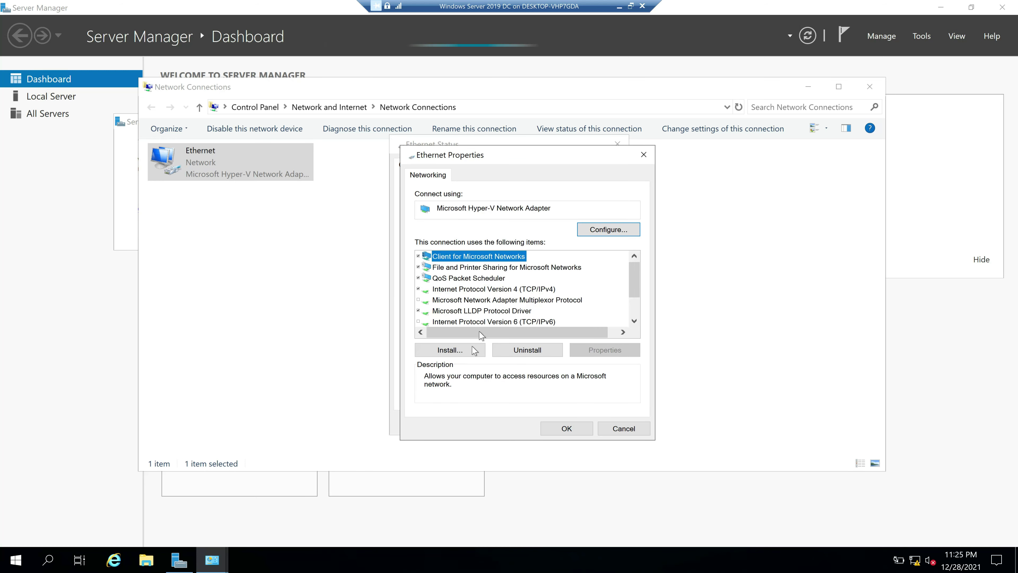
double_click(505, 289)
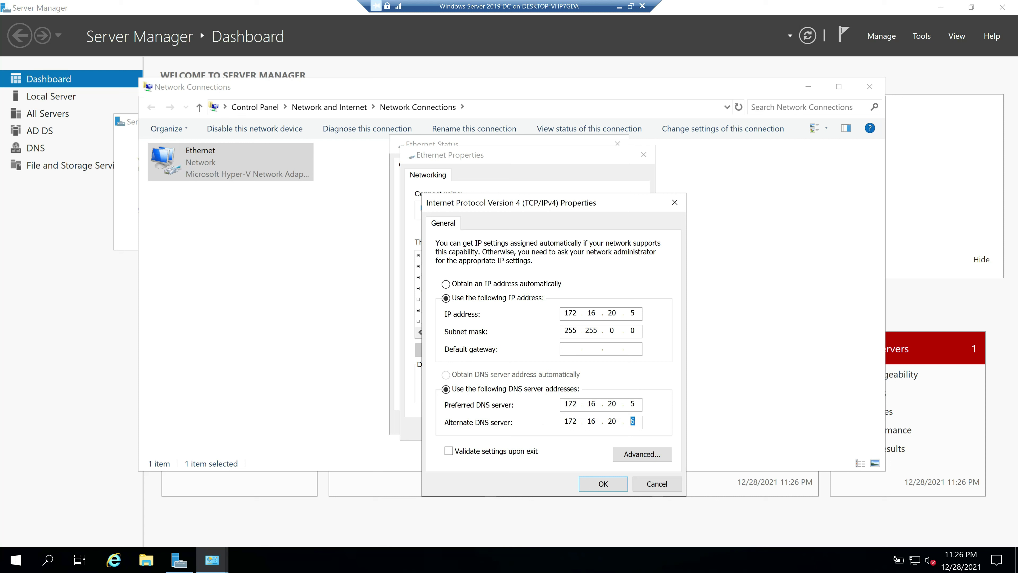
Set DNS servers 172.16.20.5 and 172.16.20.6, and add 172.16.20.8 under Advanced DNS
type("6")
left_click(643, 455)
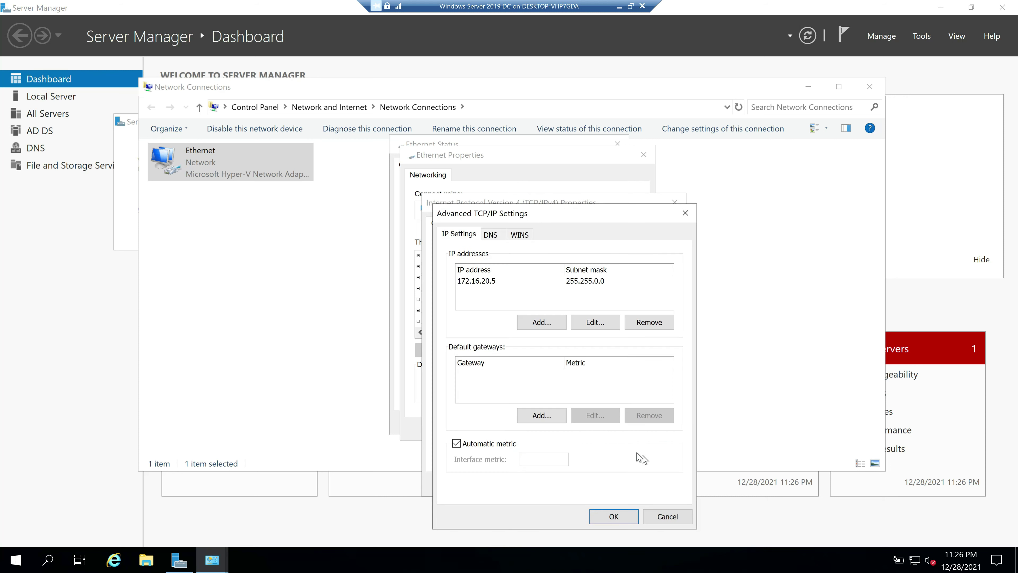
left_click(491, 235)
left_click(521, 311)
type("172.16.20.8")
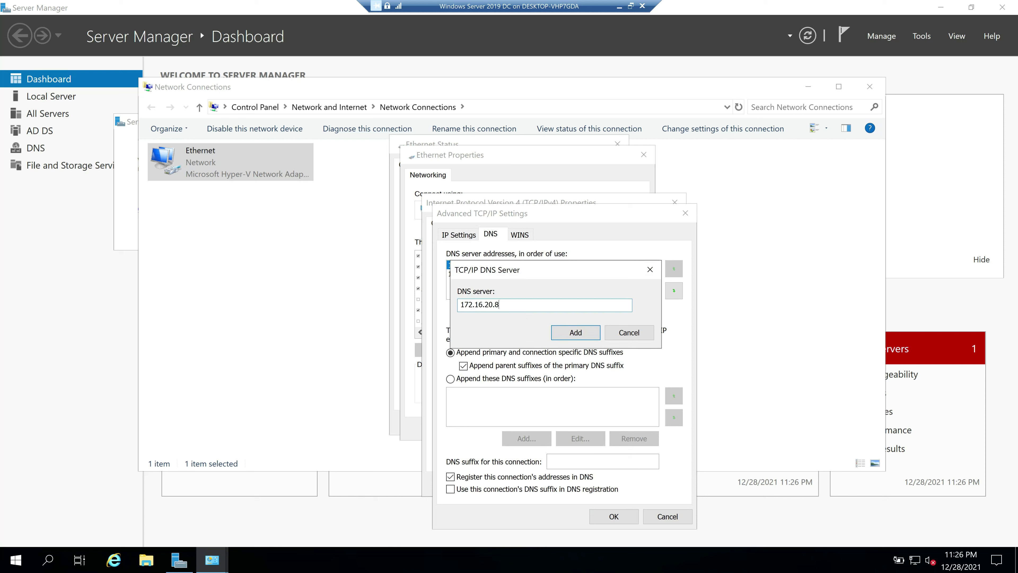
key("Return")
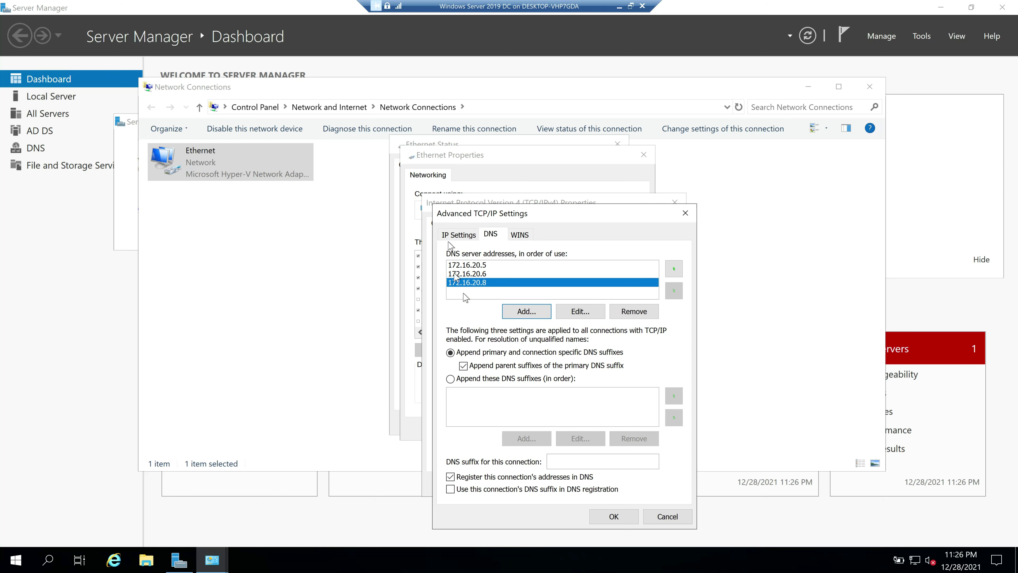
left_click(614, 516)
left_click(589, 462)
Close the adapter and network windows, dismiss the Admin Center popup, and leave the VM
left_click(567, 428)
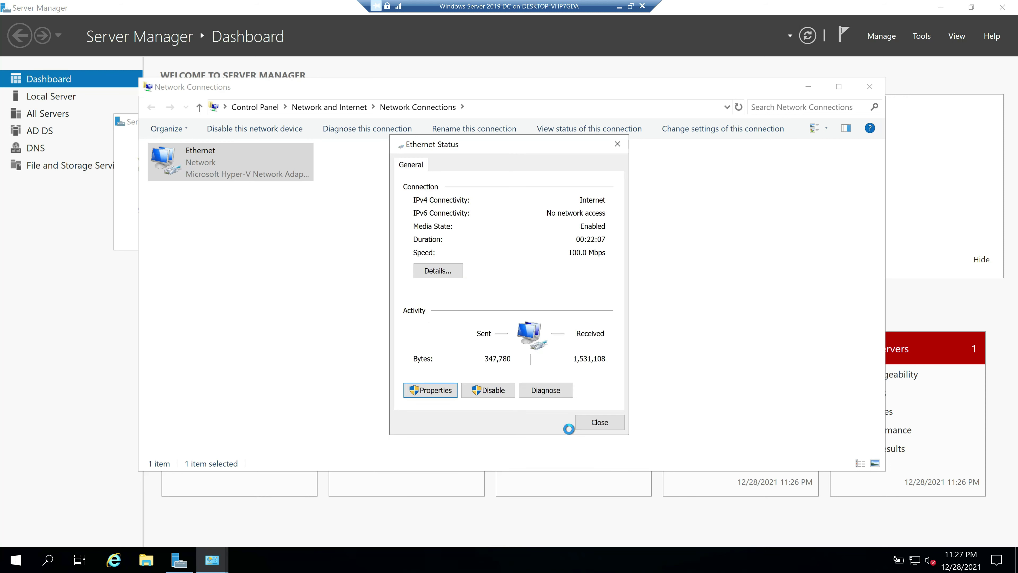
left_click(595, 424)
left_click(869, 91)
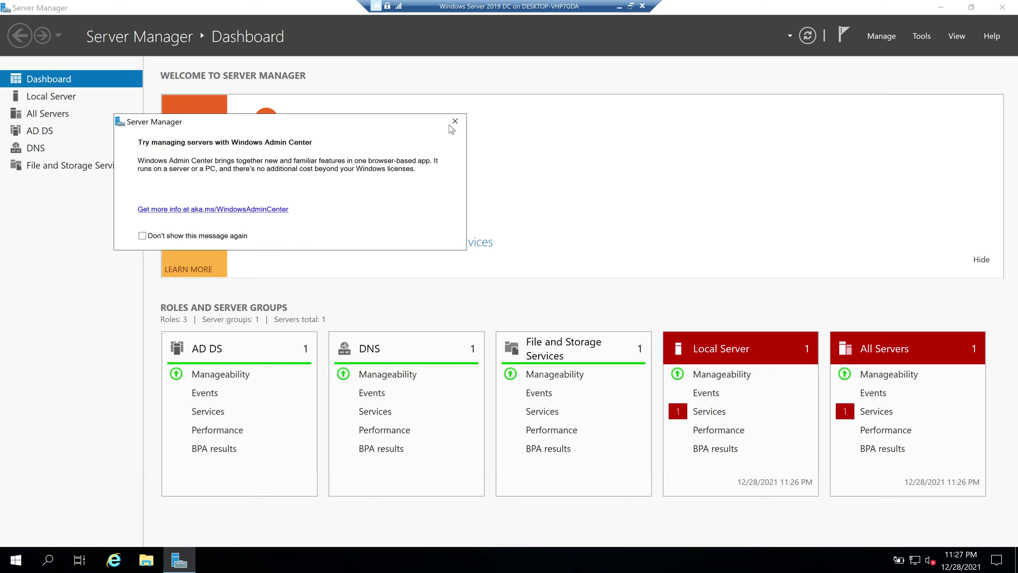
left_click(522, 156)
left_click(619, 6)
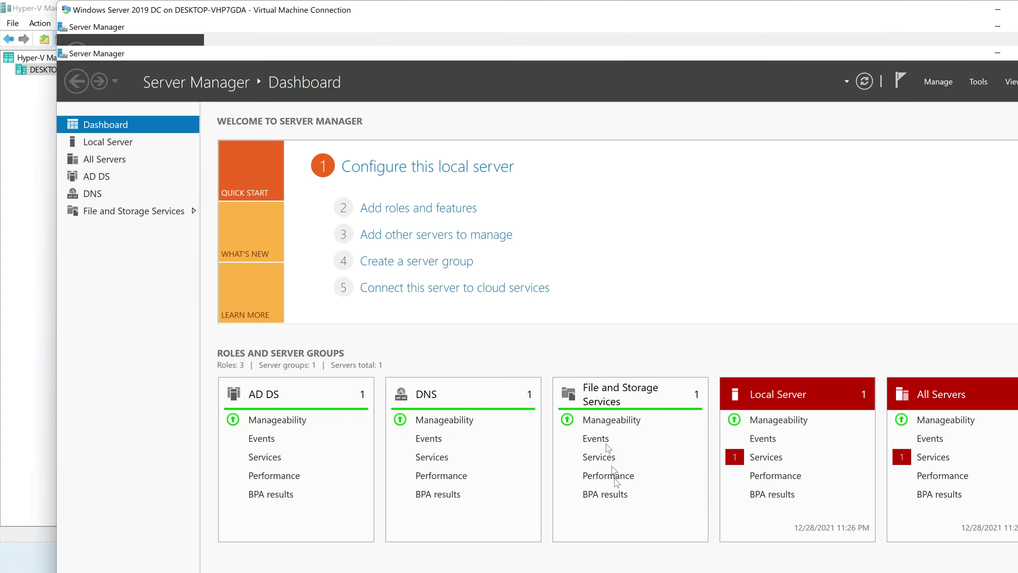
On the RODC VM, close the role wizard and start 'Promote this server to a domain controller'
mouse_move(730, 562)
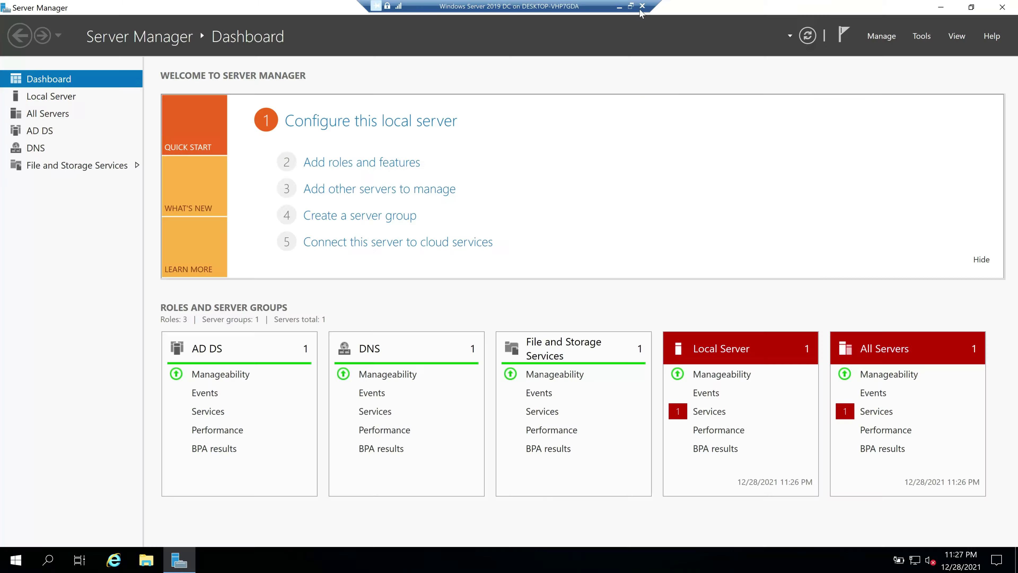
left_click(658, 497)
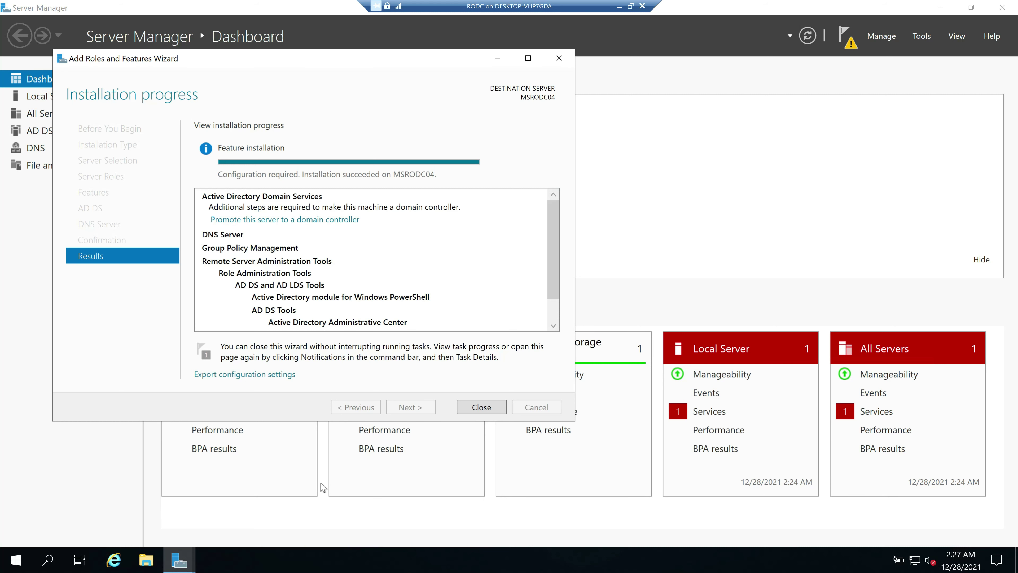
left_click(481, 407)
left_click(845, 36)
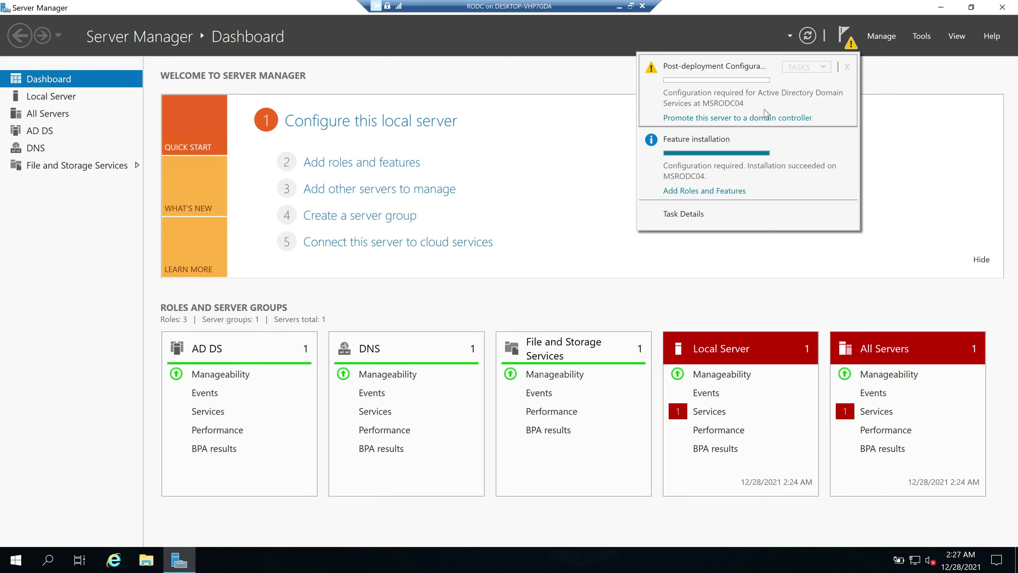
left_click(712, 120)
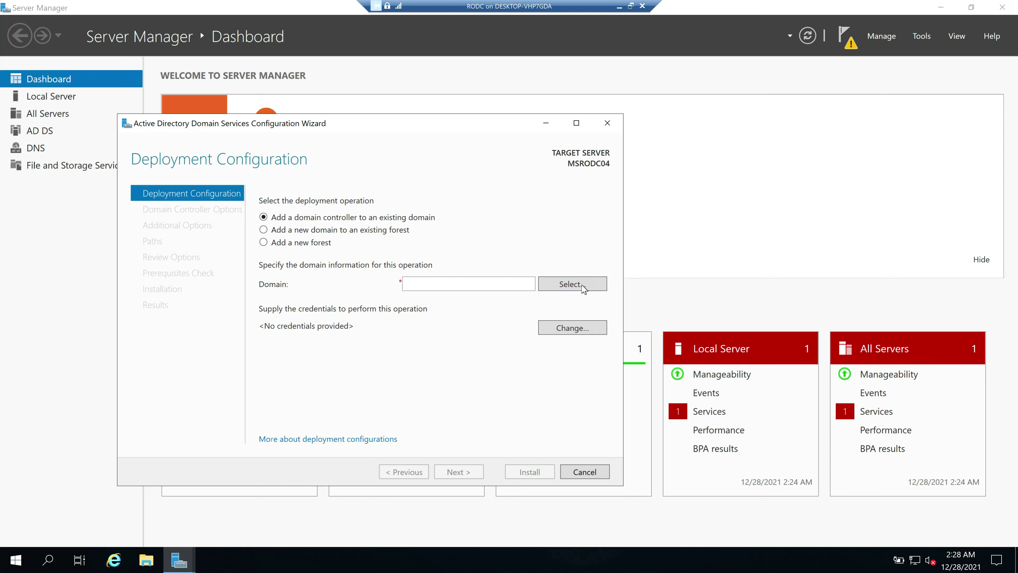
Supply the domain administrator's credentials for selecting the target domain
left_click(571, 284)
key("Tab")
type("P@ssw0rd1")
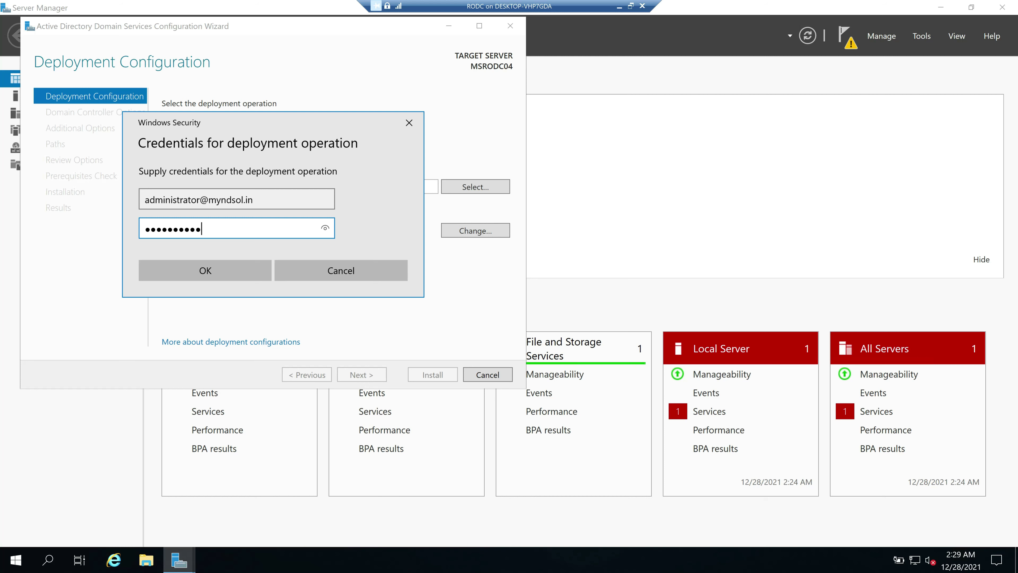
key("Return")
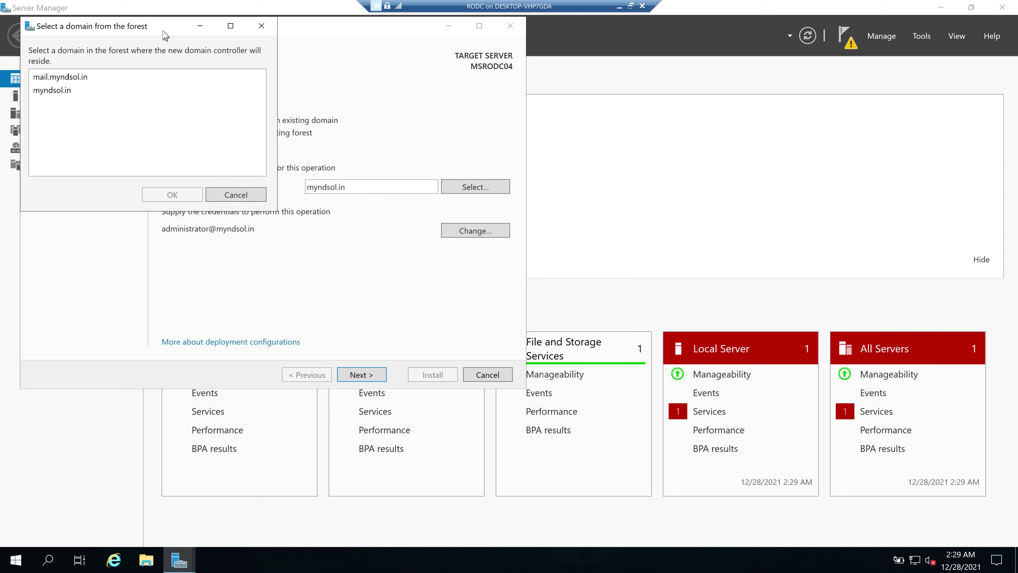
Choose myndsol.in rather than mail.myndsol.in as the domain from the forest
left_click_drag(163, 27, 318, 95)
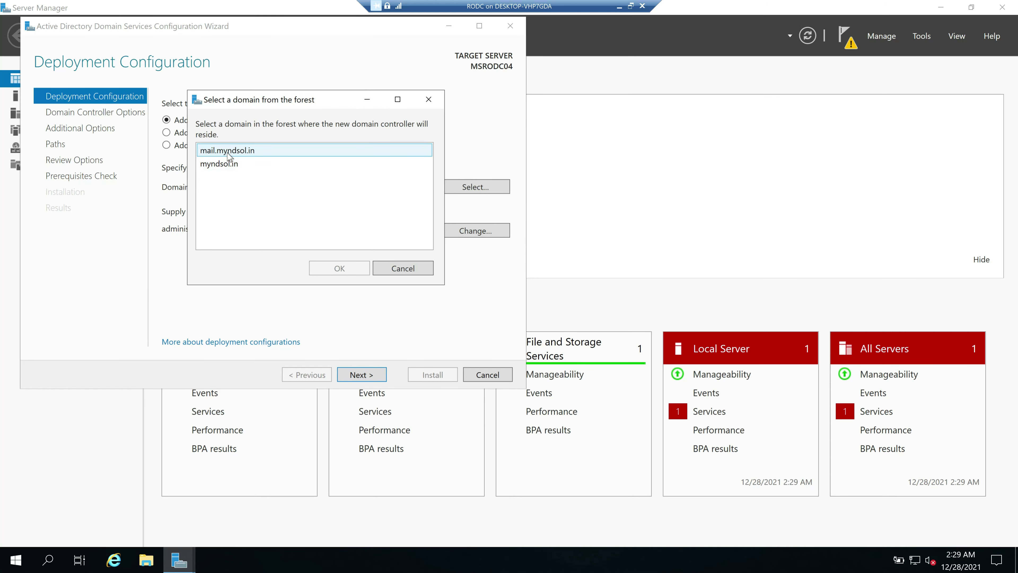
left_click(228, 153)
left_click(229, 164)
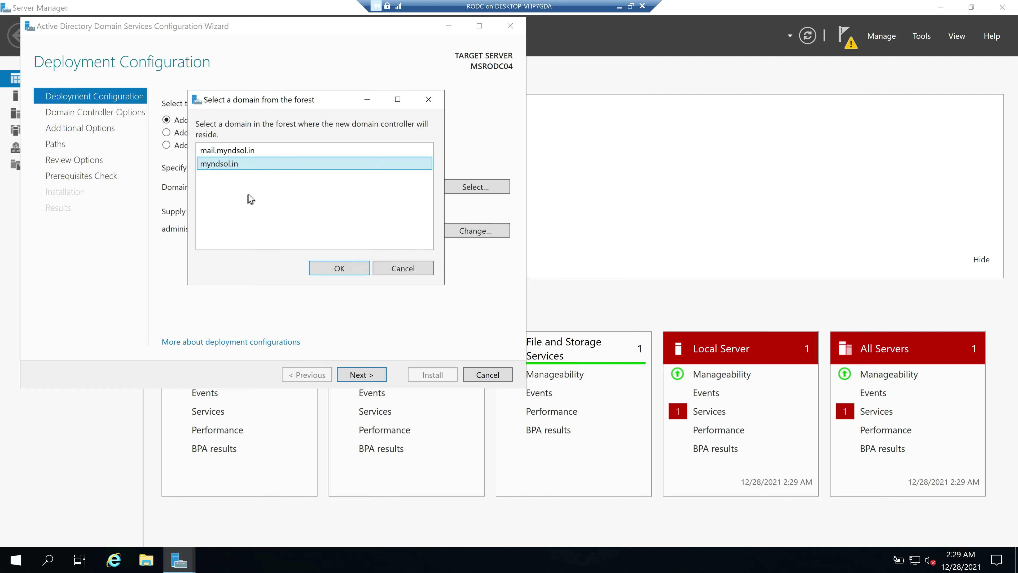
left_click(228, 153)
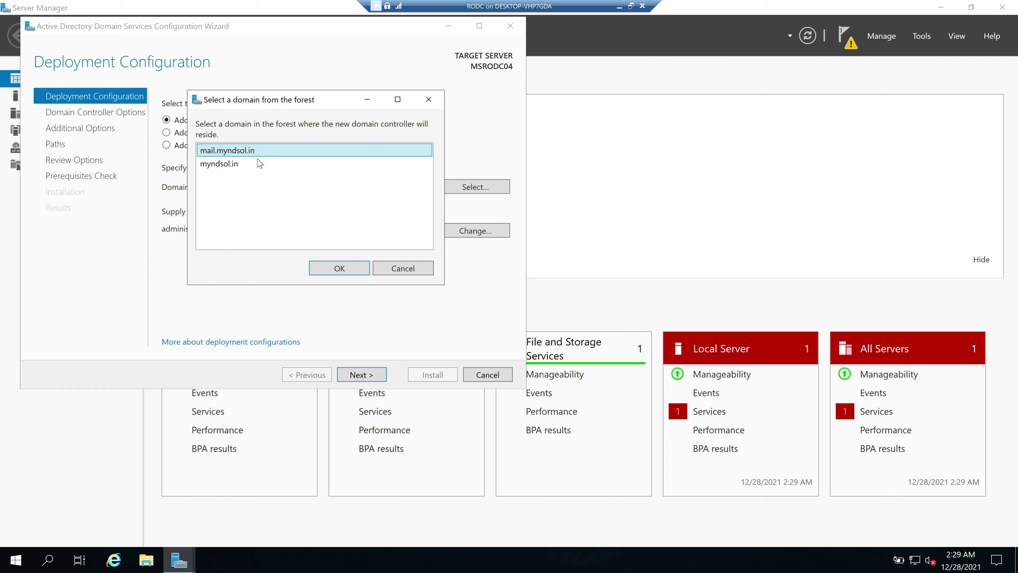
left_click(226, 165)
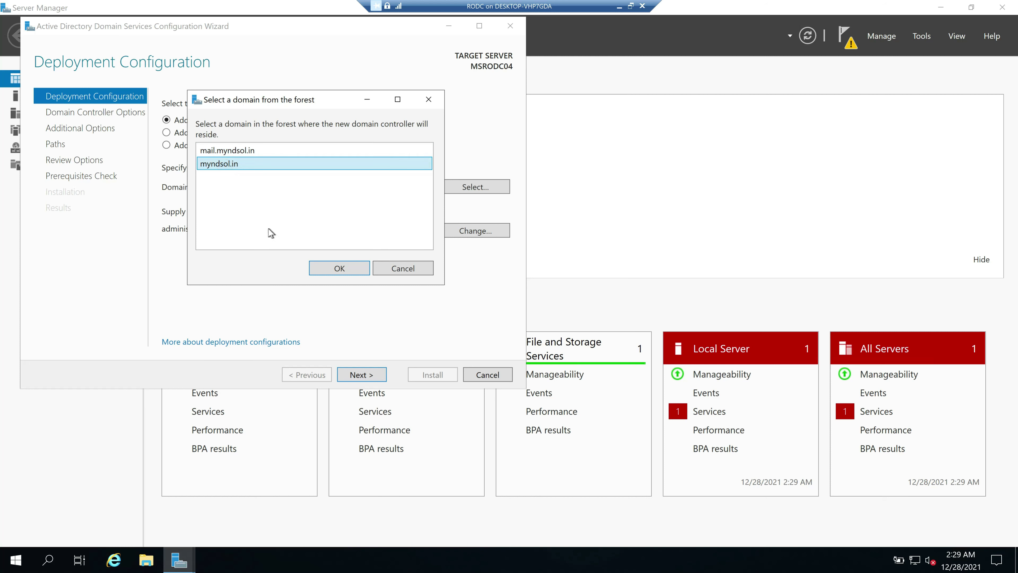
left_click(224, 152)
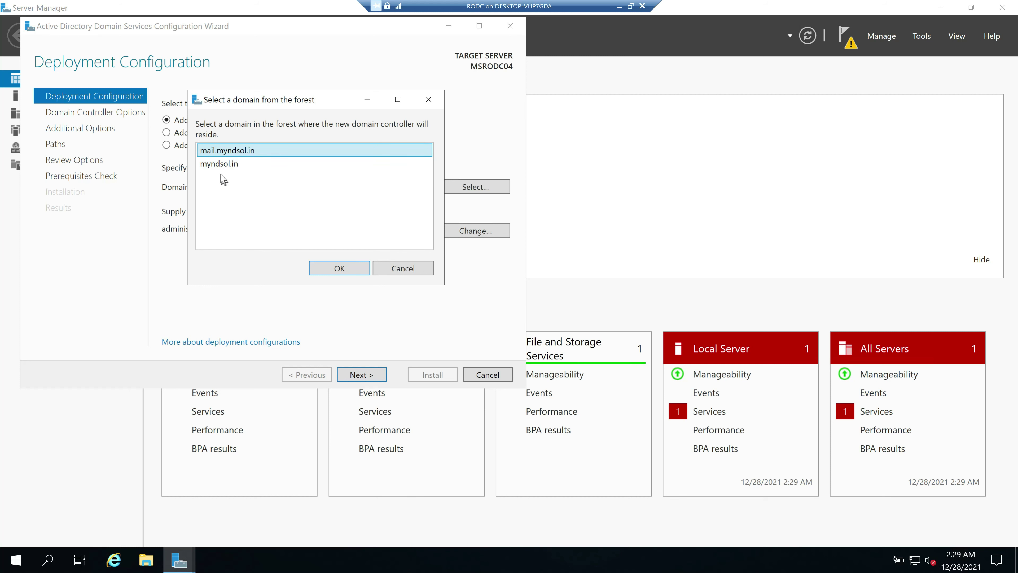
left_click(224, 165)
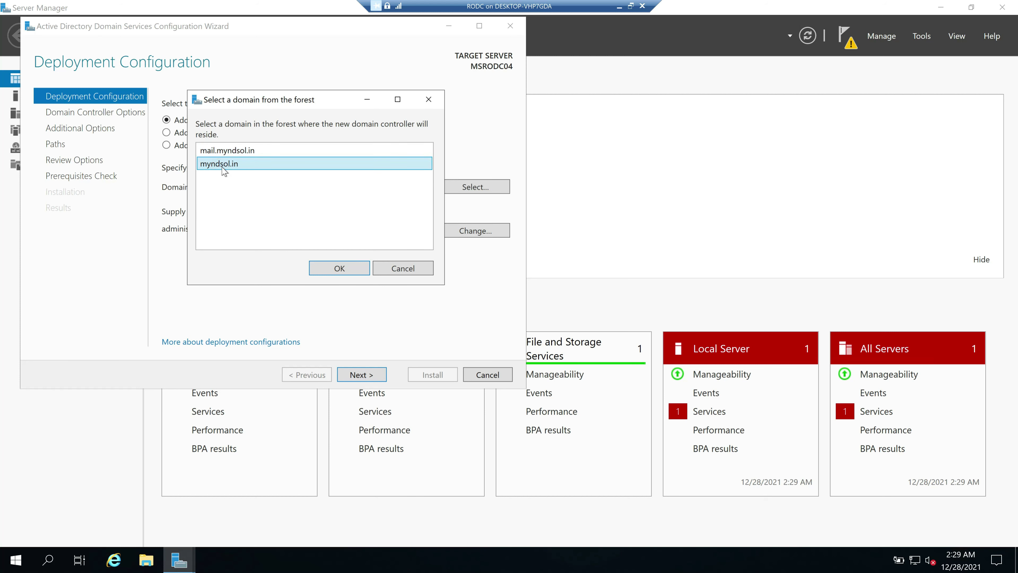
left_click(340, 268)
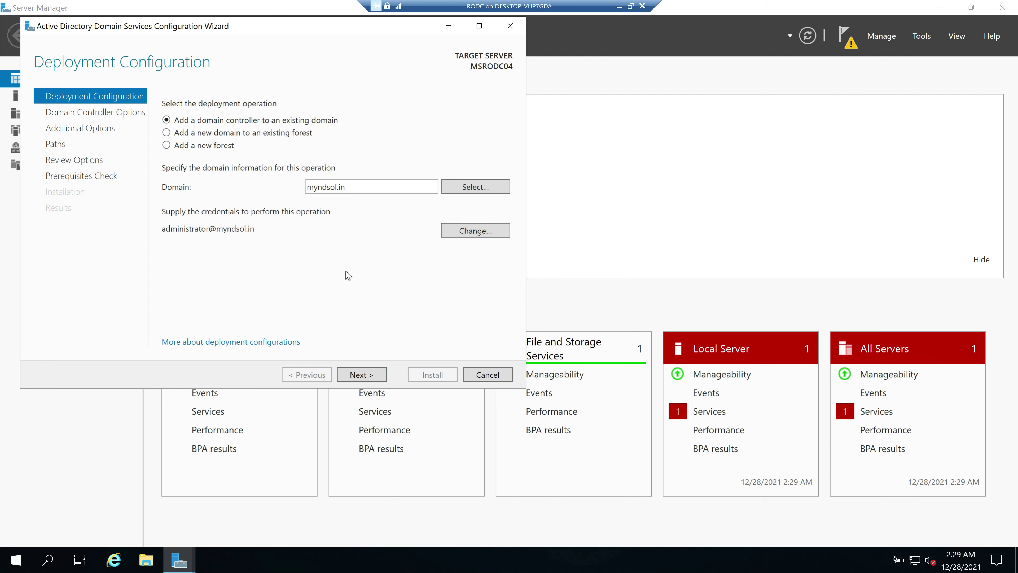
Make it a read-only DC, set and confirm the DSRM password, then minimize the VM
left_click(362, 376)
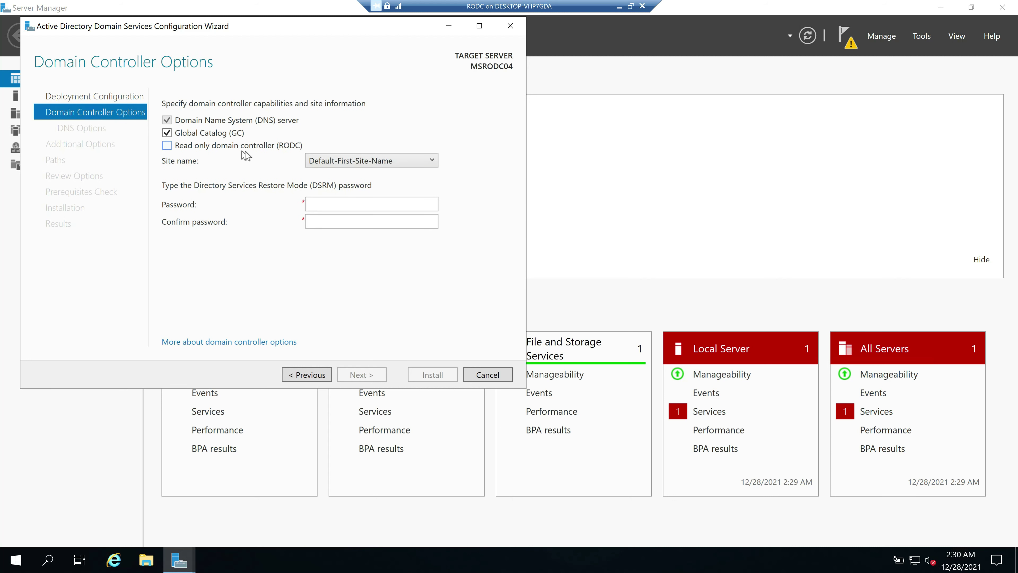
left_click(167, 145)
left_click(371, 204)
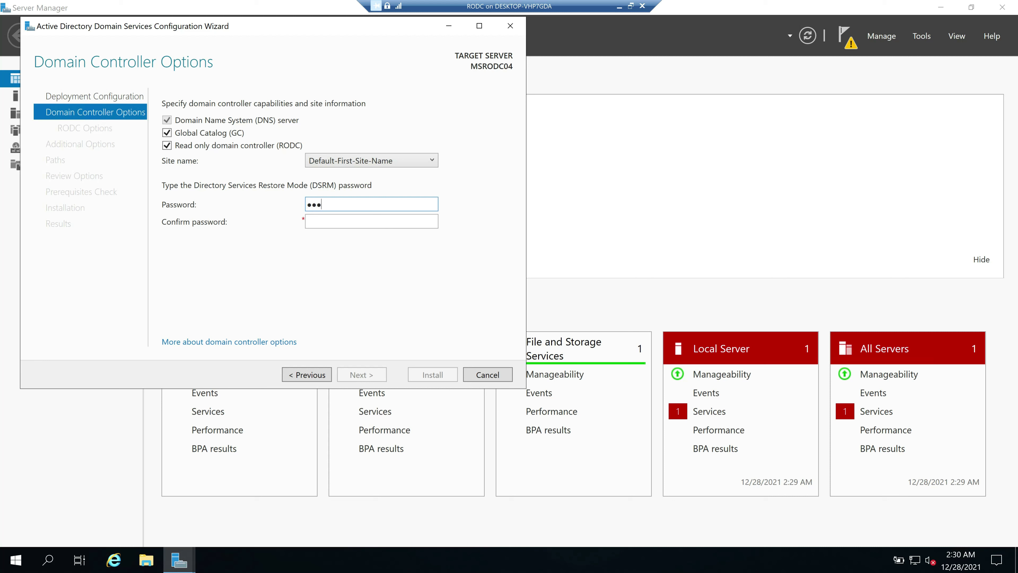
left_click(372, 221)
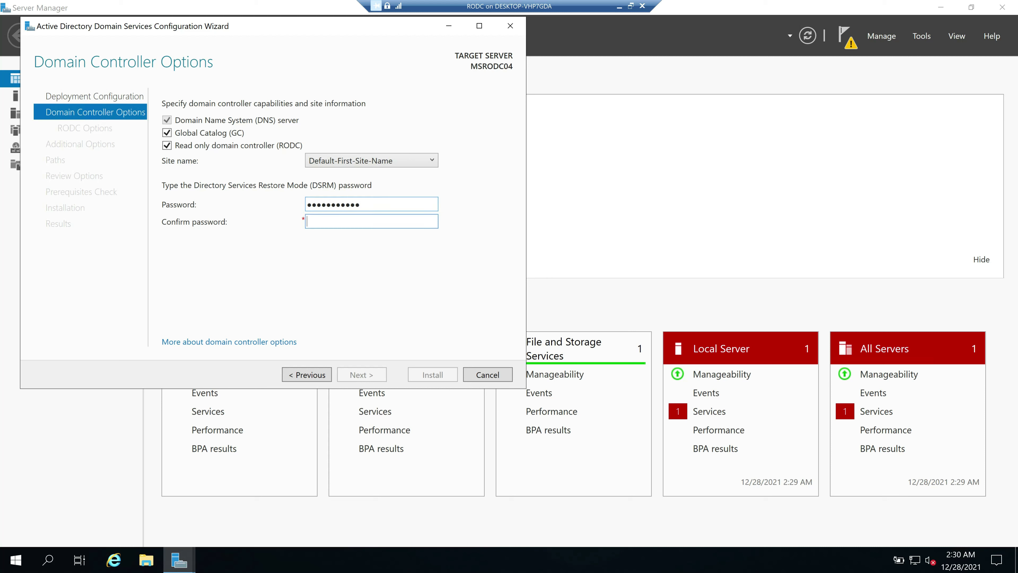
type("•••••••••••")
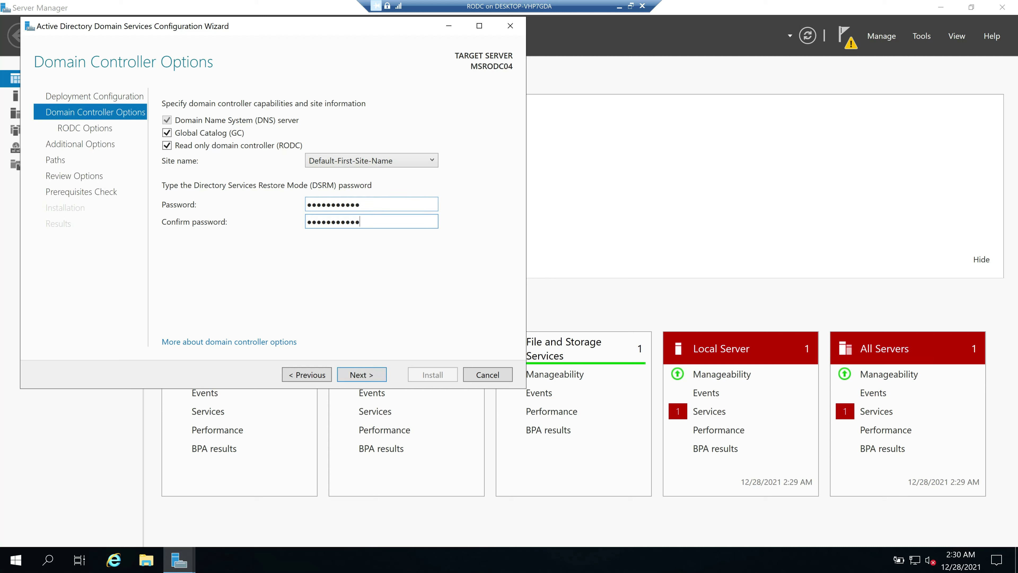
left_click(364, 375)
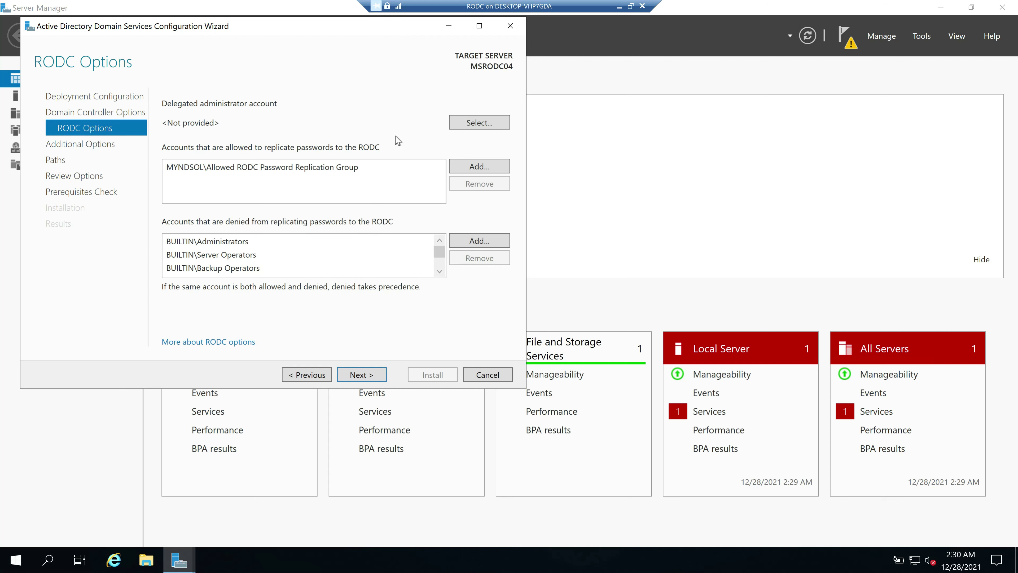
left_click(619, 6)
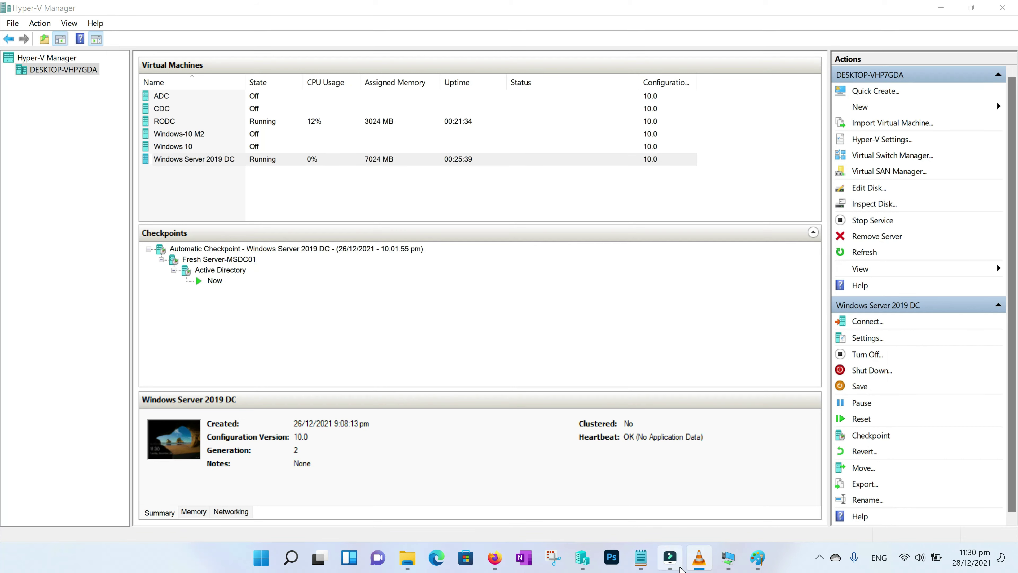
left_click(757, 557)
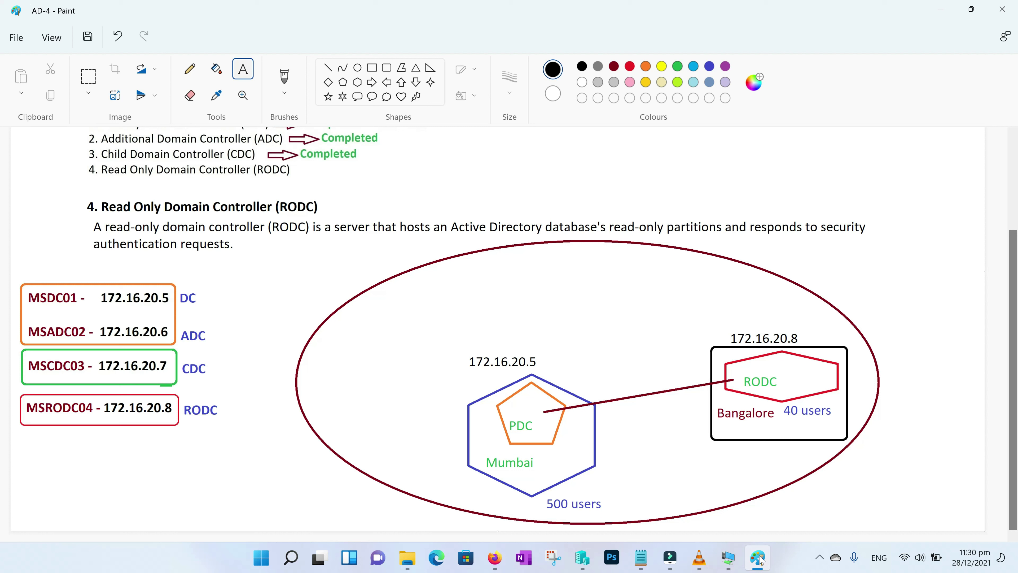
left_click(729, 558)
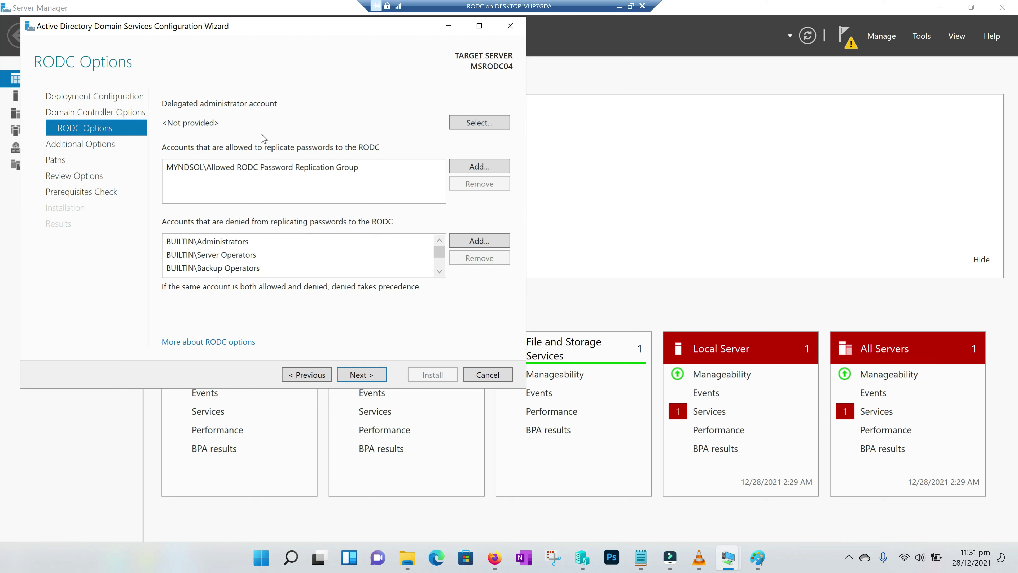
Switch to the Windows Server 2019 DC session and run dsa.msc
left_click(619, 6)
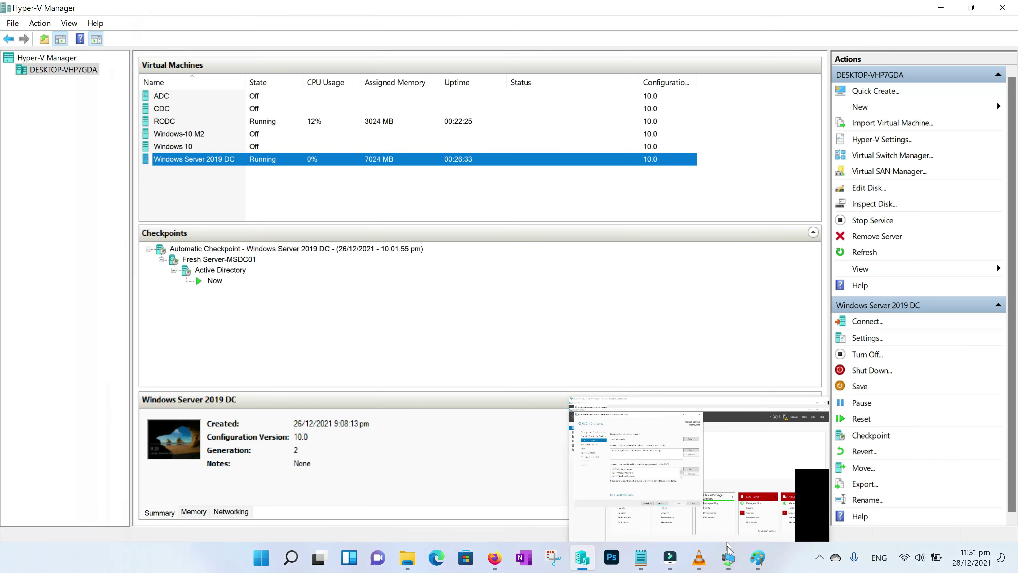
left_click(734, 562)
left_click(764, 516)
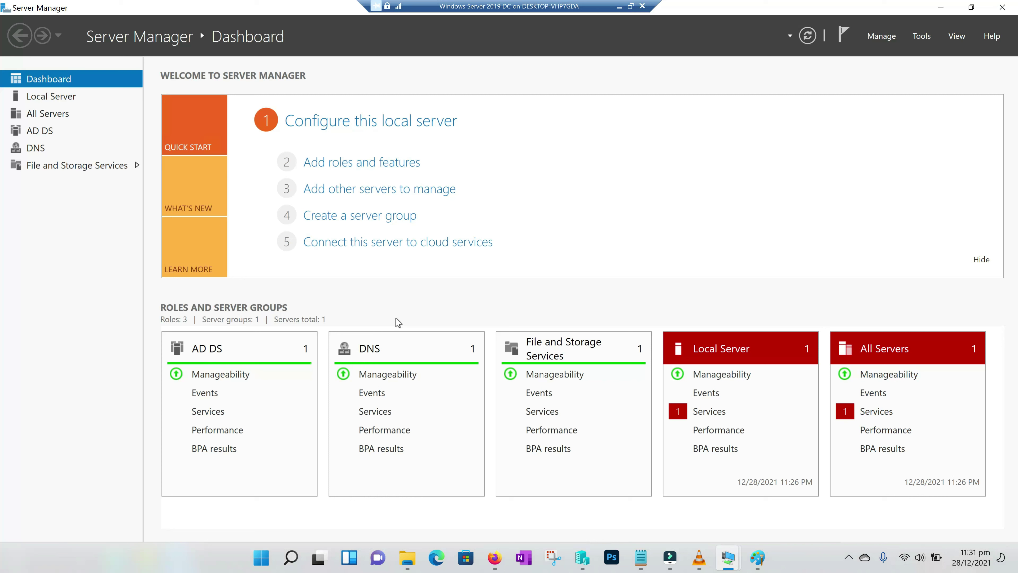
key("super+r")
type("dsa")
key("Down")
key("Return")
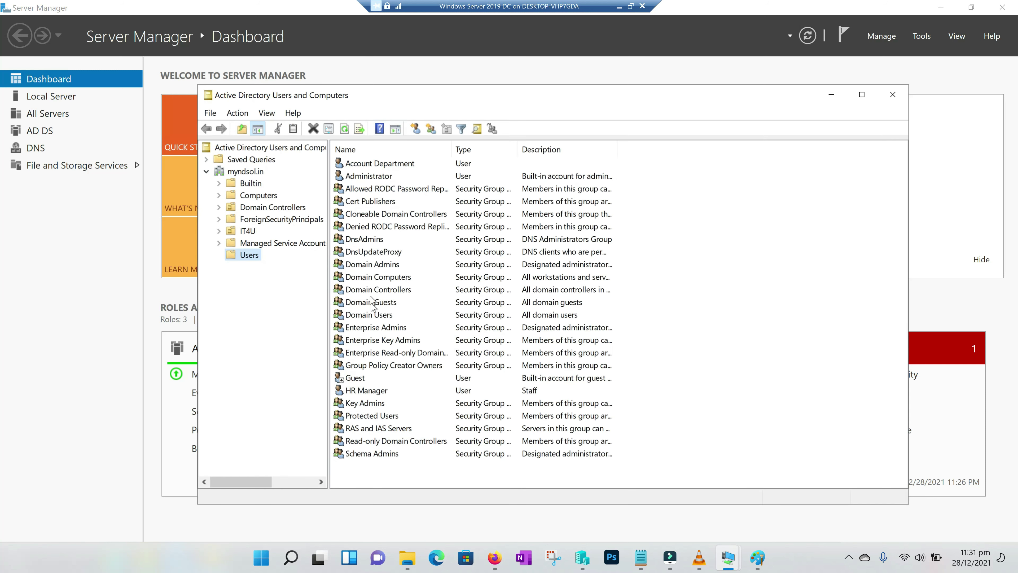
Start a new user in Users named Service Desk with logon name servicedesk
right_click(700, 262)
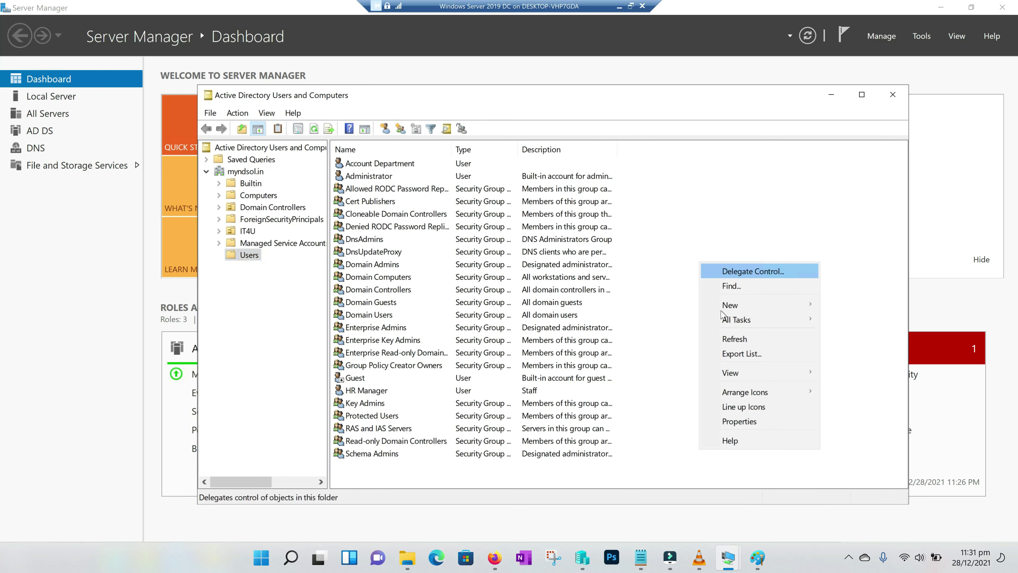
mouse_move(733, 305)
left_click(850, 451)
type("Servic3e")
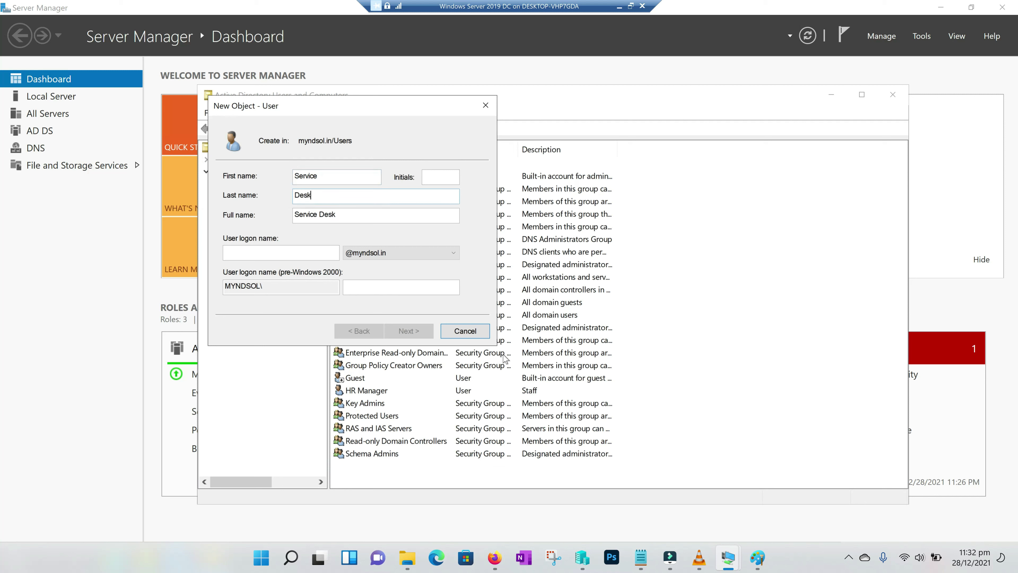
left_click(280, 252)
type("servicedesk")
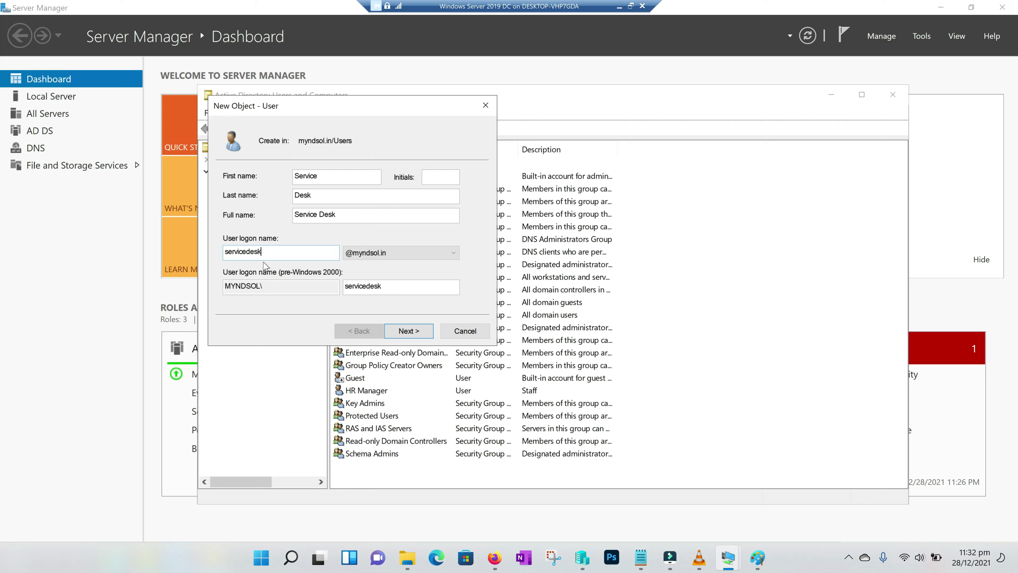
Give Service Desk a password without forced change at next logon and create it
left_click(416, 335)
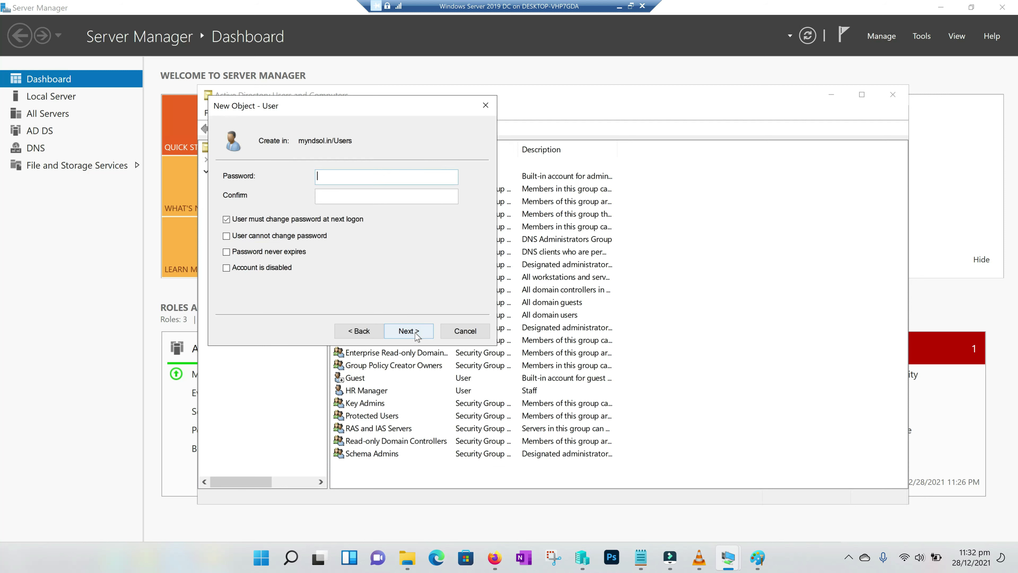
left_click(409, 330)
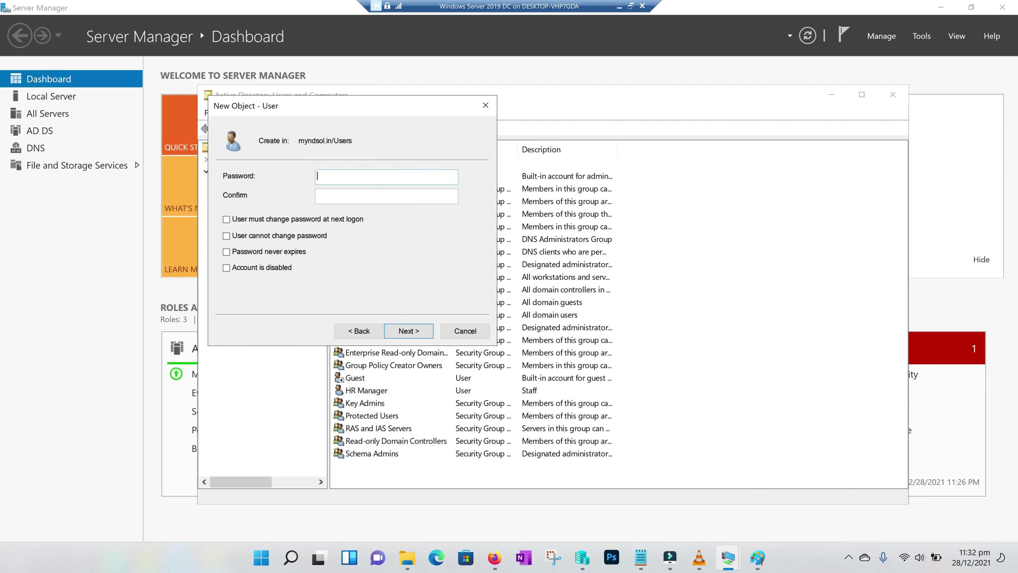
type("0rd")
key("Tab")
type("P@ssw0r")
key("ctrl+a")
key("BackSpace")
type("P")
left_click(415, 331)
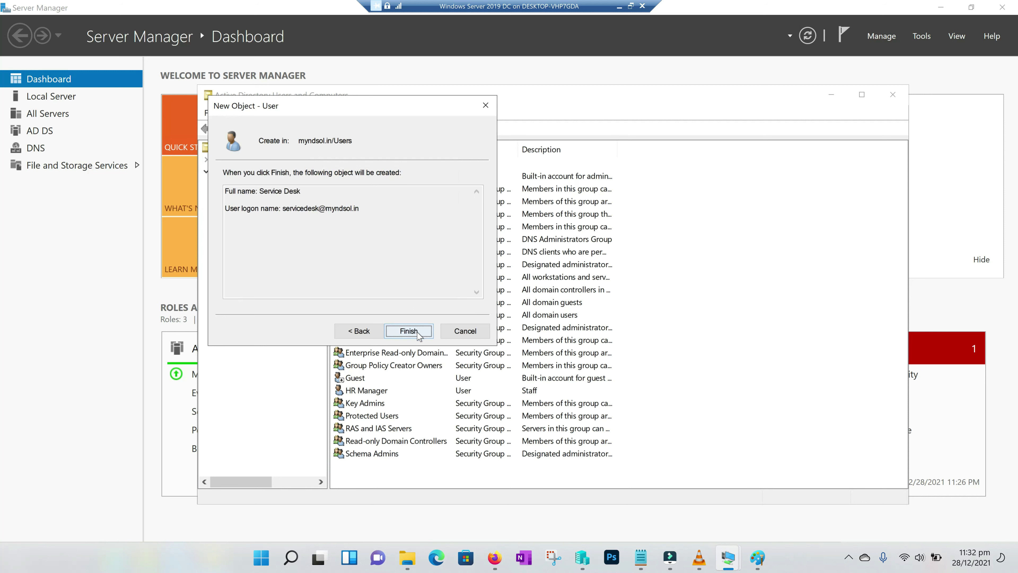
left_click(417, 331)
Locate the Service Desk user and Read-only Domain Controllers group, then open Service Desk's menu
left_click(758, 315)
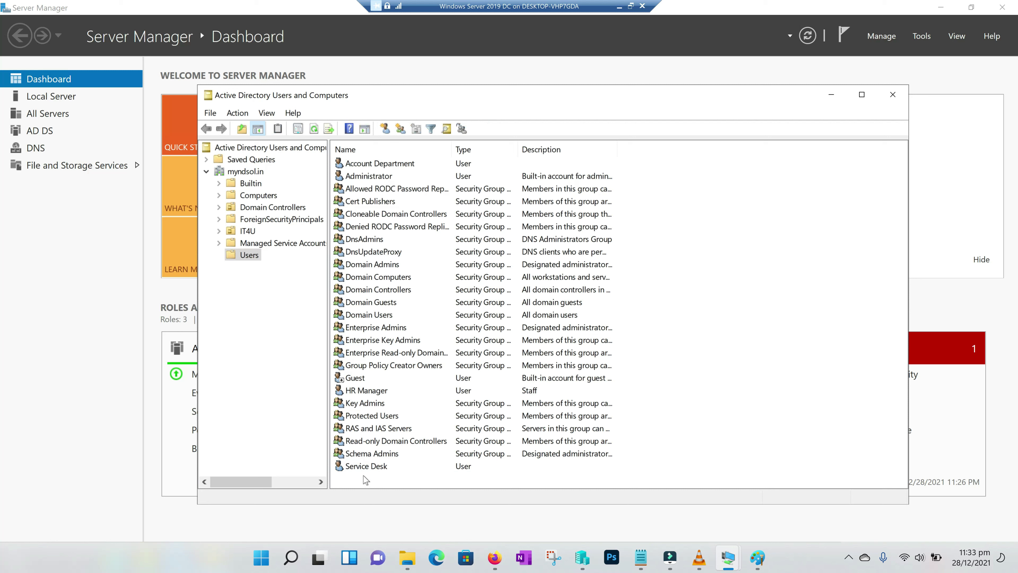
left_click(370, 469)
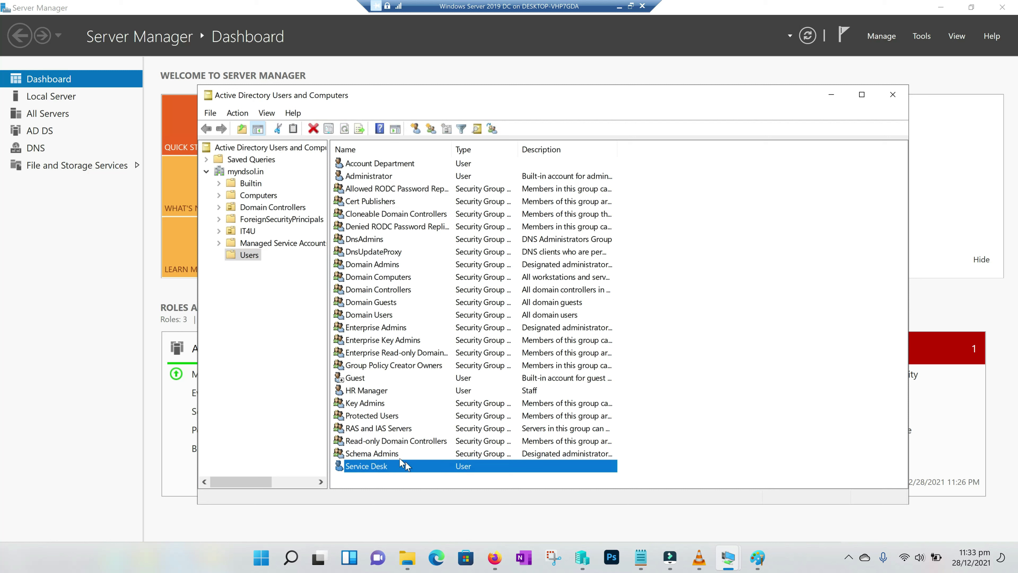
left_click(365, 441)
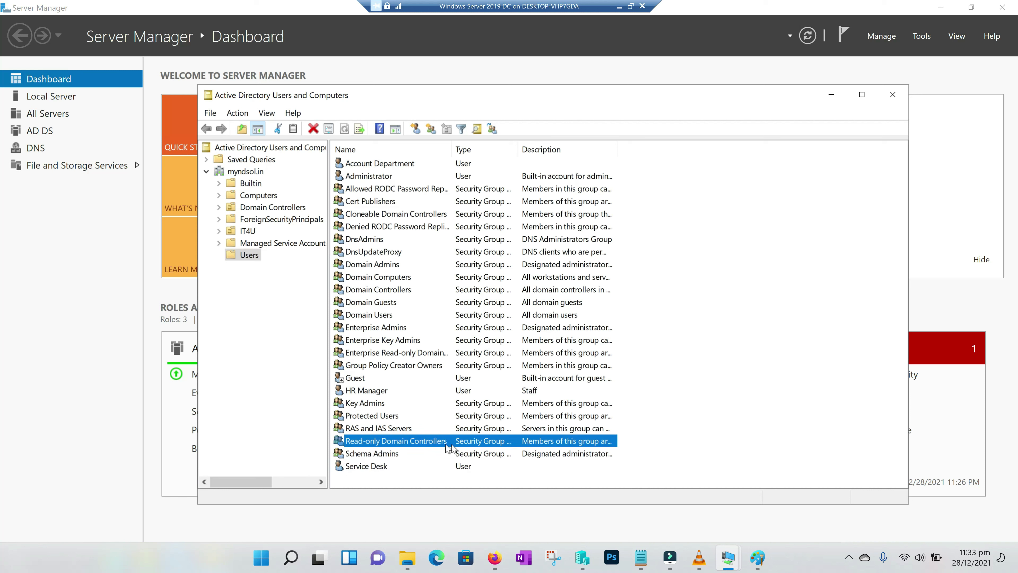
left_click(702, 435)
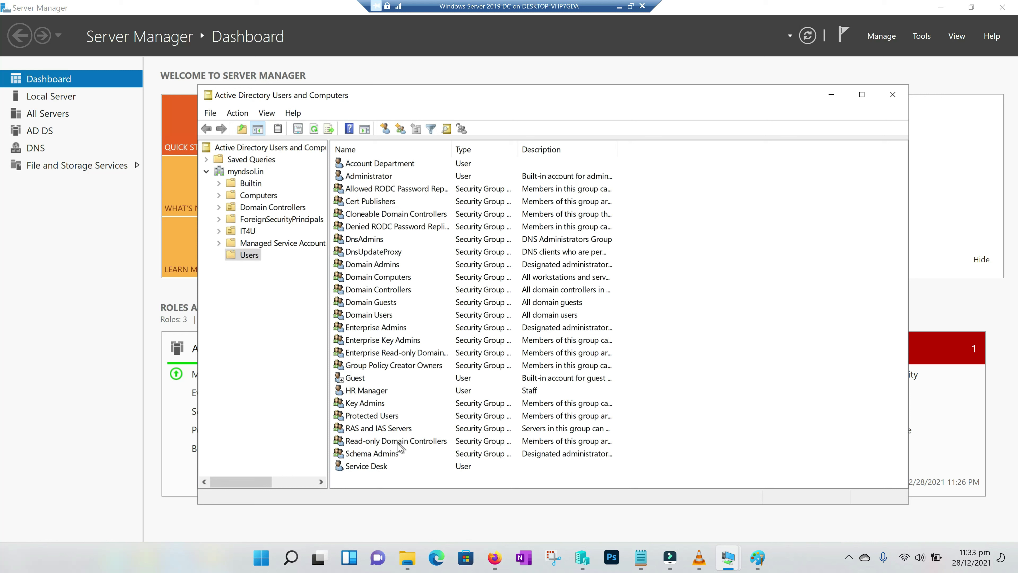
left_click(360, 444)
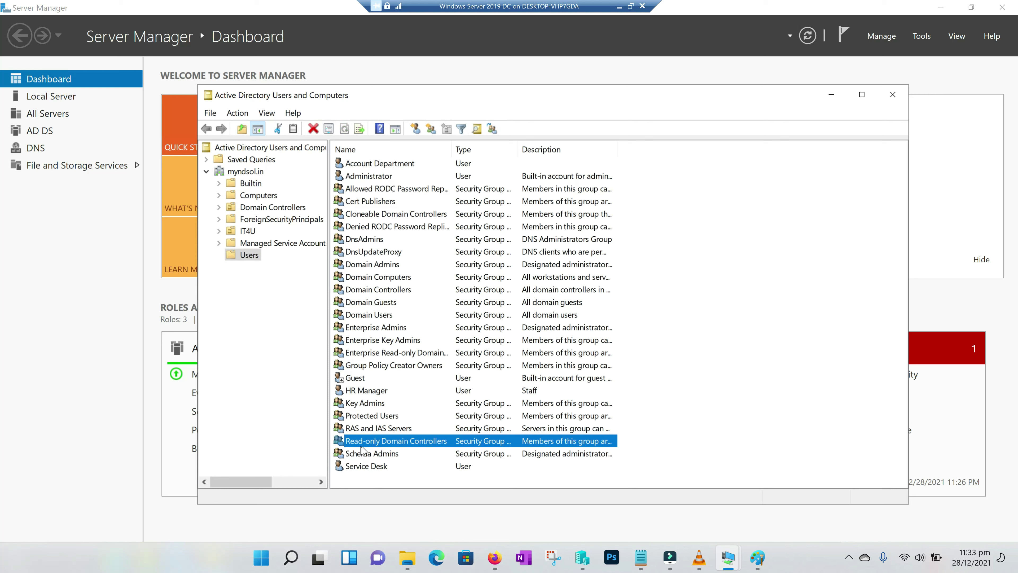
left_click(384, 469)
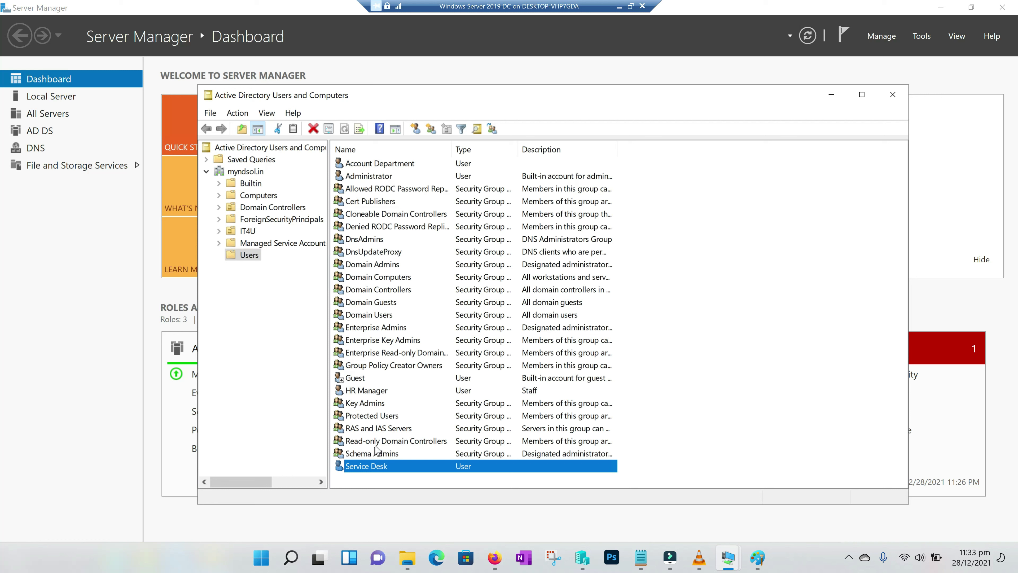
right_click(371, 467)
From Service Desk's Member Of tab, search the domain's groups to add one
left_click(397, 441)
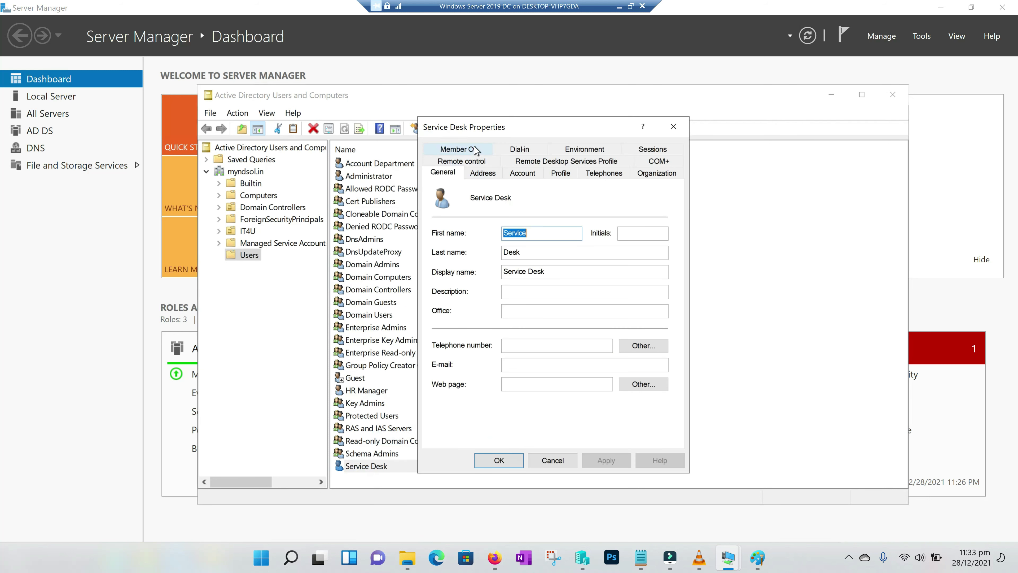
left_click(471, 149)
left_click(461, 334)
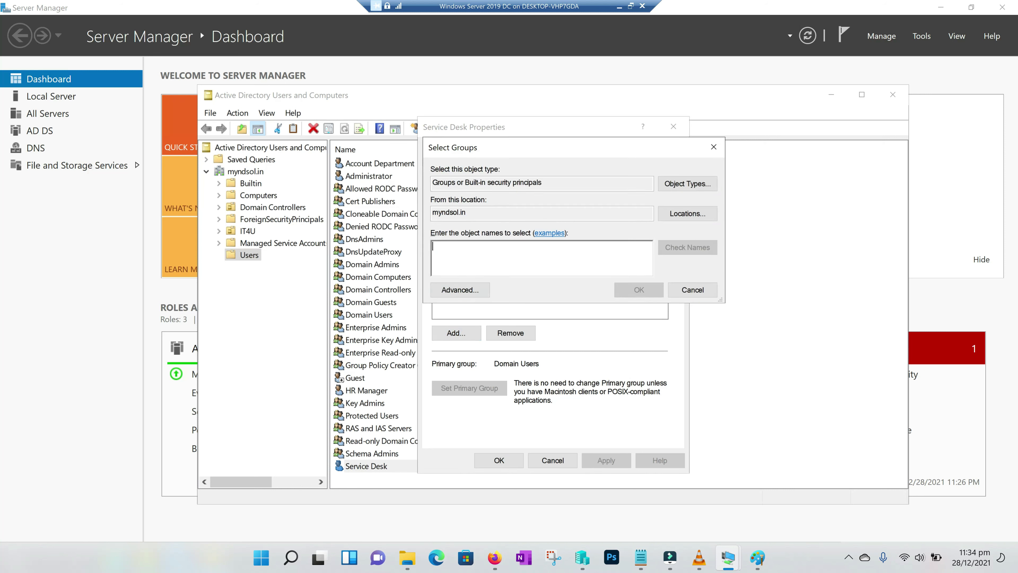
type("Read-")
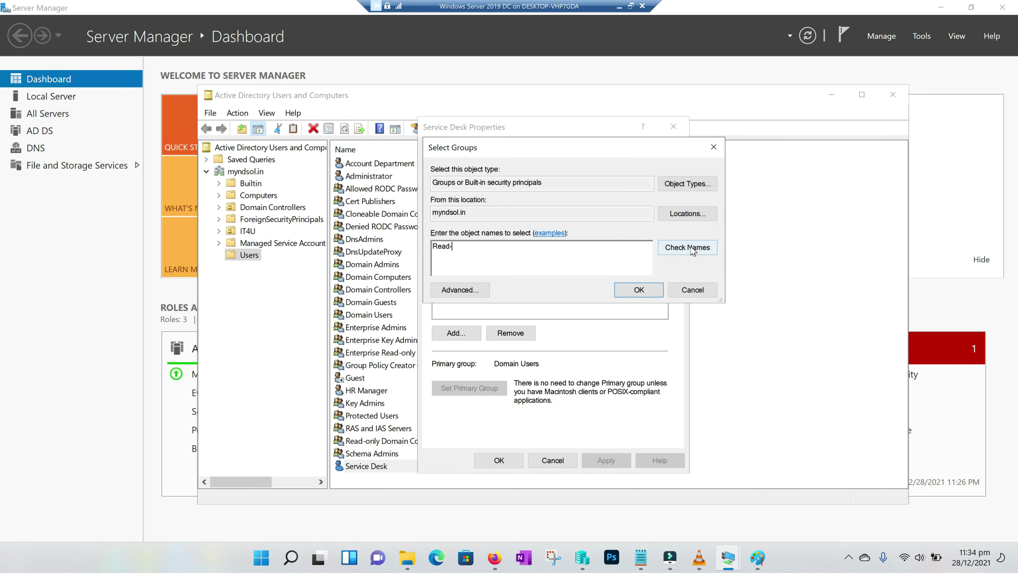
left_click(687, 247)
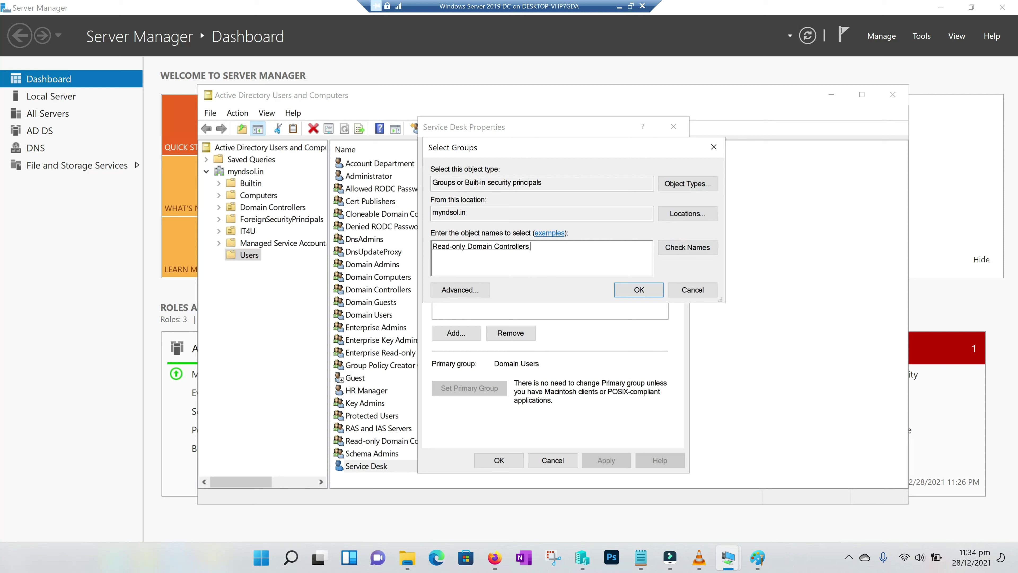
key("ctrl+a")
key("BackSpace")
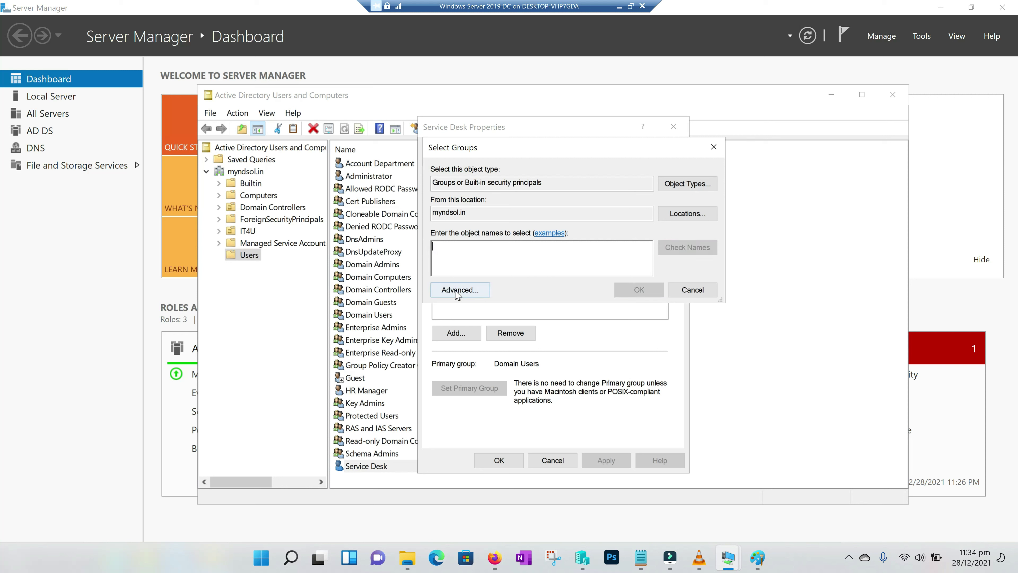
left_click(458, 290)
left_click(722, 296)
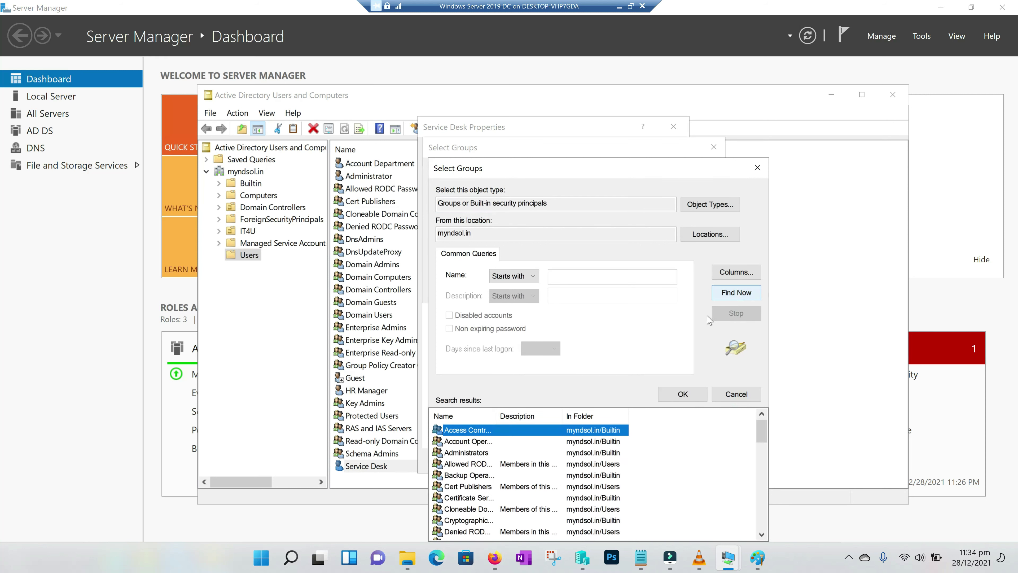
Add Read-only Domain Controllers to Service Desk's groups, apply, and close the properties
left_click_drag(762, 433, 761, 474)
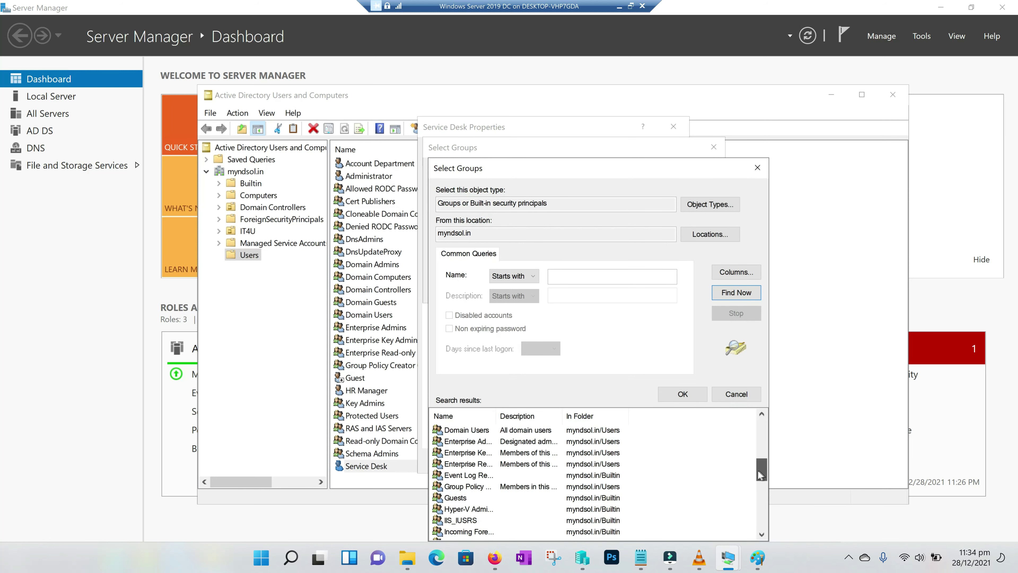
left_click(459, 466)
key("r")
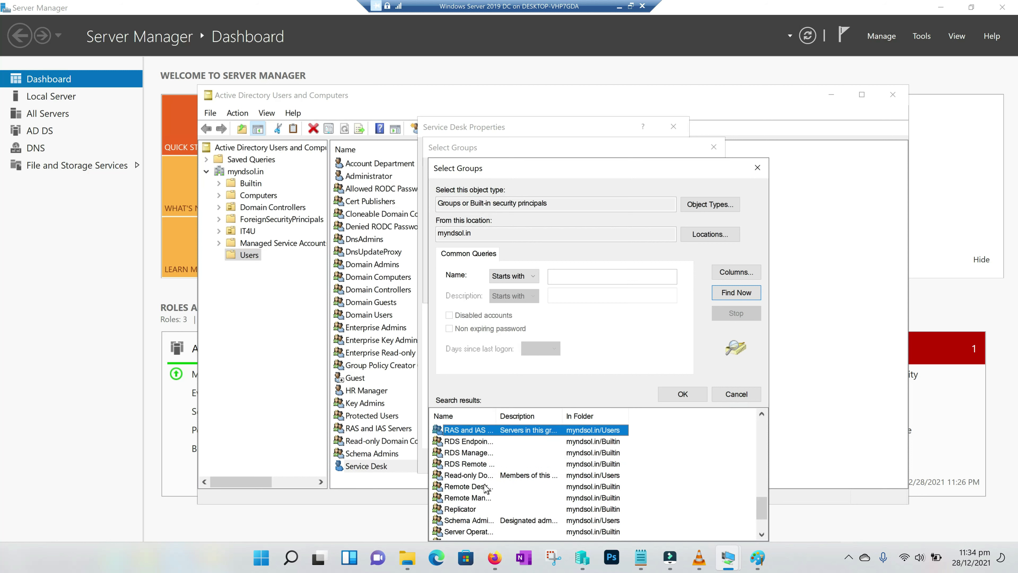
double_click(506, 415)
left_click(481, 479)
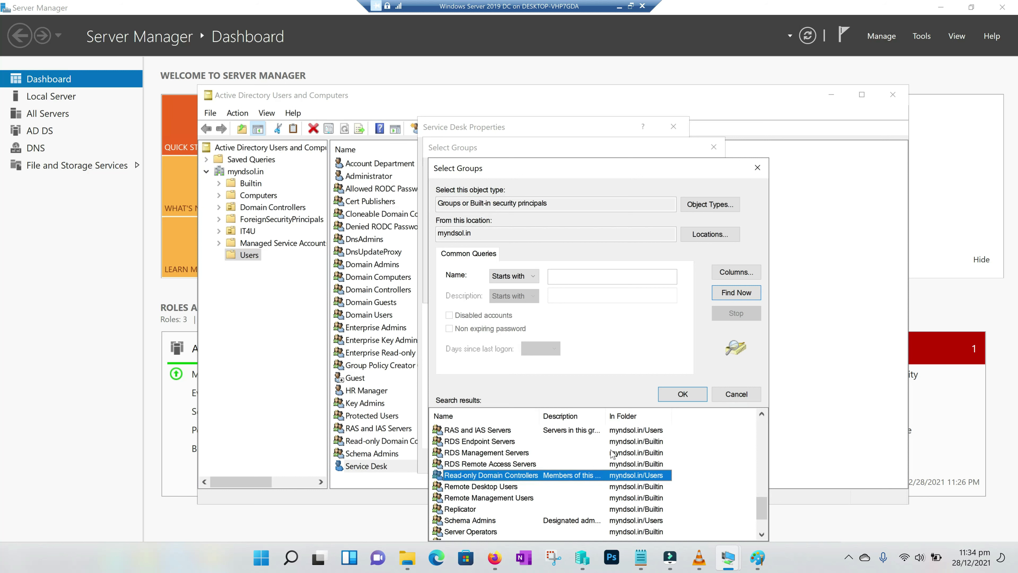
left_click(690, 400)
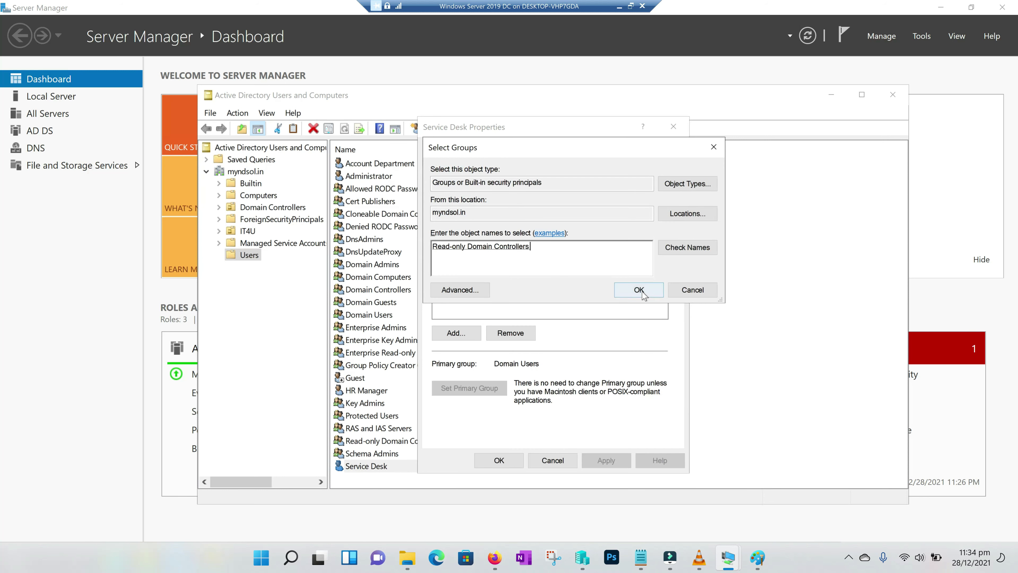
left_click(638, 292)
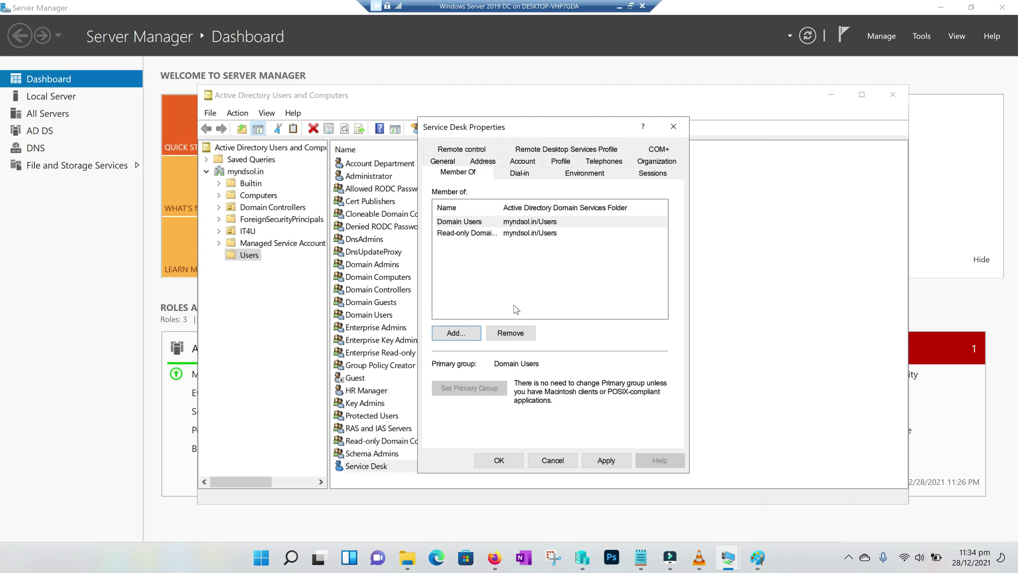
left_click(606, 460)
left_click(499, 460)
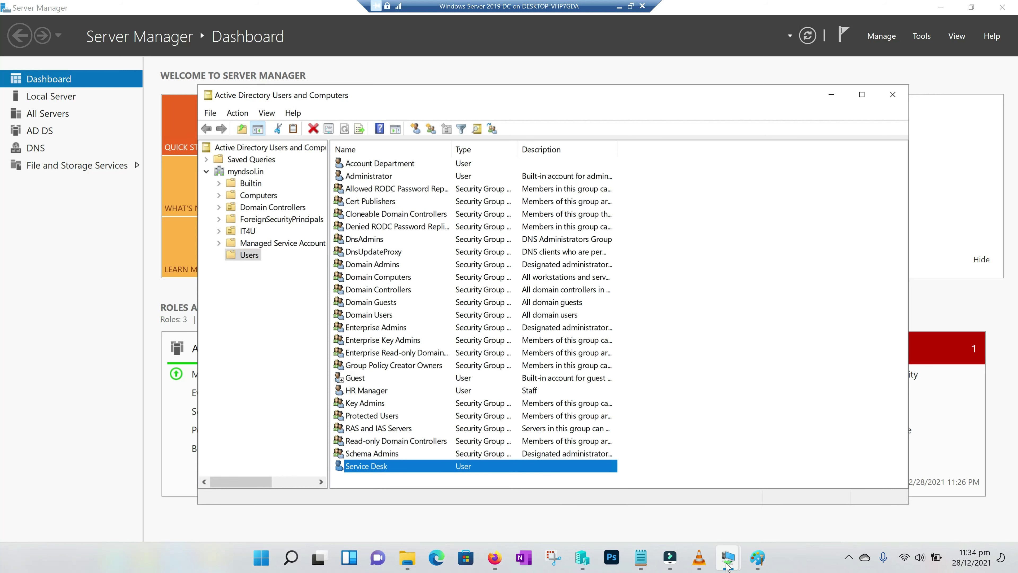
Pick MYNDSOL\servicedesk through advanced search as the RODC's delegated administrator account
mouse_move(727, 564)
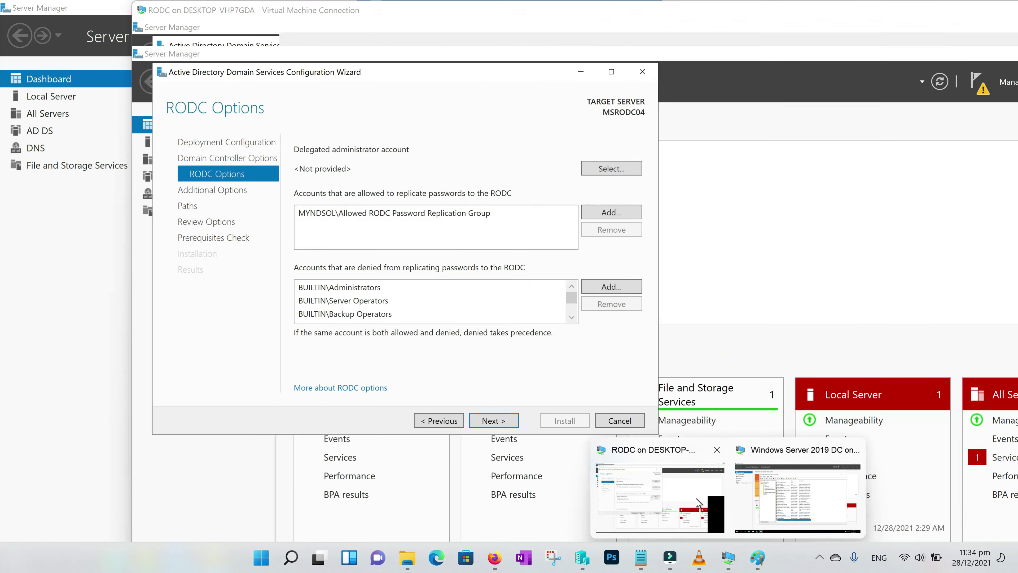
left_click(698, 504)
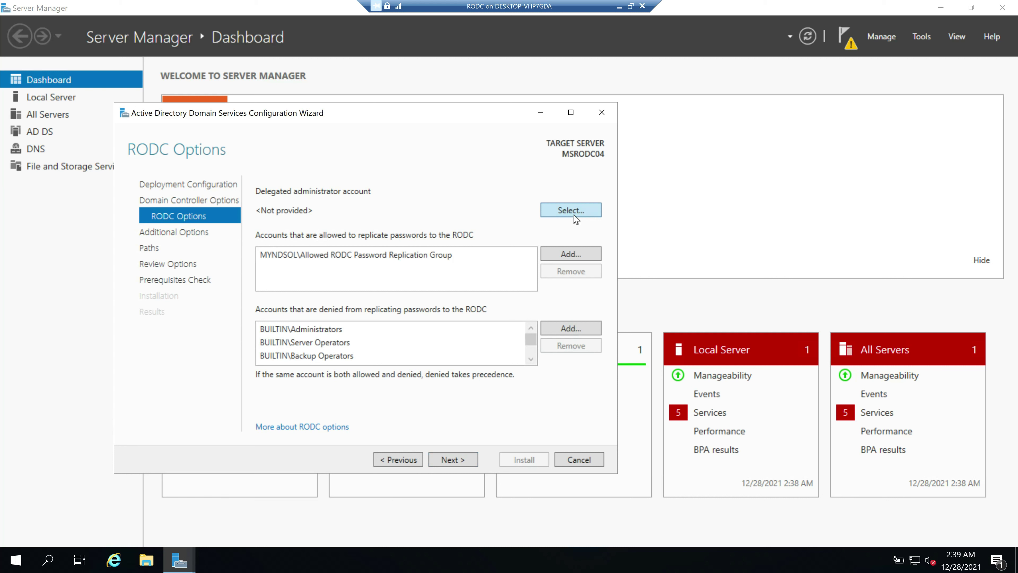
left_click(571, 212)
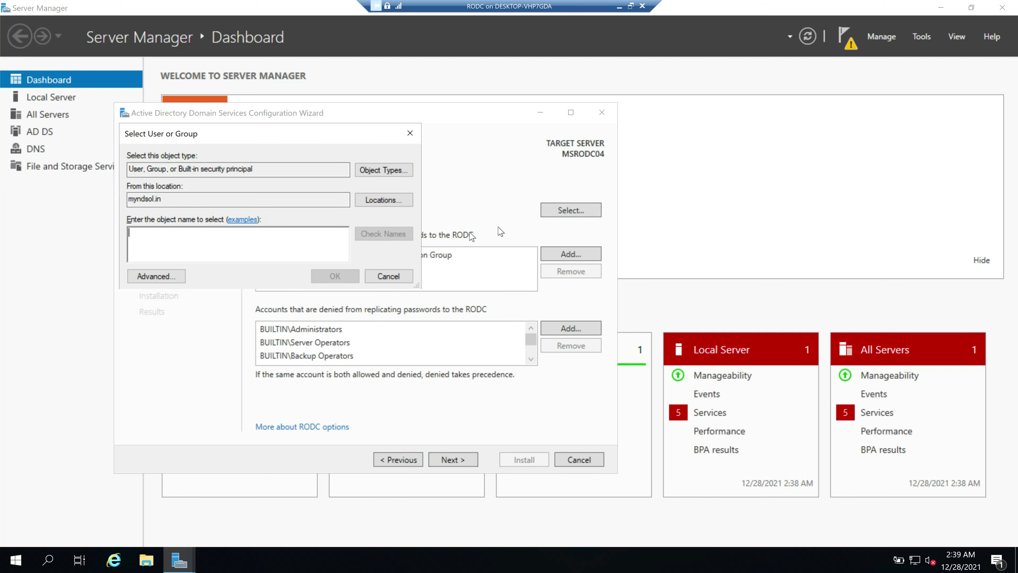
left_click(171, 281)
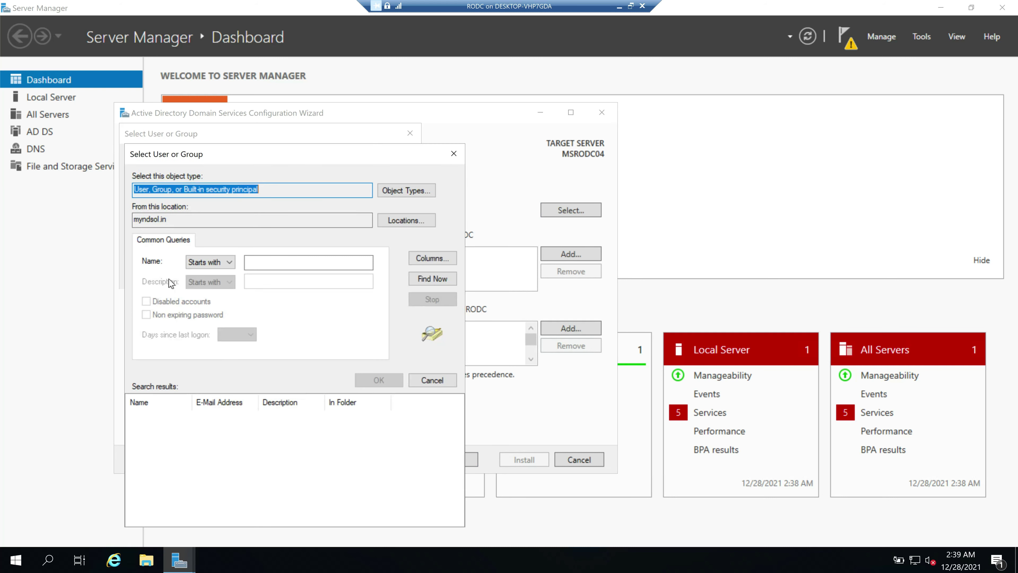
left_click(430, 279)
left_click(178, 474)
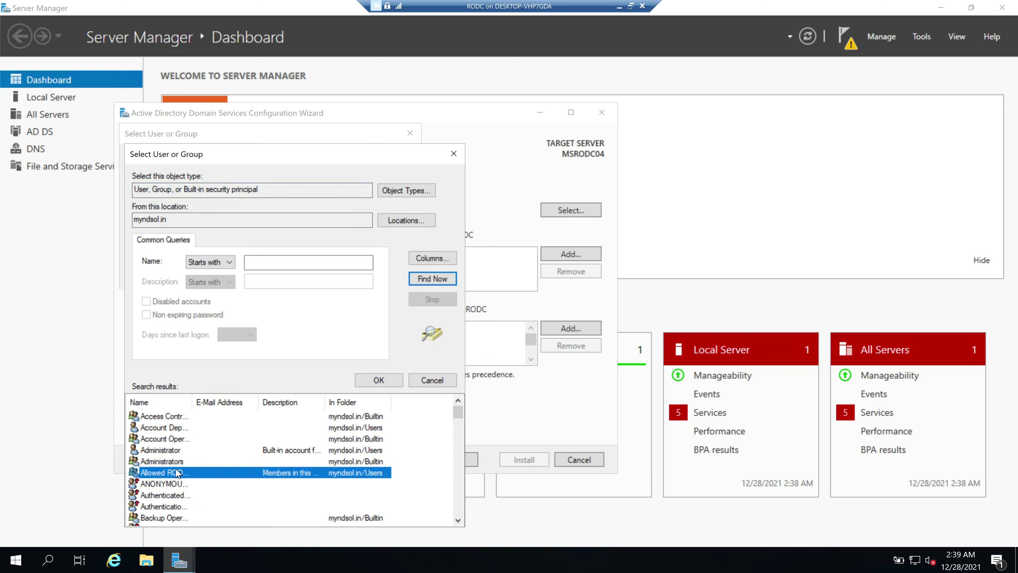
type("ser")
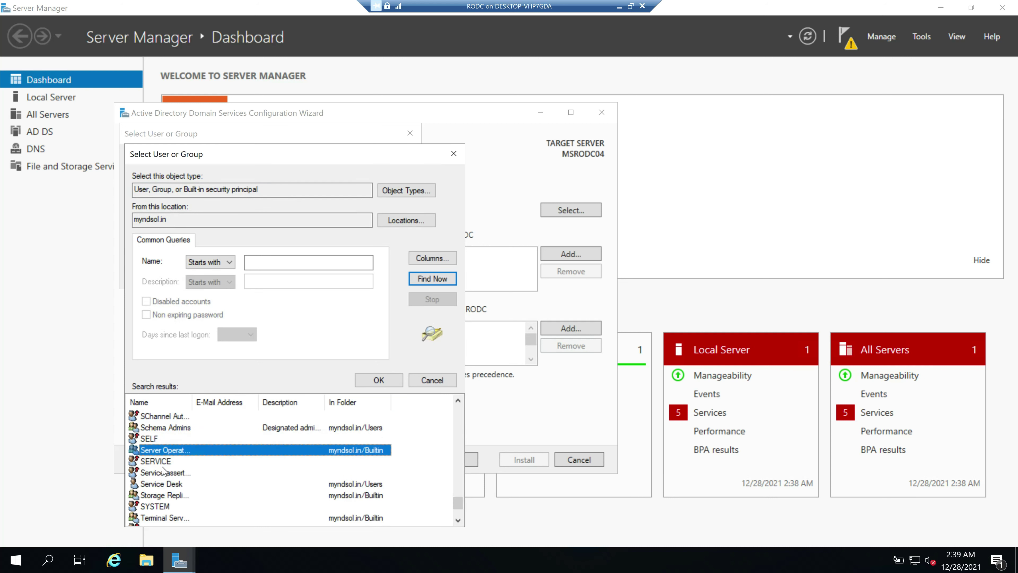
left_click(170, 484)
scroll(313, 480, "down", 2)
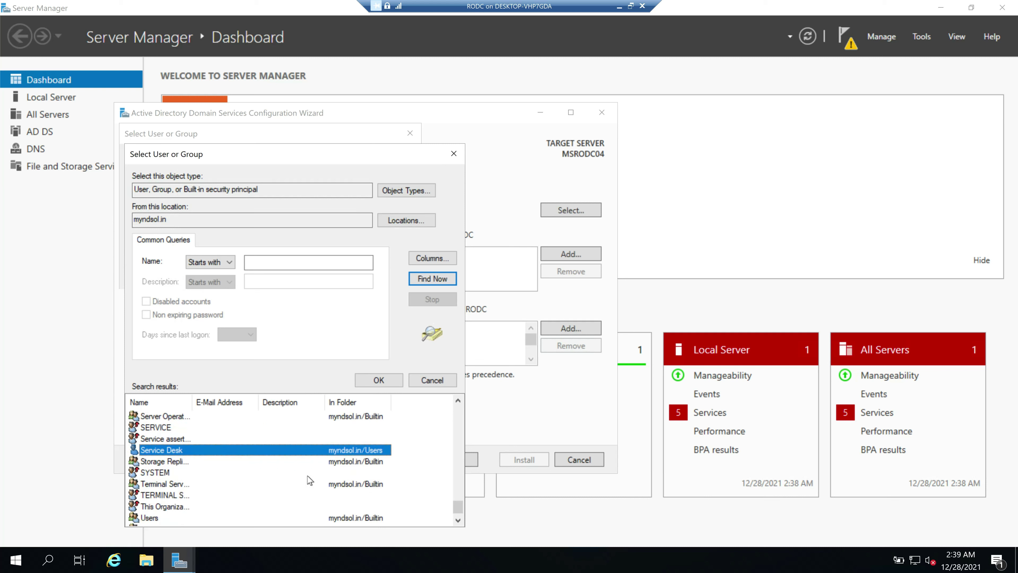
left_click(385, 381)
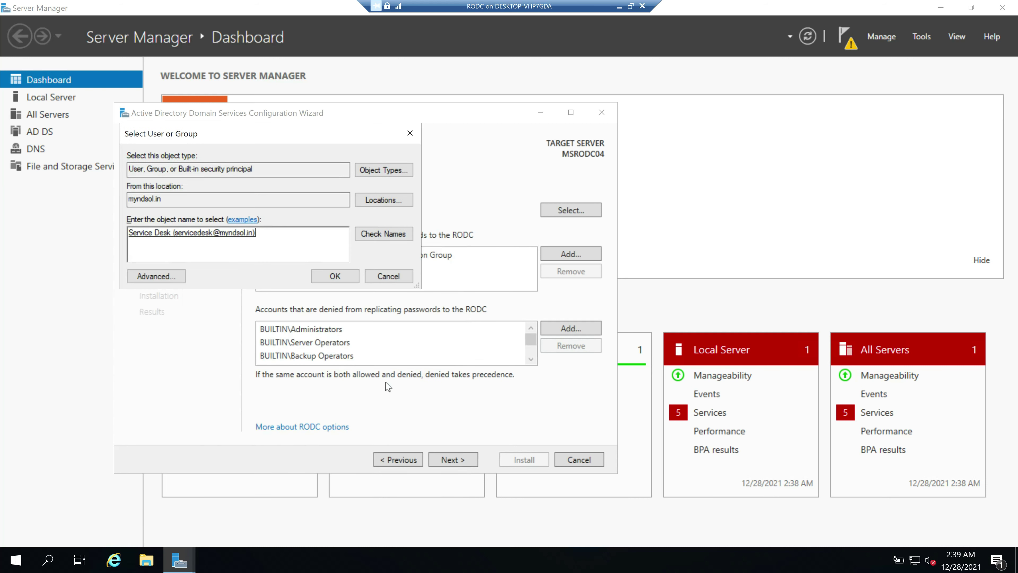
left_click(336, 279)
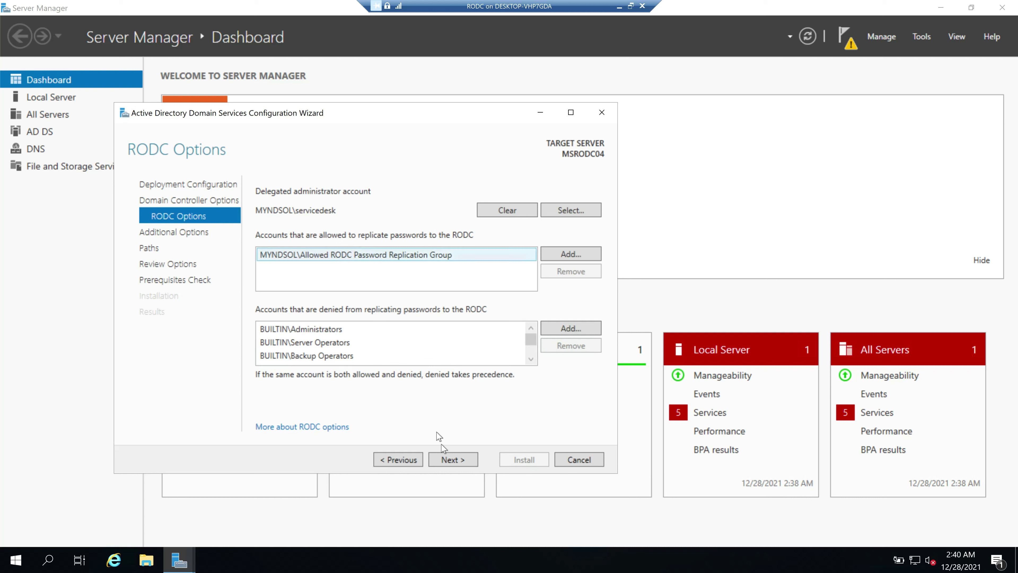
Replicate from MSDC01.myndsol.in, keep default paths, and proceed to the prerequisite checks
left_click(454, 460)
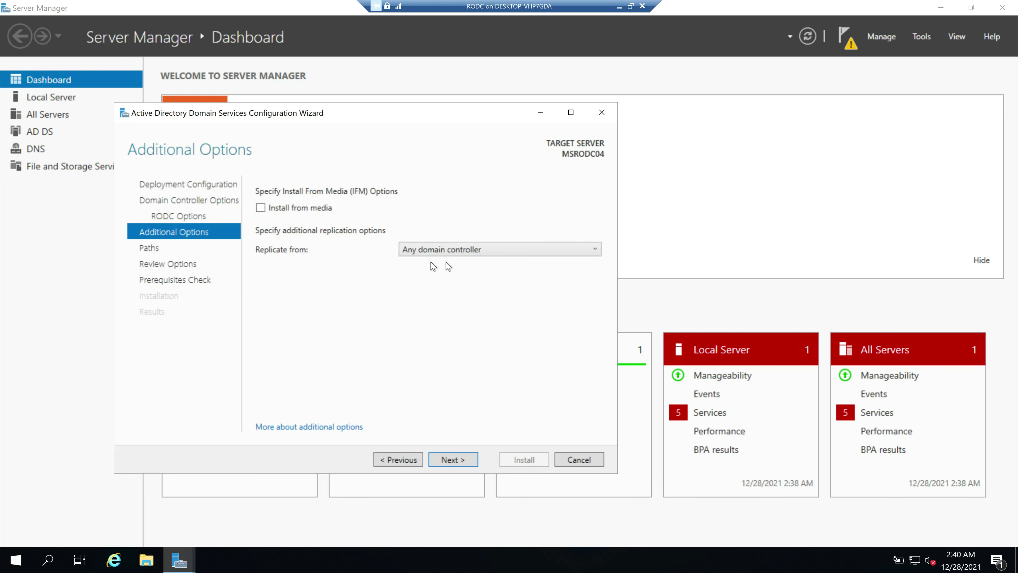
left_click(505, 254)
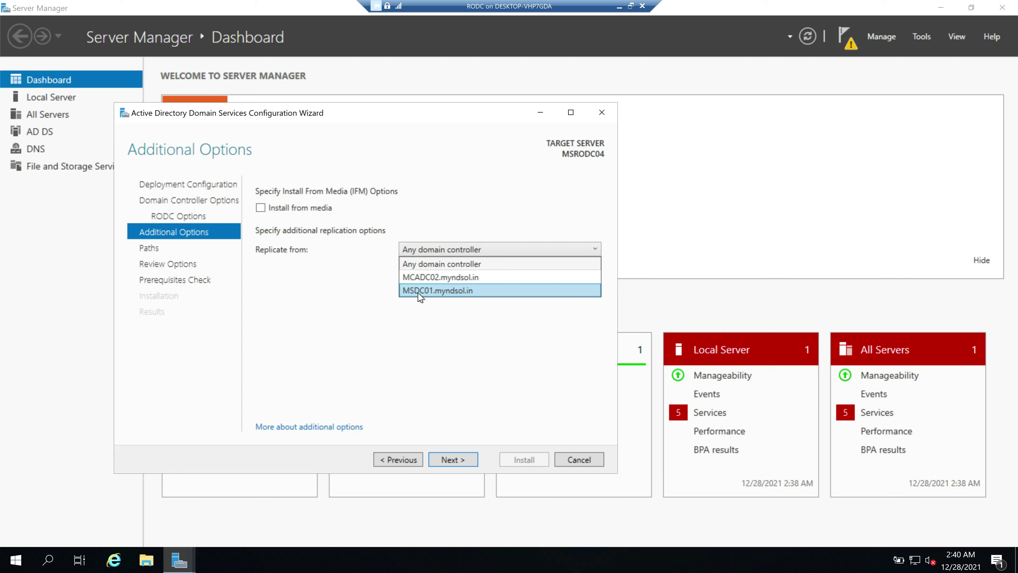
left_click(443, 290)
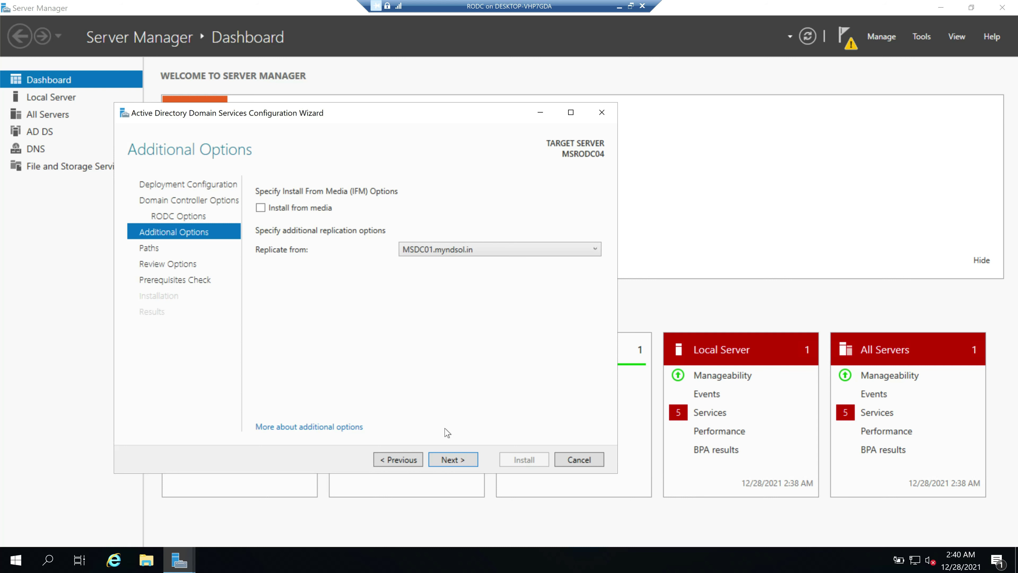
left_click(458, 460)
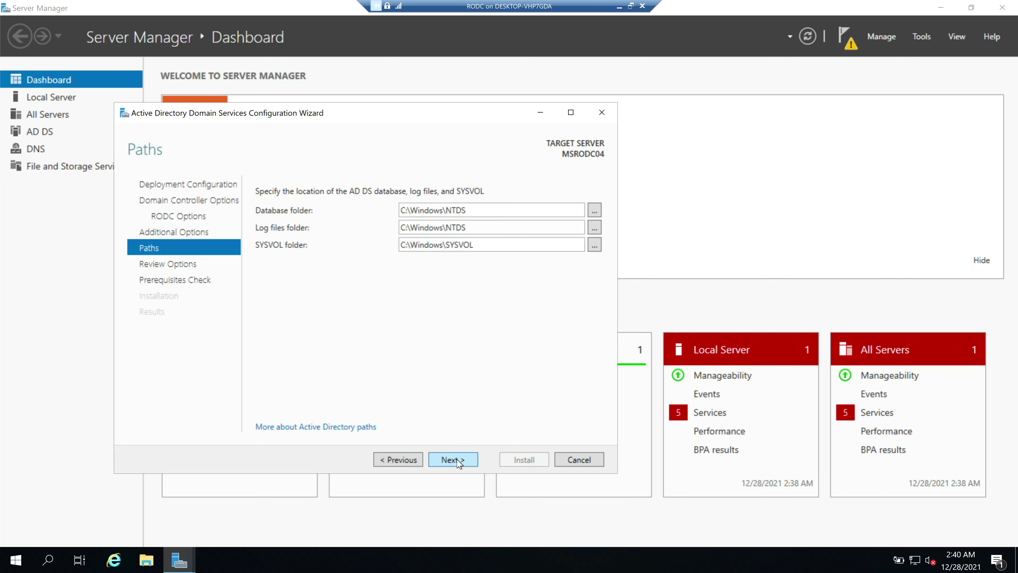
left_click(458, 460)
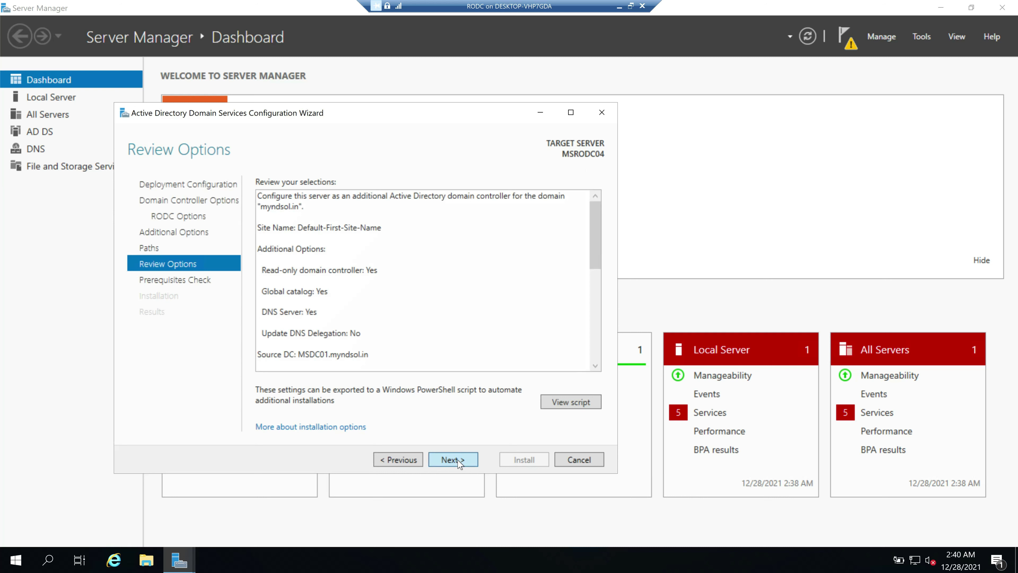
left_click(458, 461)
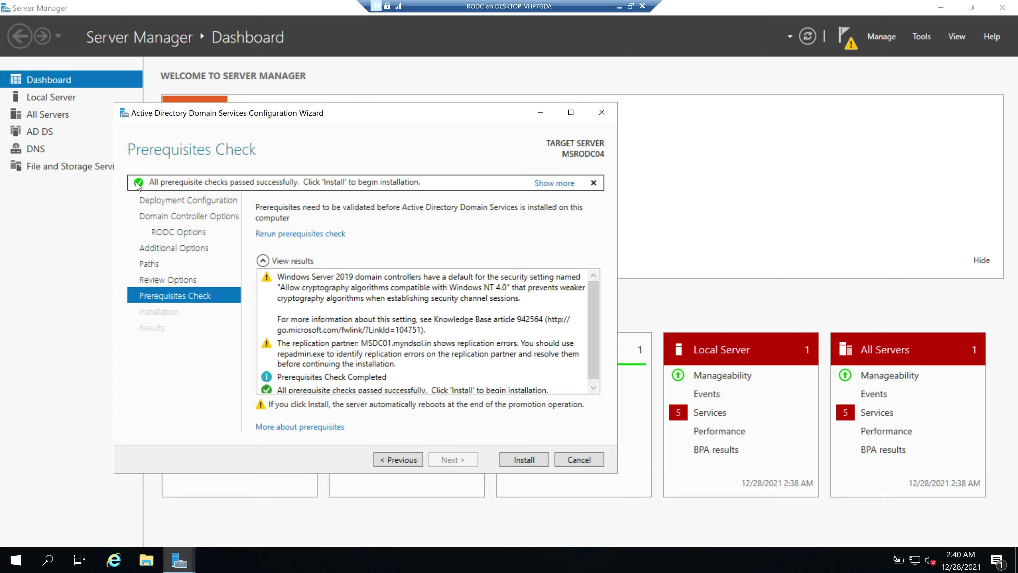
Install the RODC and, after the restart, sign in as the Service Desk domain account
left_click(523, 459)
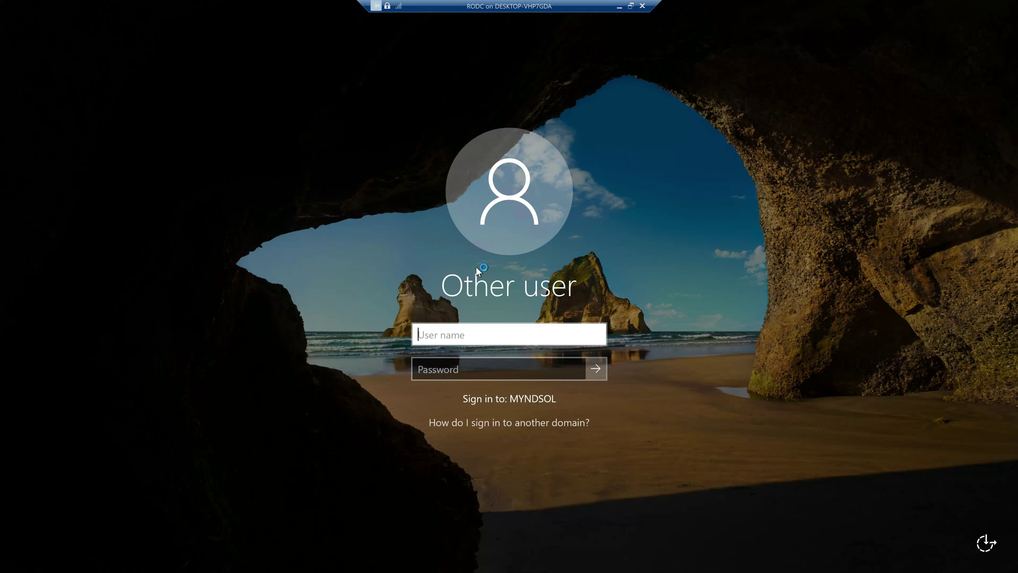
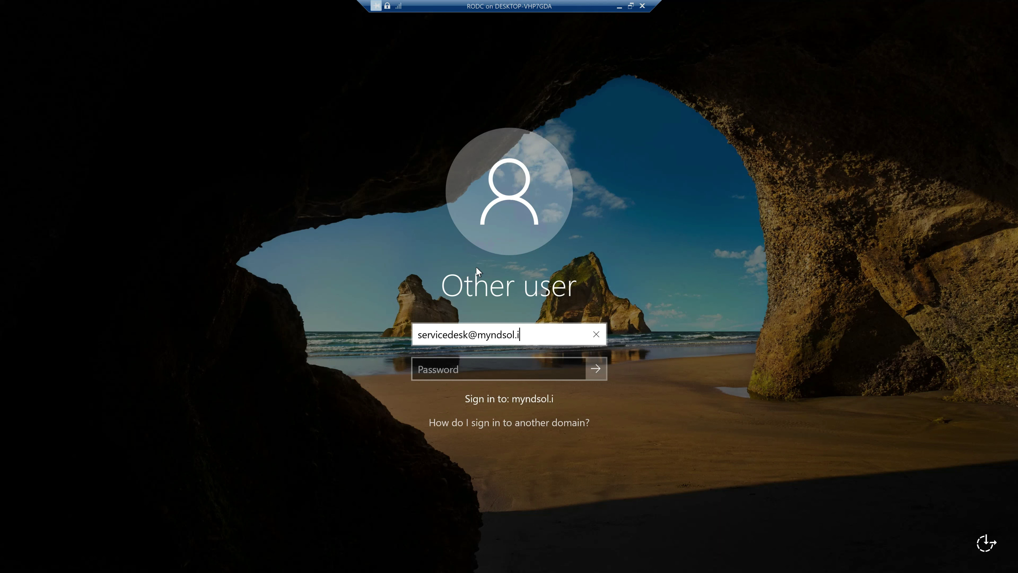
key("Tab")
type("•••••")
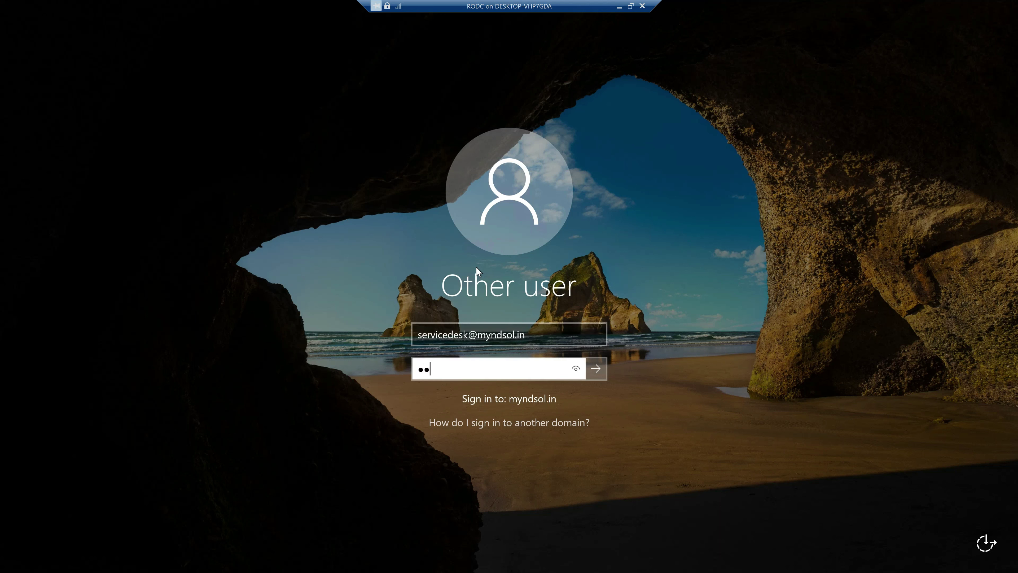
key("BackSpace")
key("BackSpace")
key("BackSpace")
key("BackSpace")
key("BackSpace")
type("•••••••")
key("Return")
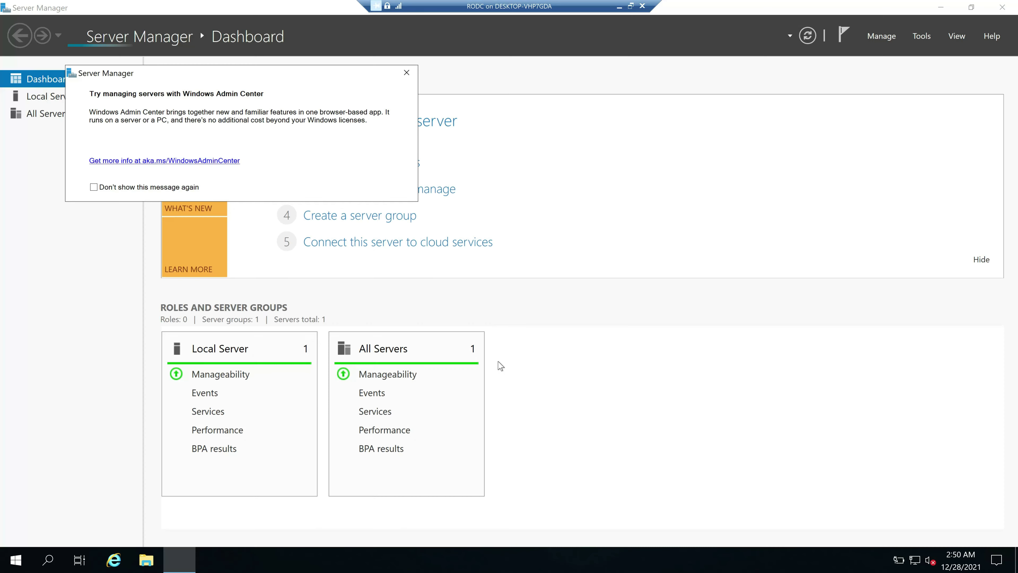
Open Active Directory Users and Computers from Tools and show myndsol.in's Users container
left_click(406, 73)
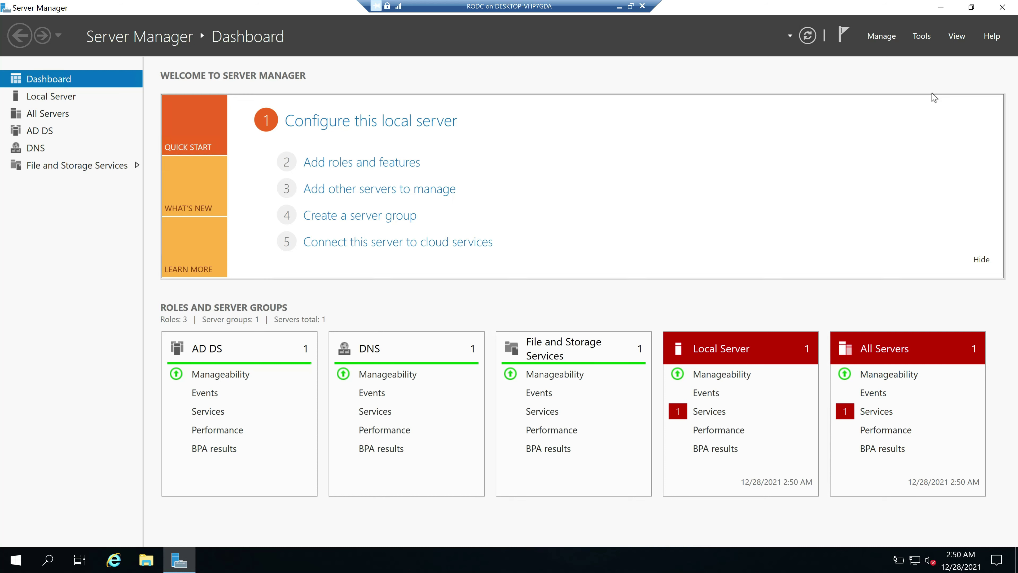
left_click(924, 37)
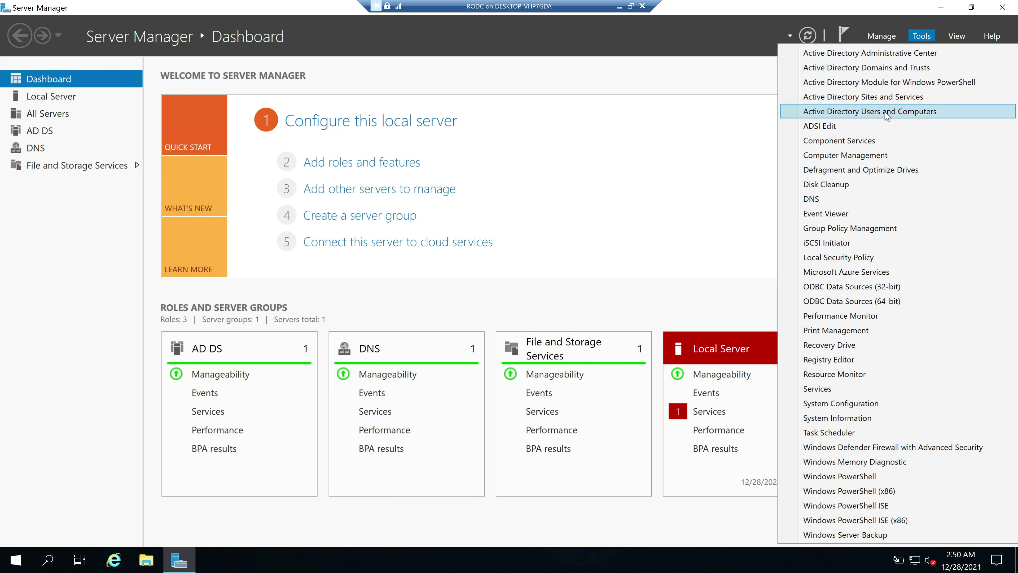
left_click(898, 112)
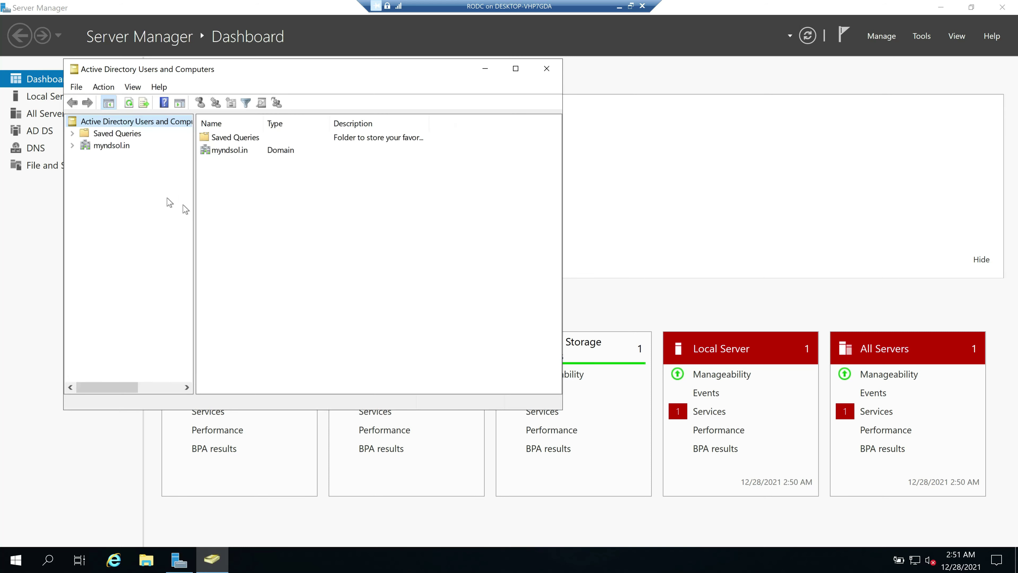
left_click(72, 146)
left_click(128, 233)
left_click_drag(433, 70, 539, 70)
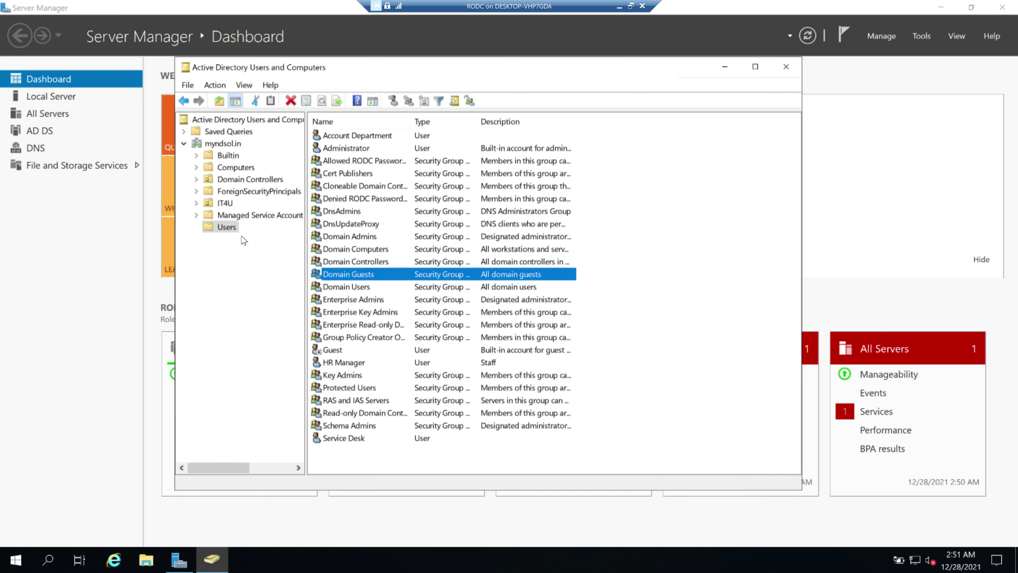
Browse the IT4U unit, return to Users, and select the HR Manager account
left_click(224, 203)
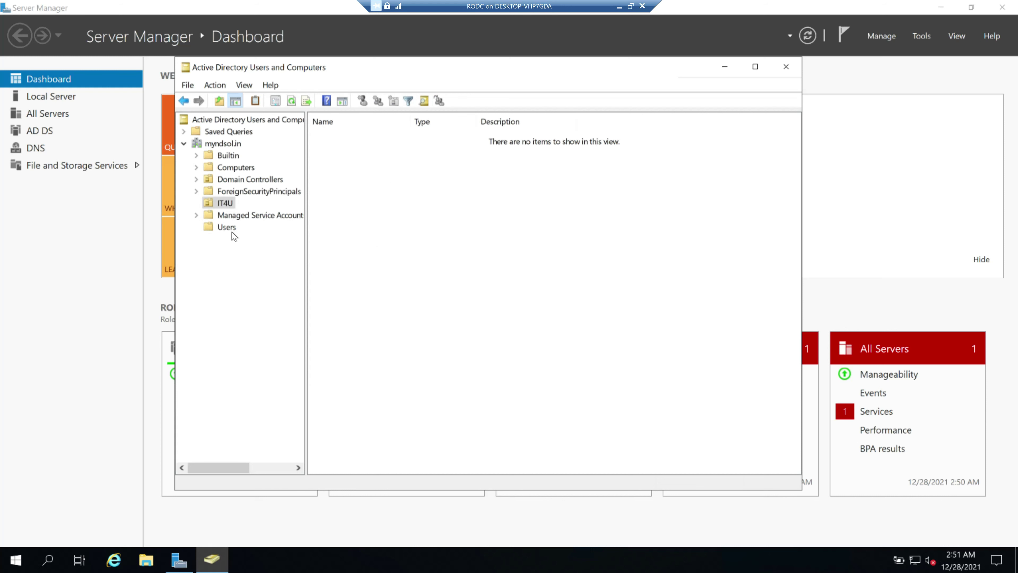
left_click(227, 227)
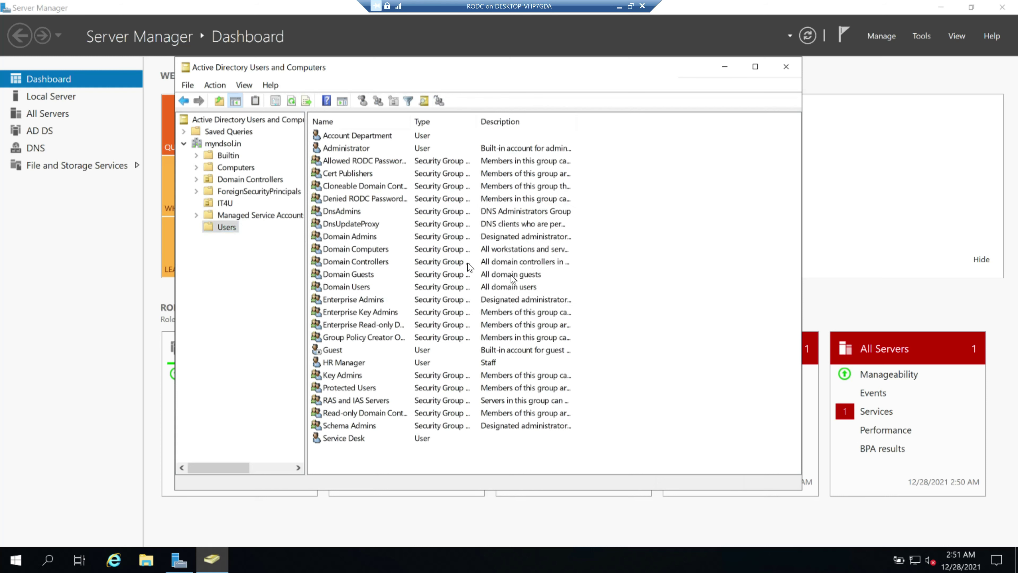
right_click(619, 207)
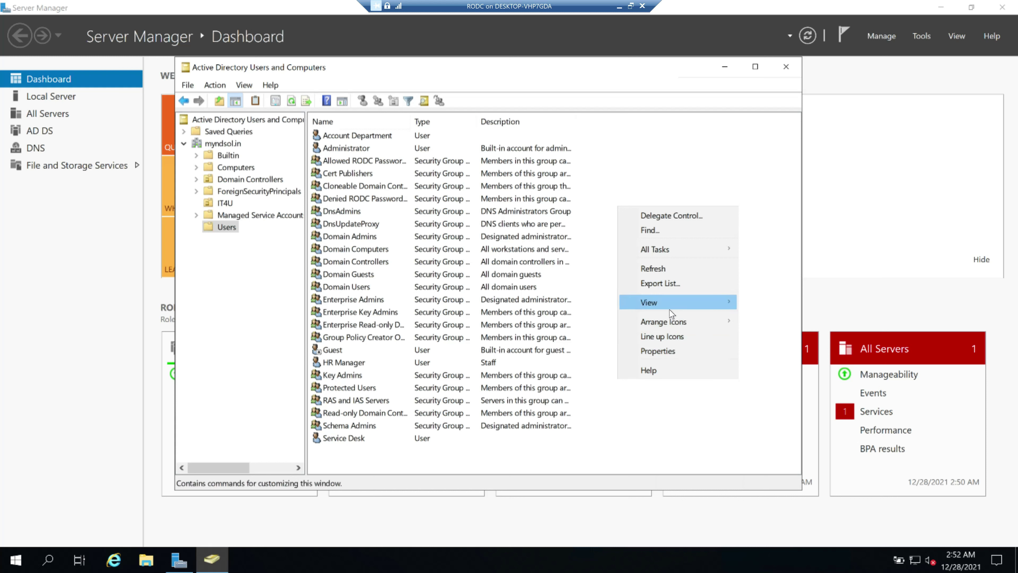
left_click(666, 420)
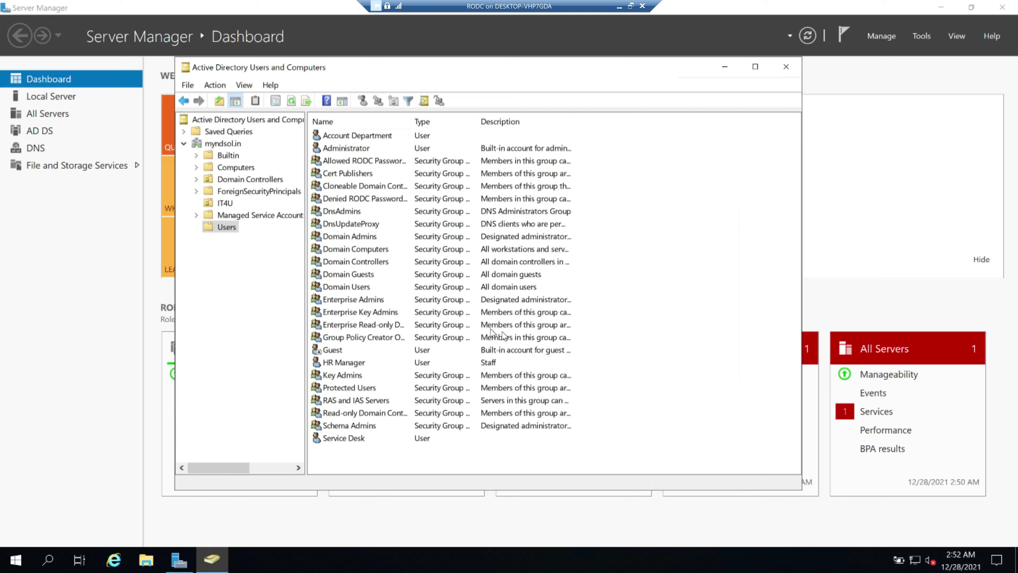
left_click(343, 363)
right_click(347, 363)
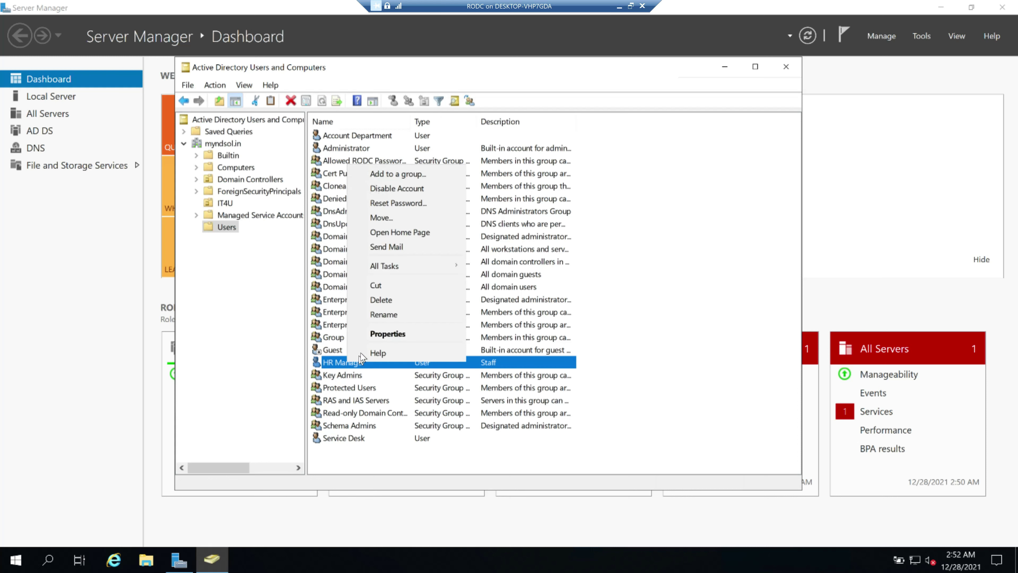
left_click(403, 203)
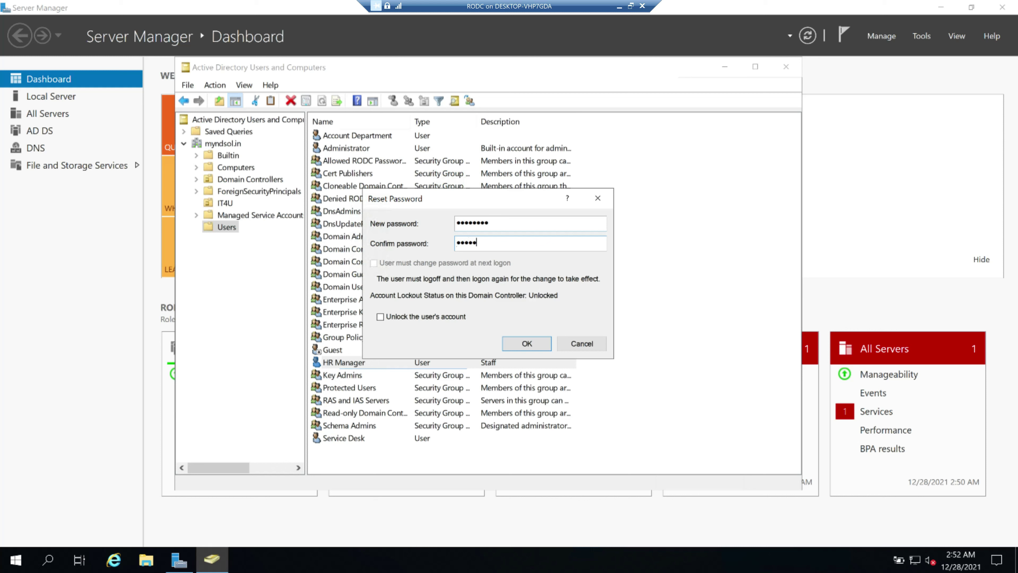
left_click(525, 344)
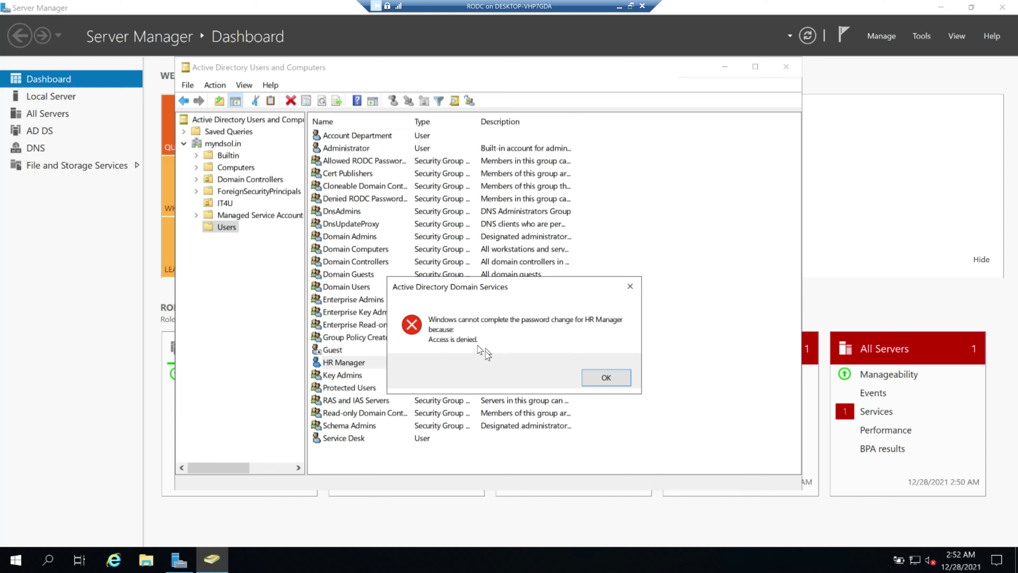
left_click(606, 377)
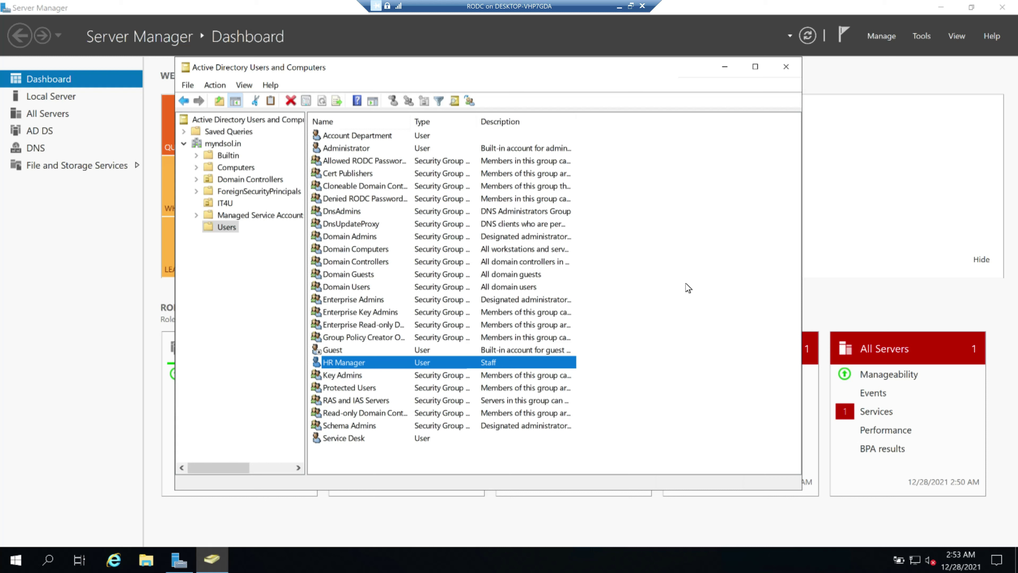
left_click(664, 225)
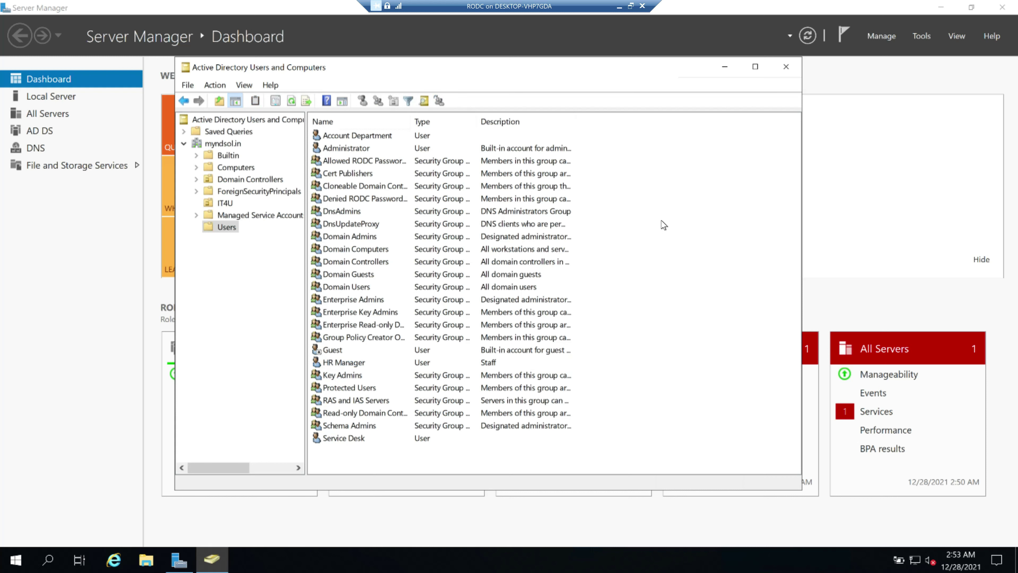
right_click(664, 226)
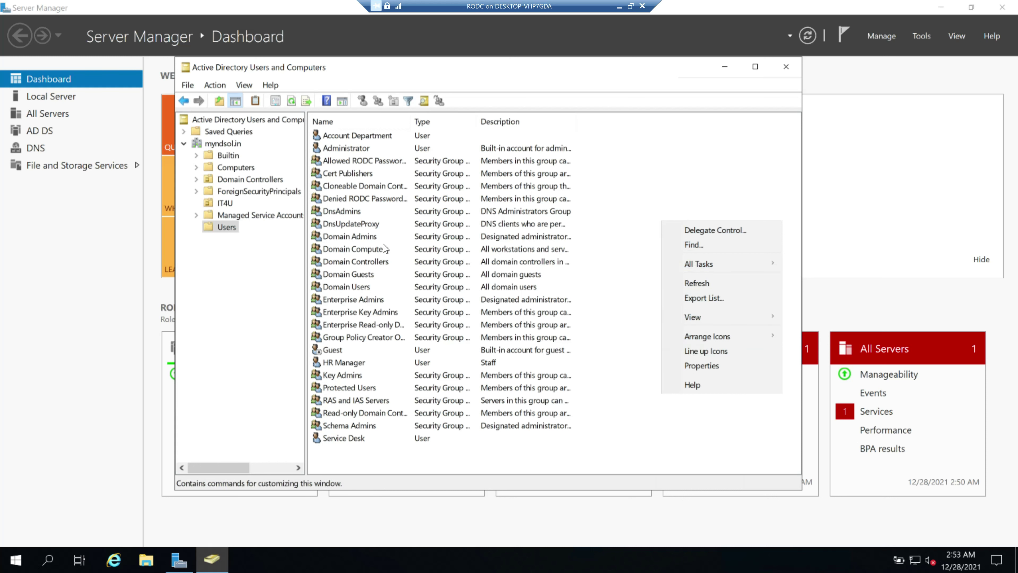
left_click(621, 253)
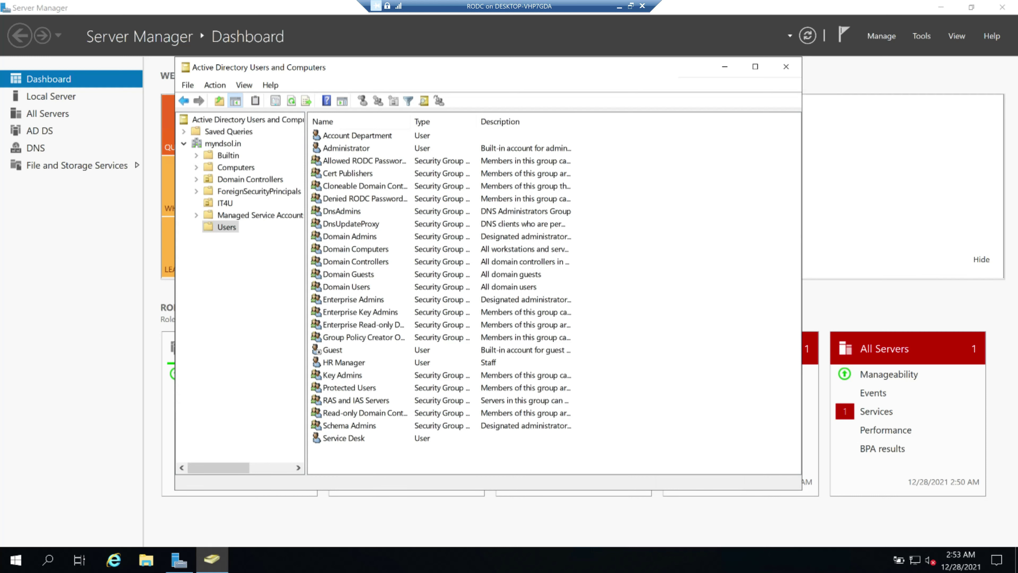
Switch from the RODC session to the Windows Server 2019 DC and select myndsol.in in ADUC
left_click(619, 6)
mouse_move(712, 563)
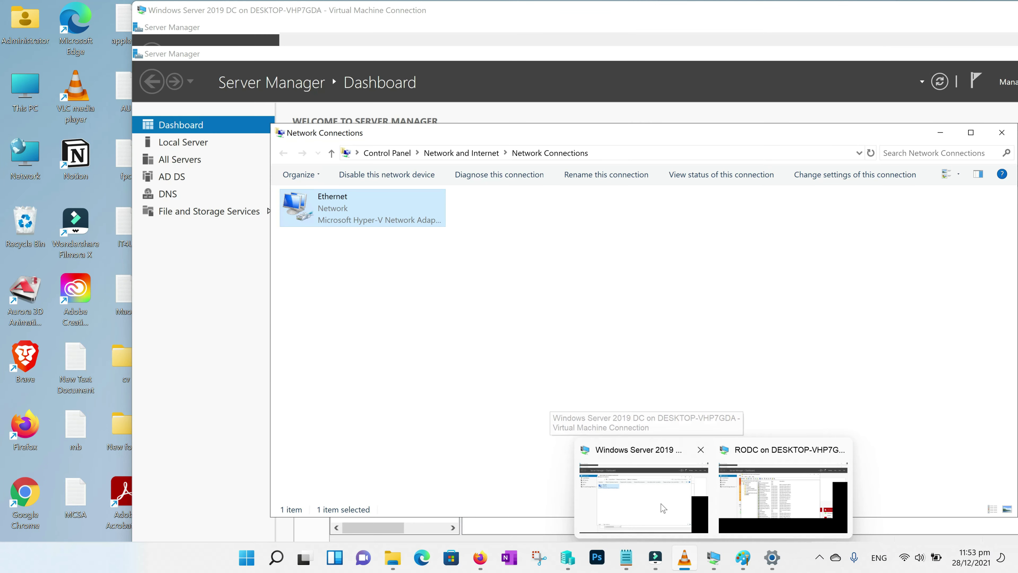
left_click(664, 507)
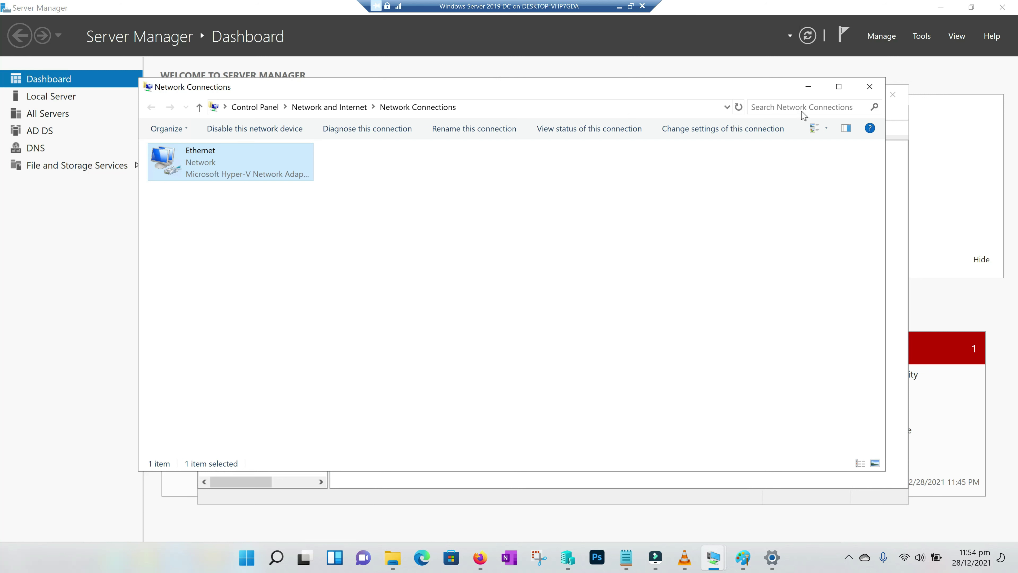
left_click(808, 86)
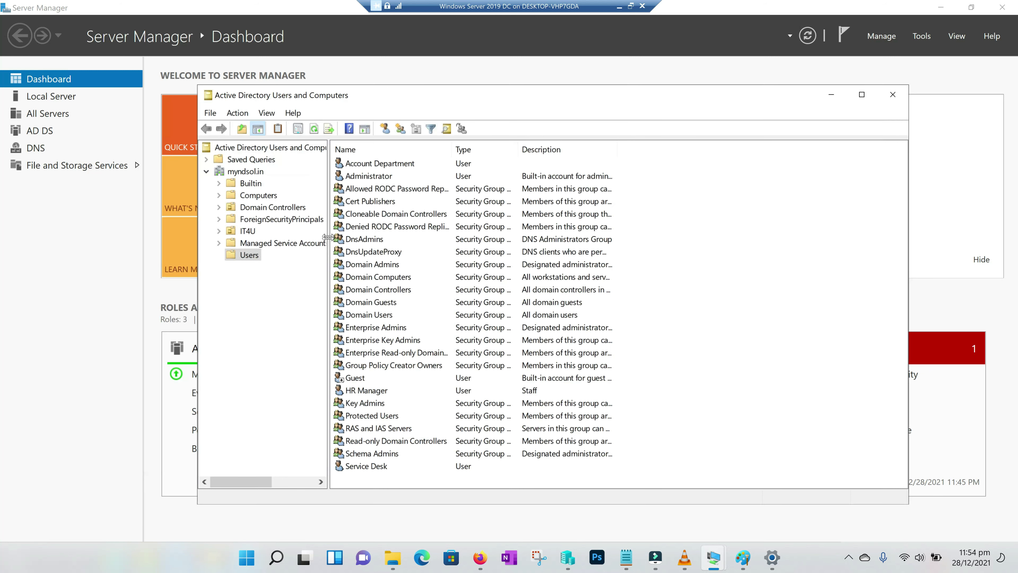
left_click(246, 173)
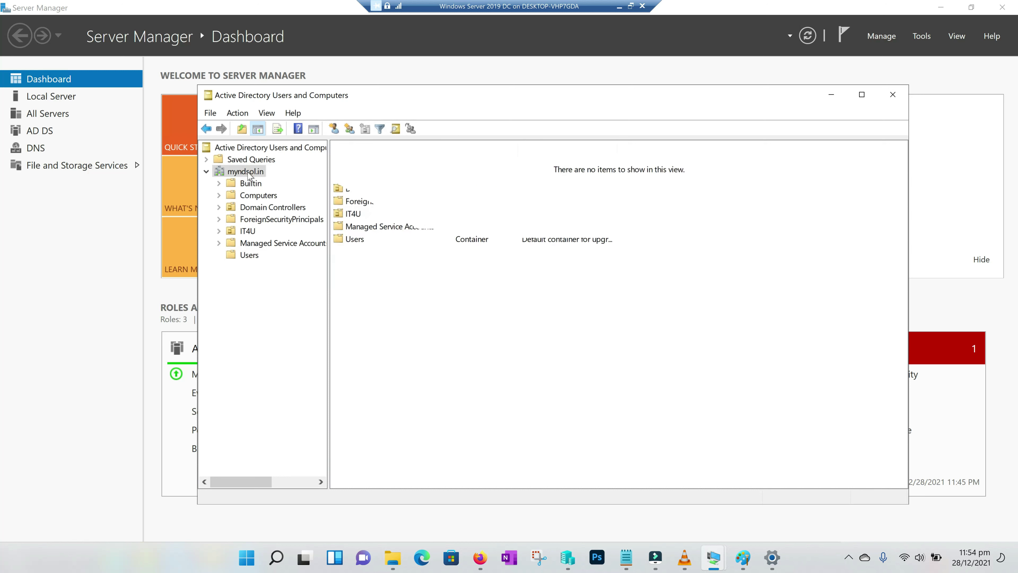
Start the Delegation of Control Wizard on myndsol.in and add Service Desk as the delegate
right_click(247, 172)
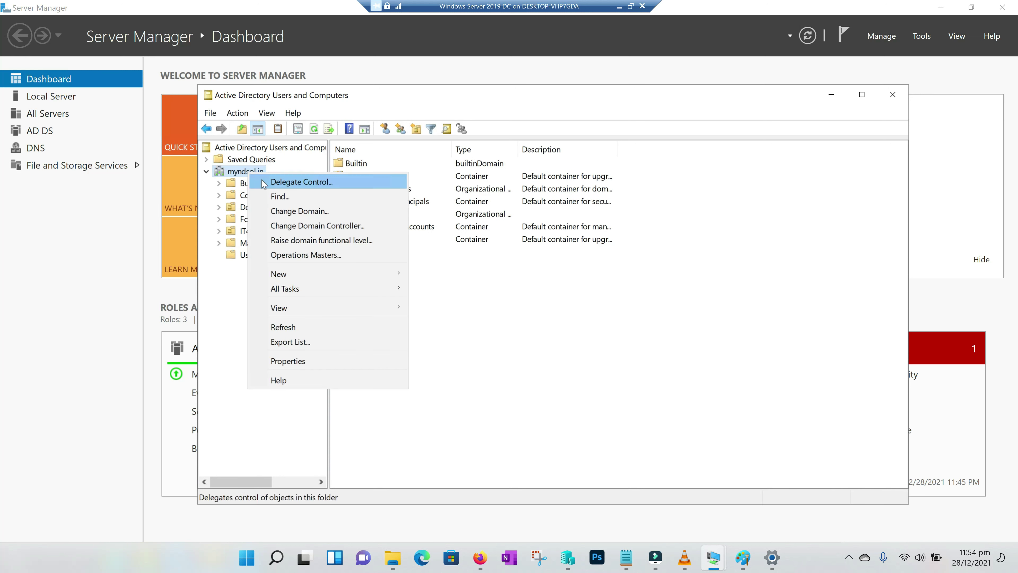
left_click(310, 184)
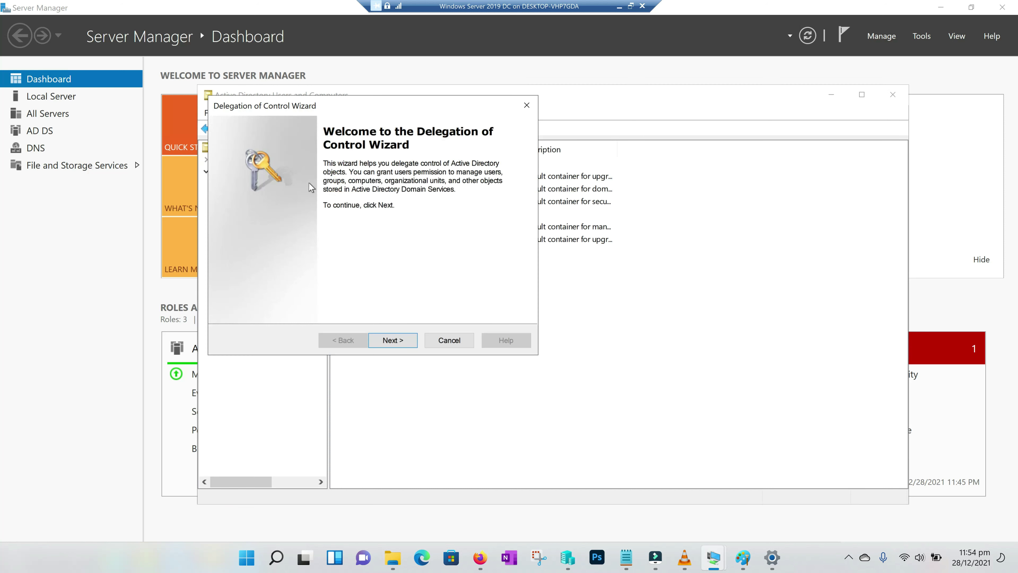
left_click(391, 341)
left_click(433, 278)
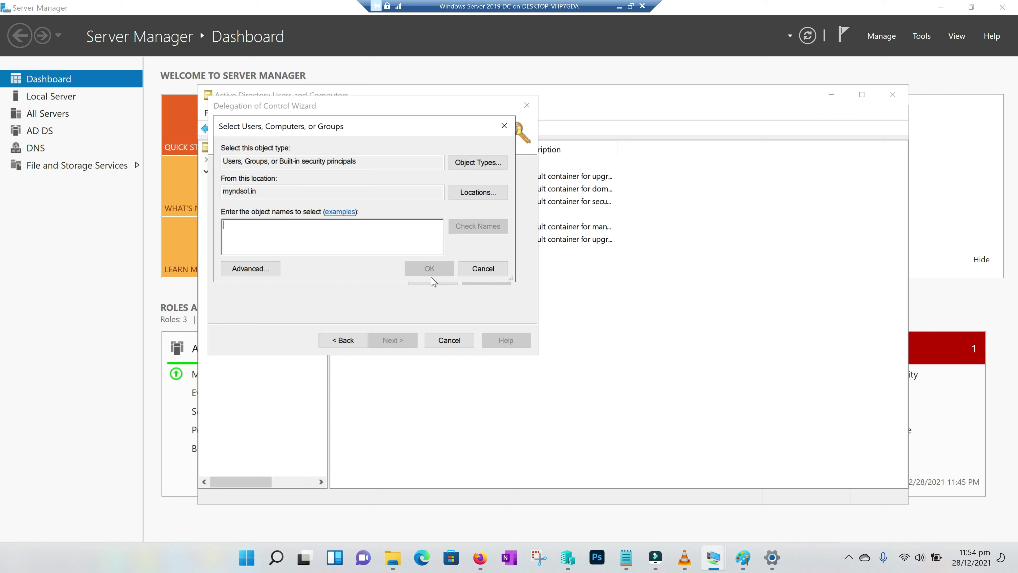
type("servicedesk")
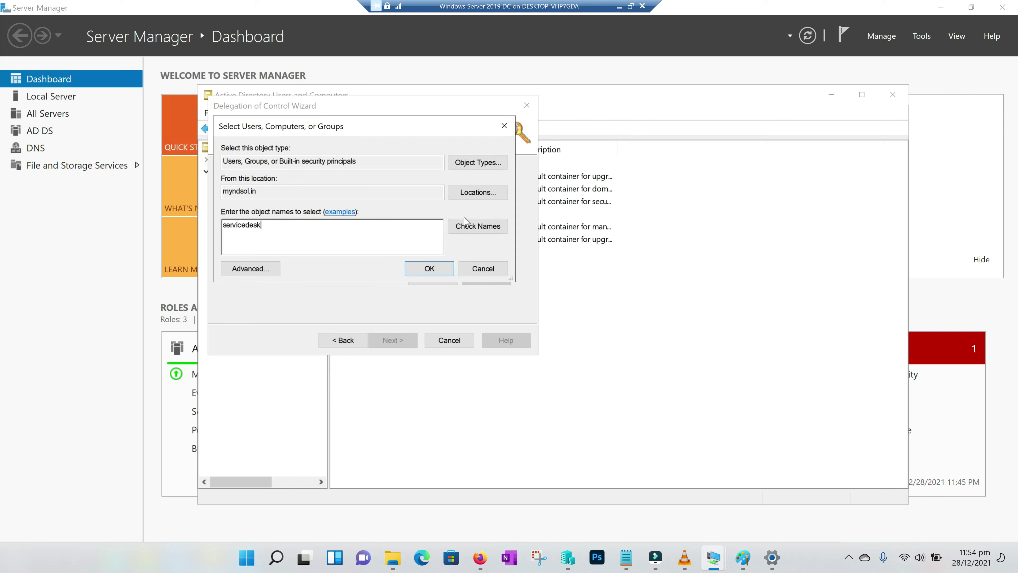
left_click(469, 226)
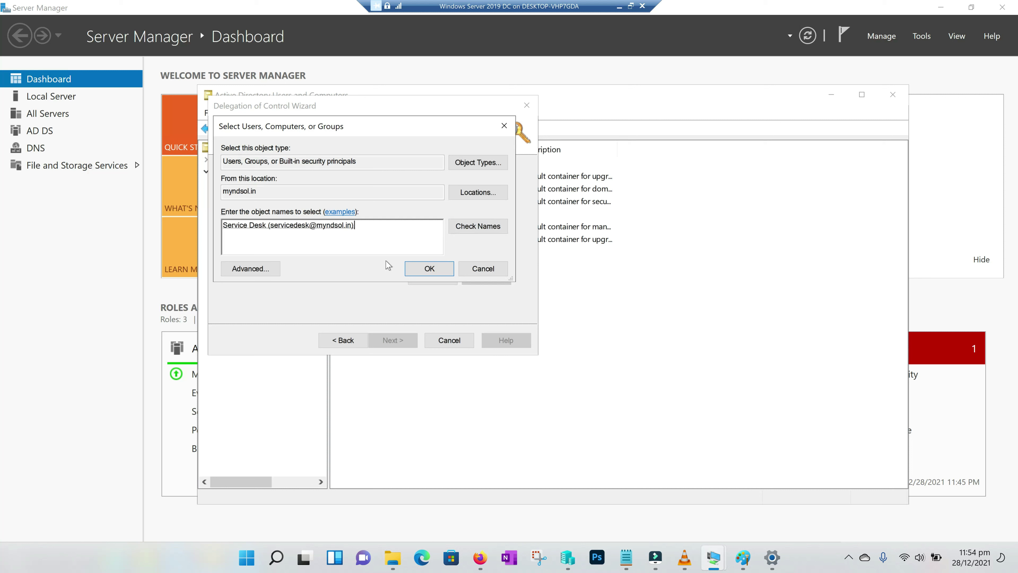
left_click(436, 272)
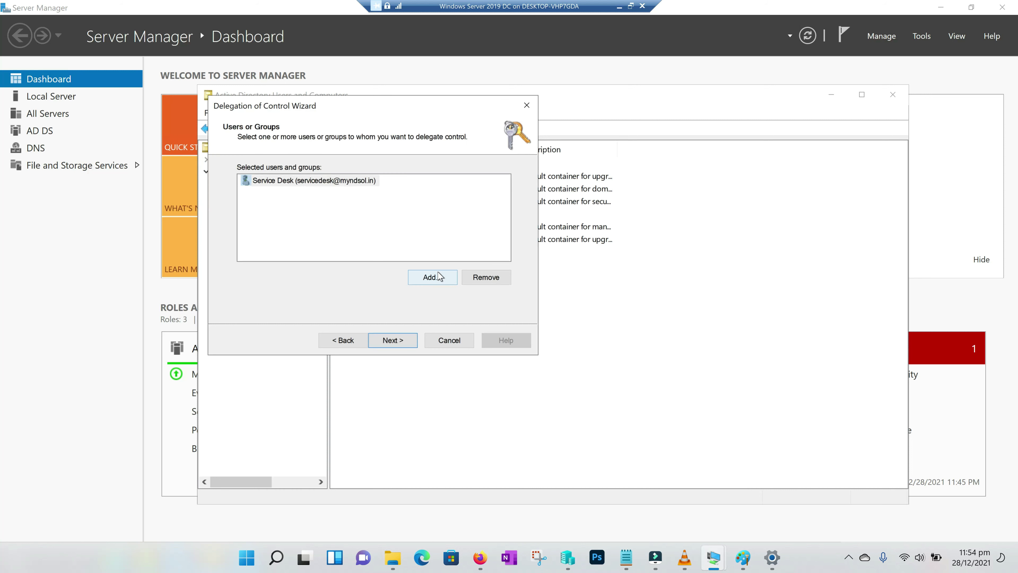
Grant Service Desk the user account management and reset password tasks, then finish the wizard
left_click(393, 340)
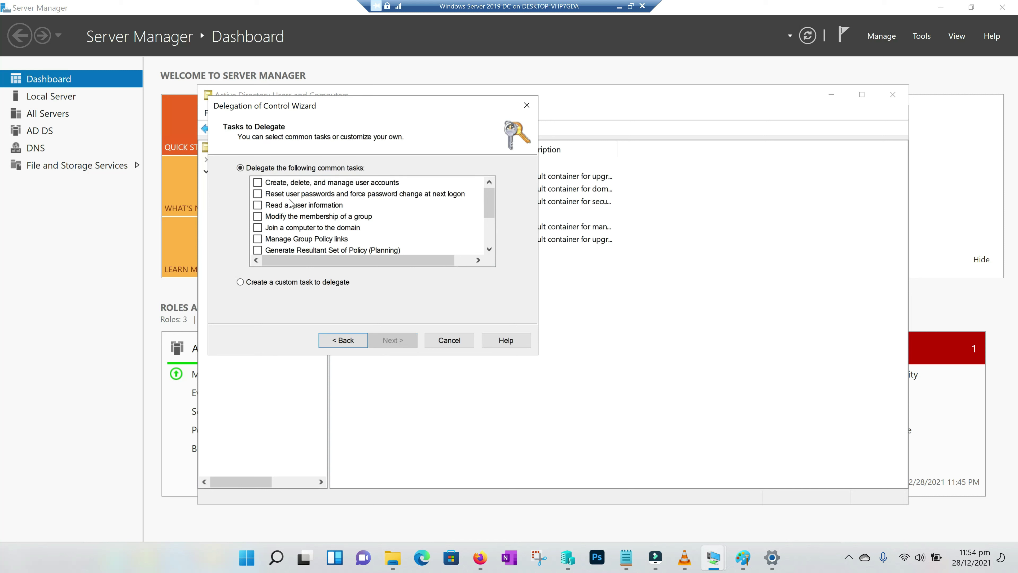
left_click(257, 183)
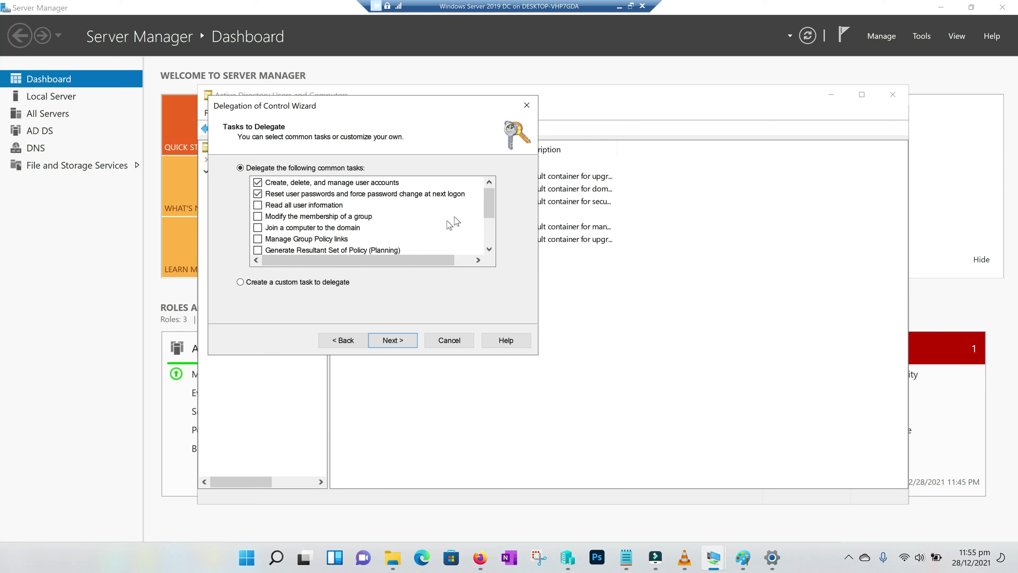
left_click_drag(489, 205, 489, 235)
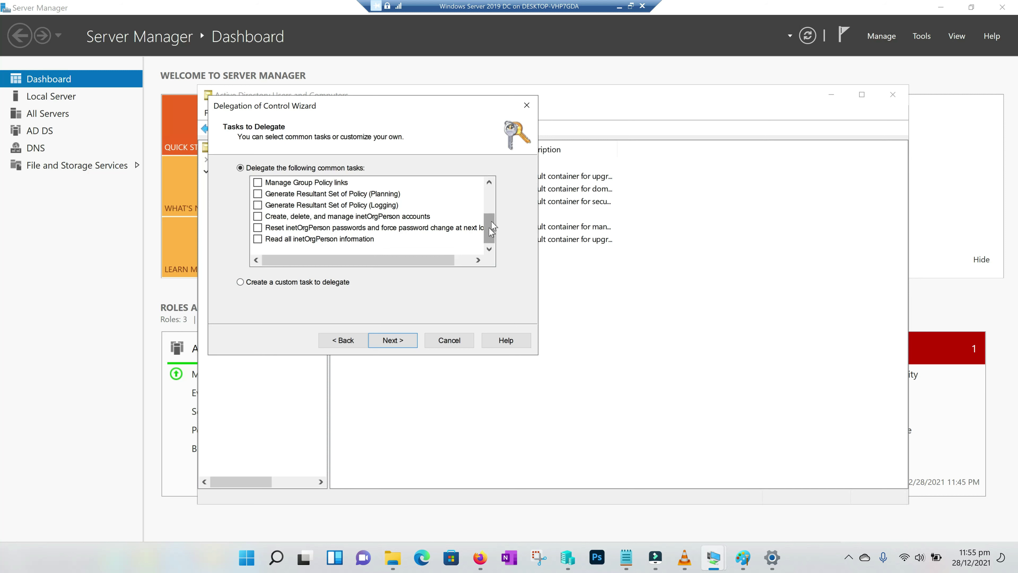
scroll(486, 237, "up", 2)
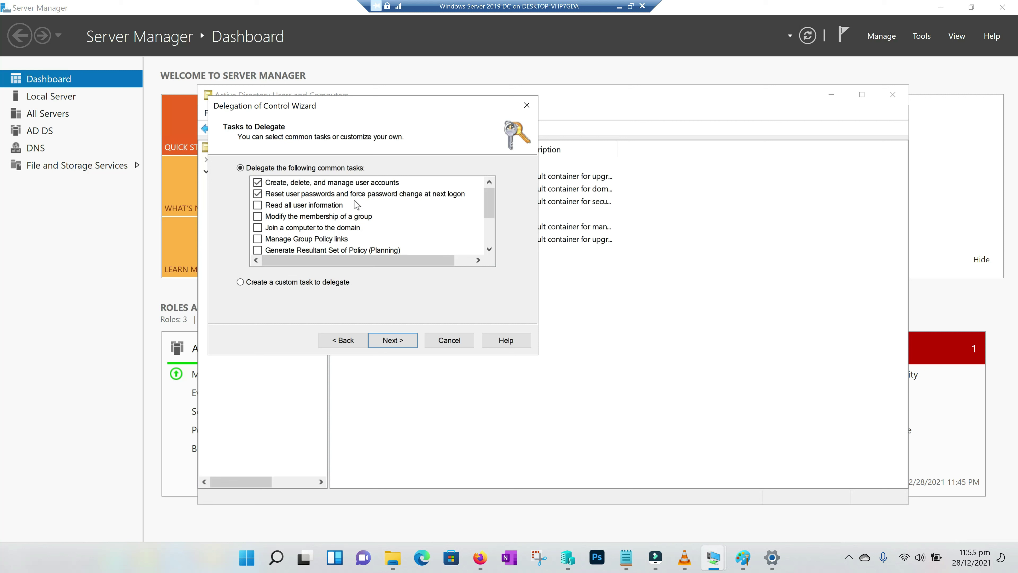
left_click(403, 340)
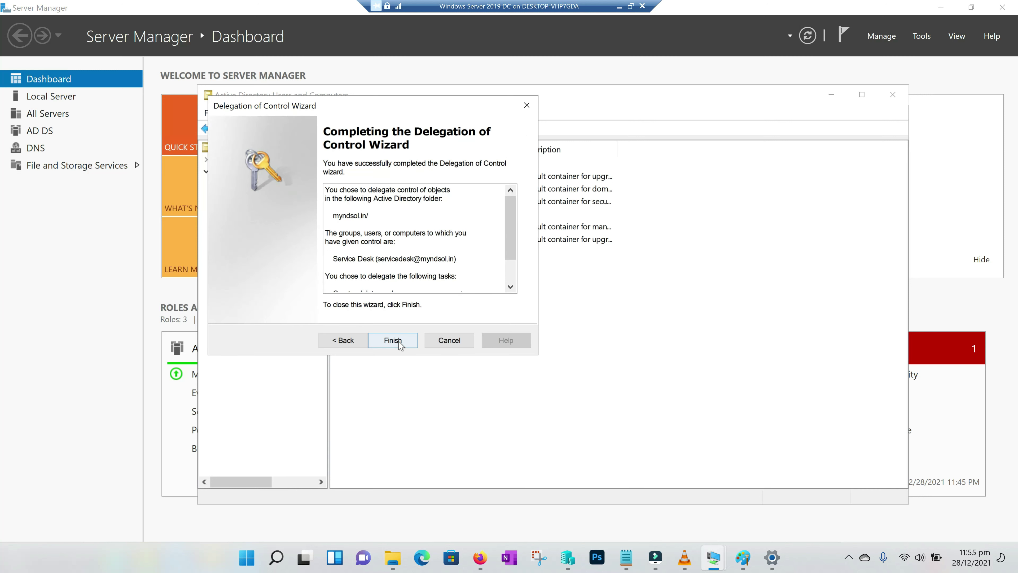
left_click(400, 342)
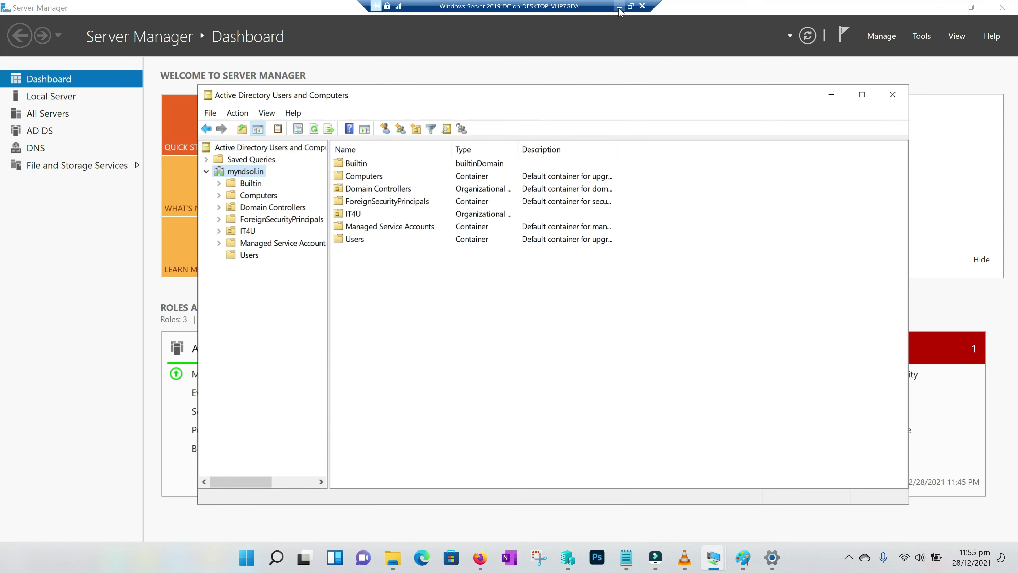
left_click(619, 6)
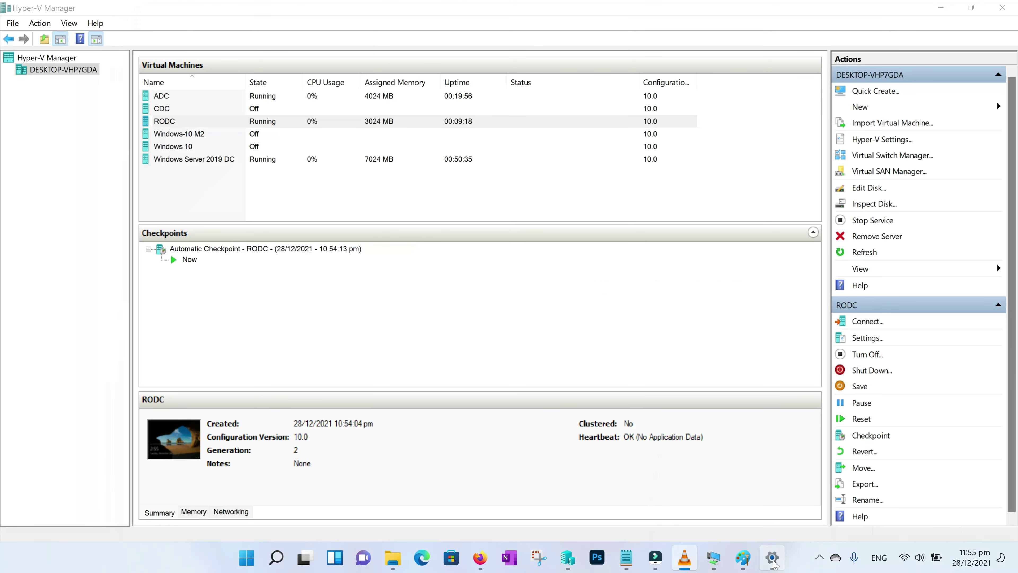
Bring the RODC machine's window back to the front
left_click(773, 558)
left_click(1003, 7)
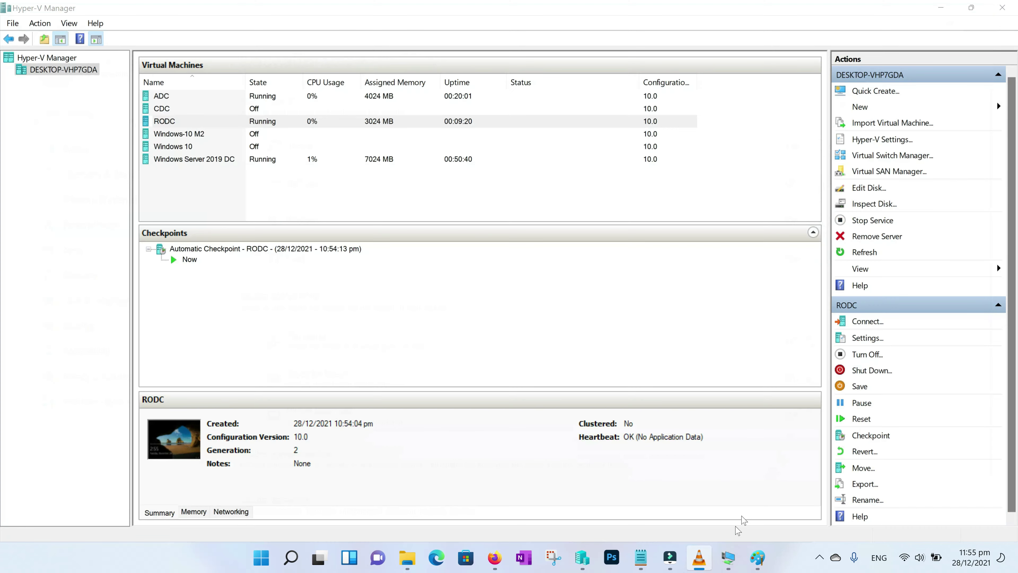
mouse_move(729, 558)
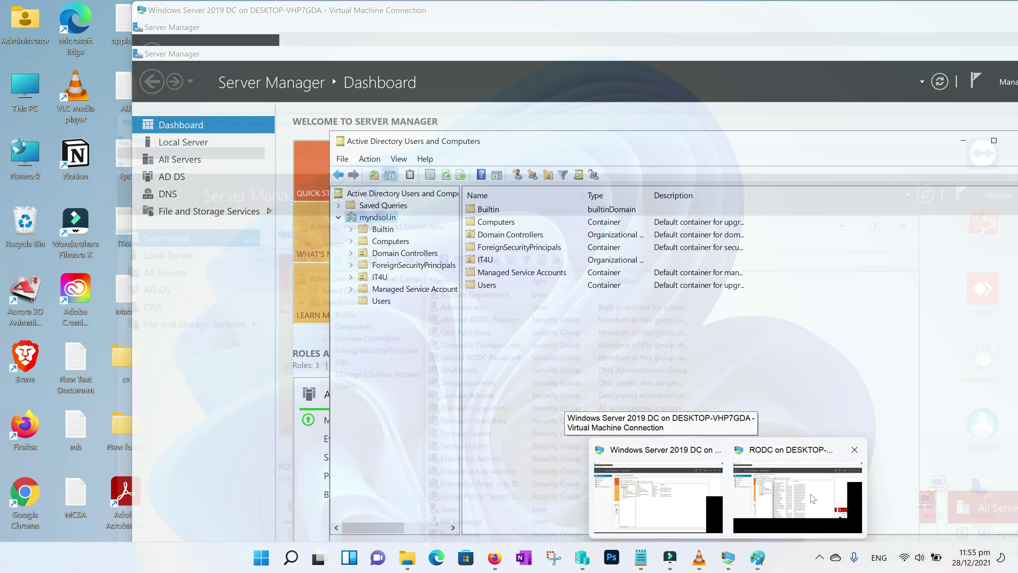
left_click(798, 497)
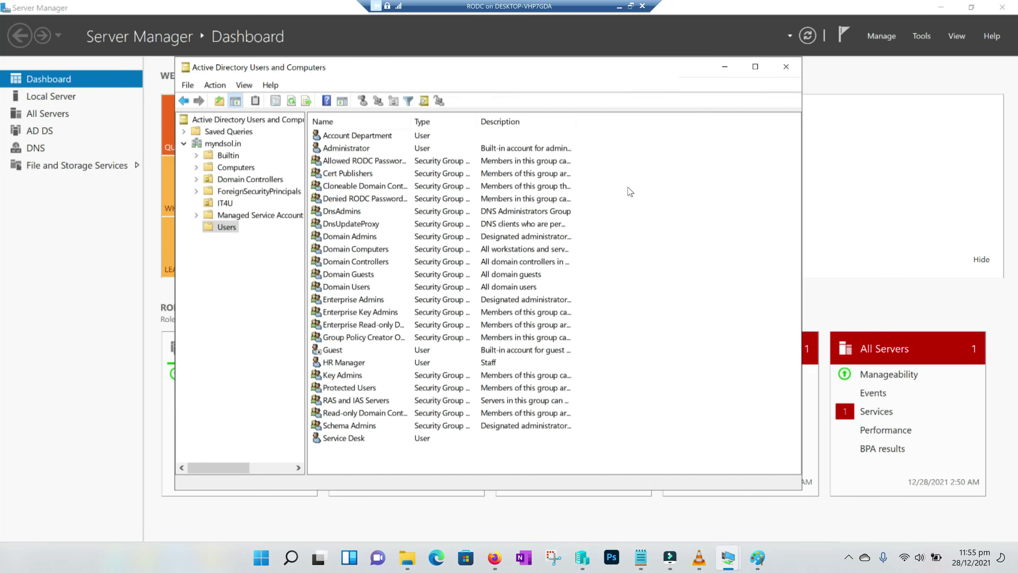
Create user Test Test with logon name test and a password in the Users container
right_click(627, 194)
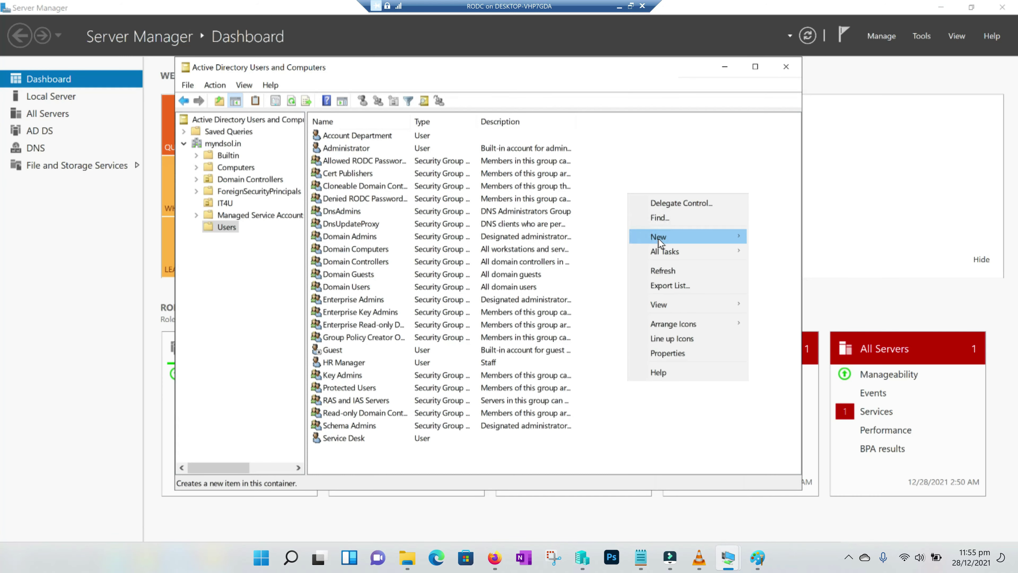
mouse_move(660, 240)
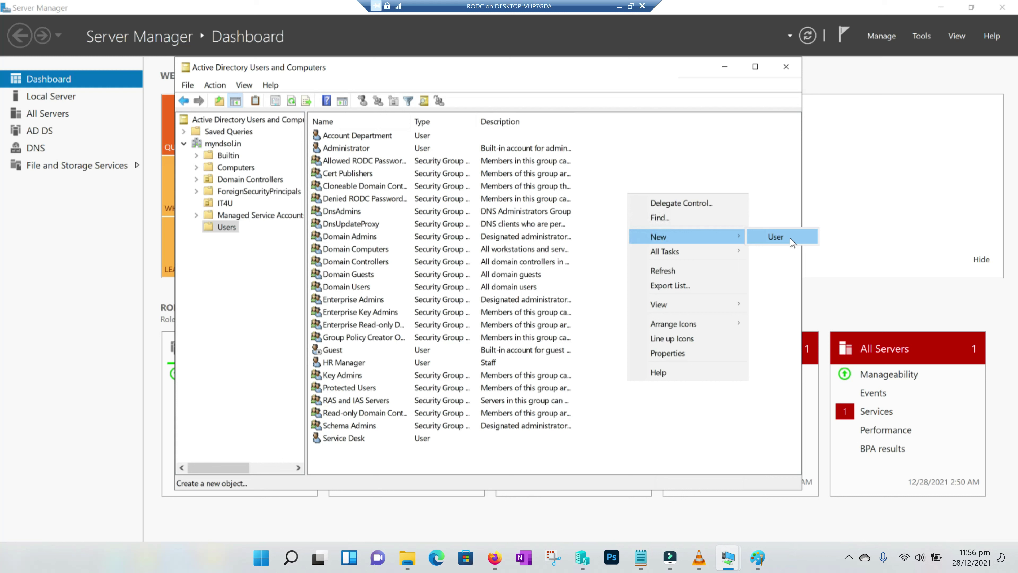
left_click(765, 241)
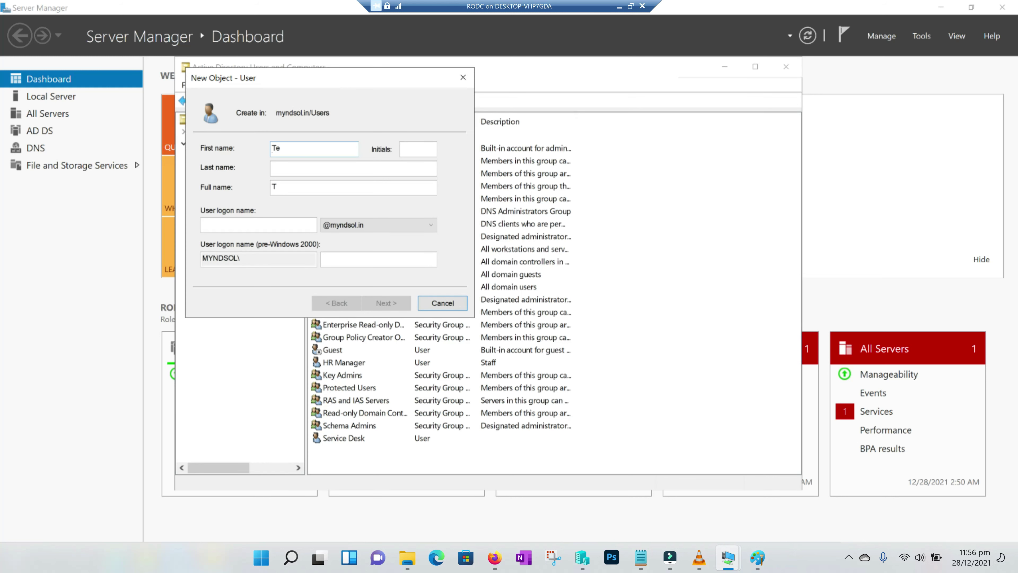
type("Test")
key("Tab")
key("Tab")
type("test")
key("Tab")
left_click(404, 306)
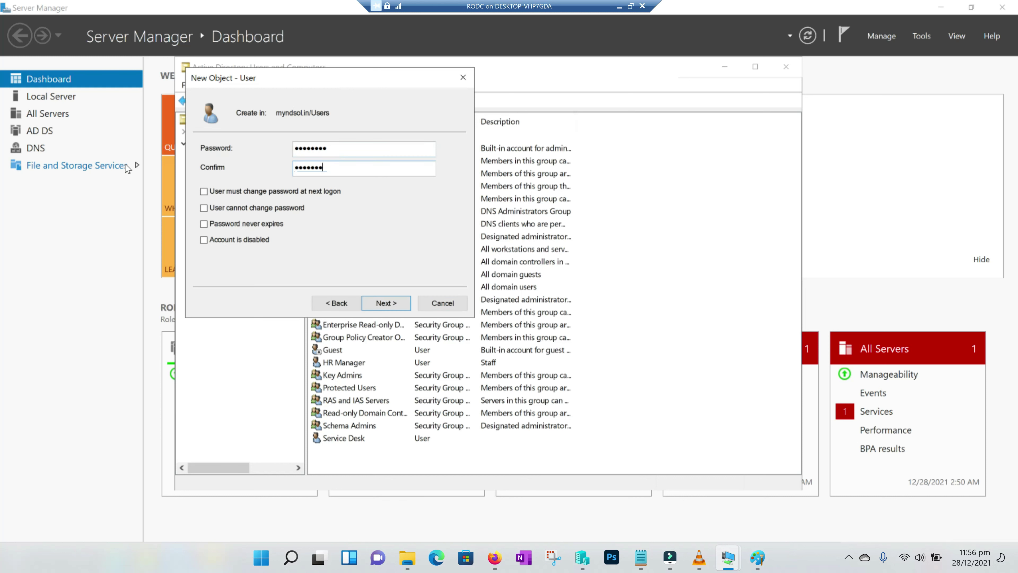
left_click(384, 304)
left_click(392, 304)
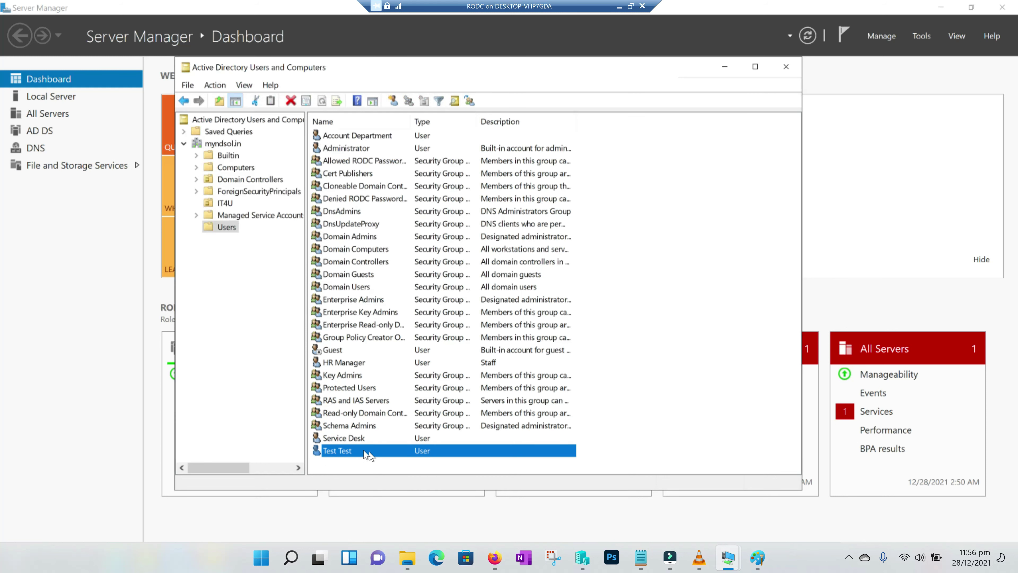
Reset HR Manager's password, requiring a change at next logon, and dismiss the confirmation
left_click(379, 459)
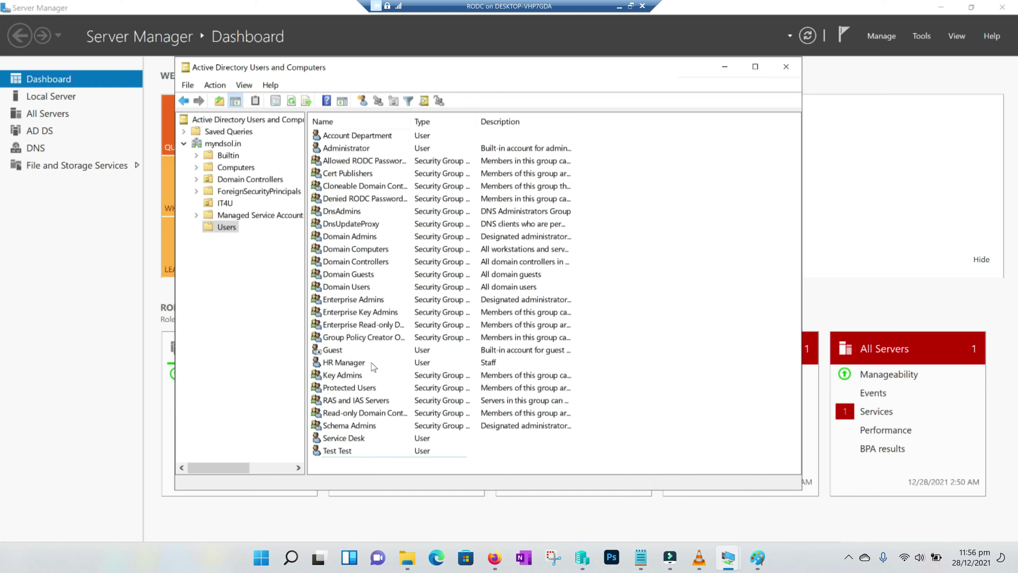
right_click(346, 366)
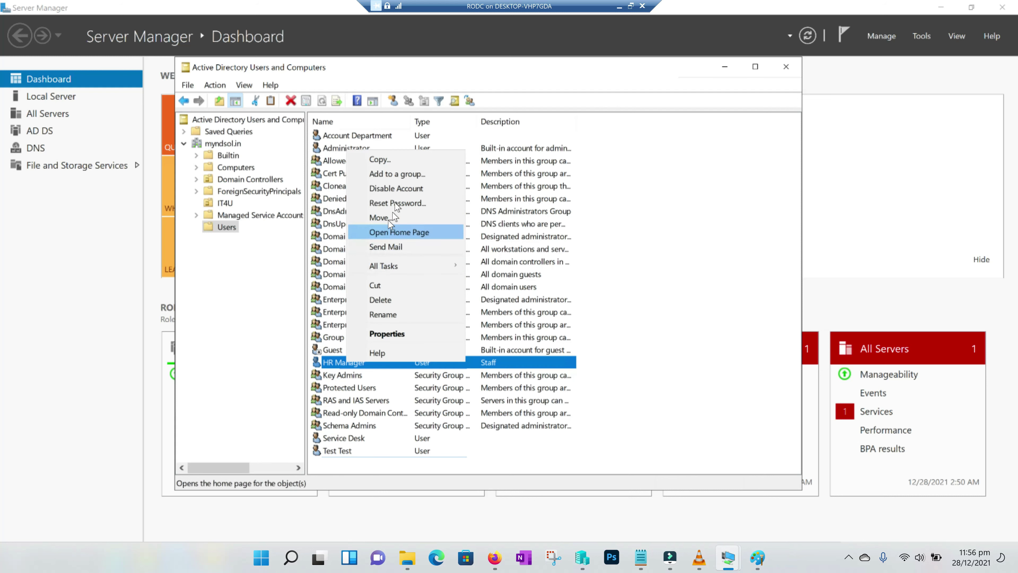
left_click(397, 202)
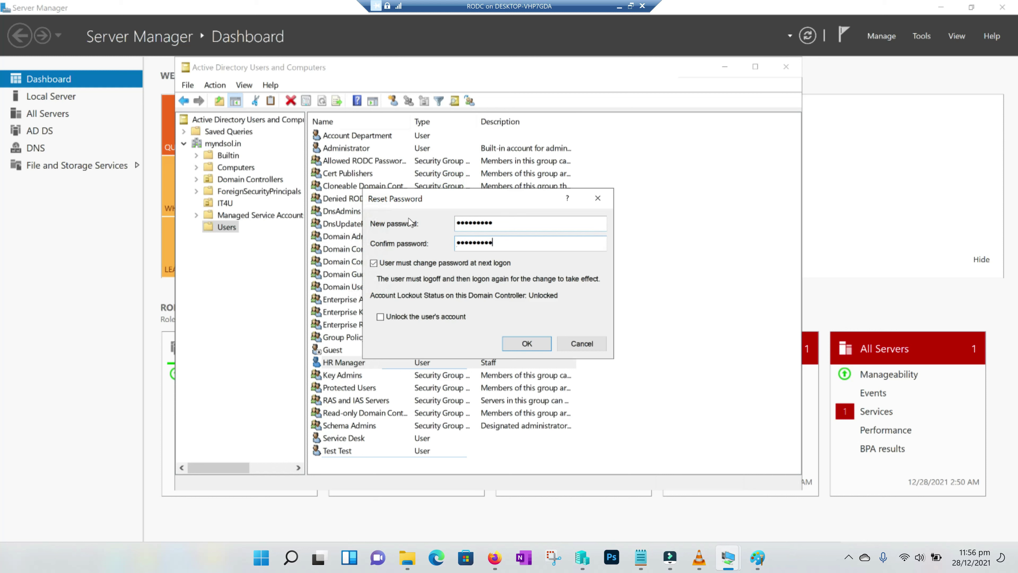
left_click(526, 344)
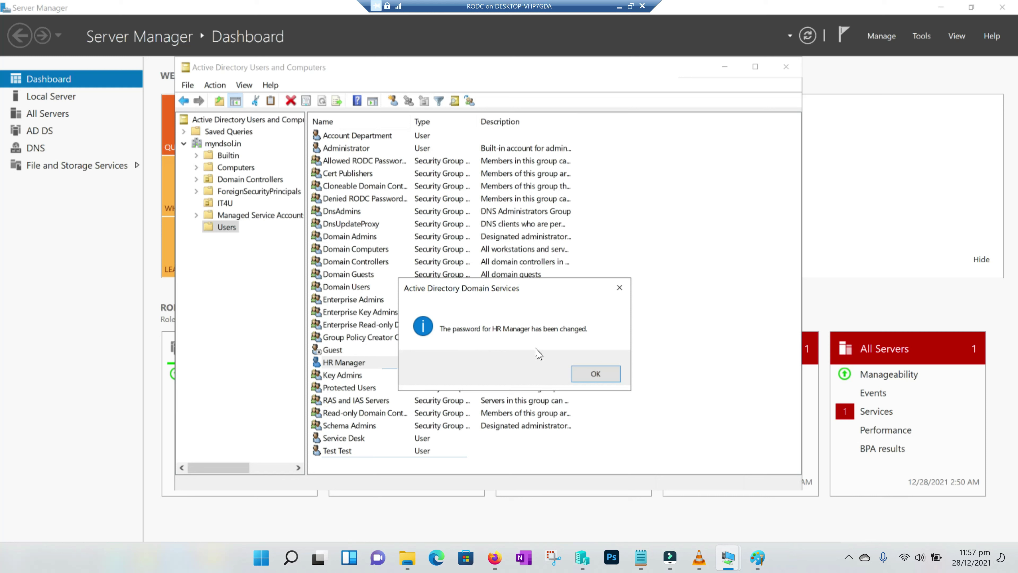
left_click(591, 375)
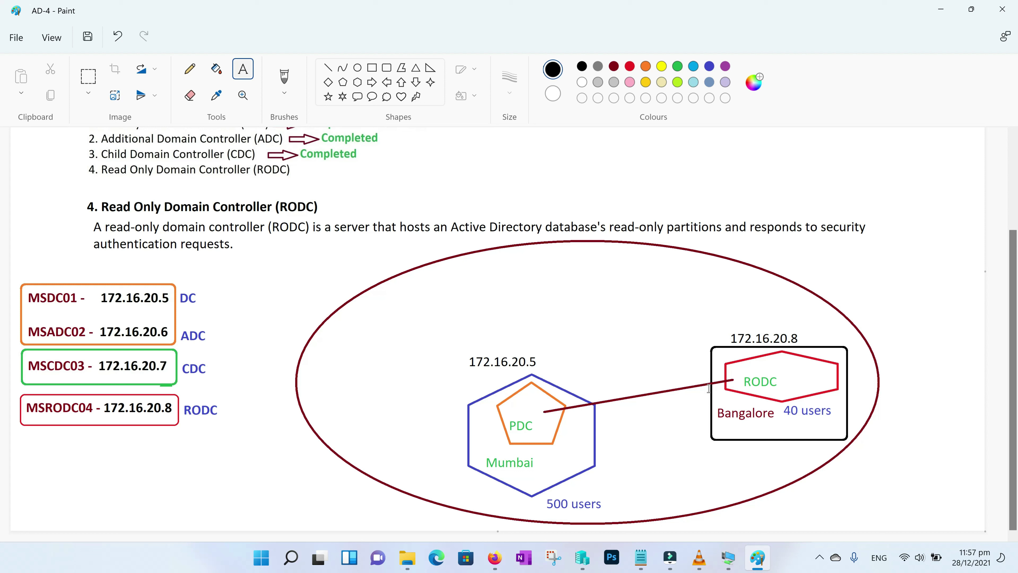
Hide the RODC session, switch to the Windows Server 2019 DC, and open myndsol.in's context menu
left_click(765, 567)
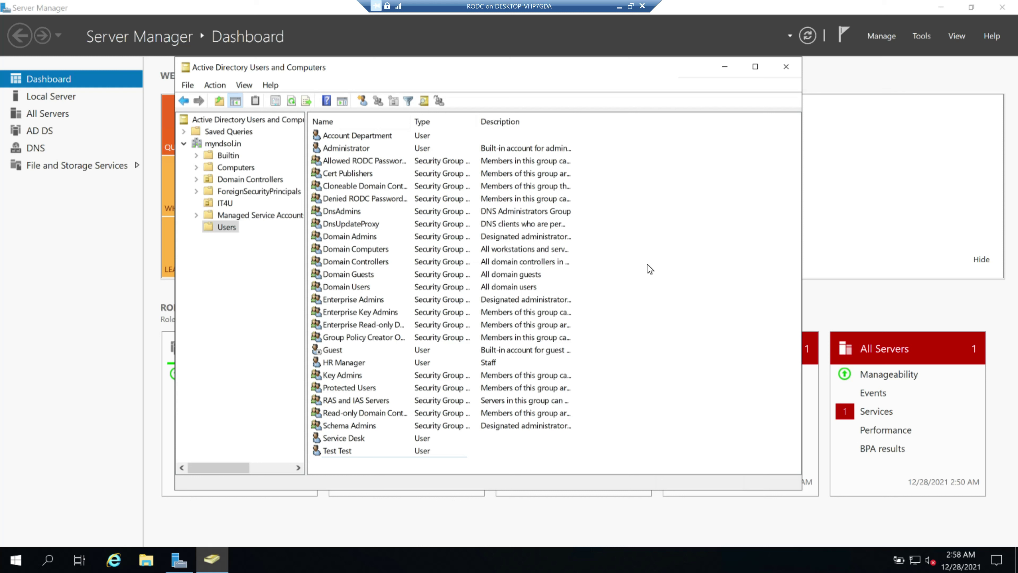
left_click(620, 6)
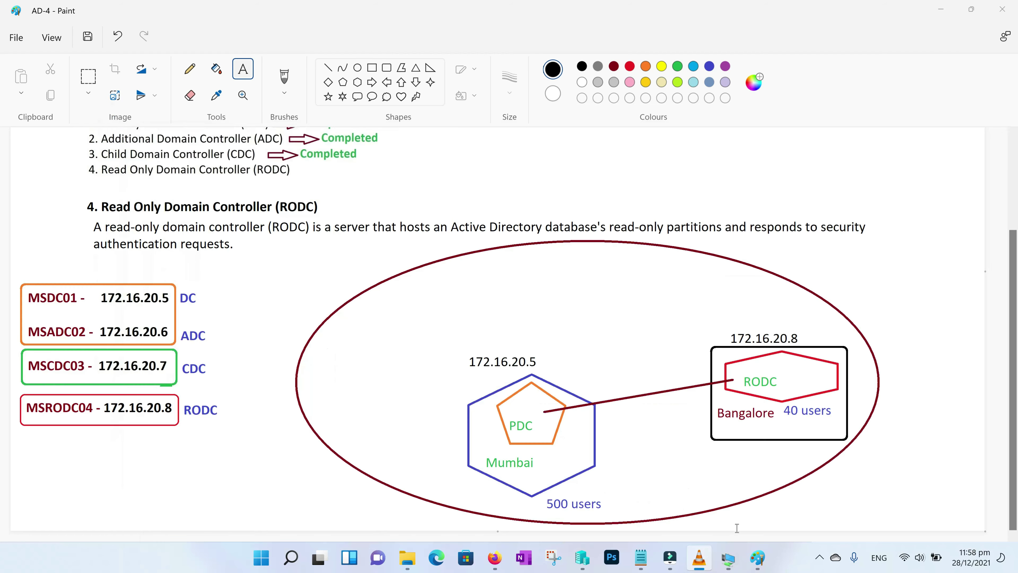
mouse_move(730, 561)
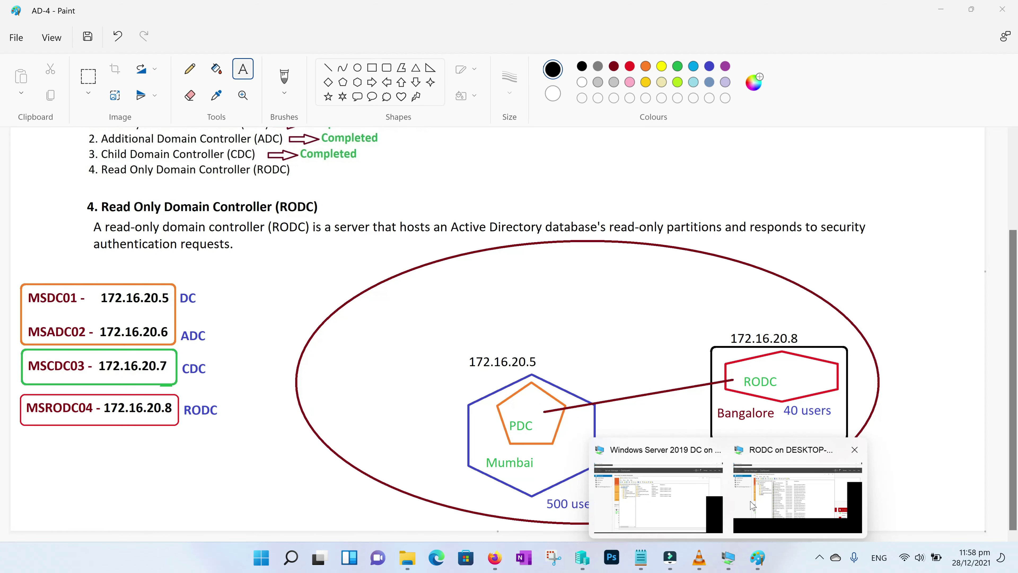
left_click(660, 468)
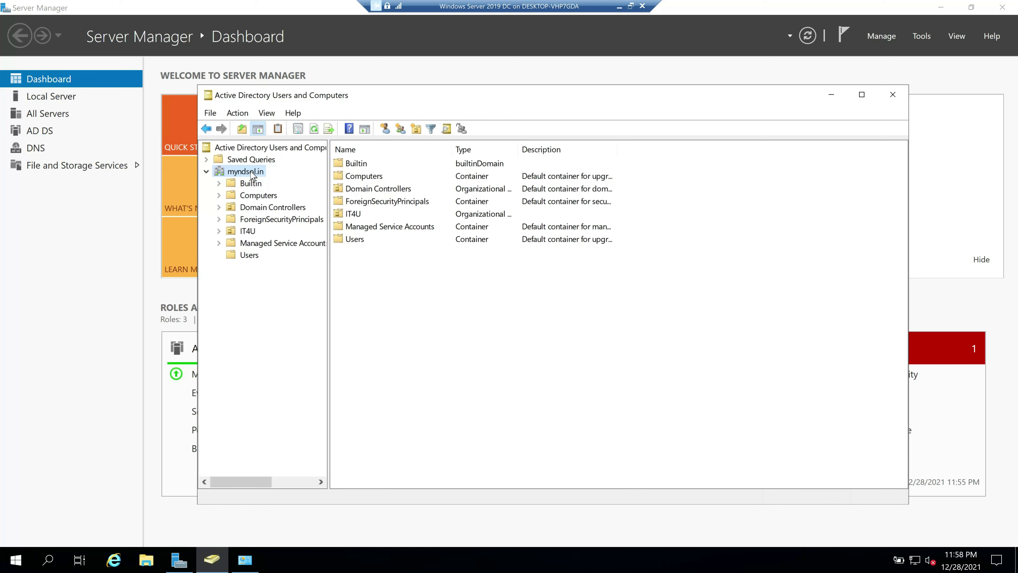
right_click(247, 176)
Relaunch delegation on myndsol.in and add Service Desk as the delegate by searching 'ser'
left_click(293, 181)
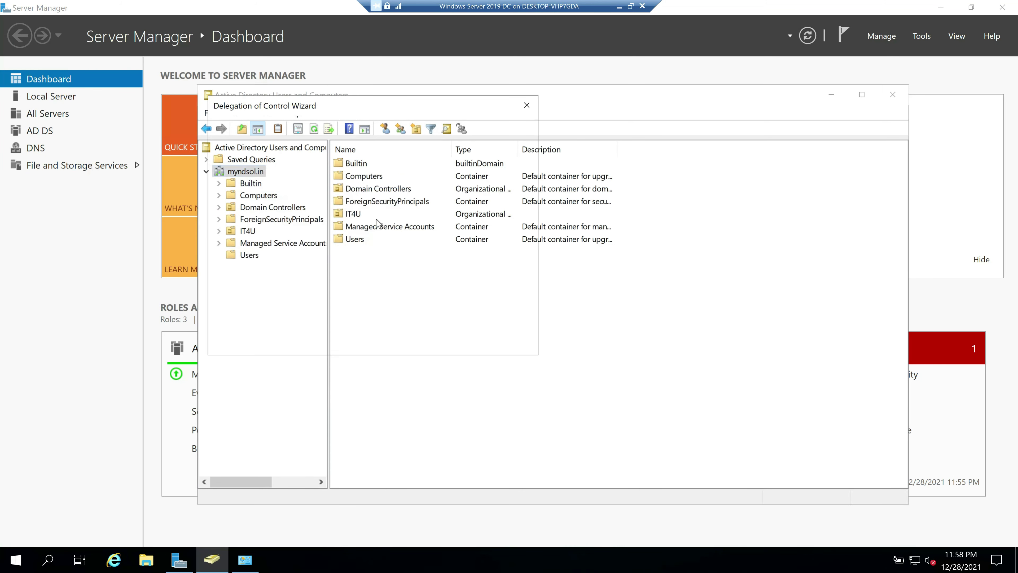
left_click(393, 341)
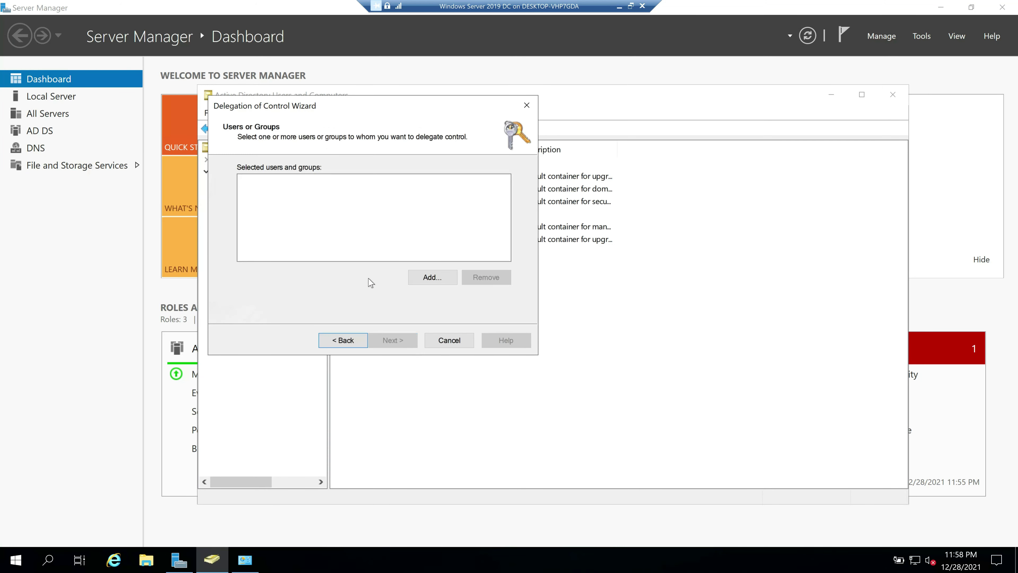
left_click(432, 277)
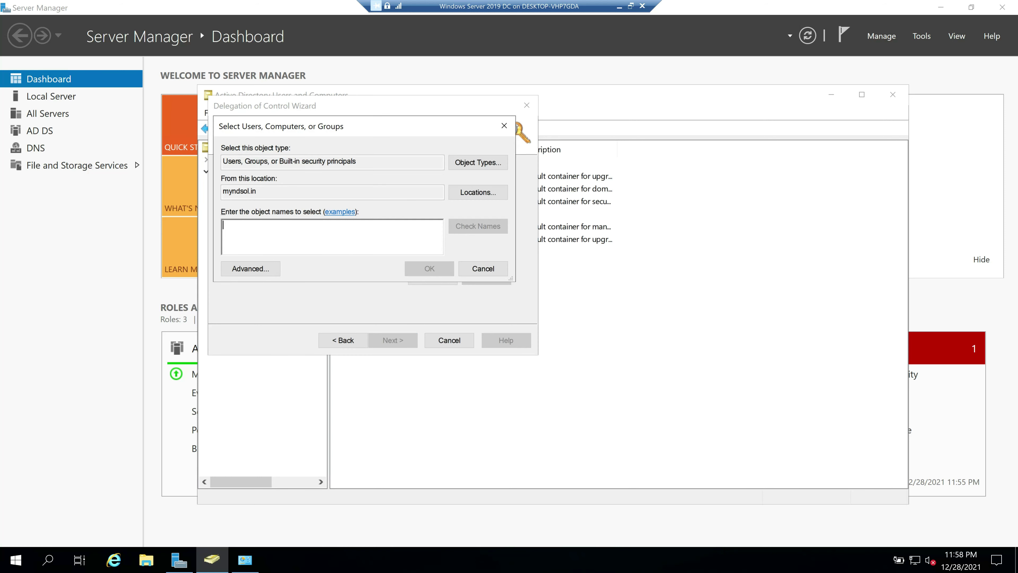
type("service")
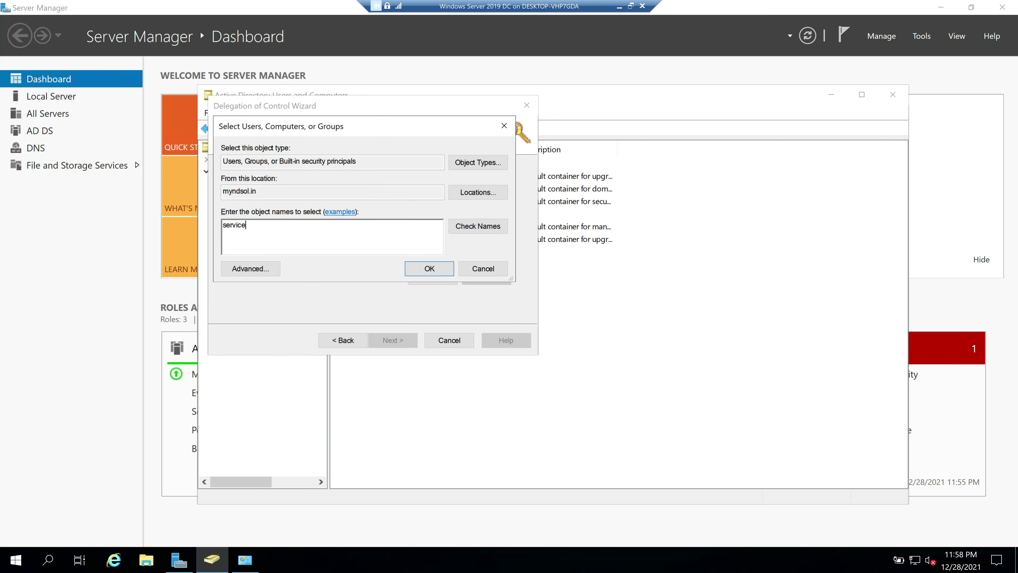
left_click(483, 227)
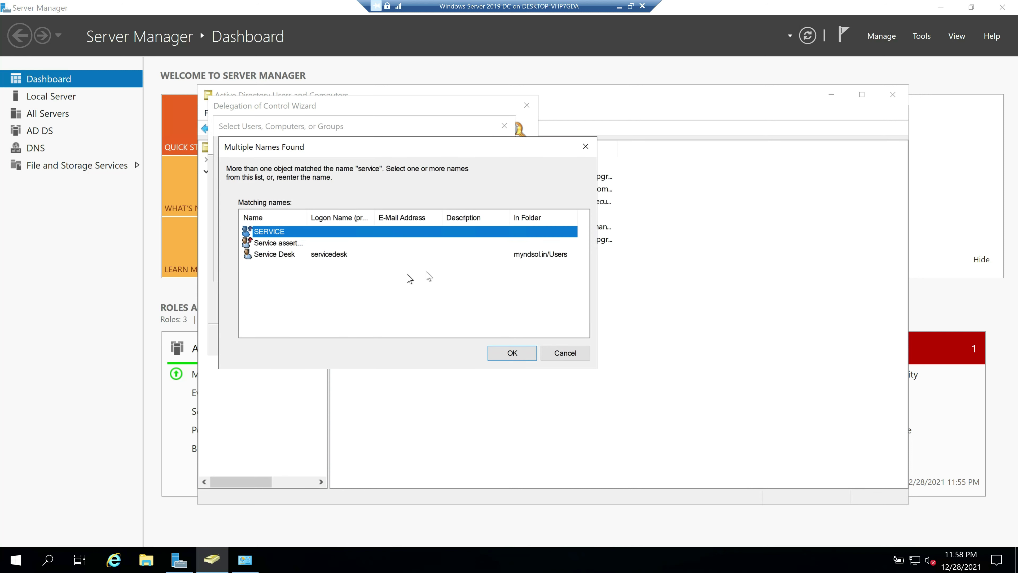
double_click(286, 255)
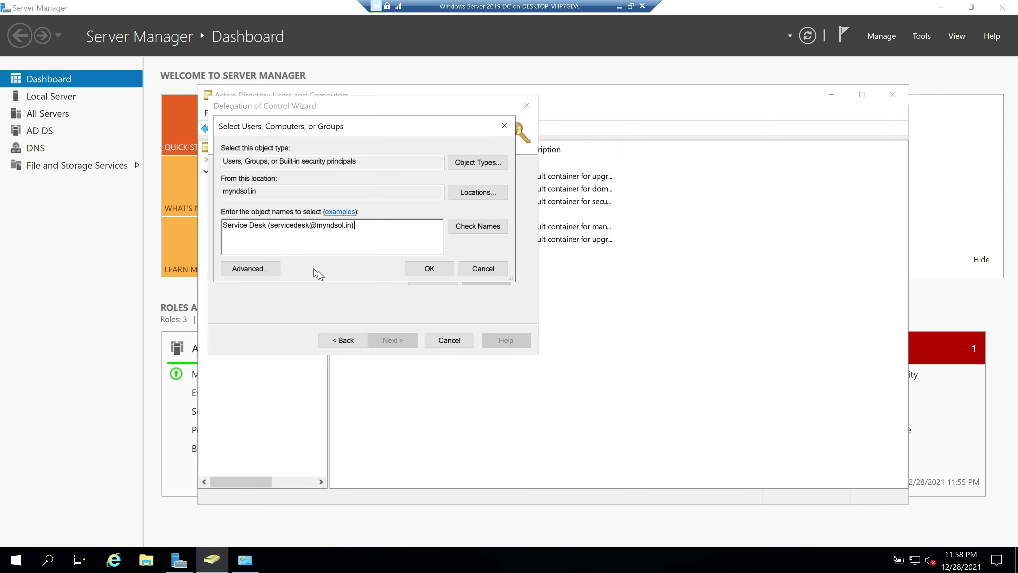
left_click(429, 269)
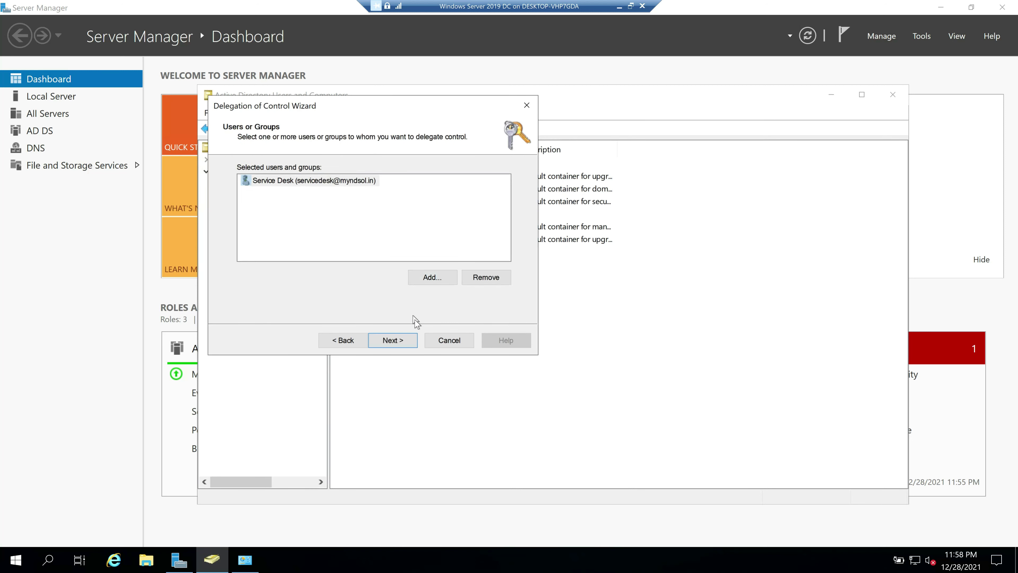
Review the create/manage user accounts and reset password tasks, then cancel the wizard
left_click(401, 343)
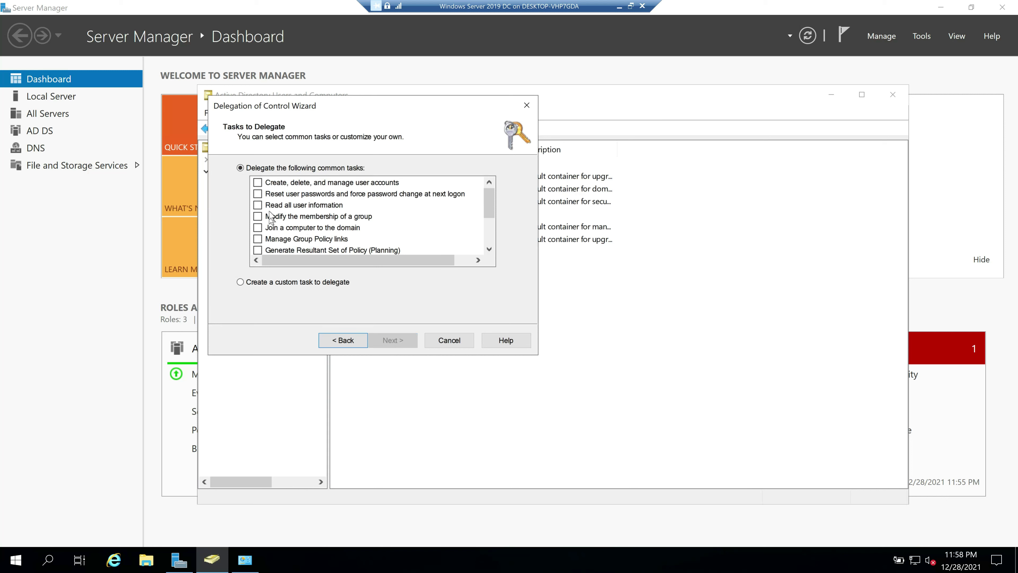
left_click(315, 183)
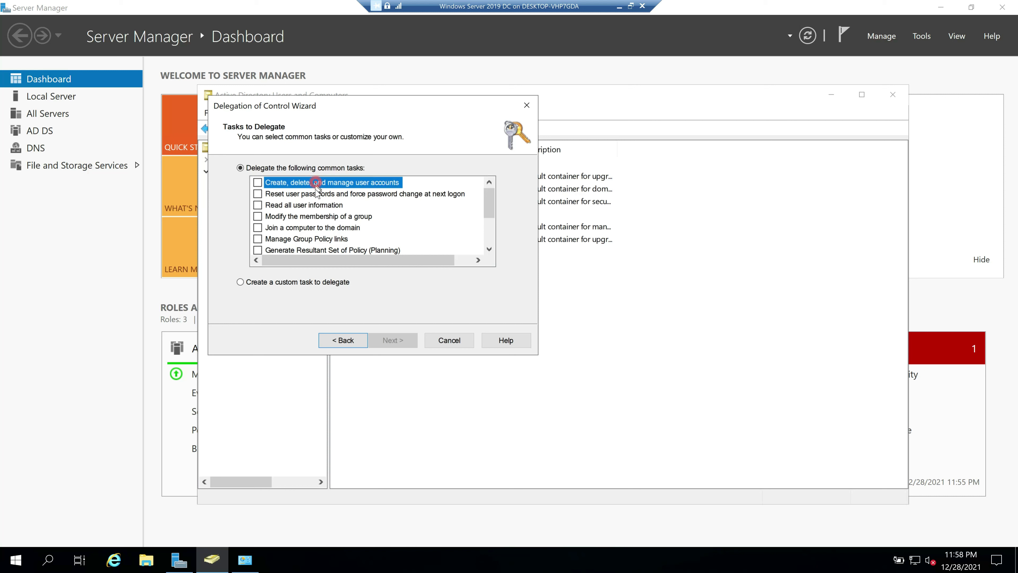
left_click(315, 194)
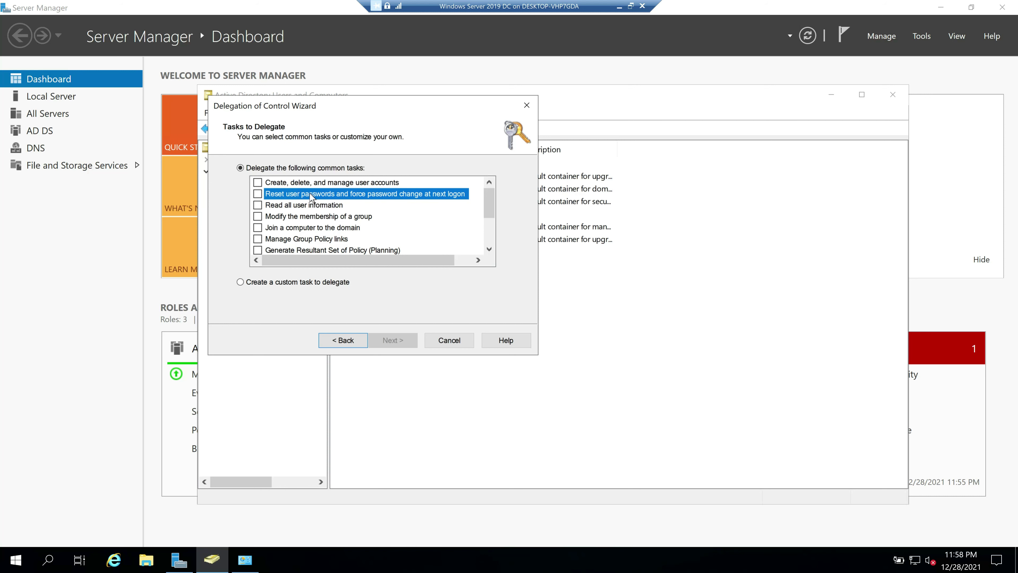
left_click(452, 344)
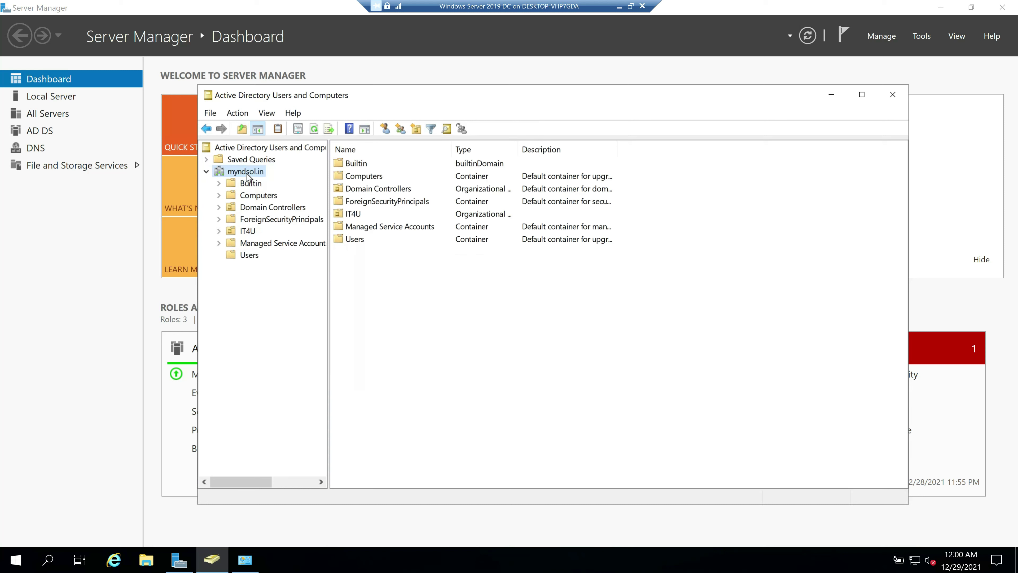
right_click(246, 173)
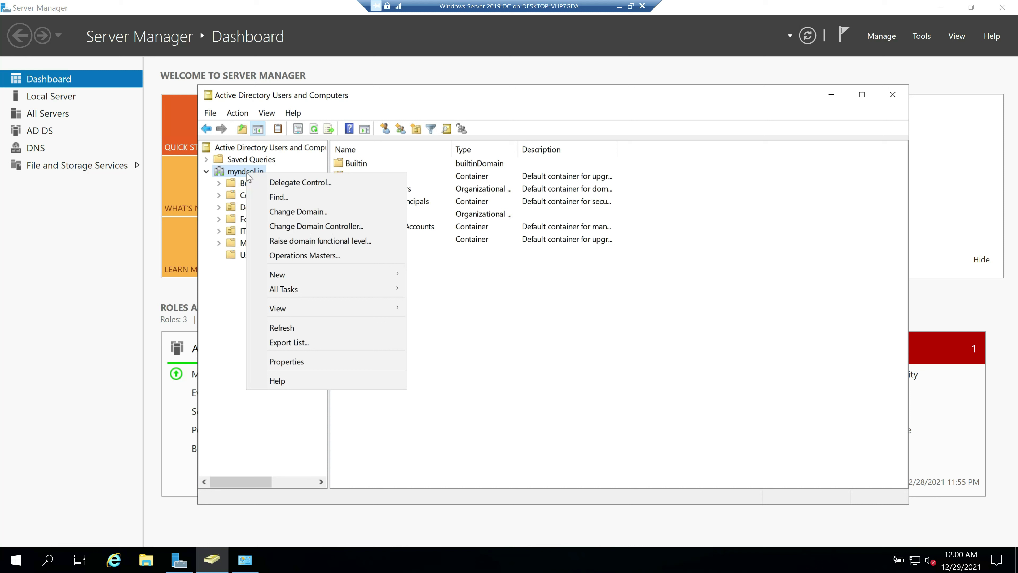
left_click(298, 362)
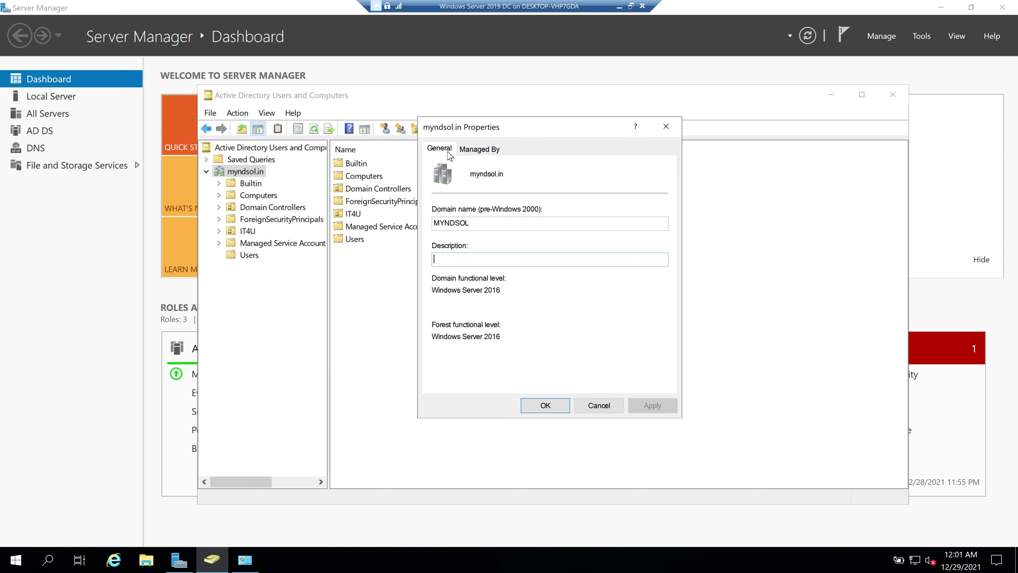
left_click(599, 406)
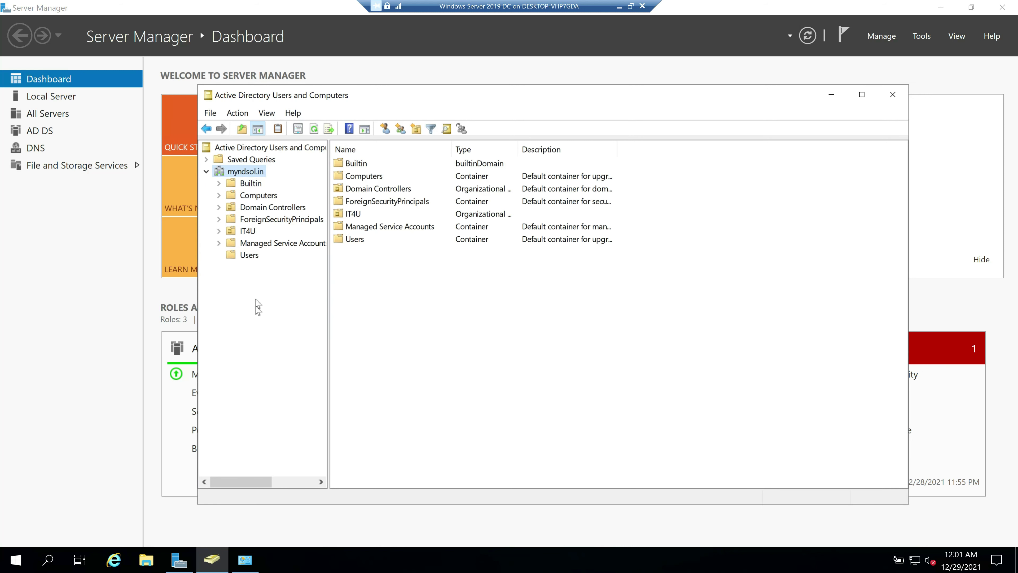
Enable Advanced Features in the View menu and open myndsol.in's Properties
left_click(267, 114)
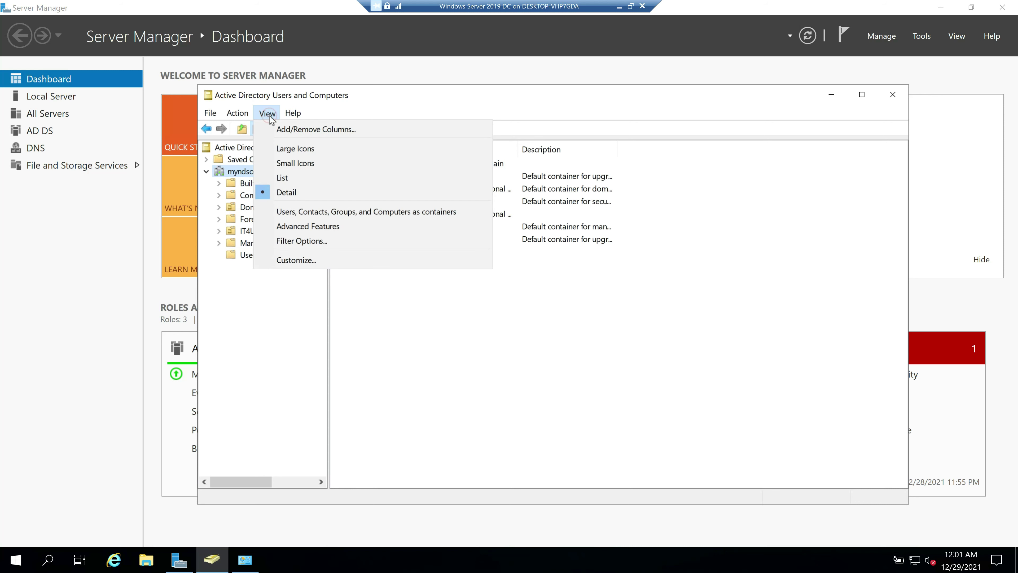
left_click(295, 226)
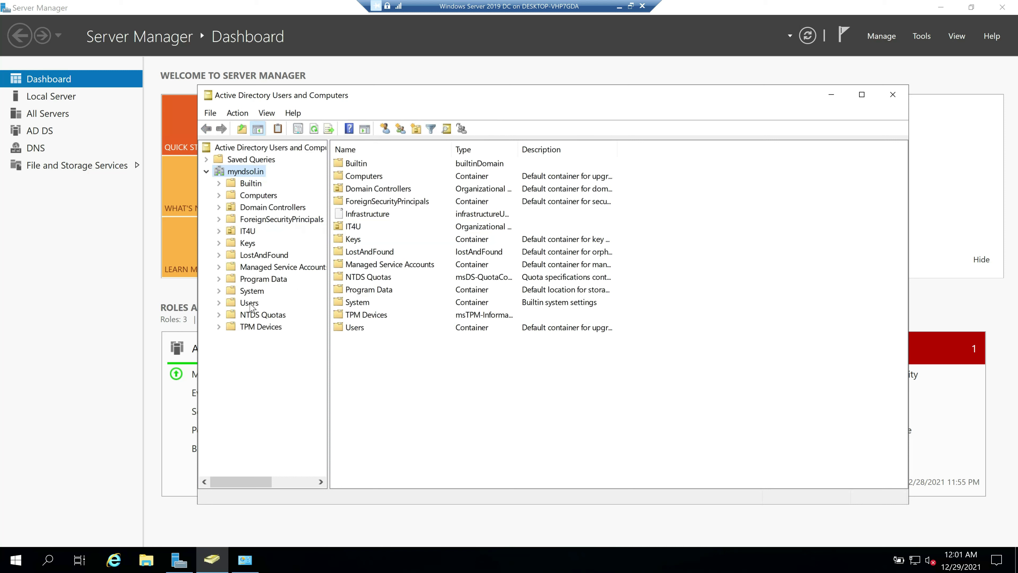
right_click(242, 175)
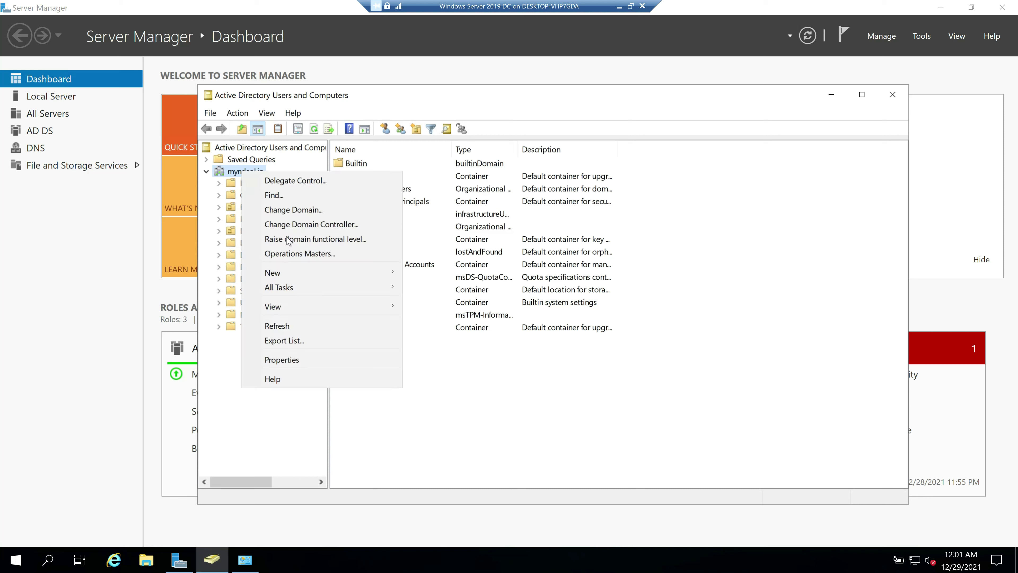
left_click(295, 363)
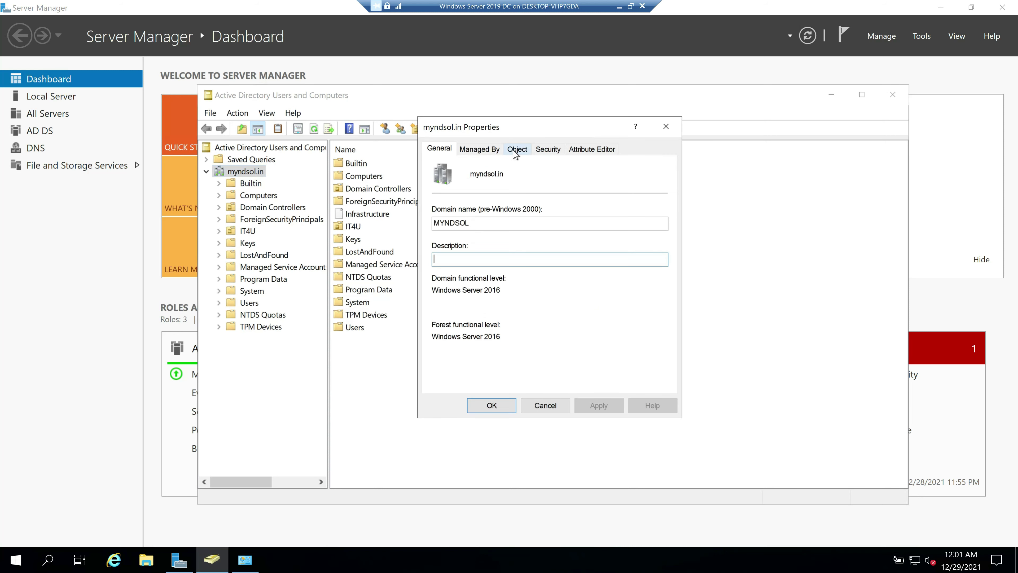
Browse the Object, Security, Attribute Editor, General and Managed By tabs, then open Advanced security settings
left_click(520, 153)
left_click(548, 150)
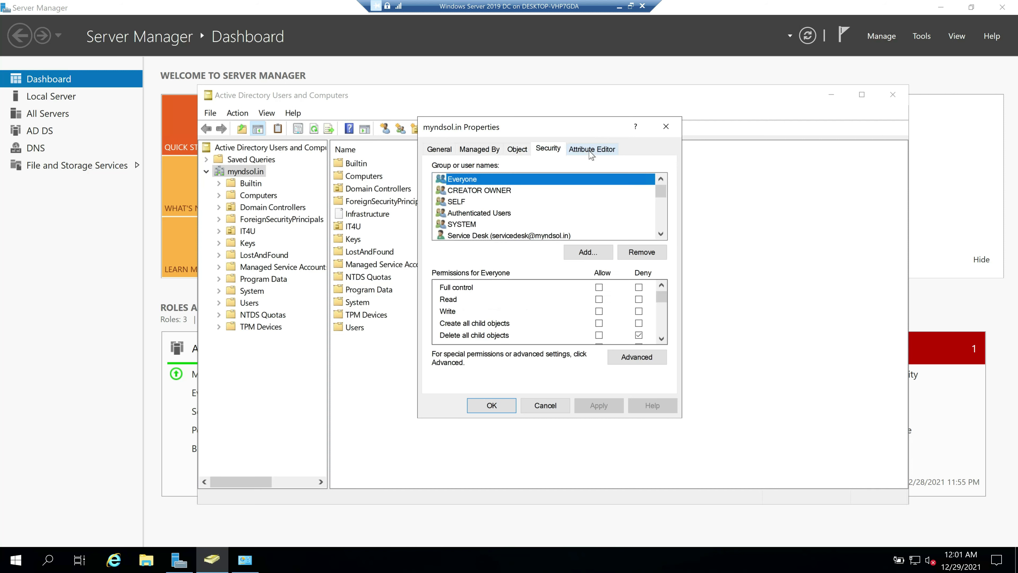
left_click(589, 150)
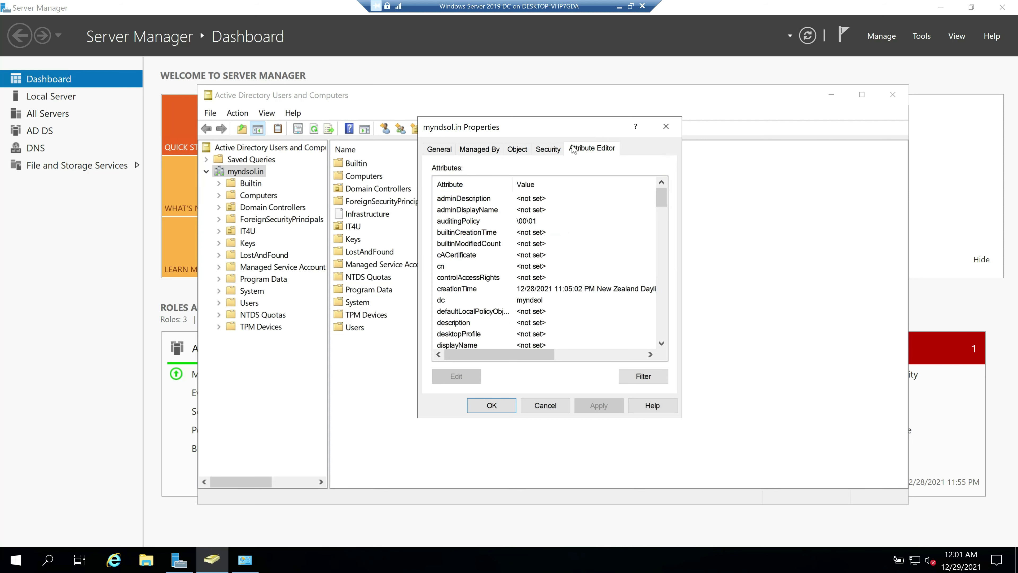
left_click(443, 156)
left_click(474, 152)
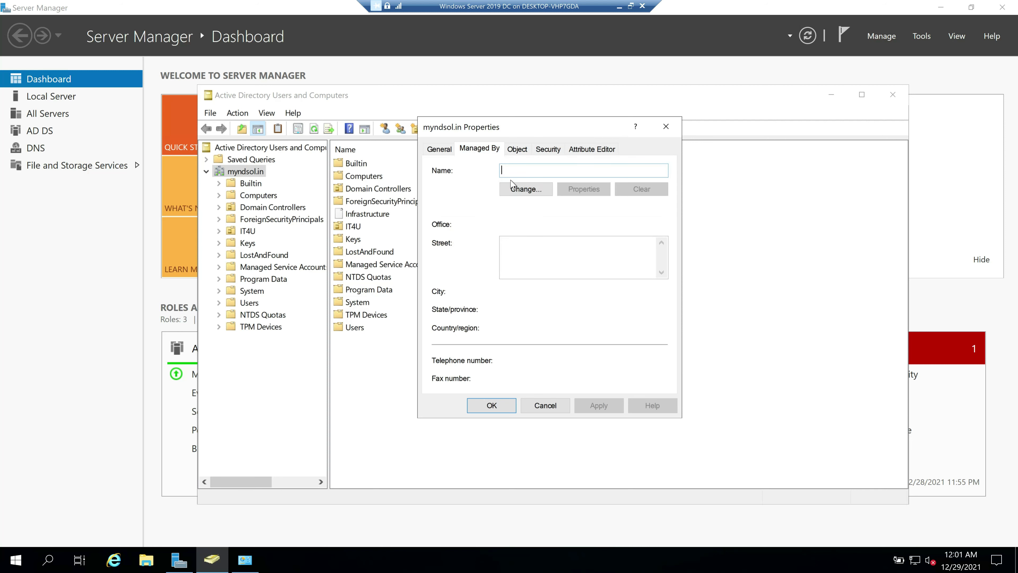
left_click(548, 154)
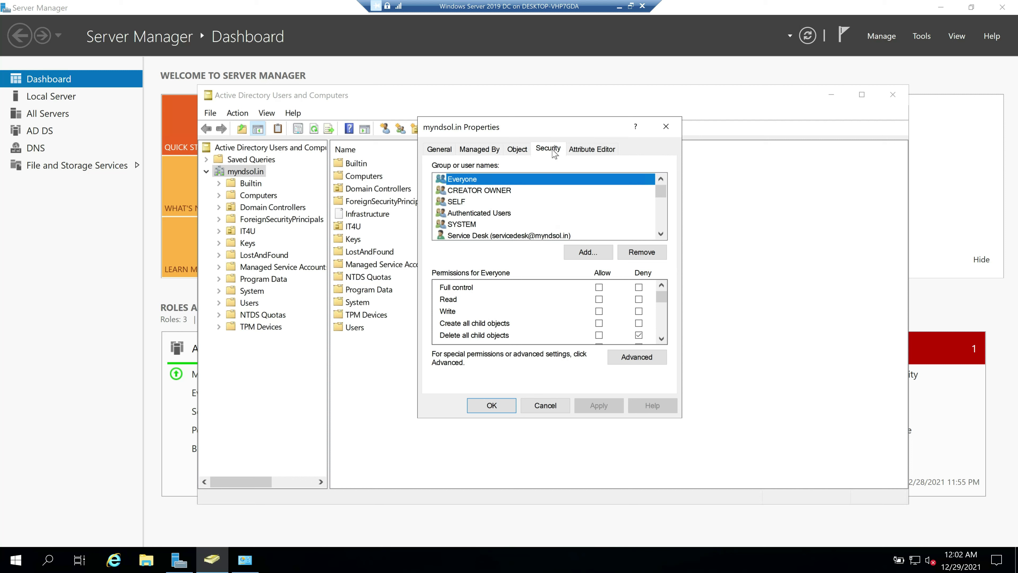
left_click(638, 358)
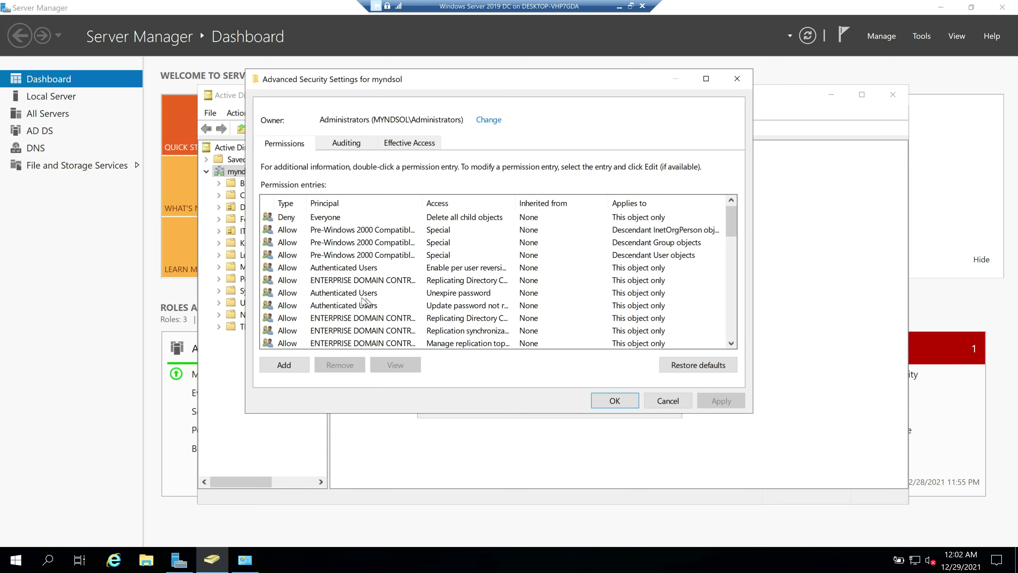
Inspect the permission entries, including Authenticated Users and Service Desk's full control entry
left_click(353, 293)
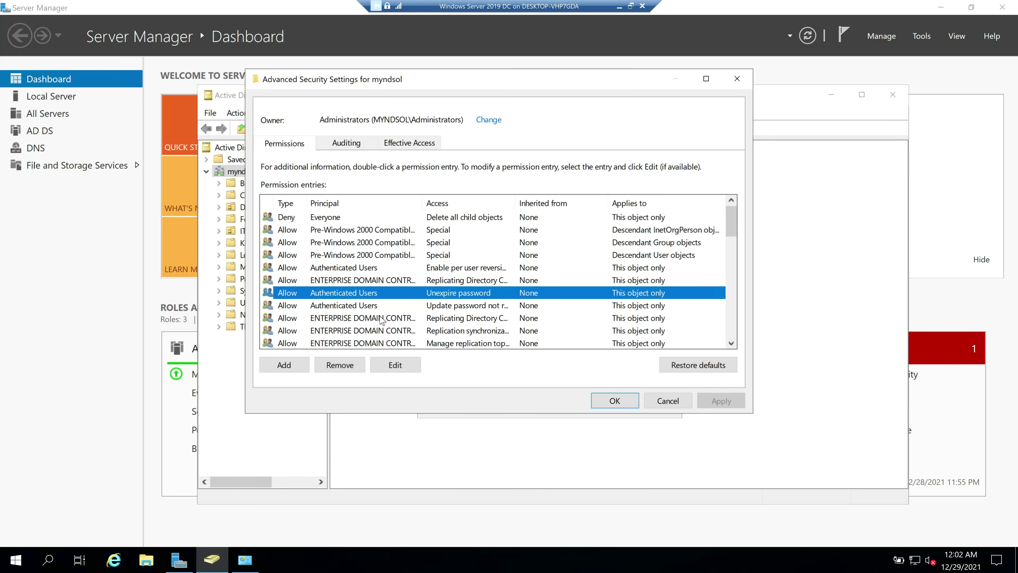
left_click_drag(731, 231, 728, 273)
left_click(331, 310)
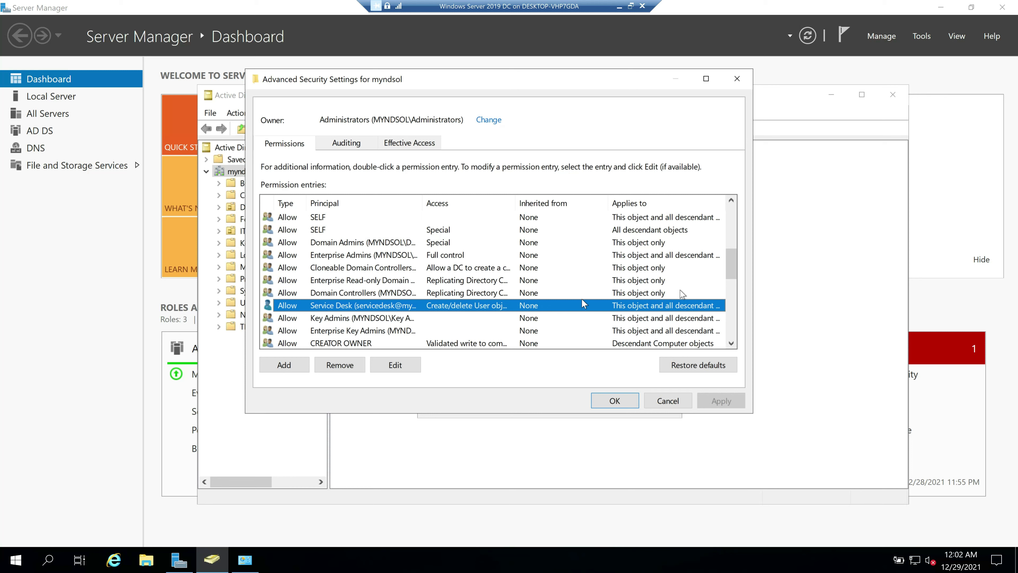
left_click_drag(733, 268, 733, 290)
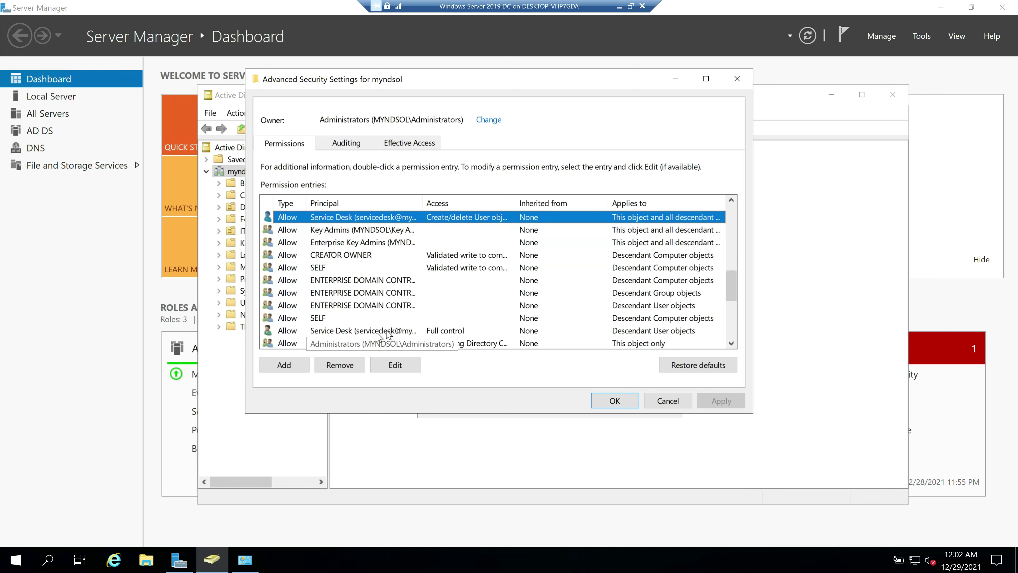
left_click(431, 331)
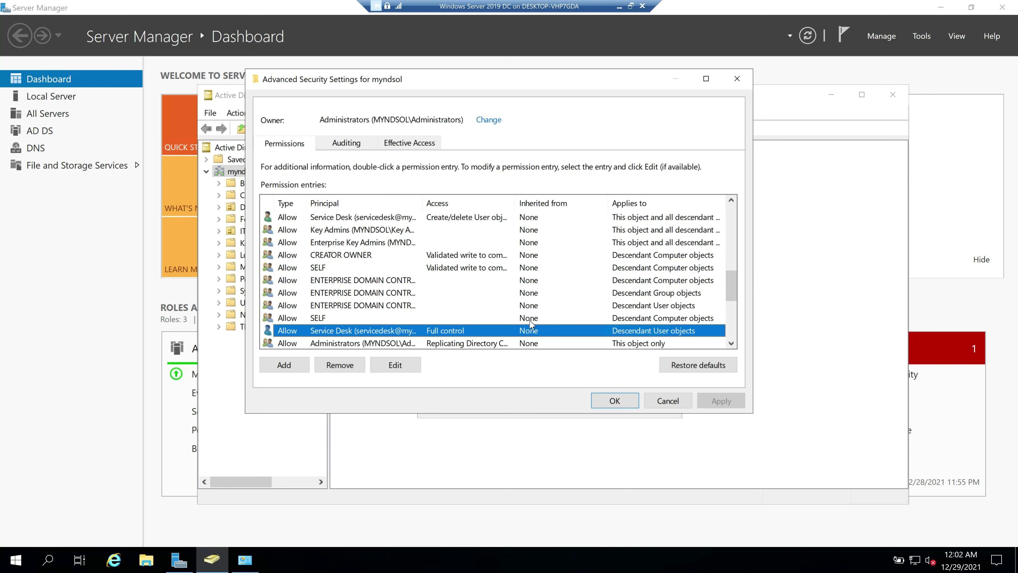
left_click_drag(733, 285, 733, 272)
Remove Service Desk's Create/delete User objects entry, apply, and close both security dialogs
left_click(321, 272)
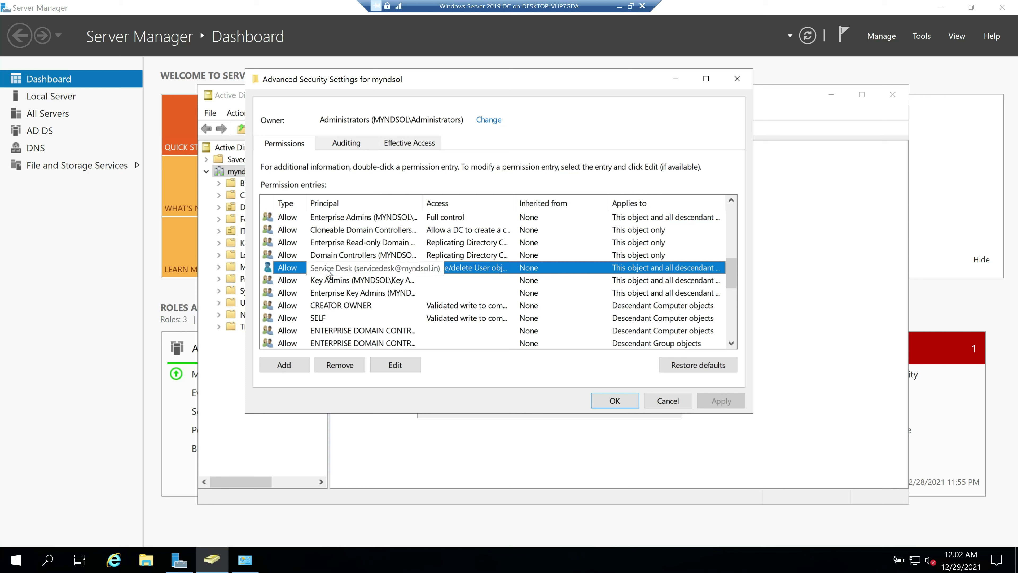
left_click(346, 367)
left_click(722, 401)
left_click(611, 401)
left_click(492, 405)
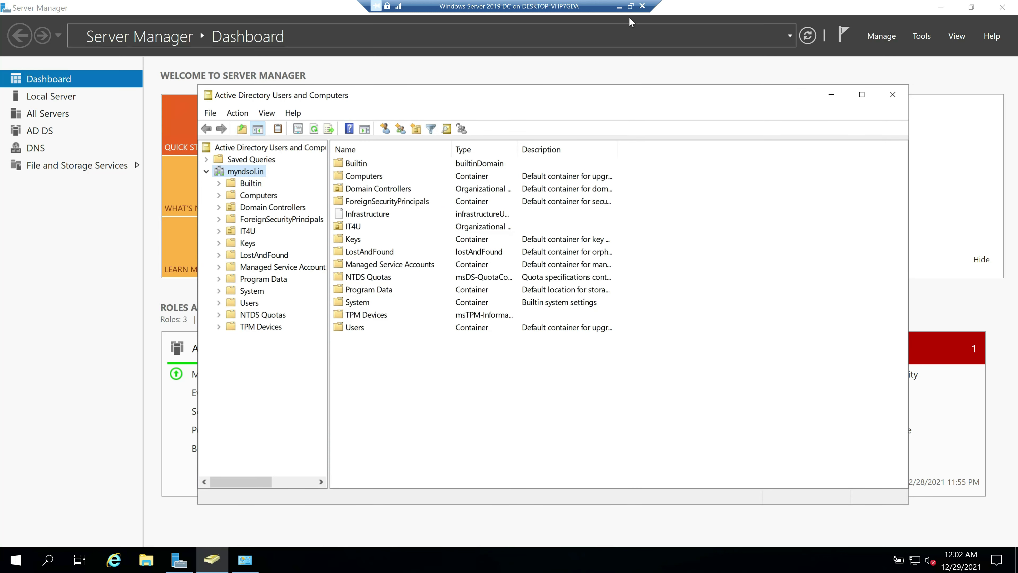
Exit full screen, hide the DC virtual machine, and bring up the RODC server's desktop
left_click(630, 7)
left_click(728, 558)
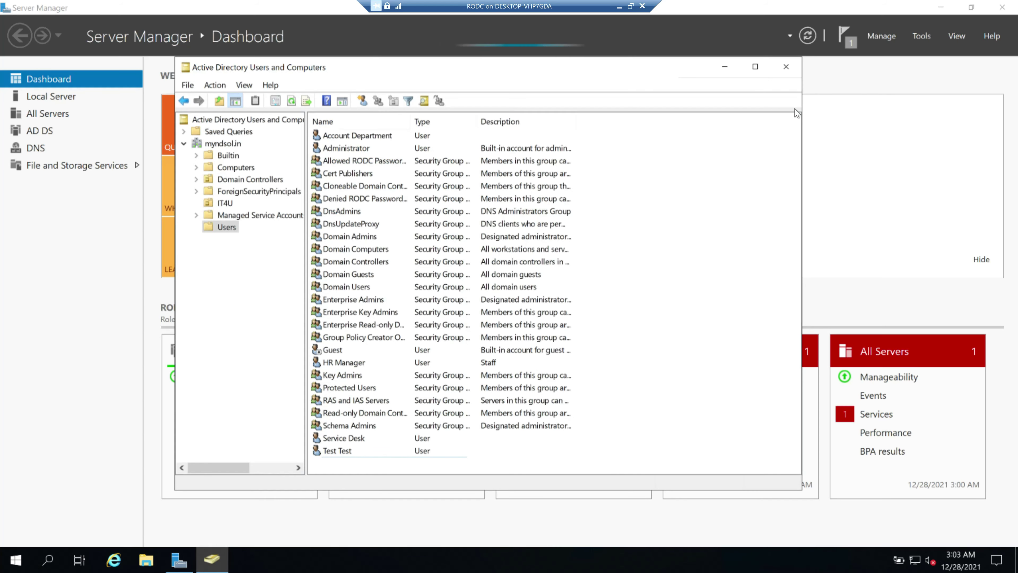
left_click(786, 65)
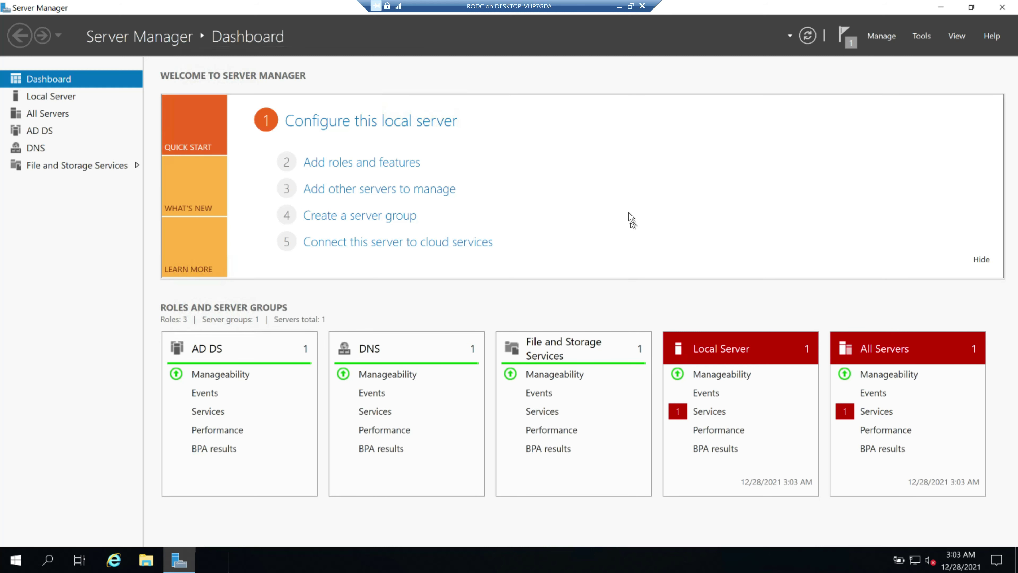
Launch Active Directory Users and Computers from Tools, check the Users container's menu, then close it
left_click(922, 36)
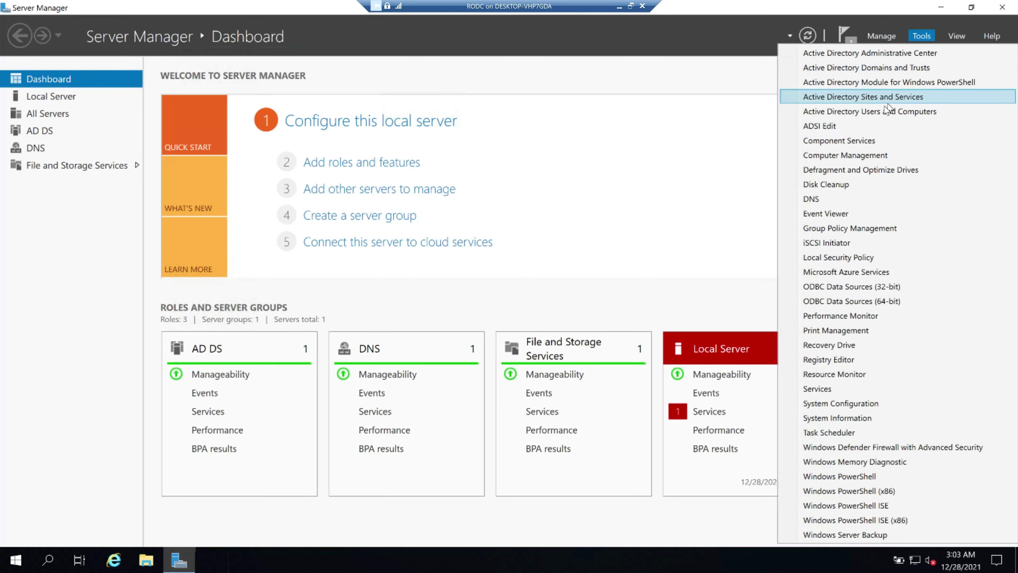
left_click(878, 112)
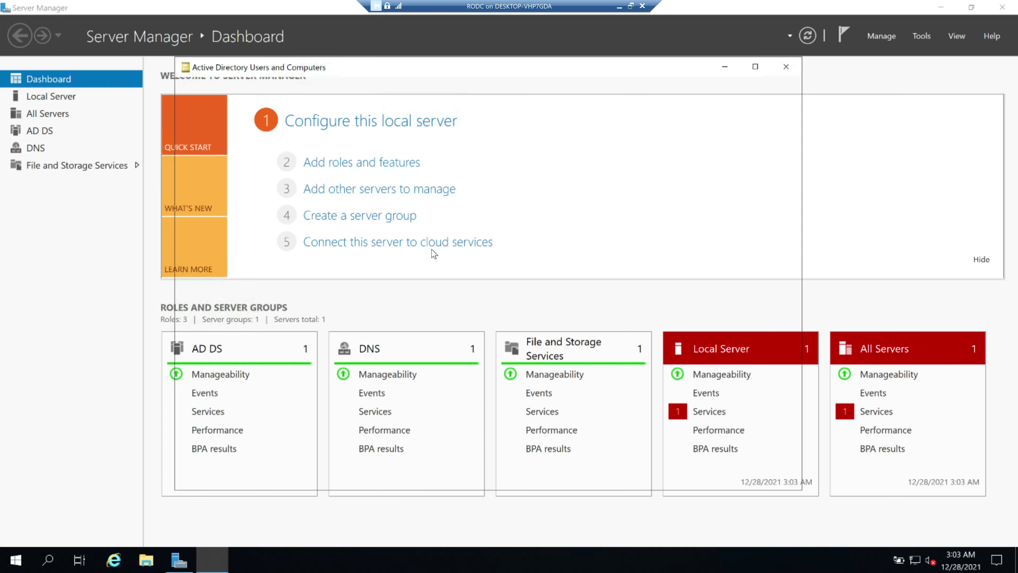
right_click(633, 205)
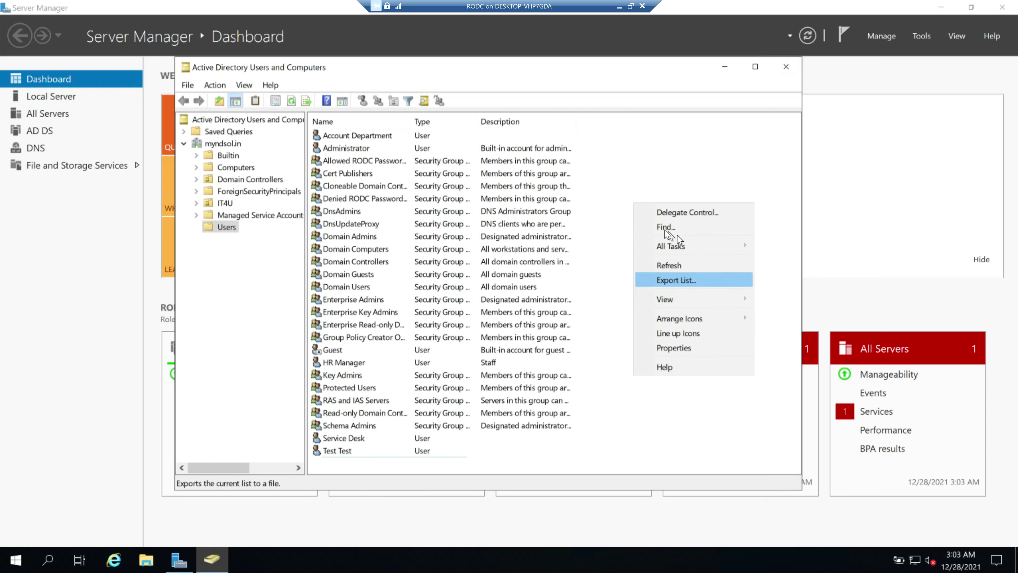
left_click(317, 373)
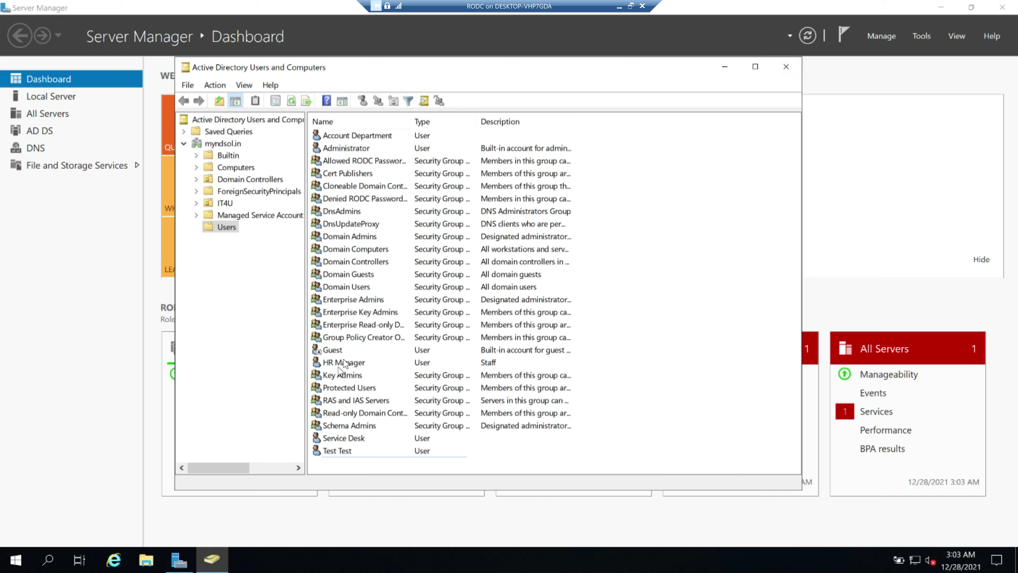
right_click(642, 218)
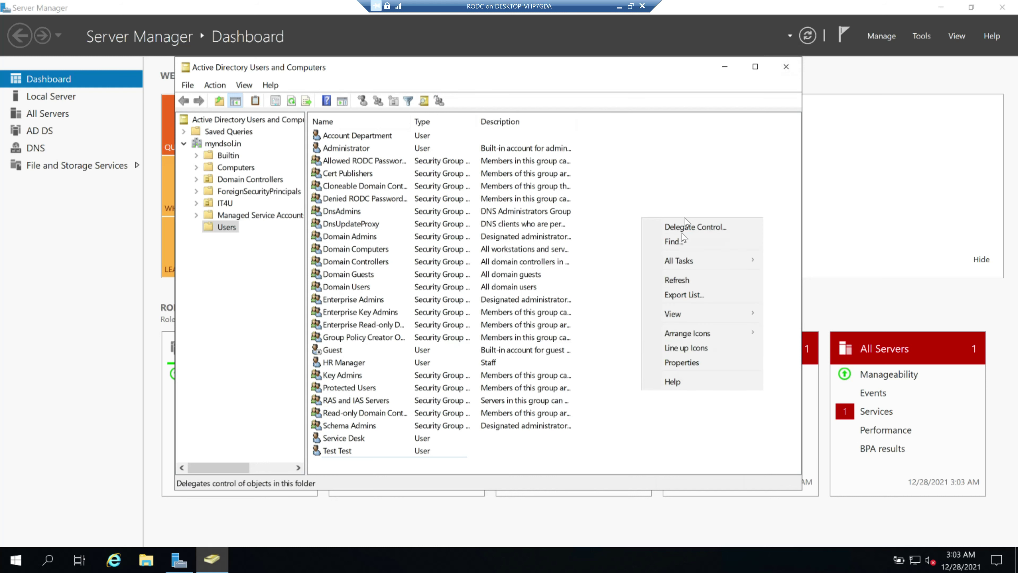
left_click(617, 283)
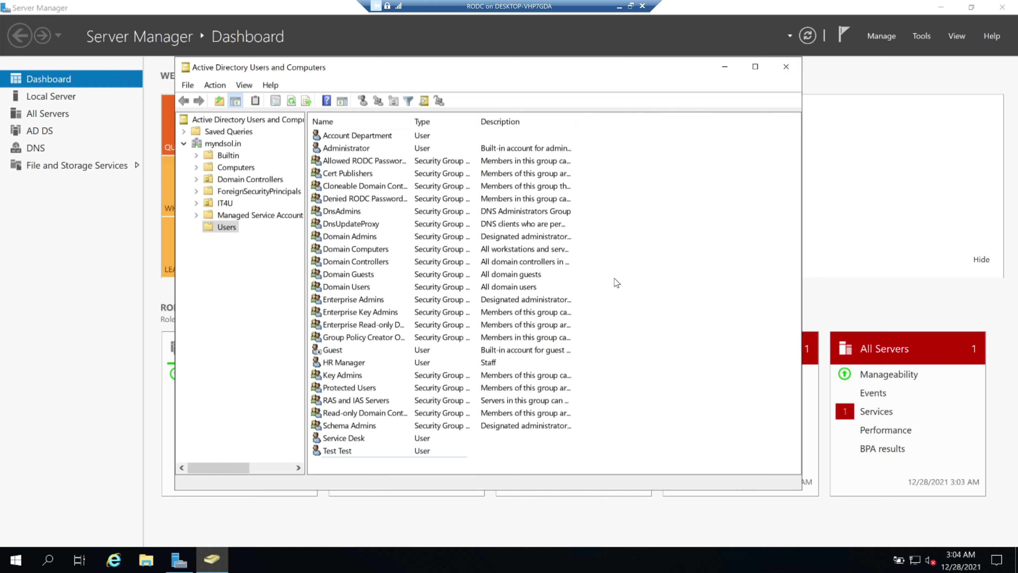
left_click(786, 71)
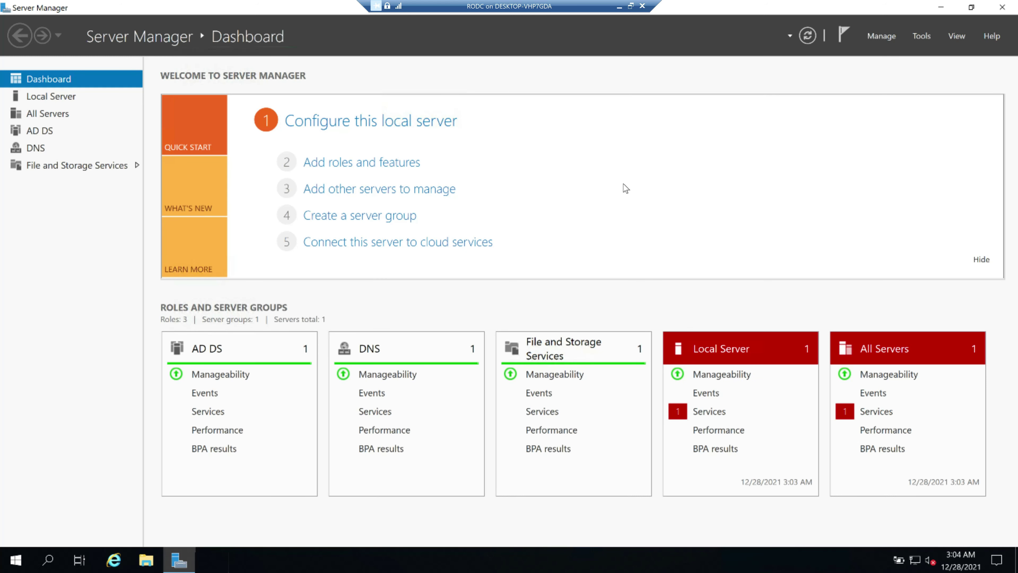
Minimise the RODC window to return to the AD-4 diagram and scroll to its top
left_click(619, 6)
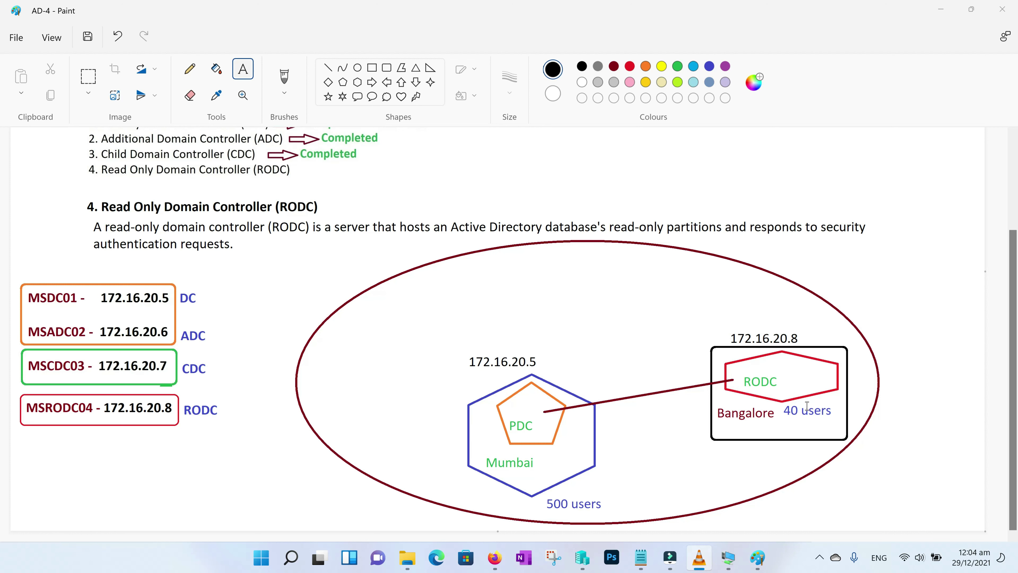
scroll(375, 329, "up", 3)
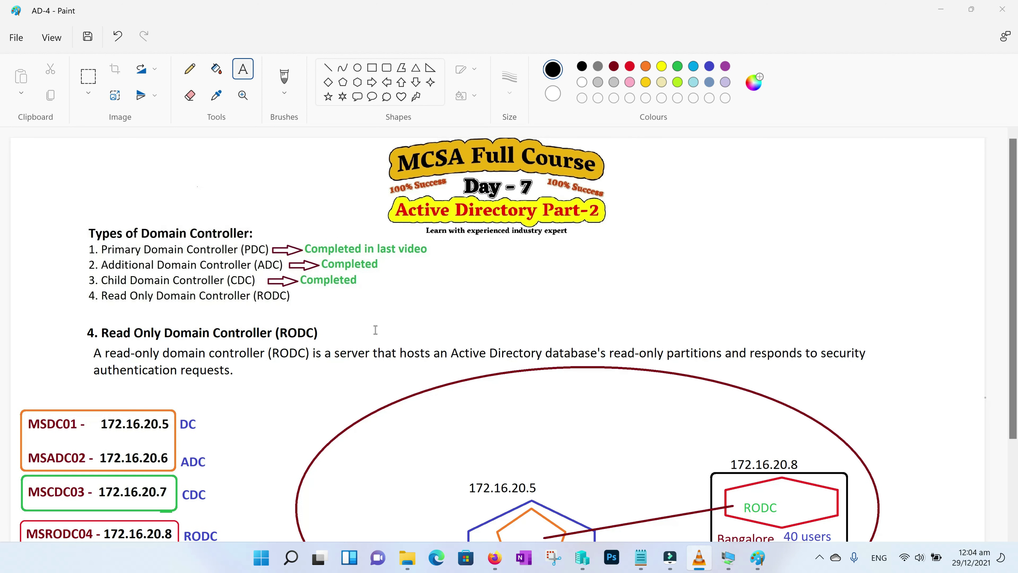